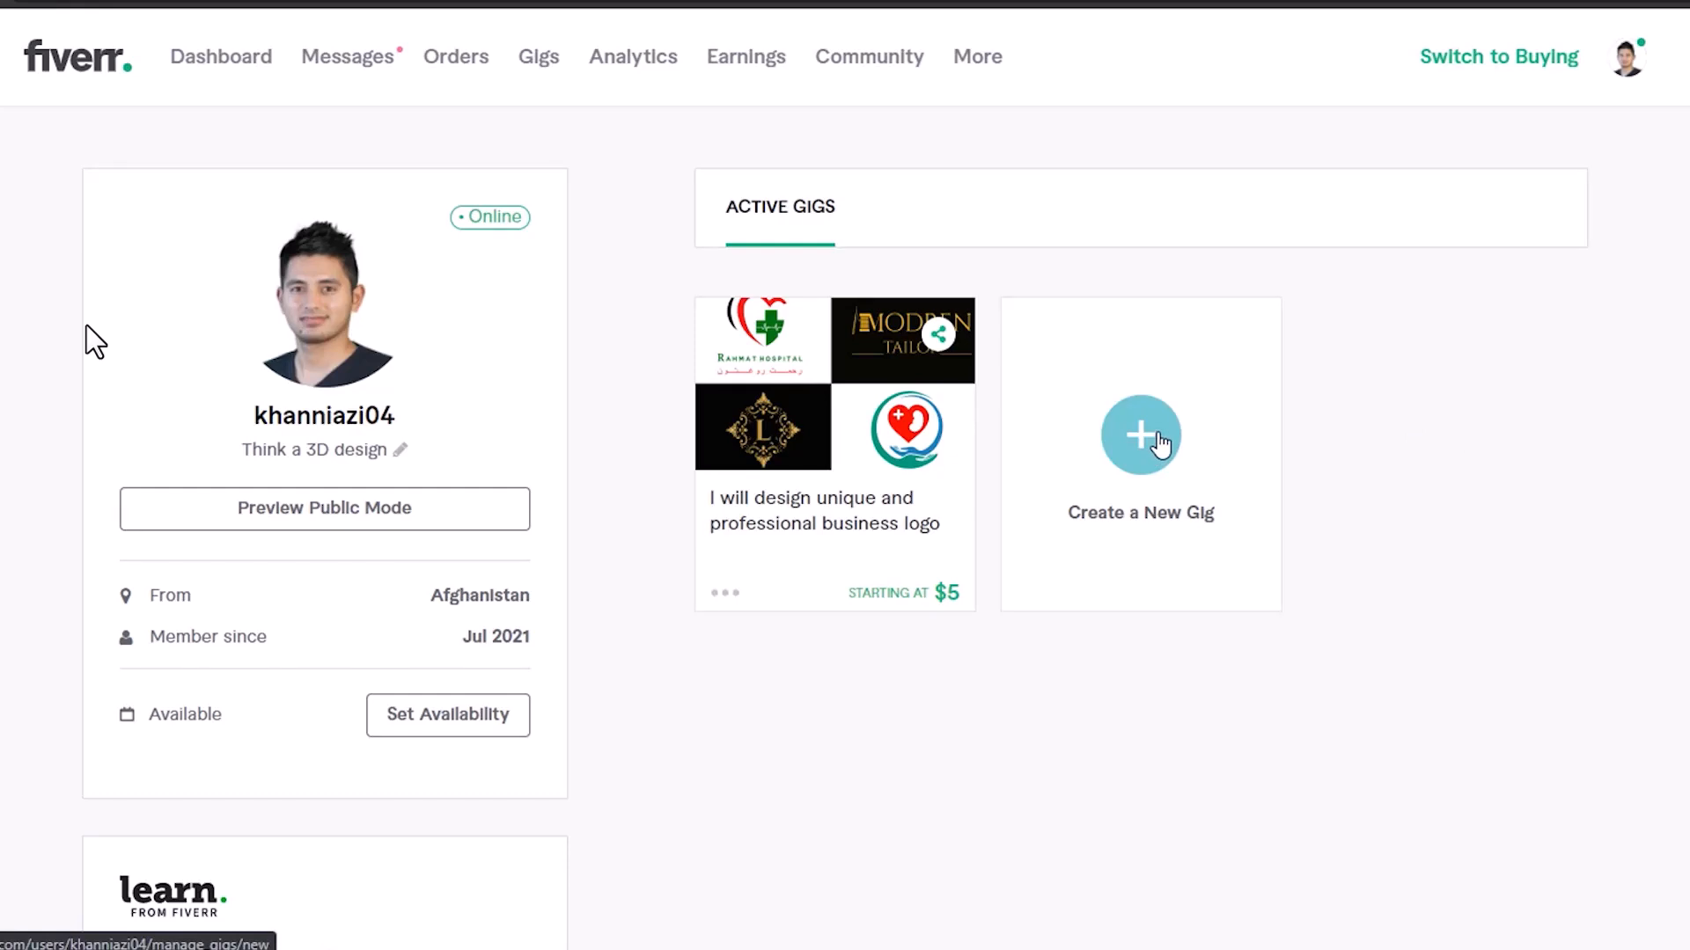
Start creating a new gig from the seller profile page
{"action": "left_click", "coordinate": [1160, 444]}
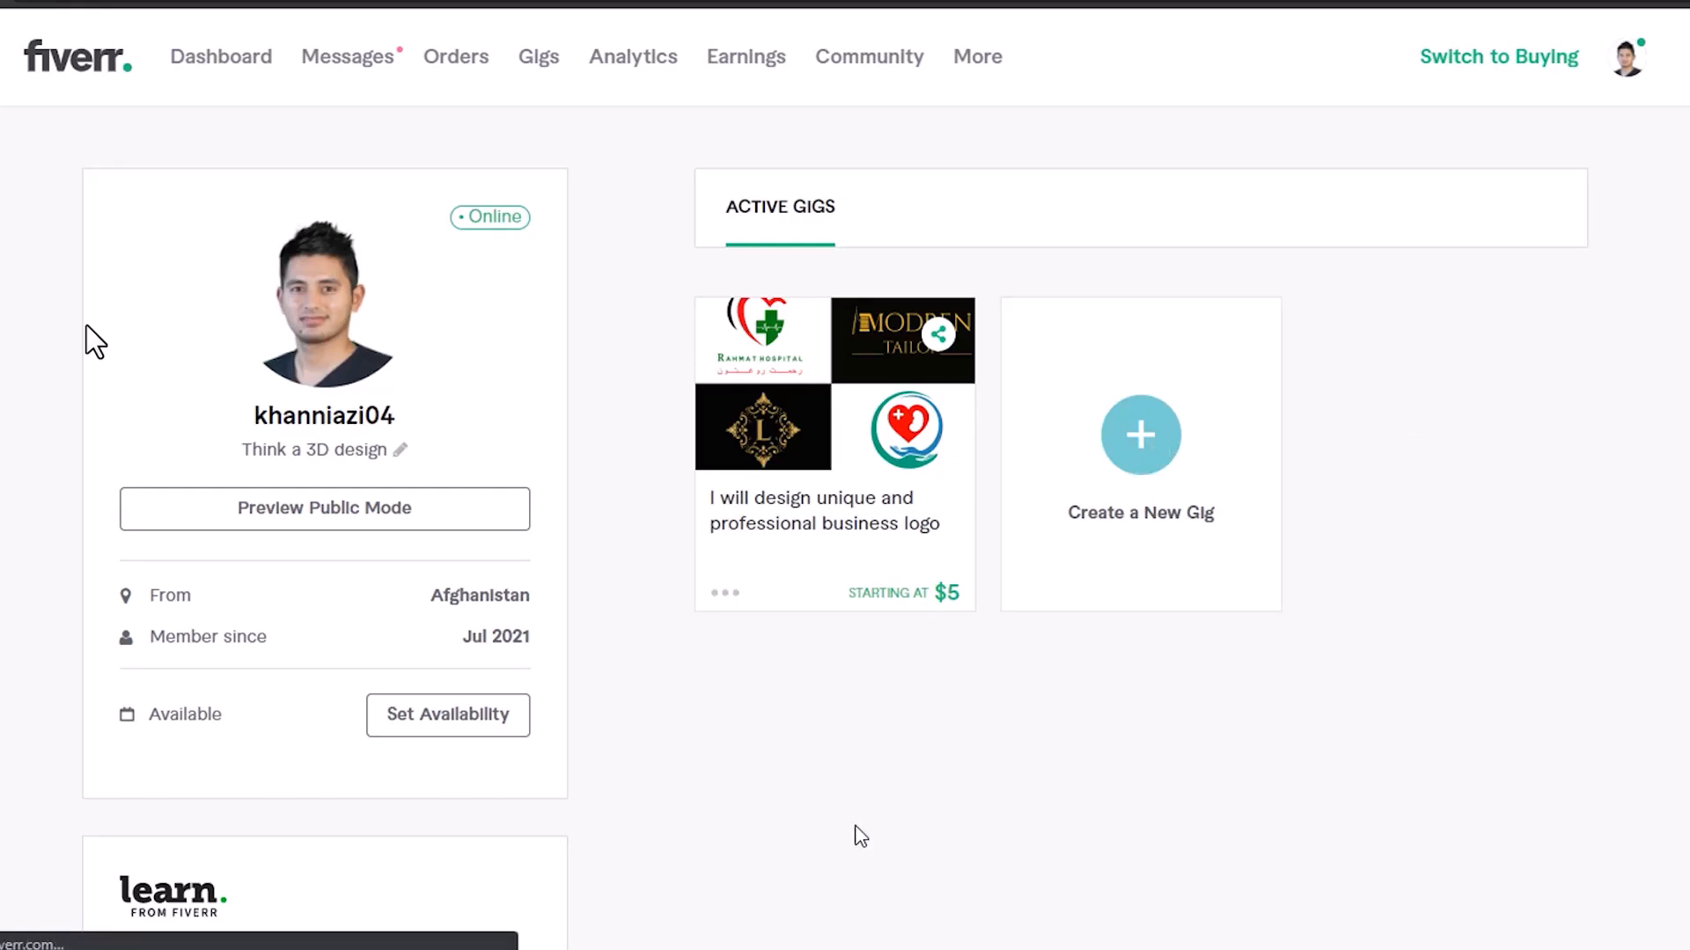
{"action": "mouse_move", "coordinate": [951, 948]}
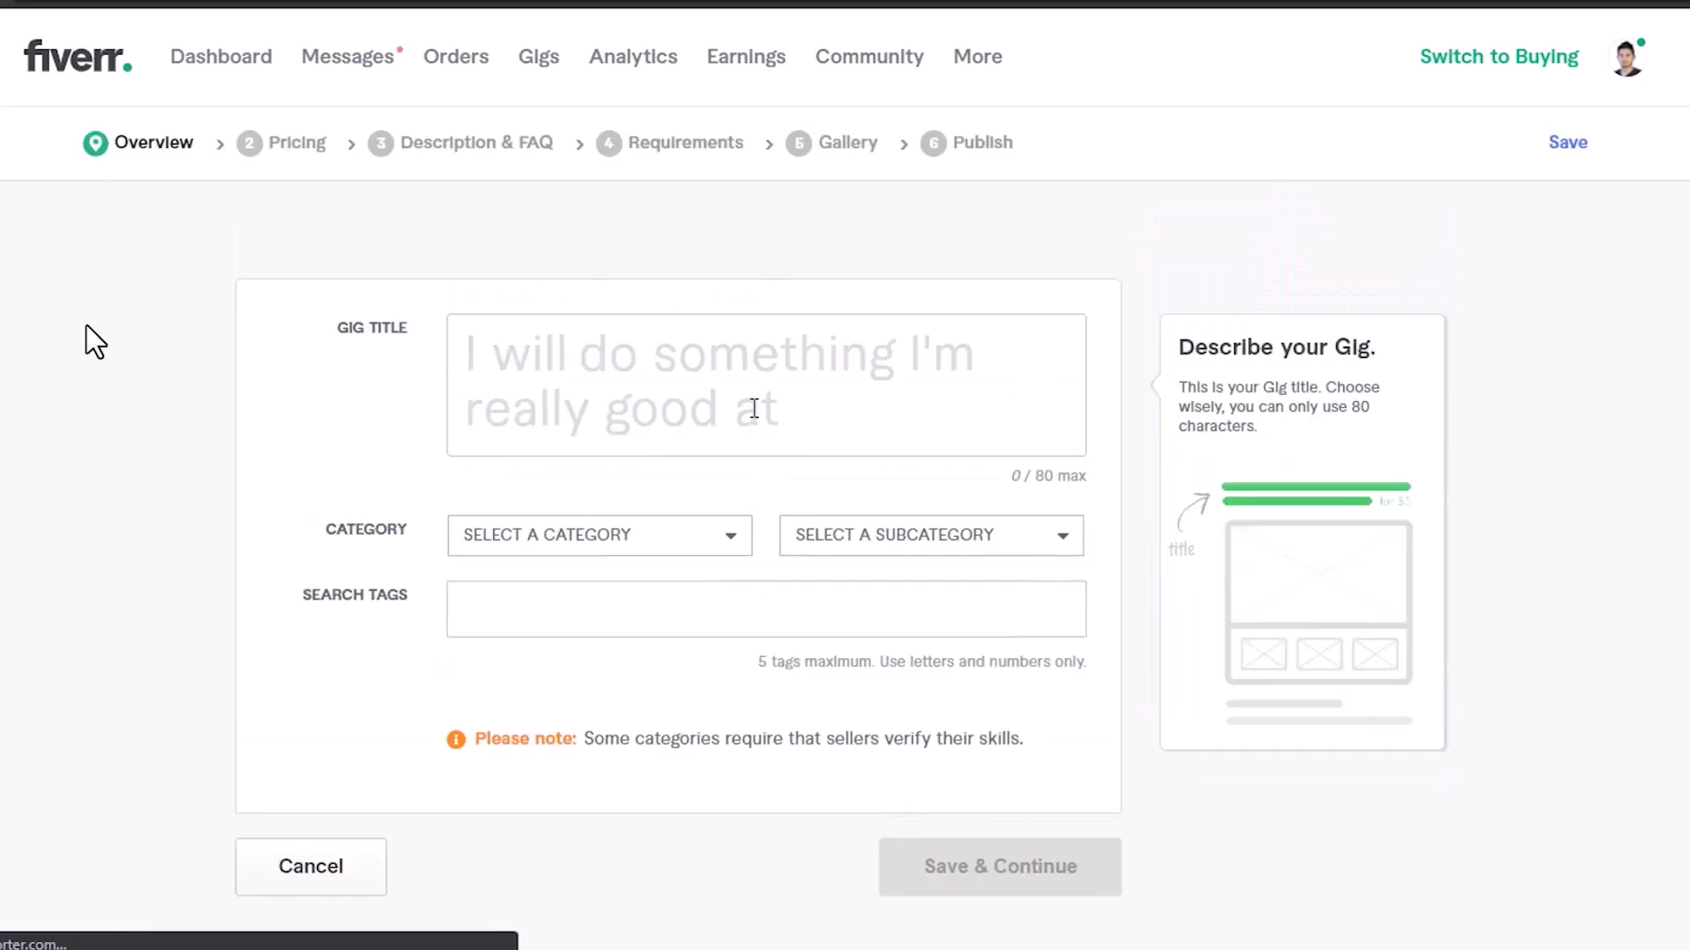
{"action": "scroll", "coordinate": [754, 408], "scroll_direction": "down", "scroll_amount": 2}
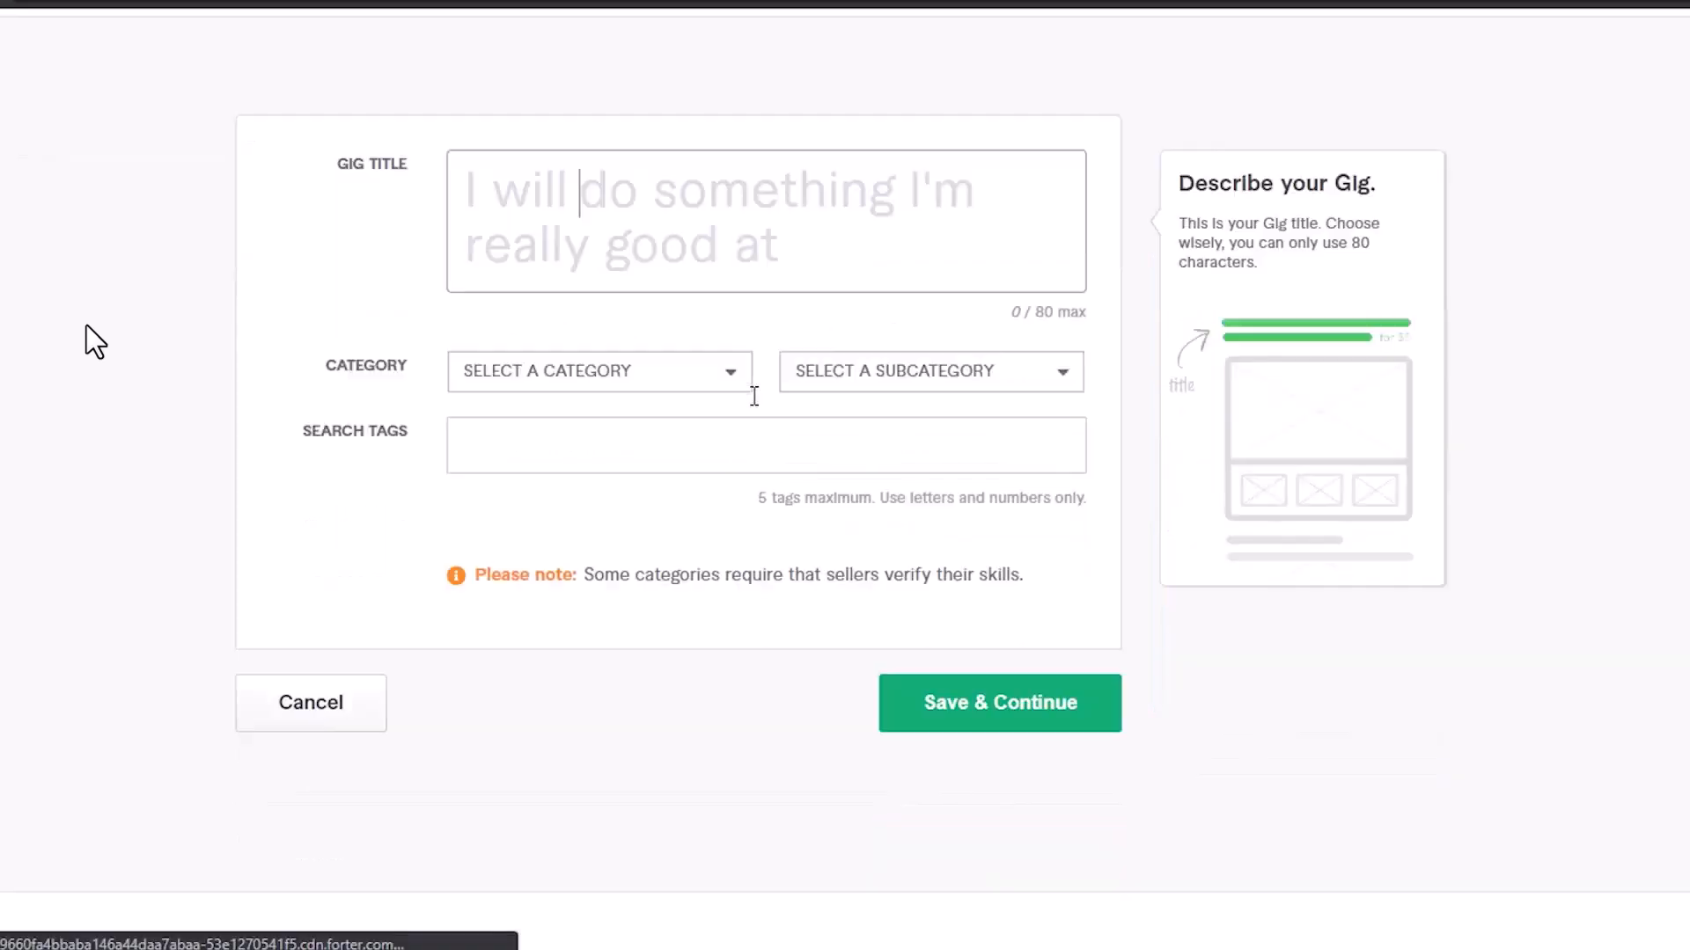
{"action": "scroll", "coordinate": [755, 396], "scroll_direction": "up", "scroll_amount": 2}
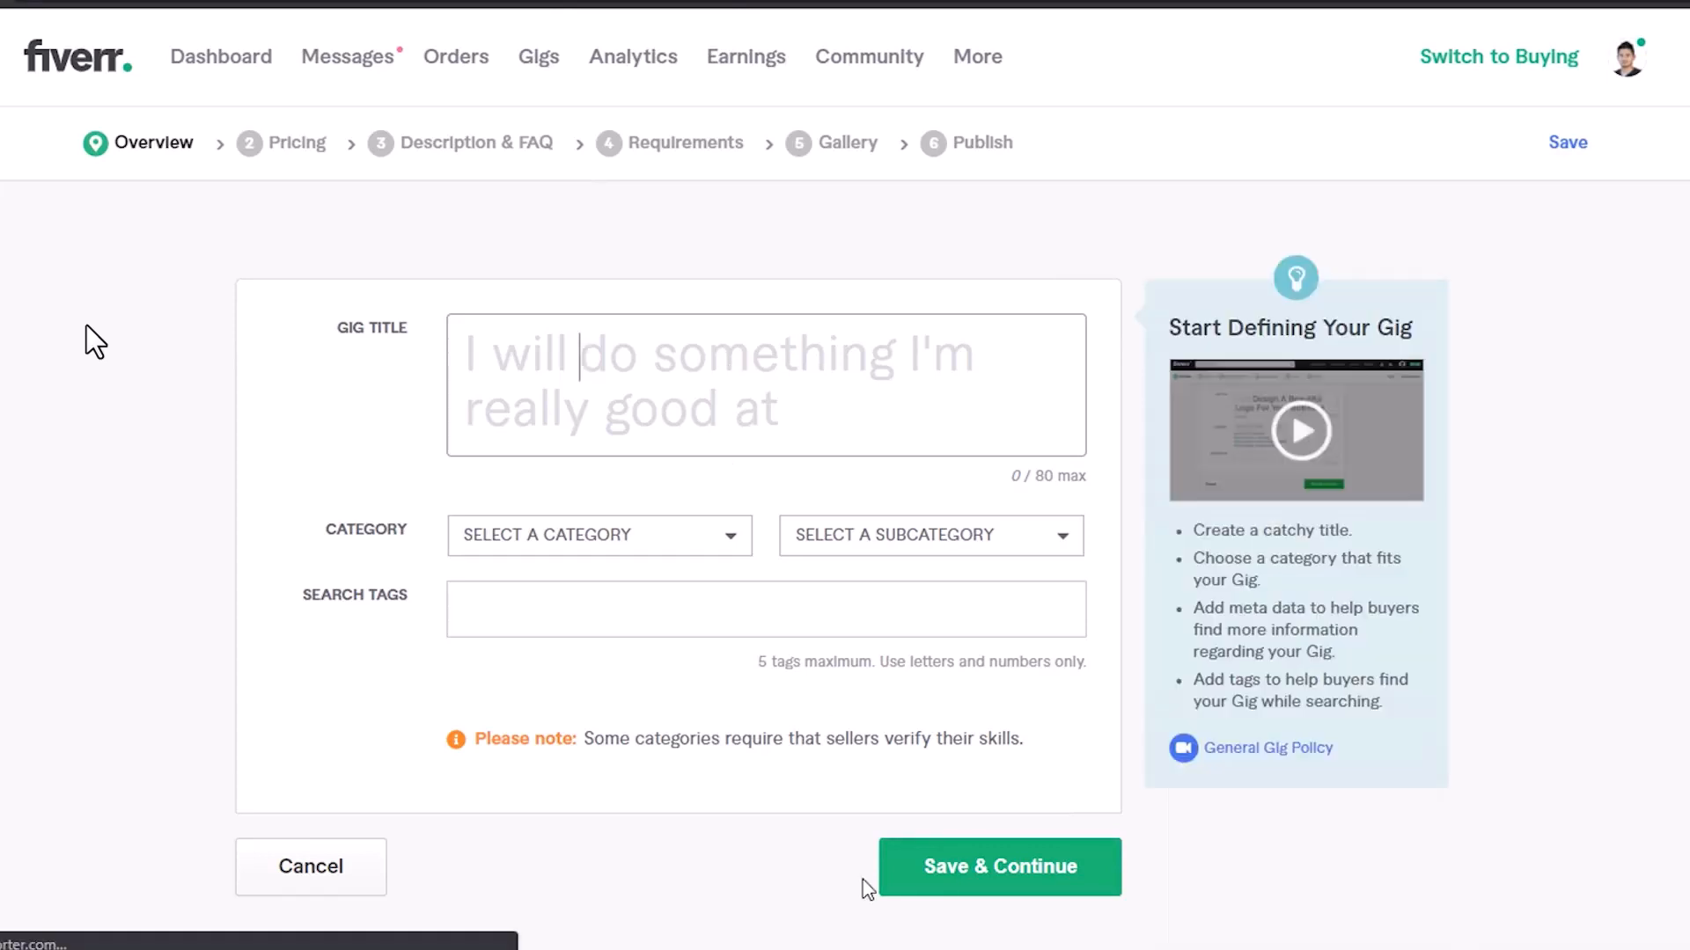
Fill in the gig title "design a professional label for your product" using the text from the notes file
{"action": "key", "text": "alt+Tab"}
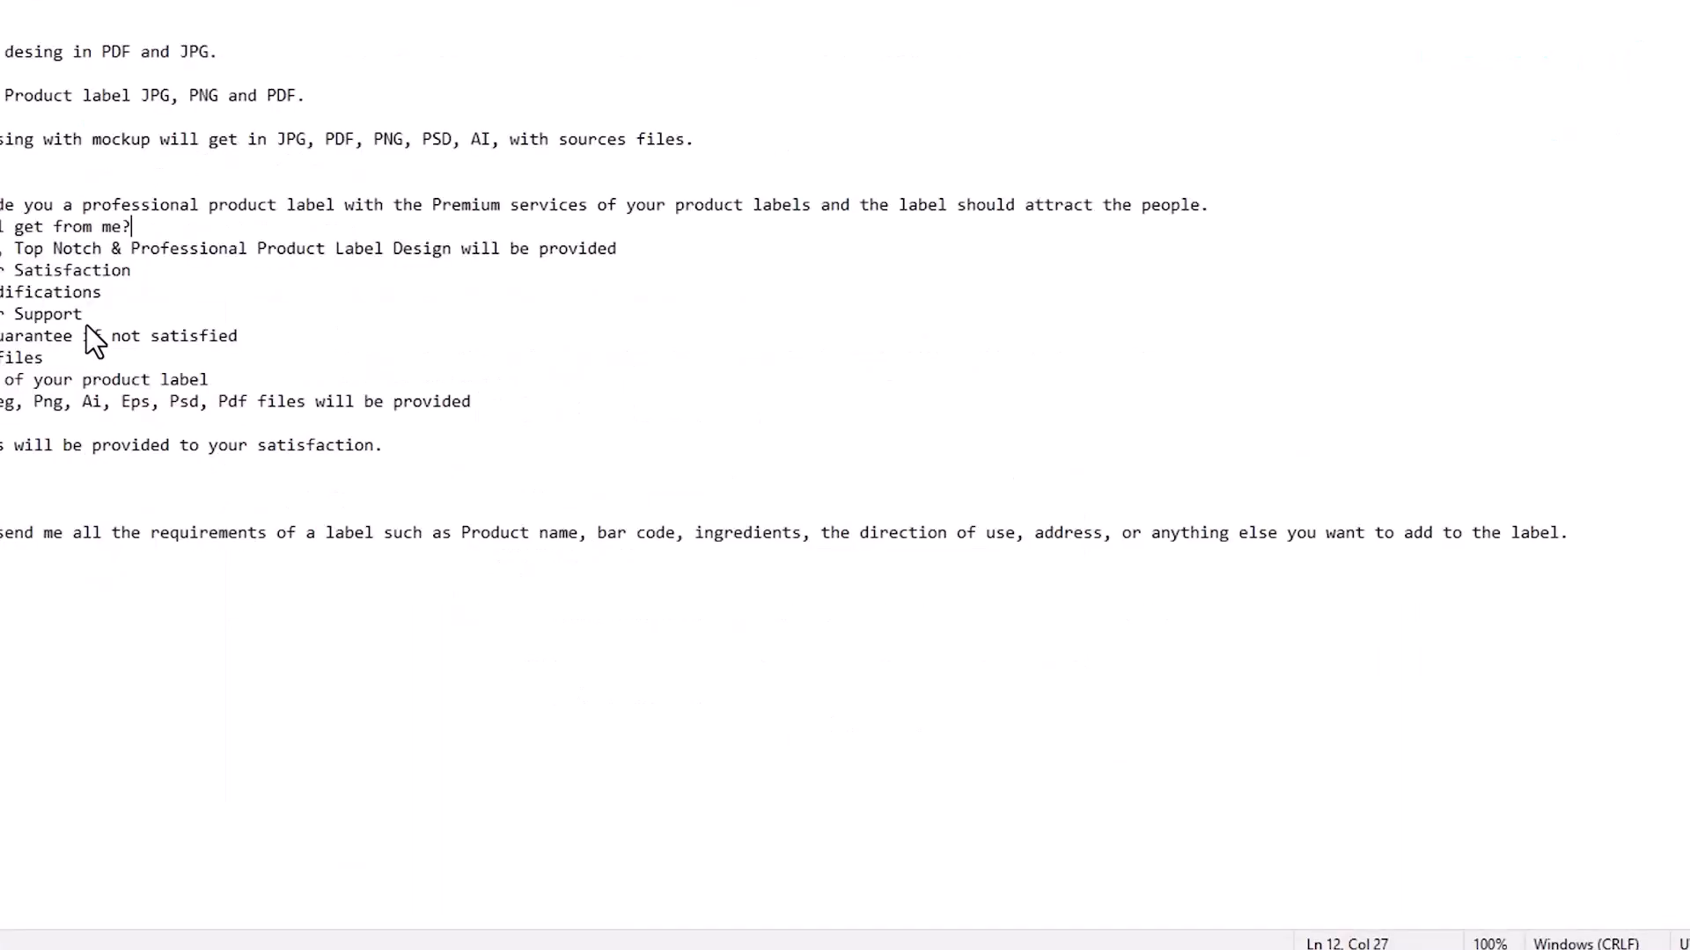
{"action": "key", "text": "ctrl+Home"}
{"action": "key", "text": "alt+Tab"}
{"action": "key", "text": "ctrl+v"}
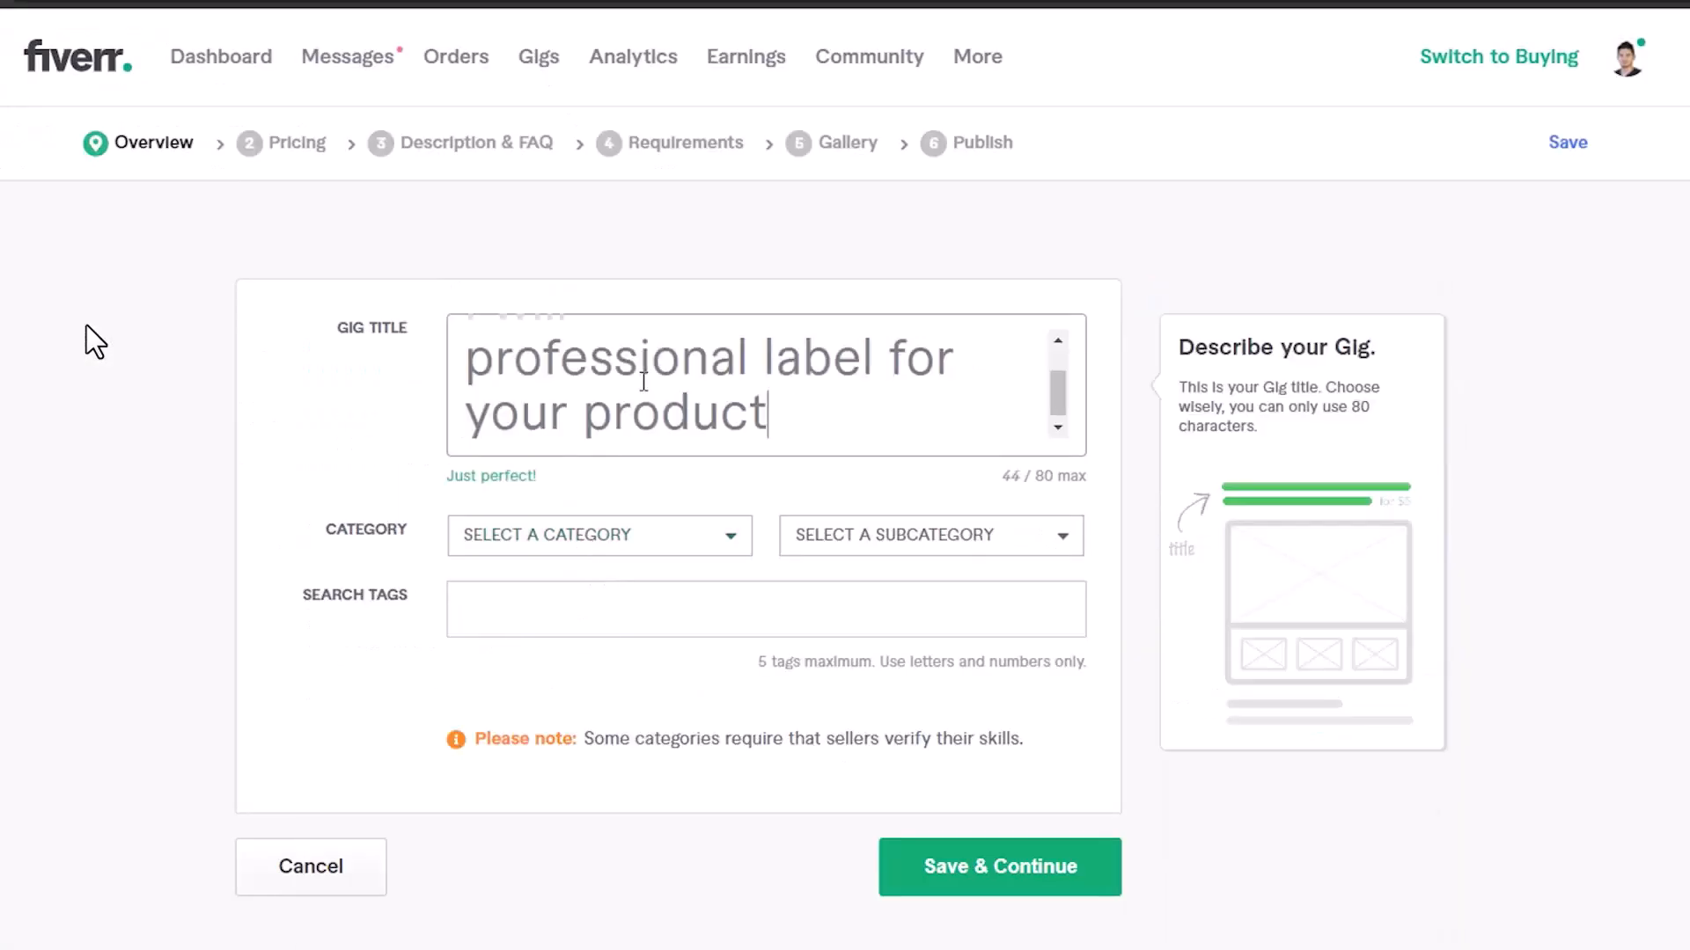
{"action": "scroll", "coordinate": [643, 380], "scroll_direction": "up", "scroll_amount": 1}
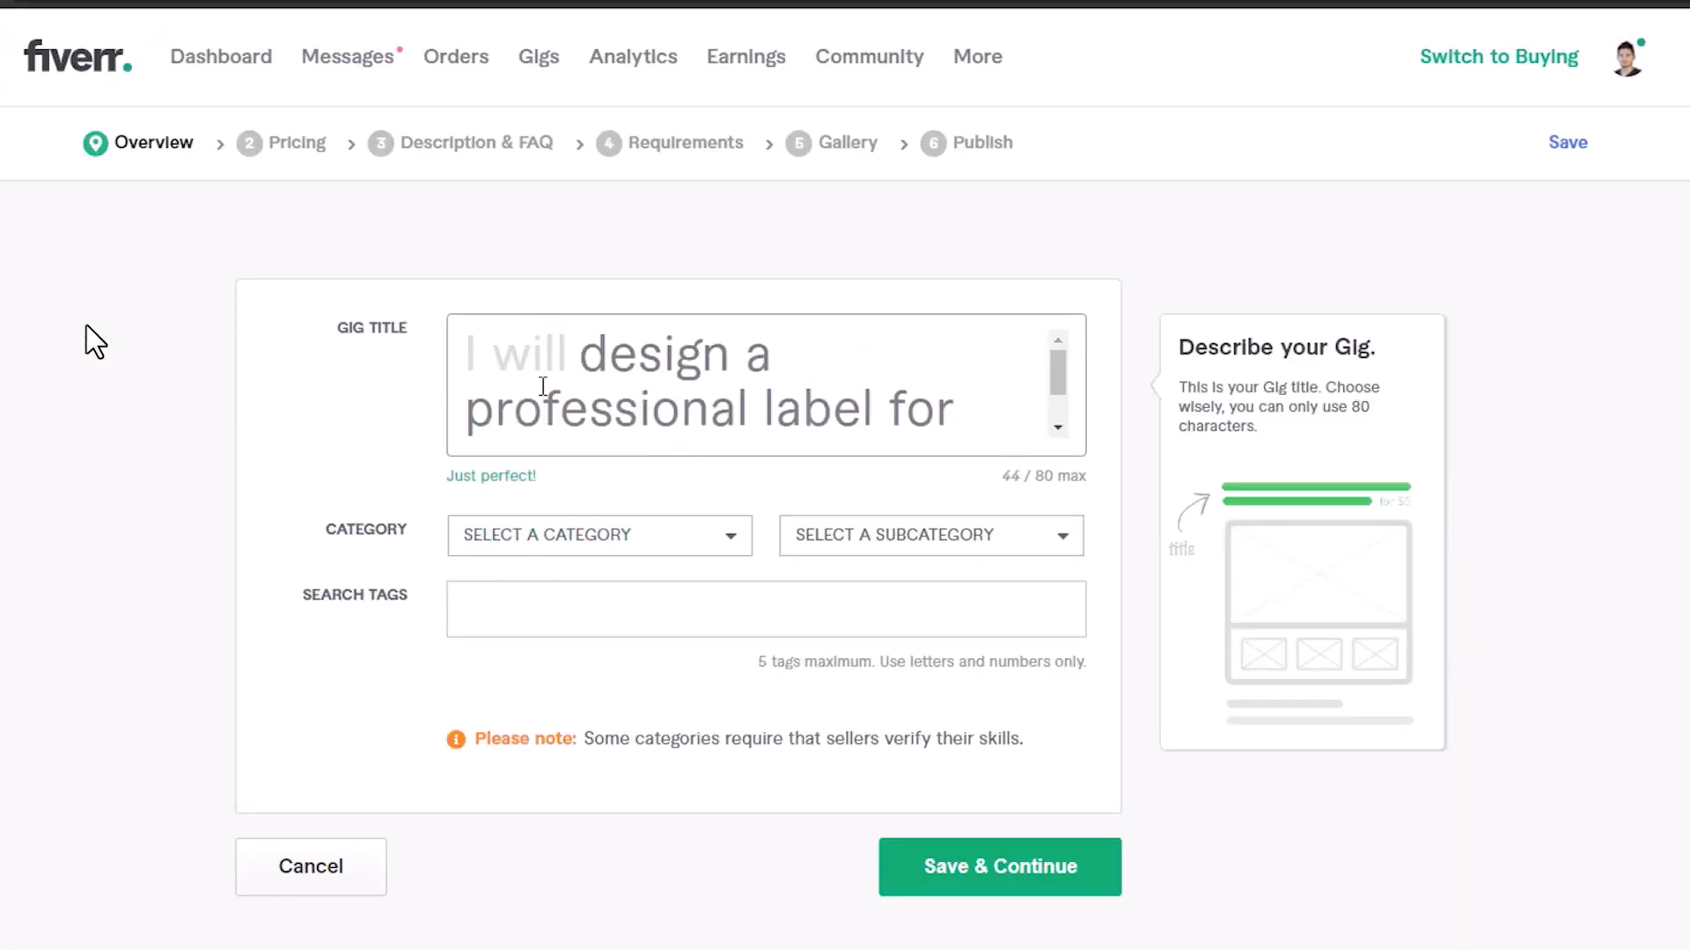
{"action": "left_click_drag", "start_coordinate": [1059, 371], "coordinate": [1059, 397]}
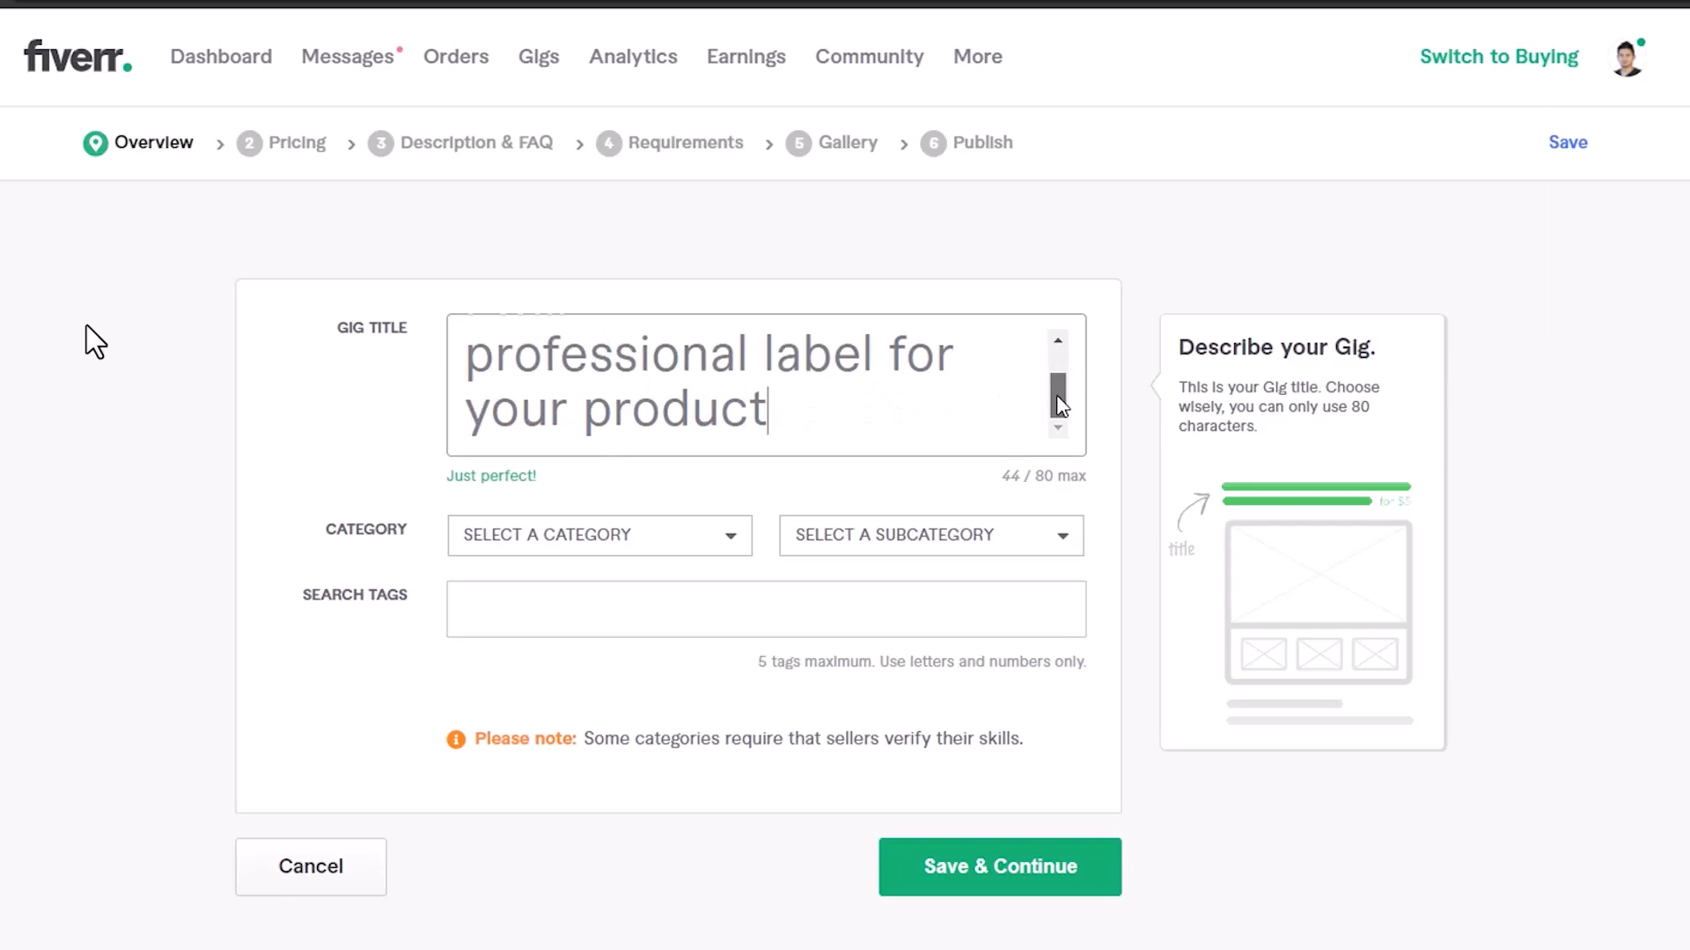
{"action": "left_click", "coordinate": [281, 345]}
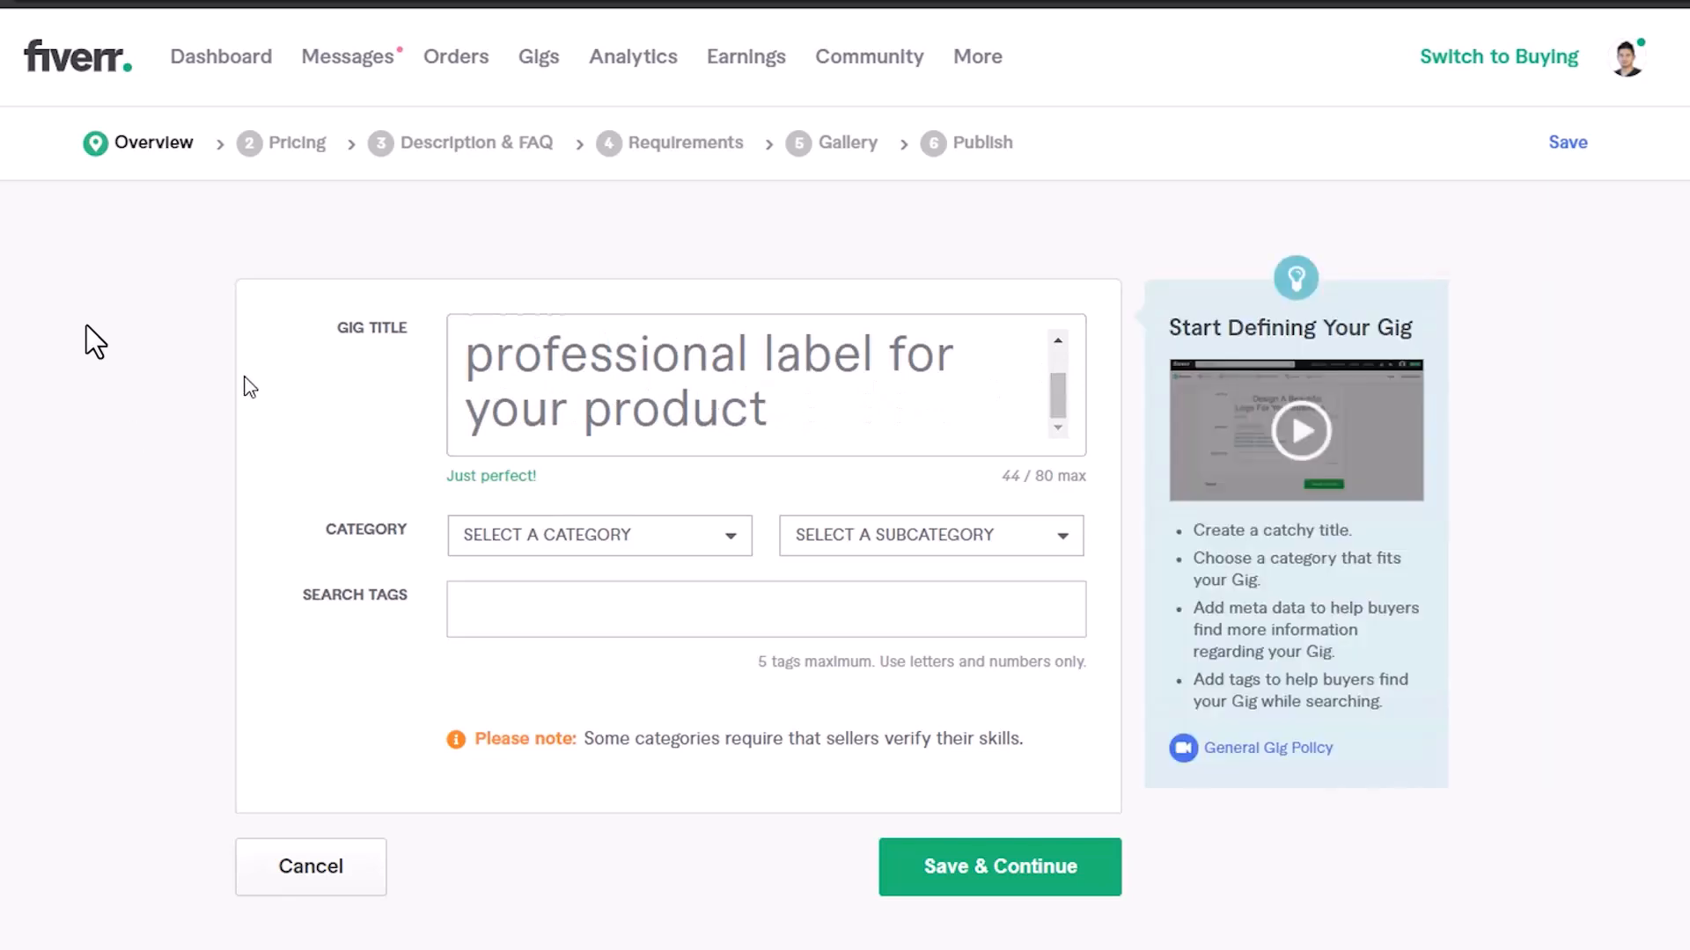
Set the gig's category to Graphics & Design with the Packaging Design subcategory
{"action": "scroll", "coordinate": [264, 369], "scroll_direction": "down", "scroll_amount": 2}
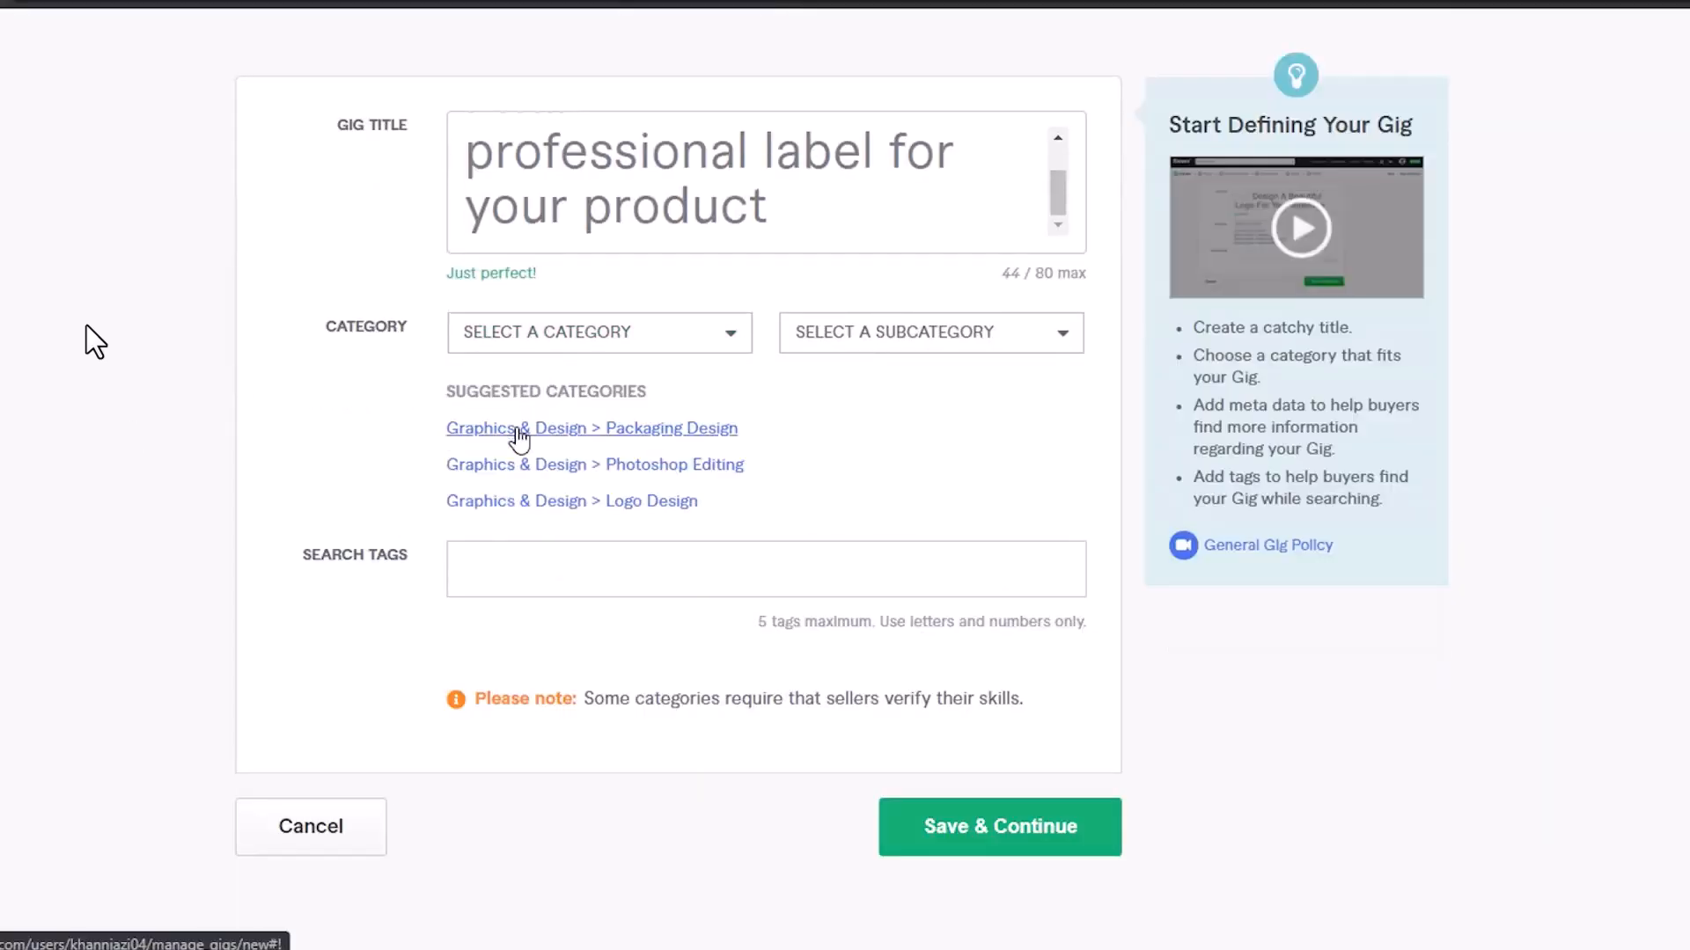
{"action": "left_click", "coordinate": [519, 432]}
{"action": "left_click", "coordinate": [608, 346]}
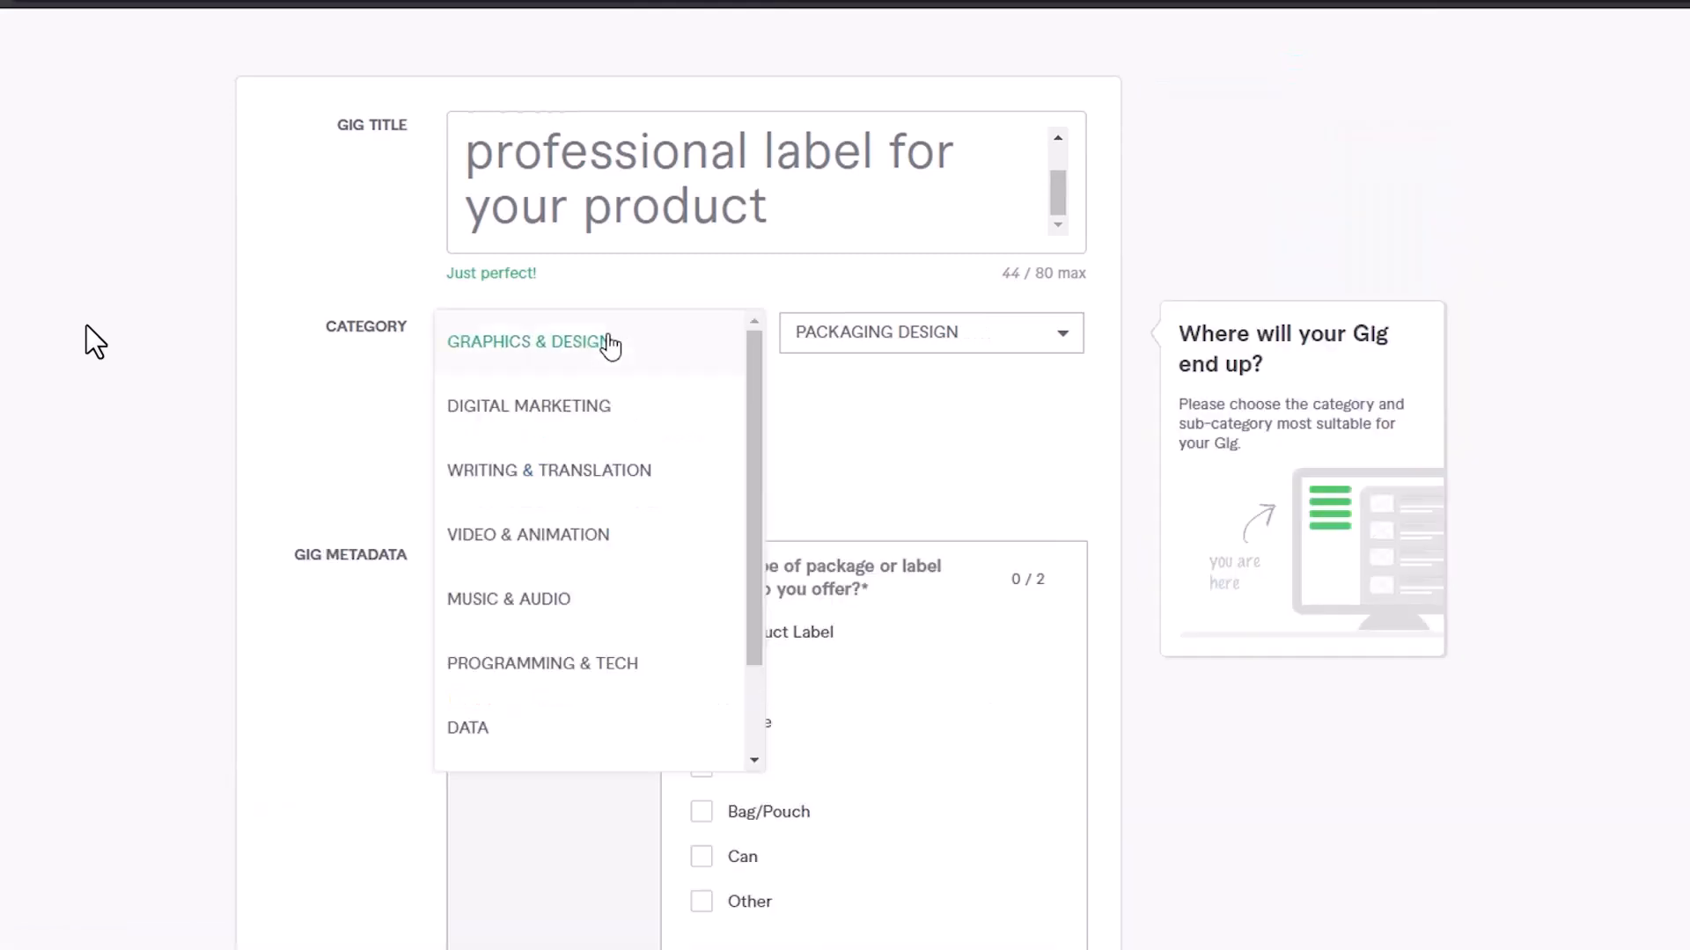
{"action": "left_click", "coordinate": [608, 346]}
{"action": "left_click", "coordinate": [862, 342]}
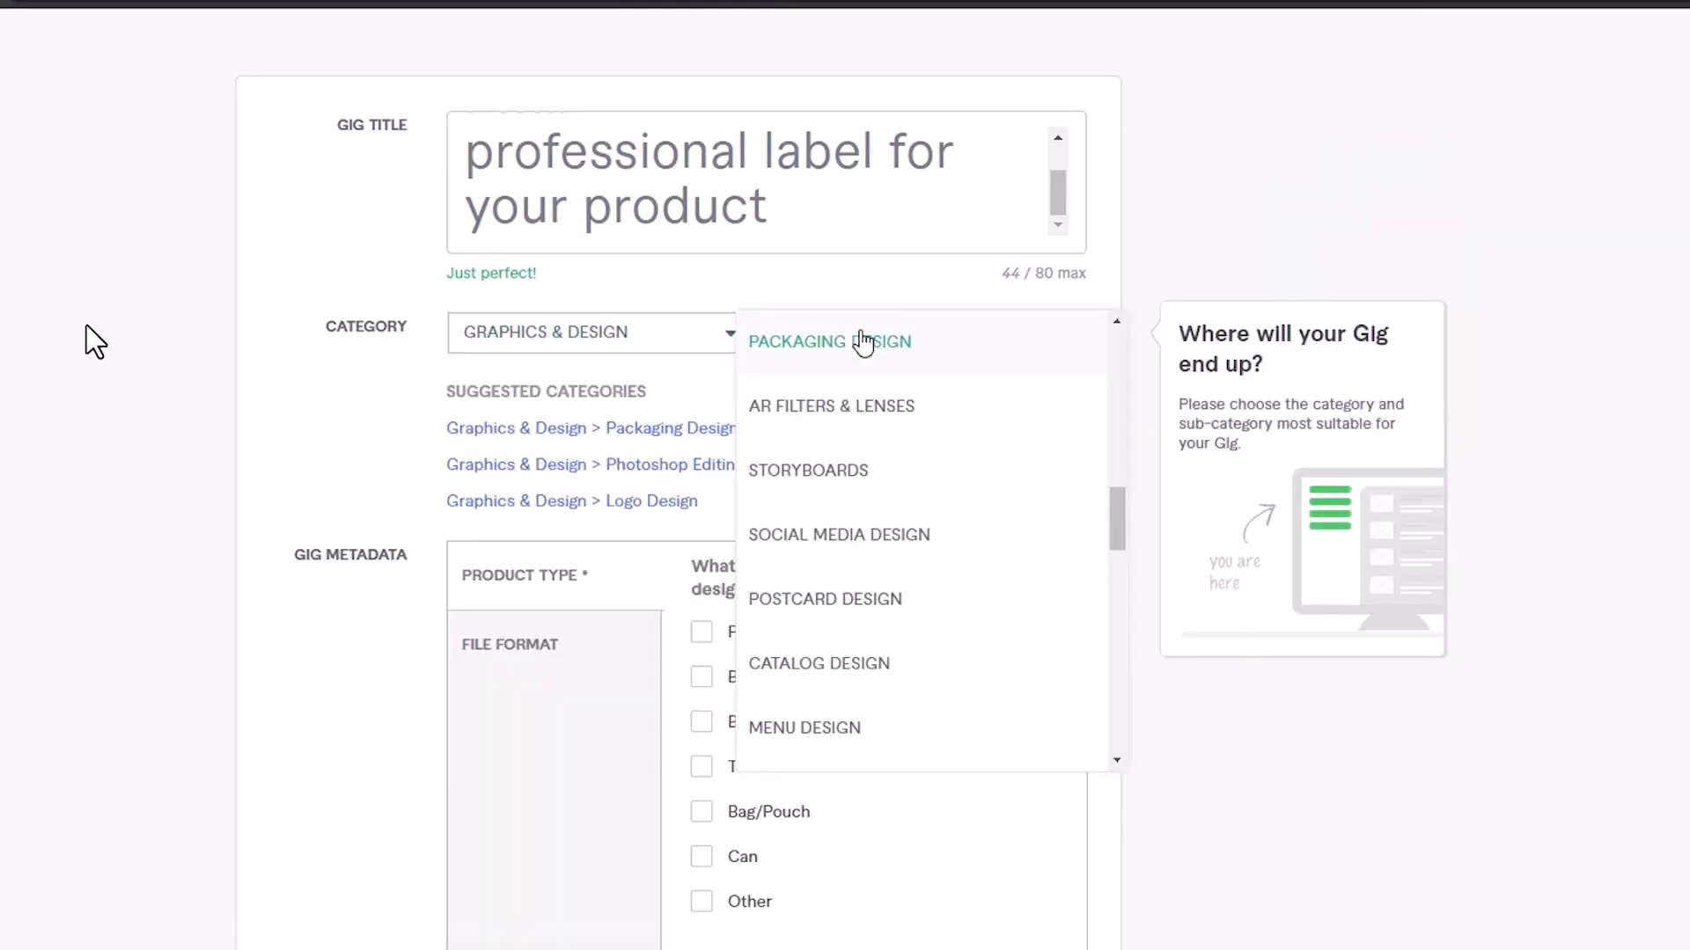
{"action": "left_click", "coordinate": [863, 341]}
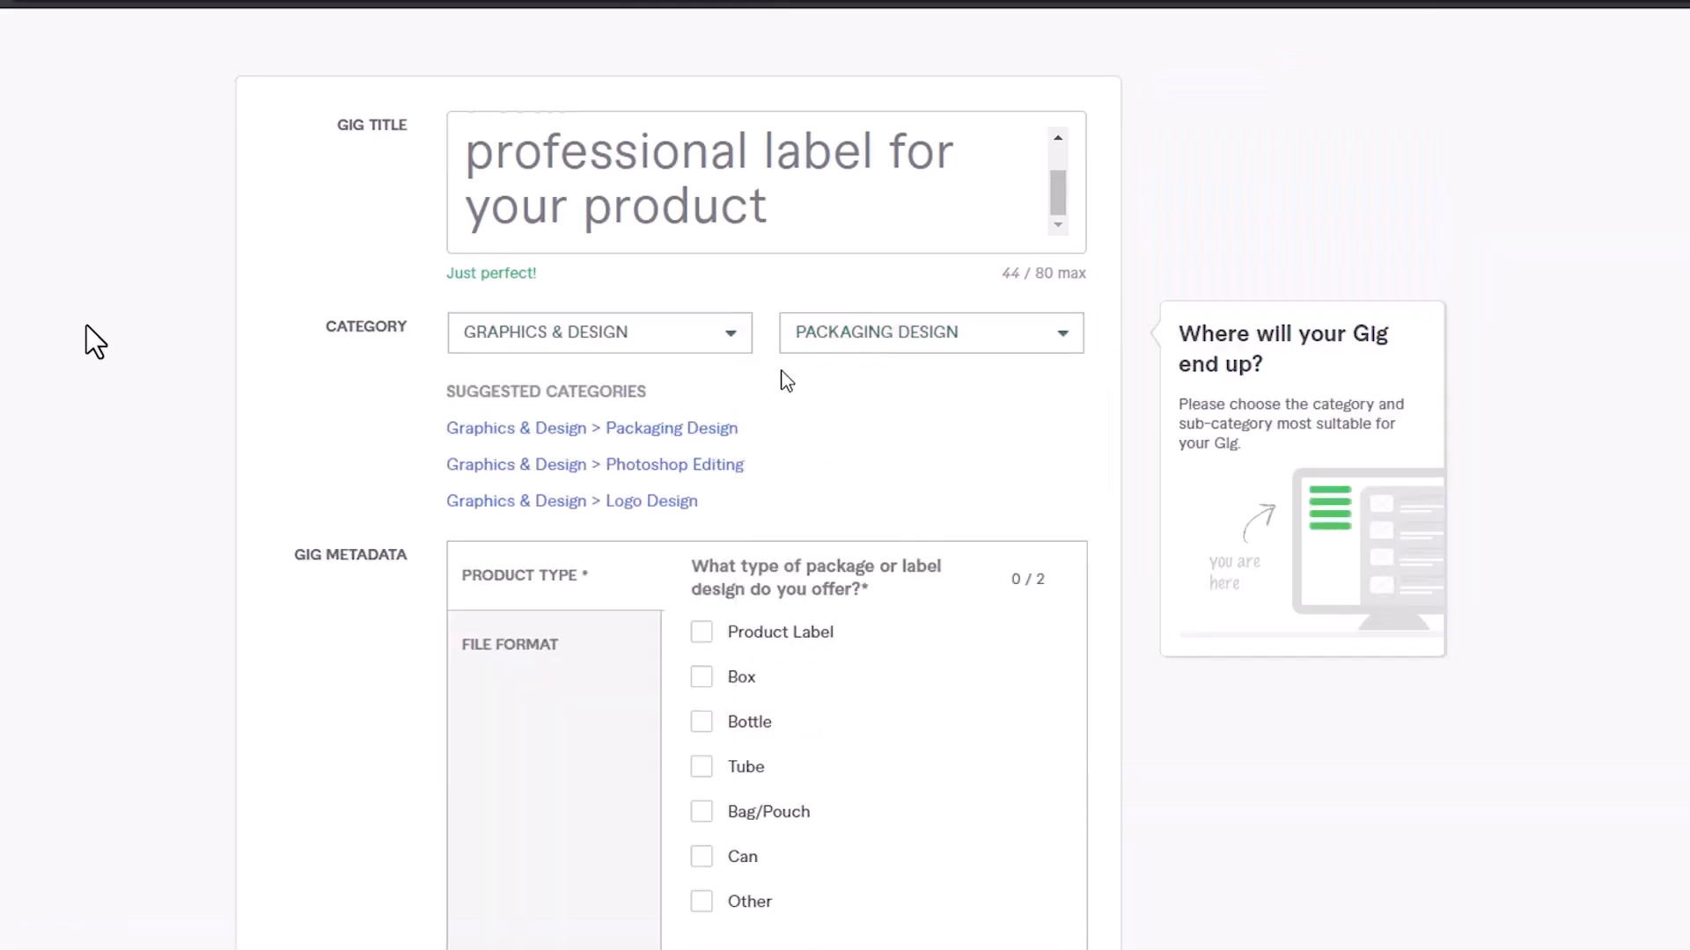
Choose Product Label and Bottle as the product types in the gig metadata
{"action": "scroll", "coordinate": [660, 381], "scroll_direction": "down", "scroll_amount": 2}
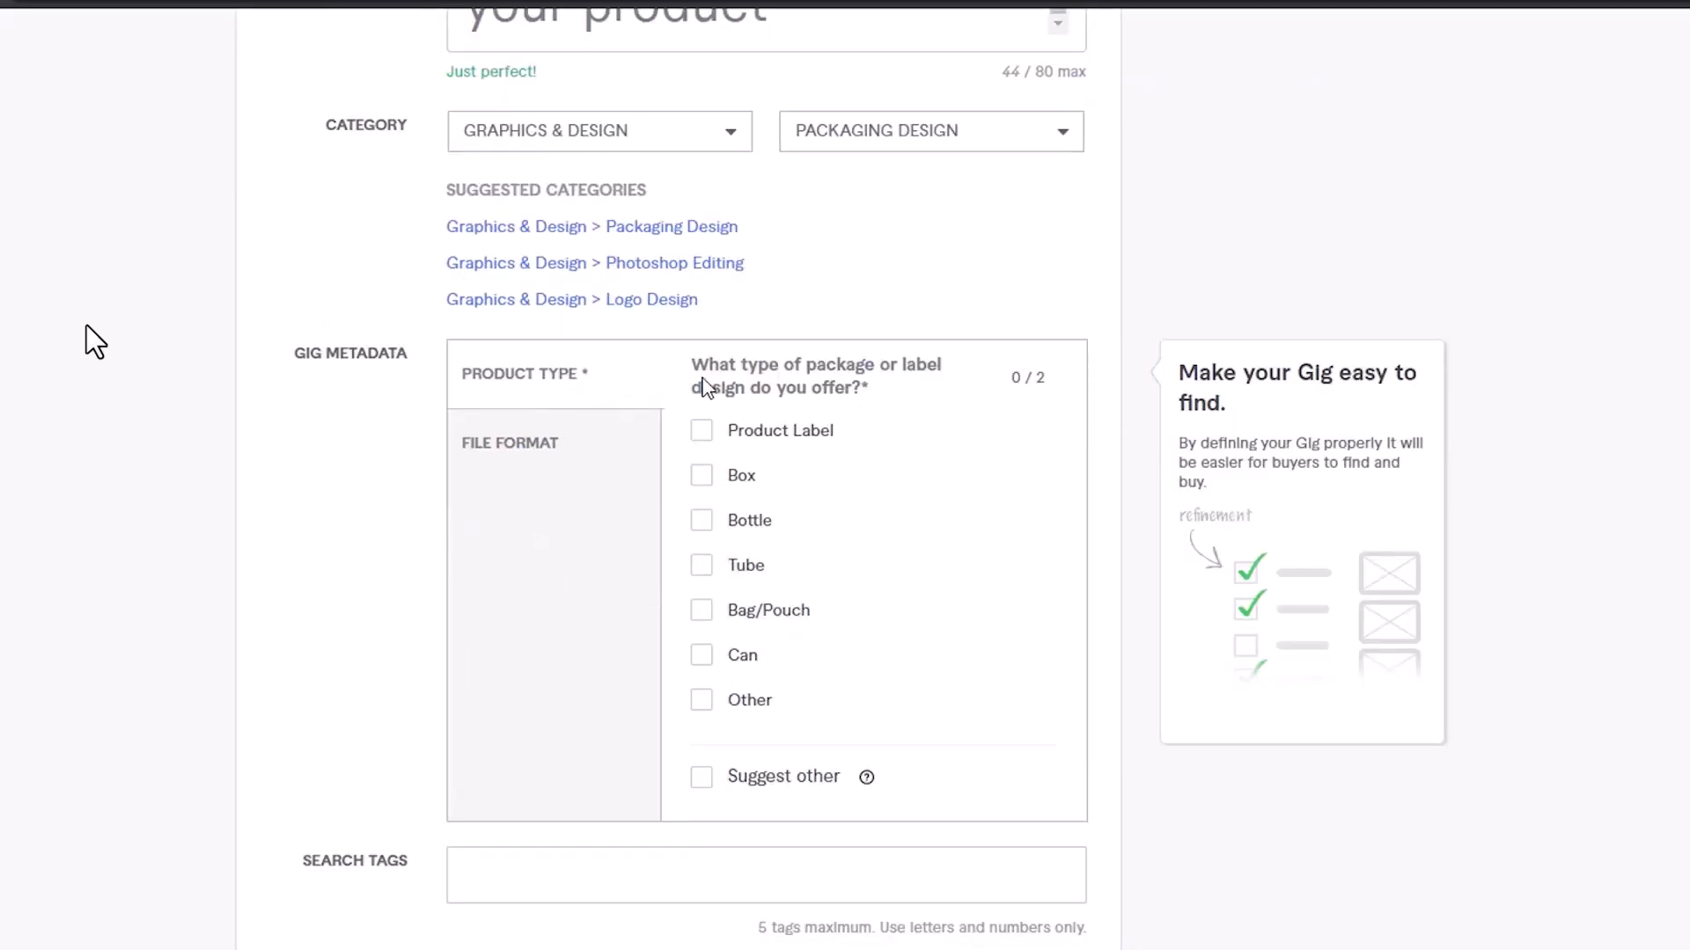
{"action": "left_click", "coordinate": [794, 447]}
{"action": "left_click", "coordinate": [730, 527]}
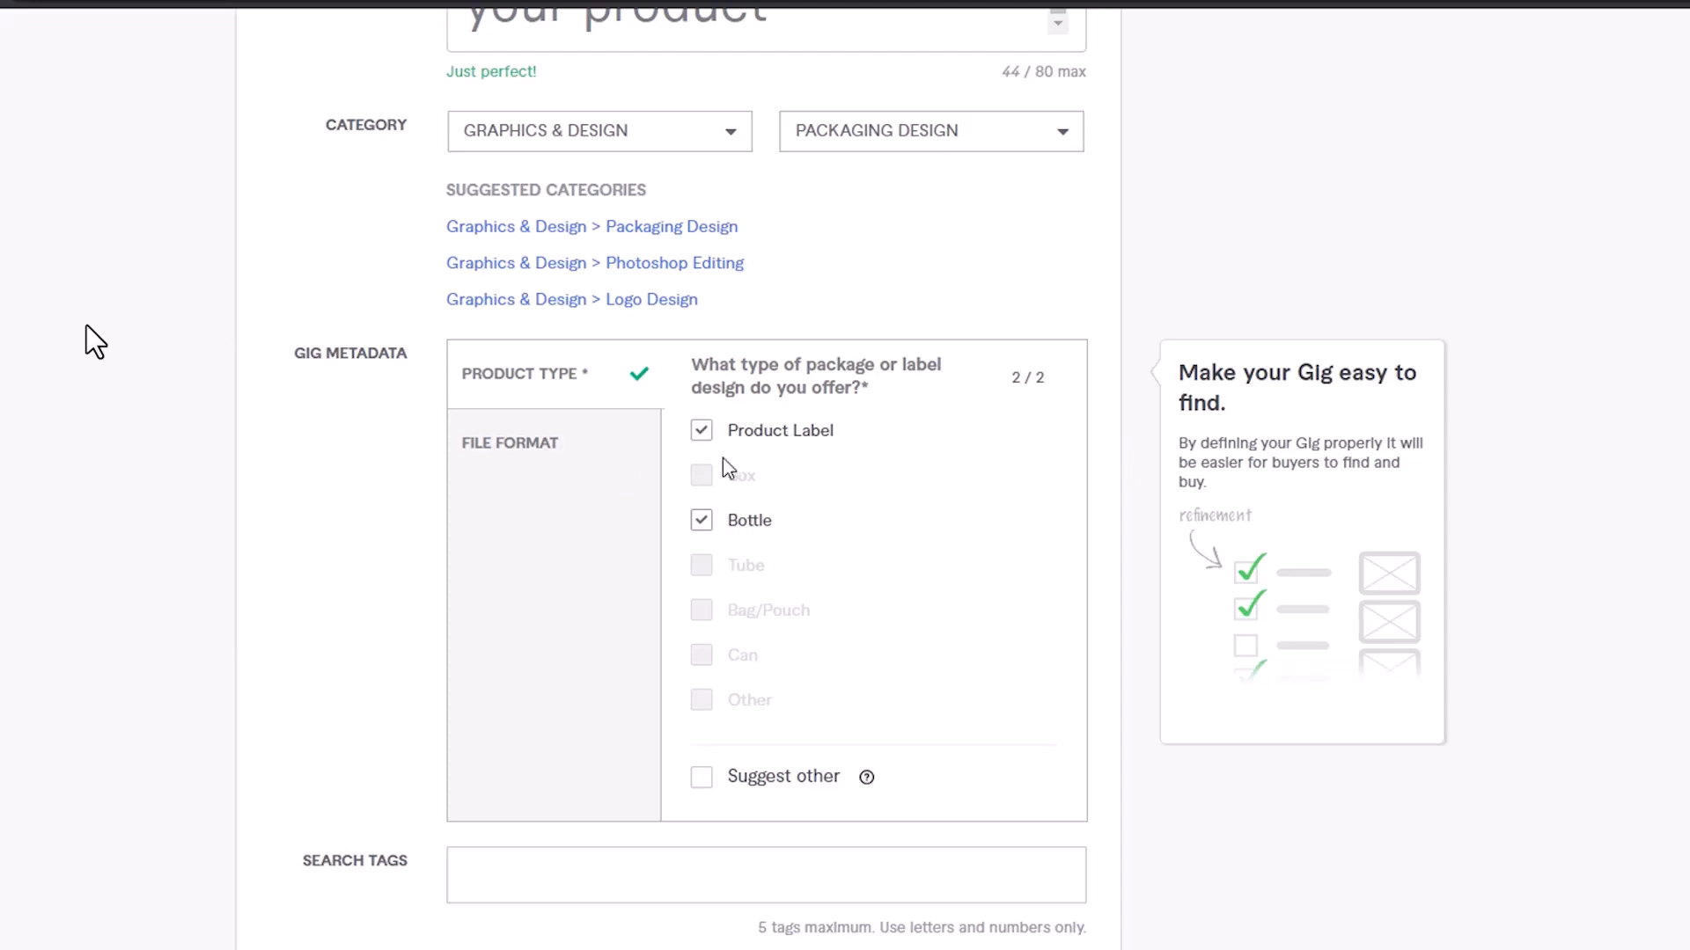
Select JPG, PNG, PDF, PSD, INDD and AI as the file formats provided in the gig metadata
{"action": "left_click", "coordinate": [550, 453]}
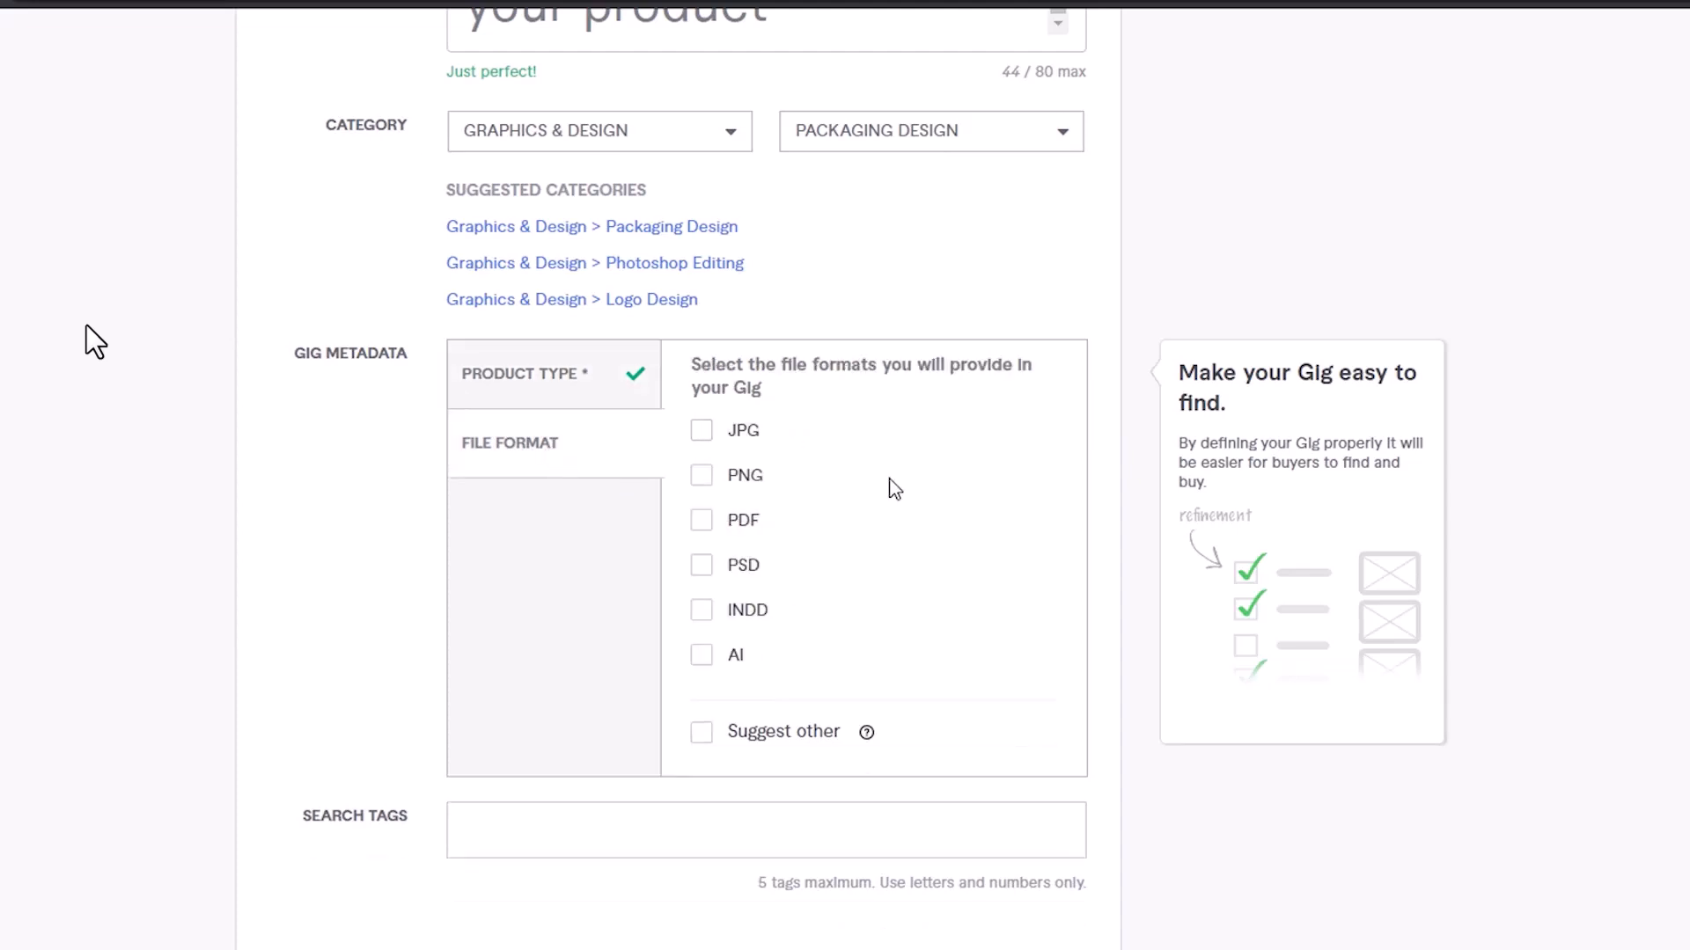
{"action": "left_click", "coordinate": [702, 436]}
{"action": "left_click", "coordinate": [748, 483]}
{"action": "left_click", "coordinate": [742, 525]}
{"action": "left_click", "coordinate": [742, 569]}
{"action": "left_click", "coordinate": [744, 614]}
{"action": "left_click", "coordinate": [723, 666]}
Add "Label design" and "3D mockup" as search tags for the gig
{"action": "scroll", "coordinate": [889, 581], "scroll_direction": "down", "scroll_amount": 8}
{"action": "scroll", "coordinate": [836, 332], "scroll_direction": "up", "scroll_amount": 2}
{"action": "left_click", "coordinate": [716, 224]}
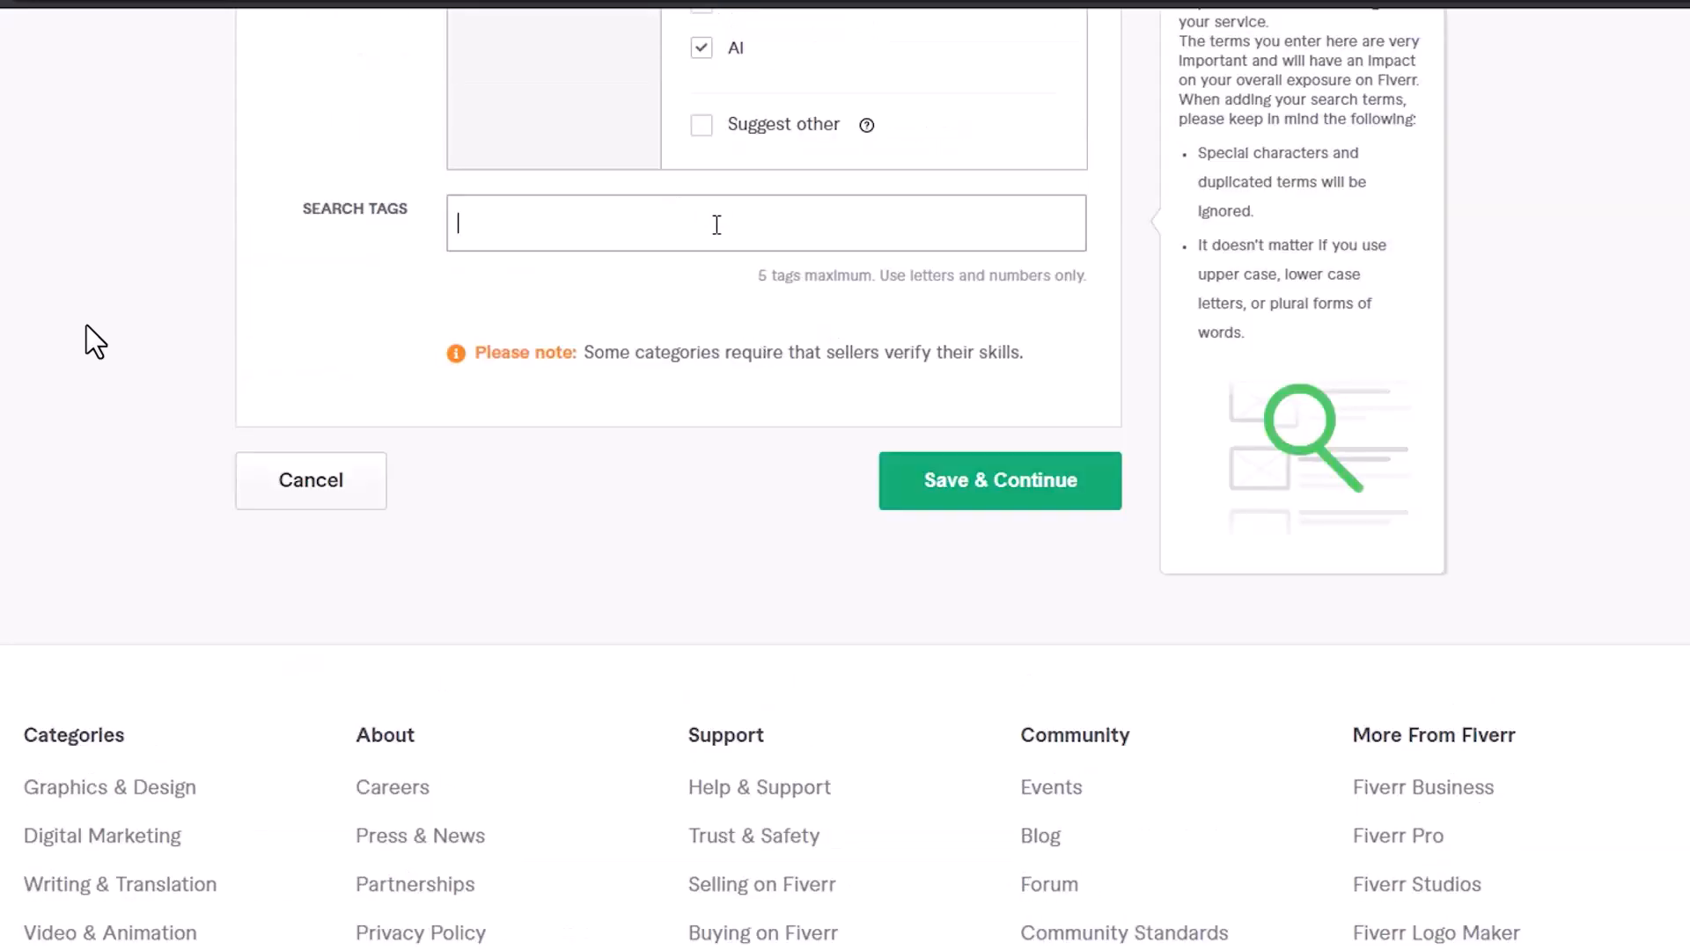
{"action": "type", "text": "Lbe"}
{"action": "key", "text": "BackSpace"}
{"action": "key", "text": "BackSpace"}
{"action": "key", "text": "BackSpace"}
{"action": "type", "text": "Label de"}
{"action": "type", "text": "sing"}
{"action": "key", "text": "BackSpace"}
{"action": "key", "text": "BackSpace"}
{"action": "key", "text": "BackSpace"}
{"action": "type", "text": "ign"}
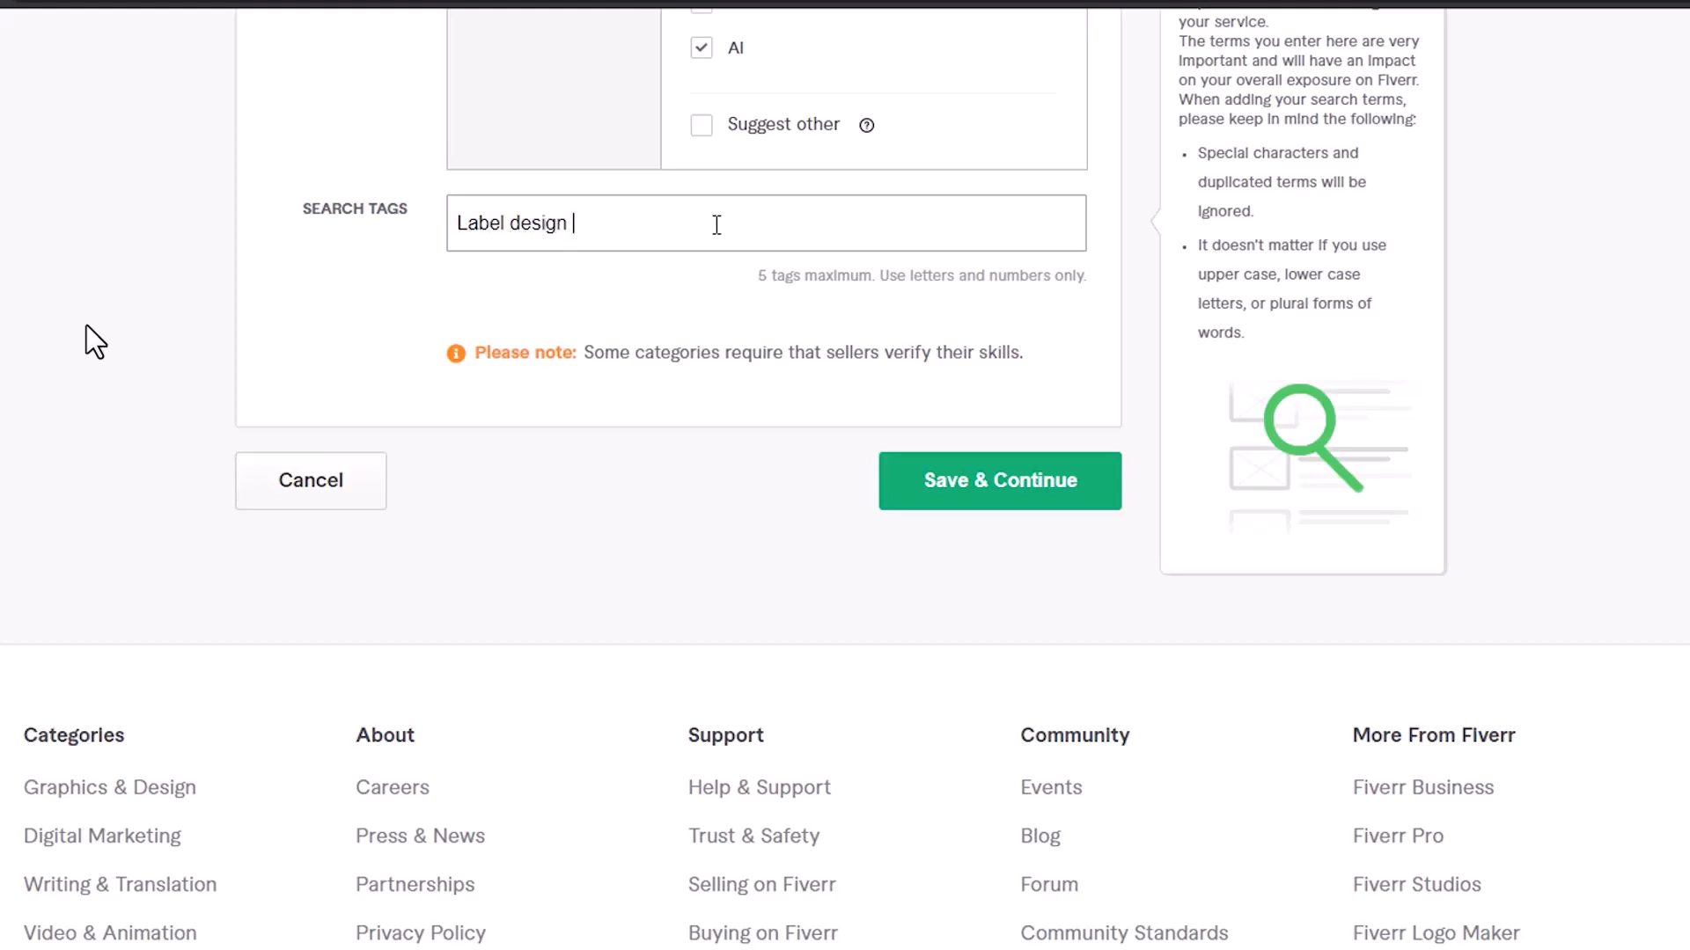
{"action": "key", "text": "Return"}
{"action": "type", "text": "3"}
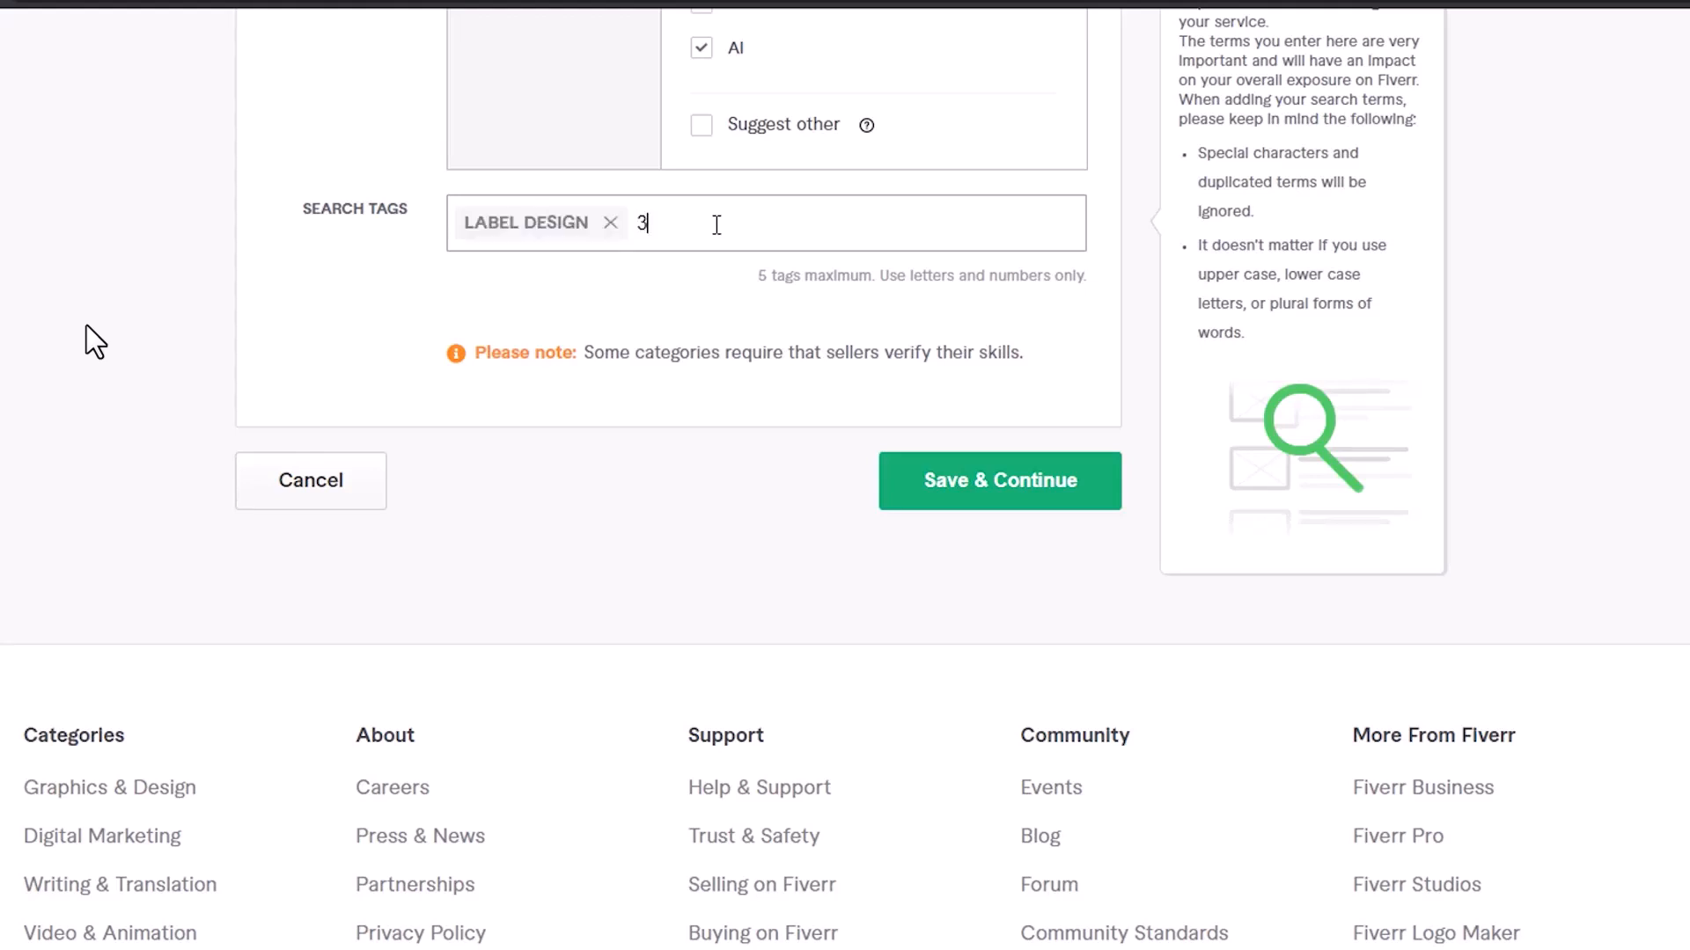
{"action": "type", "text": "D mockup"}
{"action": "key", "text": "Return"}
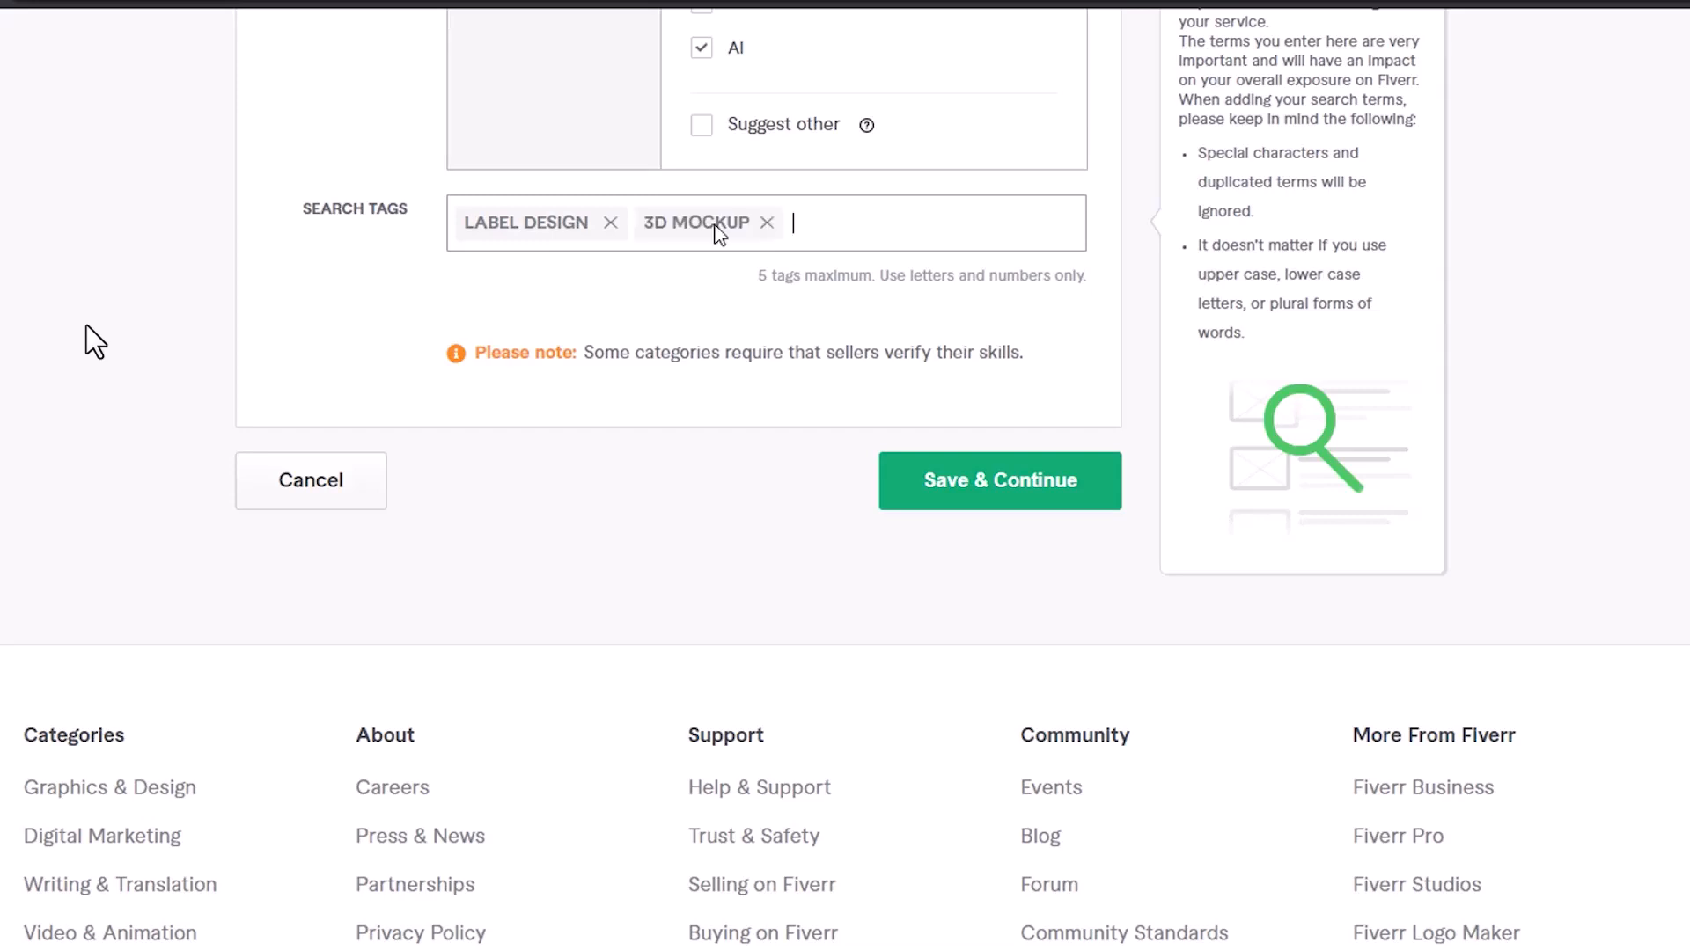
Add "Amazon product label" as a further search tag
{"action": "type", "text": "Amaza"}
{"action": "key", "text": "BackSpace"}
{"action": "type", "text": "on"}
{"action": "key", "text": "BackSpace"}
{"action": "type", "text": "prod"}
{"action": "type", "text": "u"}
{"action": "key", "text": "BackSpace"}
{"action": "type", "text": "duct label"}
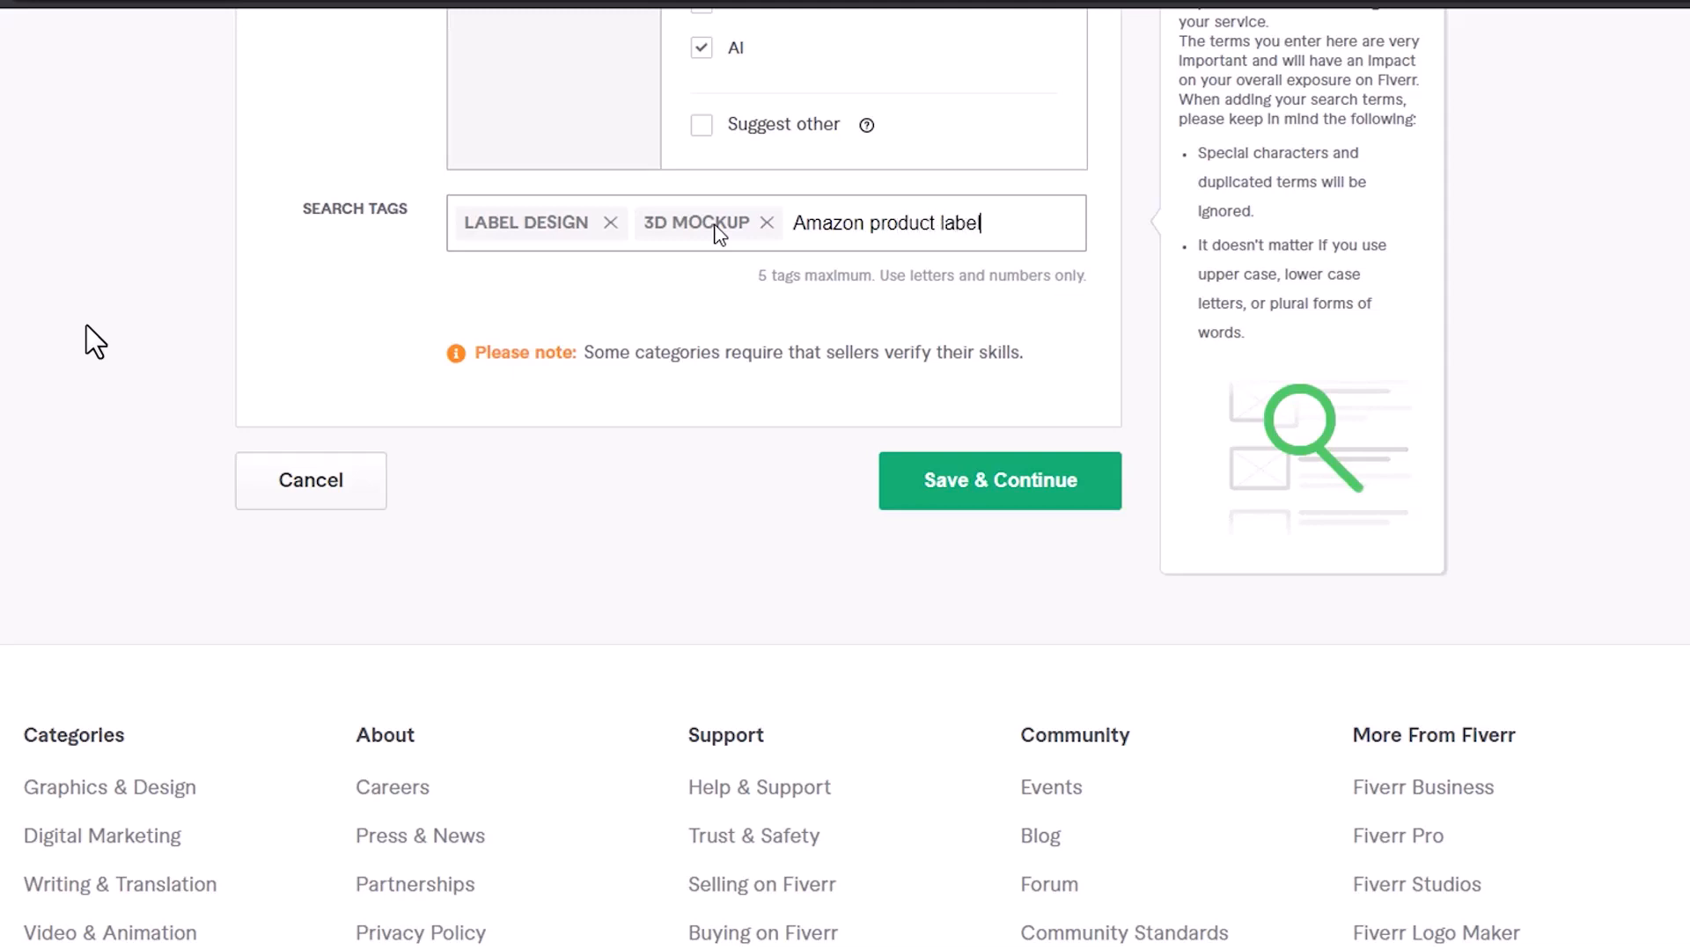
{"action": "key", "text": "Return"}
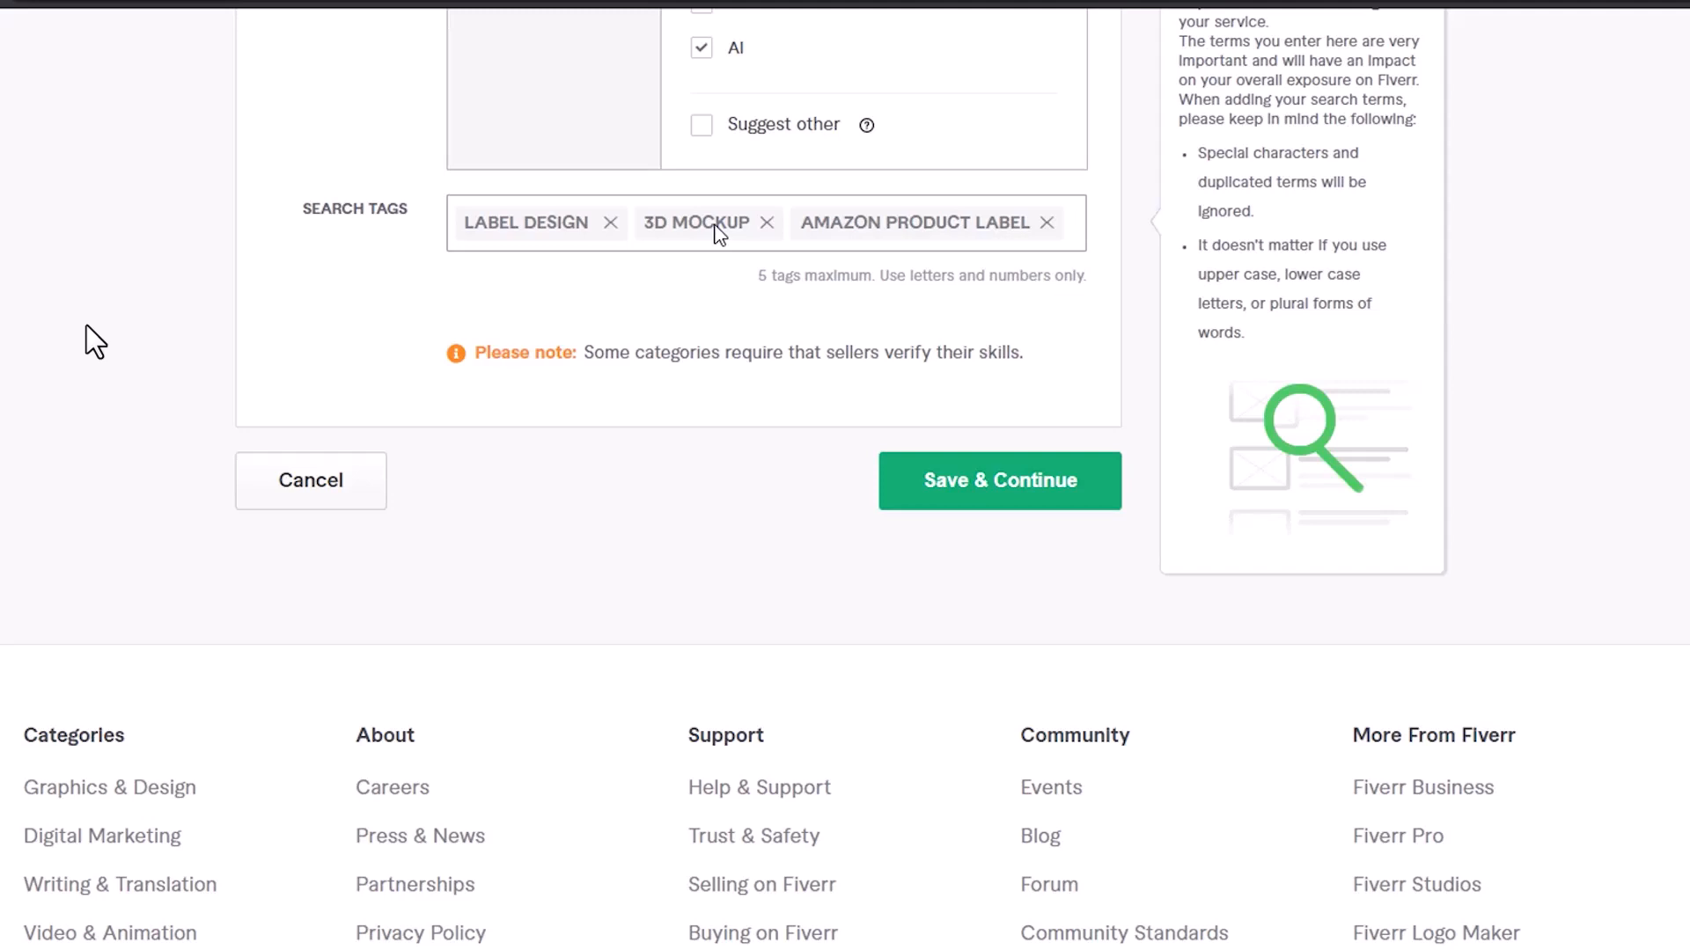
Add the search tags "Labeling" and "Product label", and save the overview to continue to pricing
{"action": "type", "text": "Labe"}
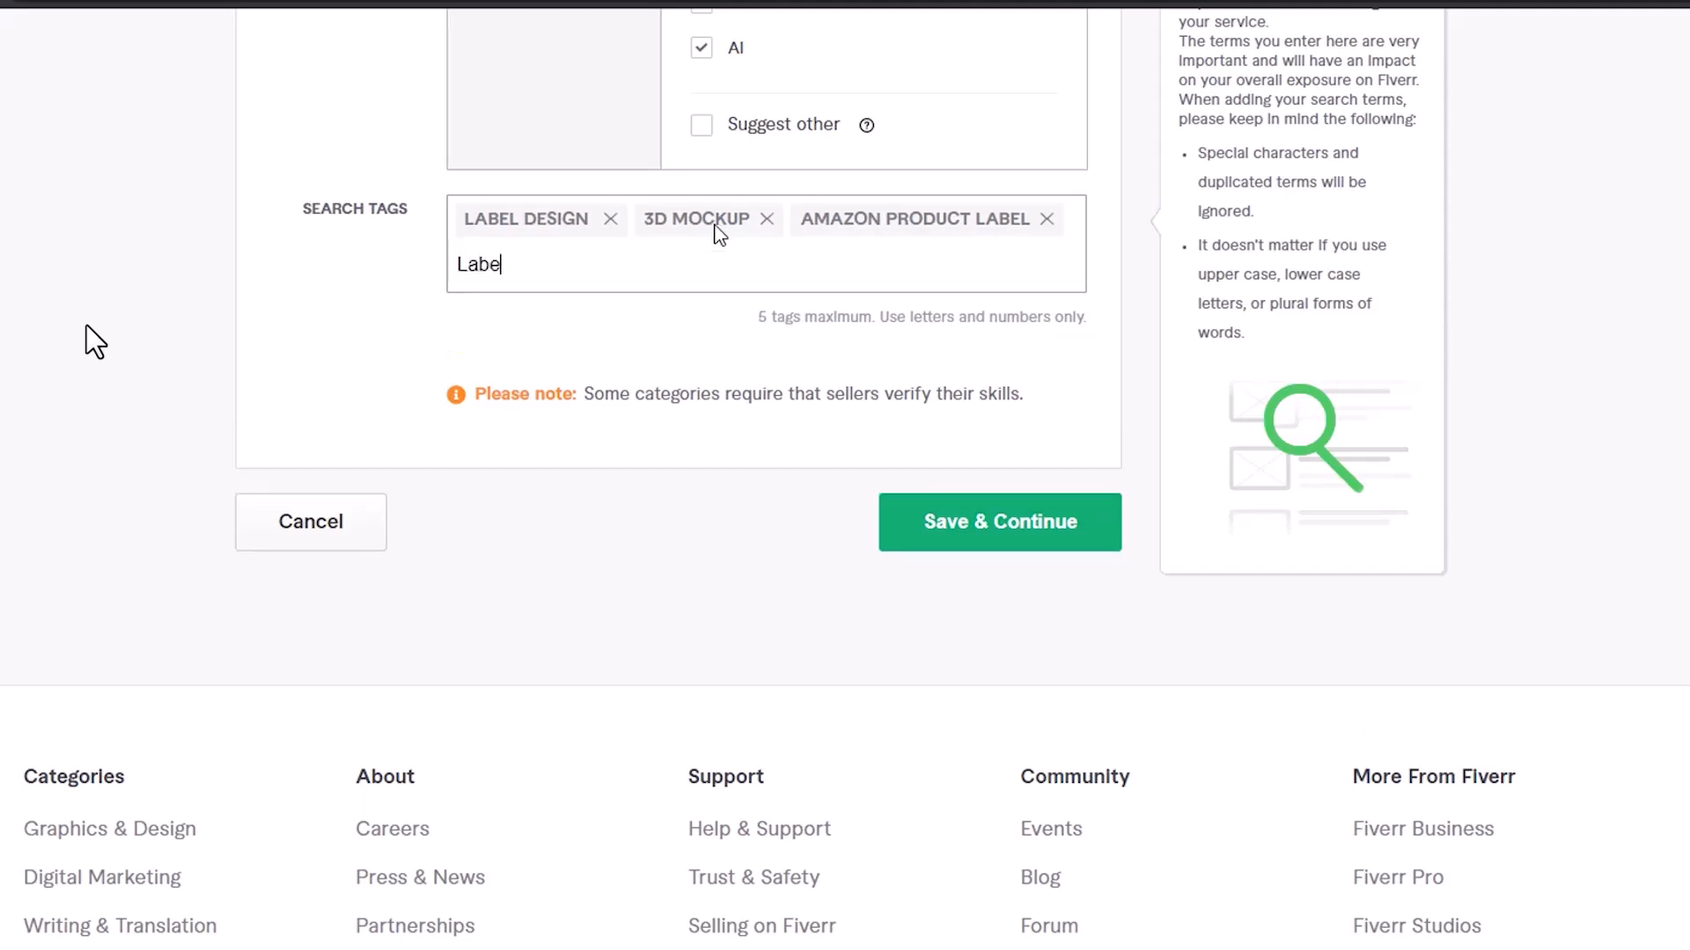
{"action": "key", "text": "BackSpace"}
{"action": "type", "text": "eling"}
{"action": "key", "text": "Return"}
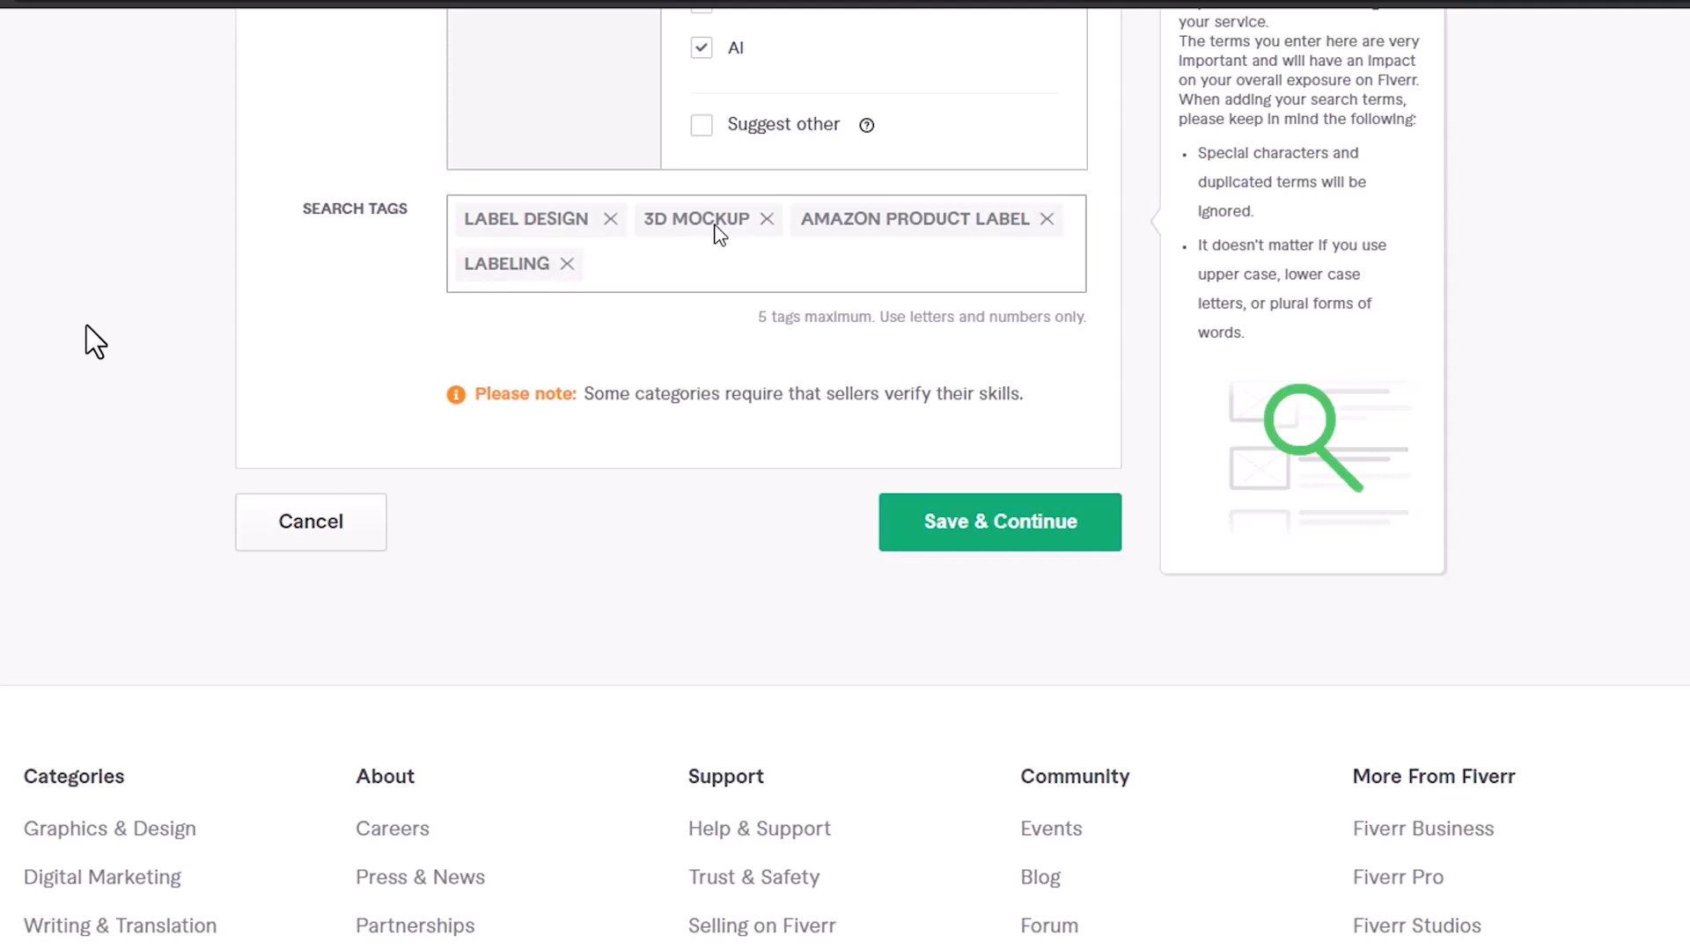
{"action": "type", "text": "De"}
{"action": "type", "text": "Prod"}
{"action": "type", "text": "duct label"}
{"action": "key", "text": "Return"}
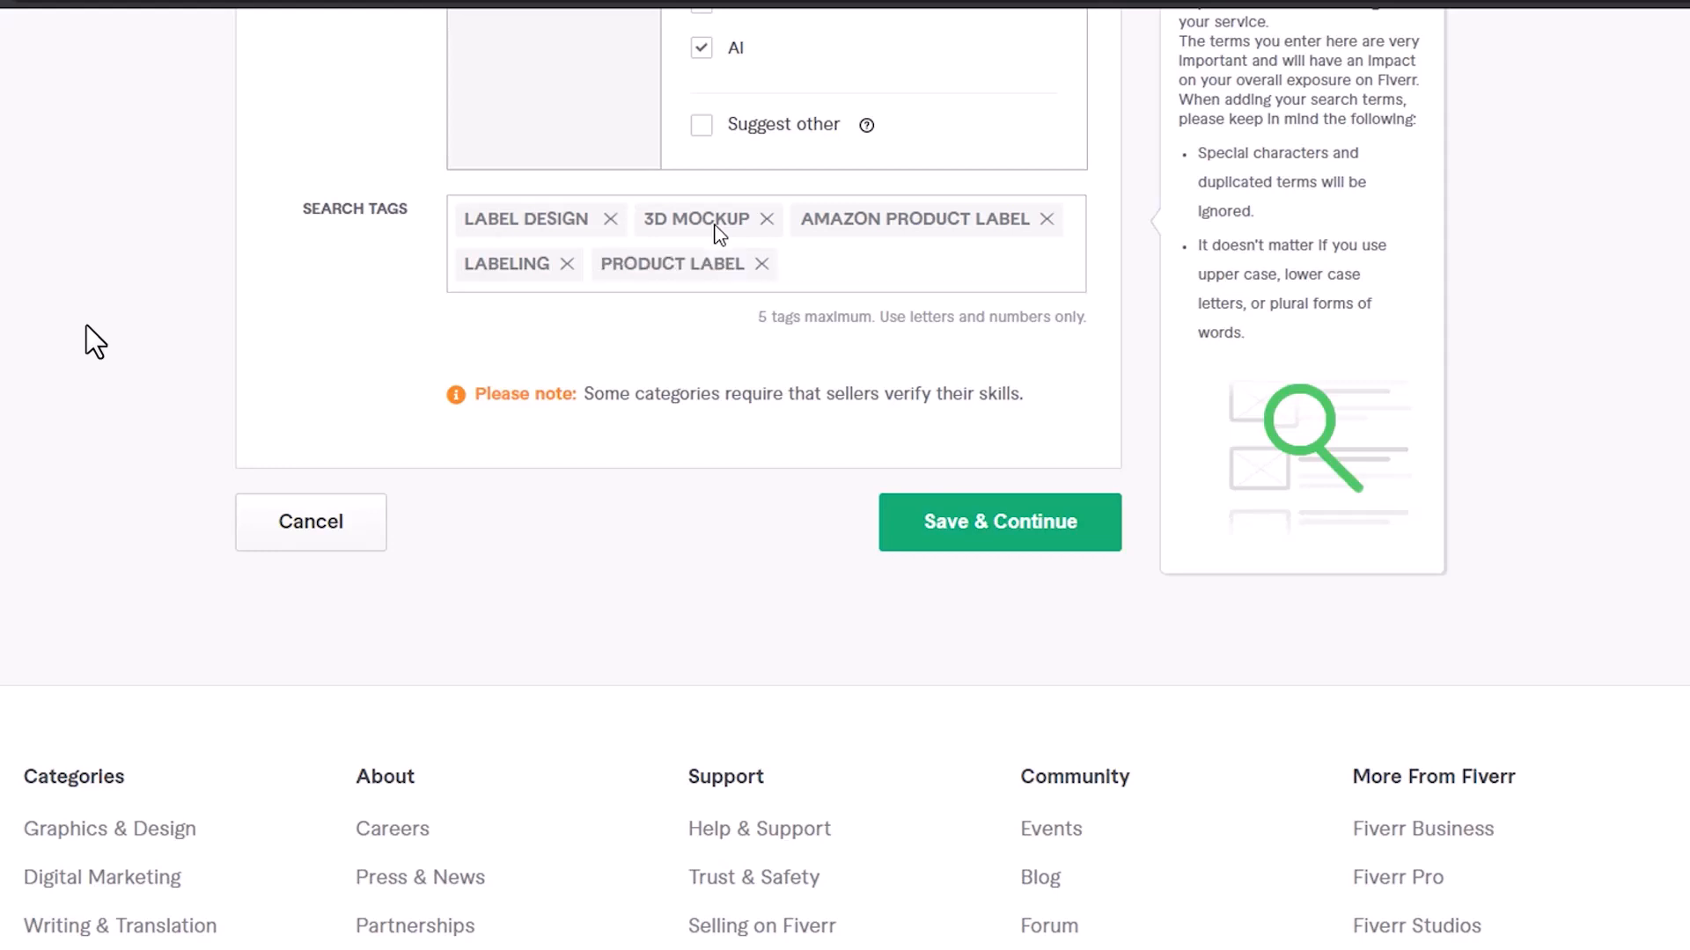
{"action": "left_click", "coordinate": [993, 537]}
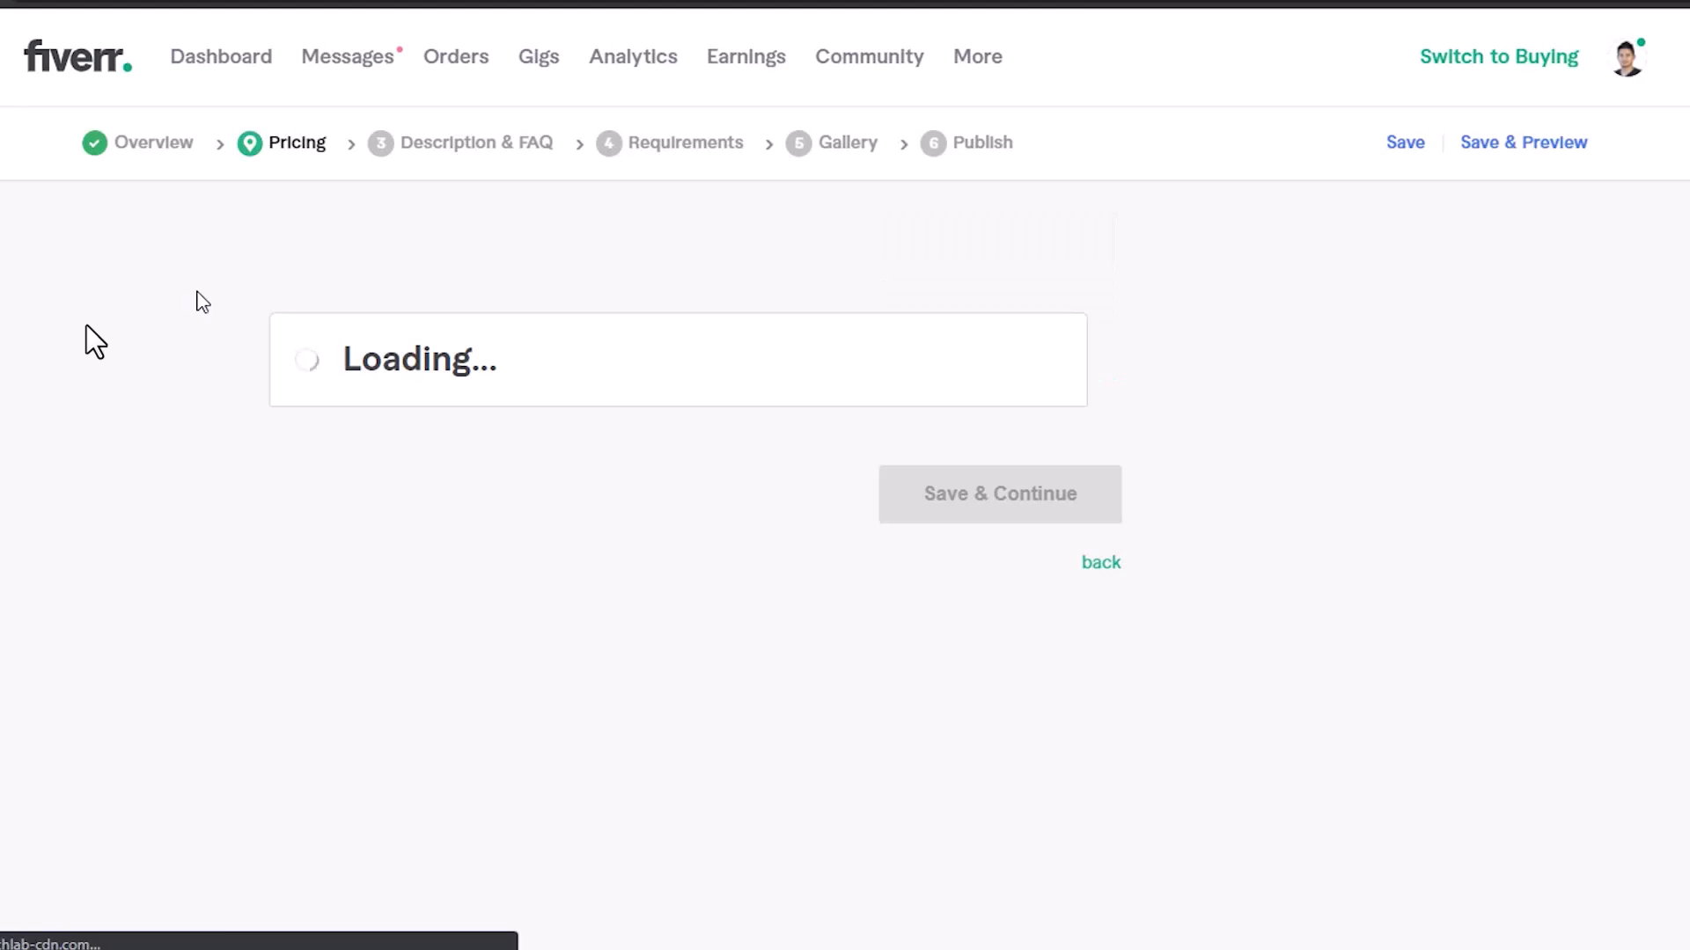
Enable the three-package option for the gig's scope and pricing
{"action": "scroll", "coordinate": [198, 292], "scroll_direction": "down", "scroll_amount": 2}
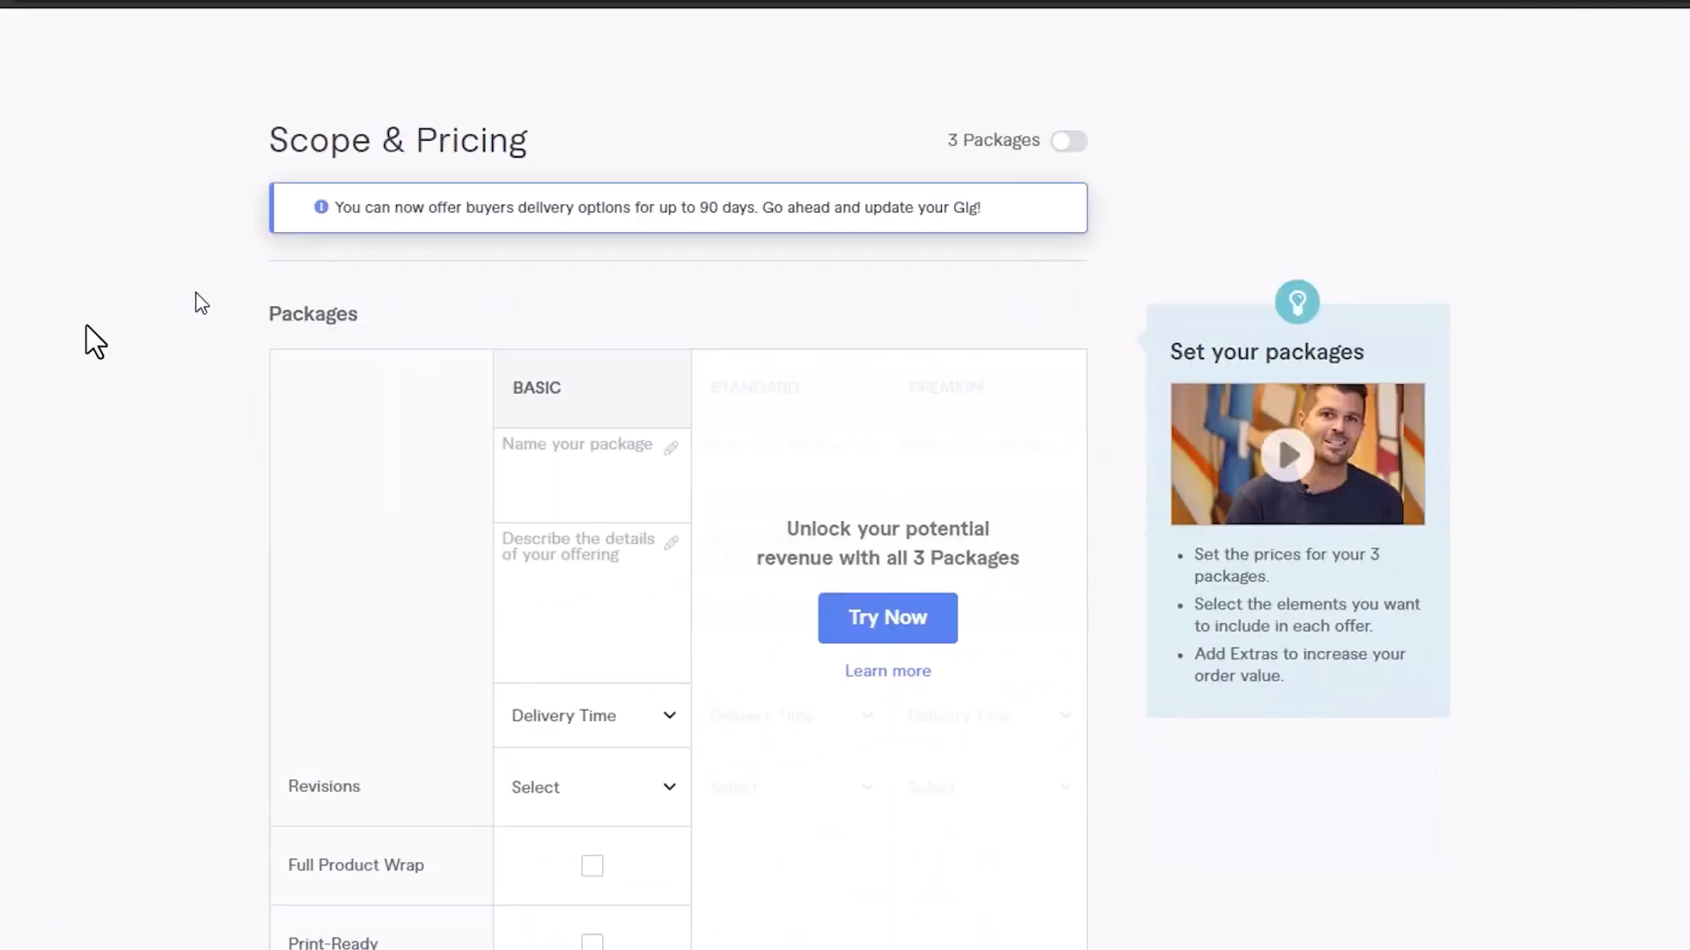
{"action": "left_click", "coordinate": [1070, 141]}
{"action": "left_click", "coordinate": [841, 826]}
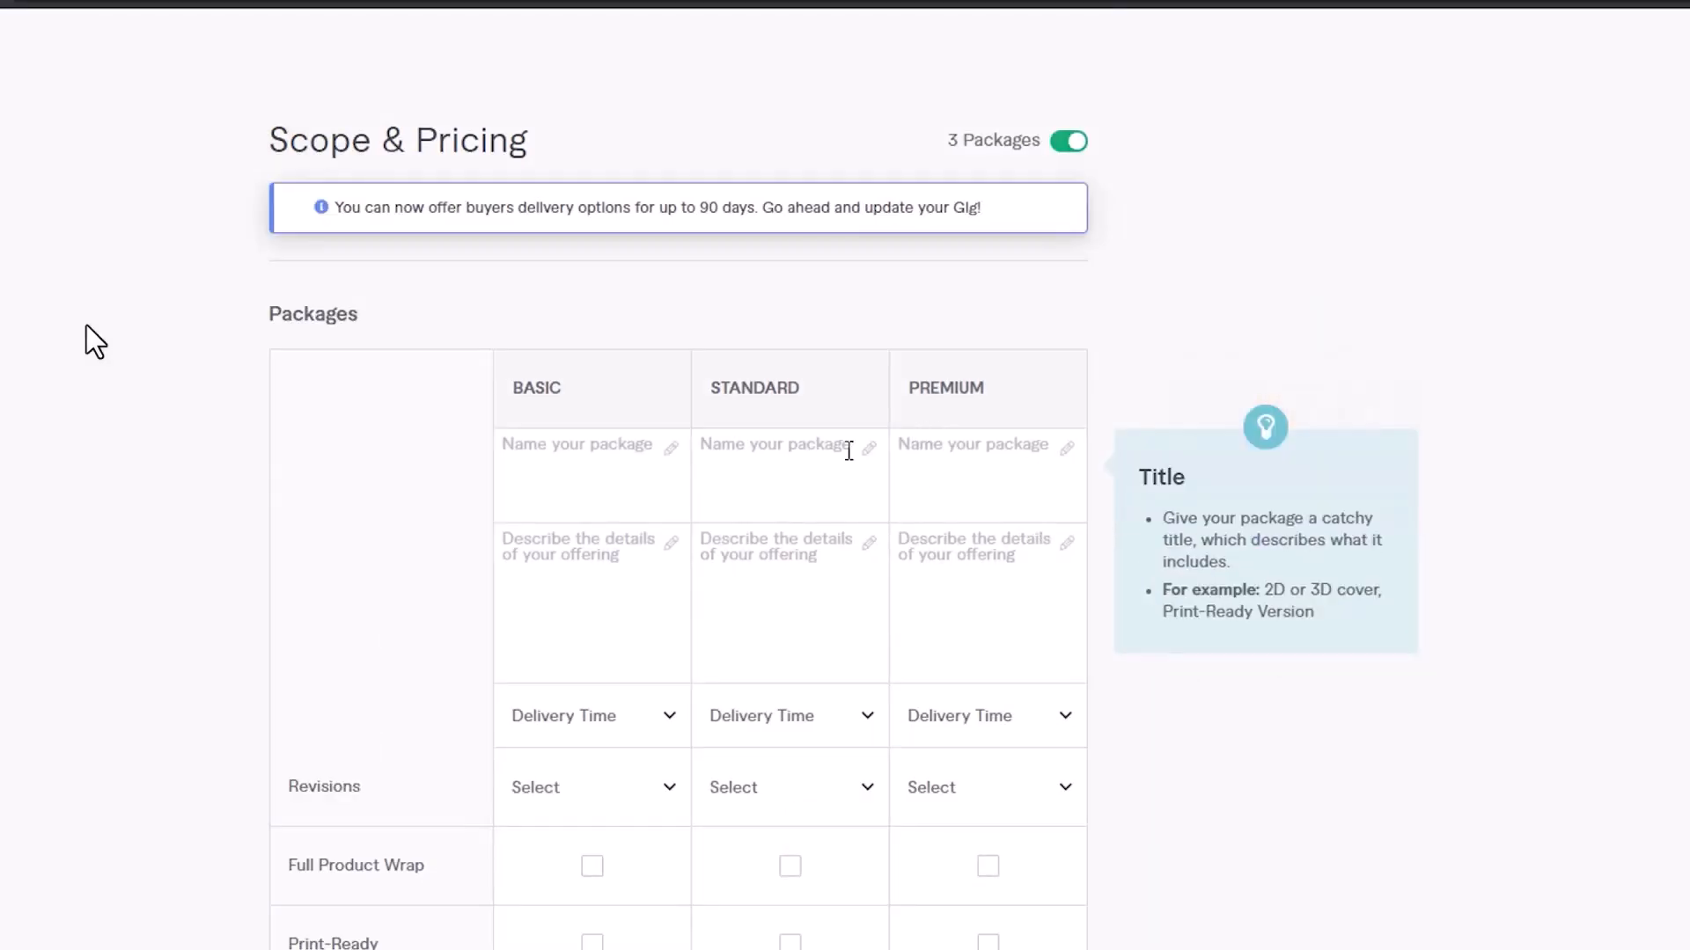
{"action": "scroll", "coordinate": [671, 452], "scroll_direction": "down", "scroll_amount": 5}
{"action": "scroll", "coordinate": [672, 452], "scroll_direction": "up", "scroll_amount": 5}
Name the three packages "Basic", "Stadrad" and "Premium"
{"action": "left_click", "coordinate": [534, 437]}
{"action": "type", "text": "Basic"}
{"action": "key", "text": "Tab"}
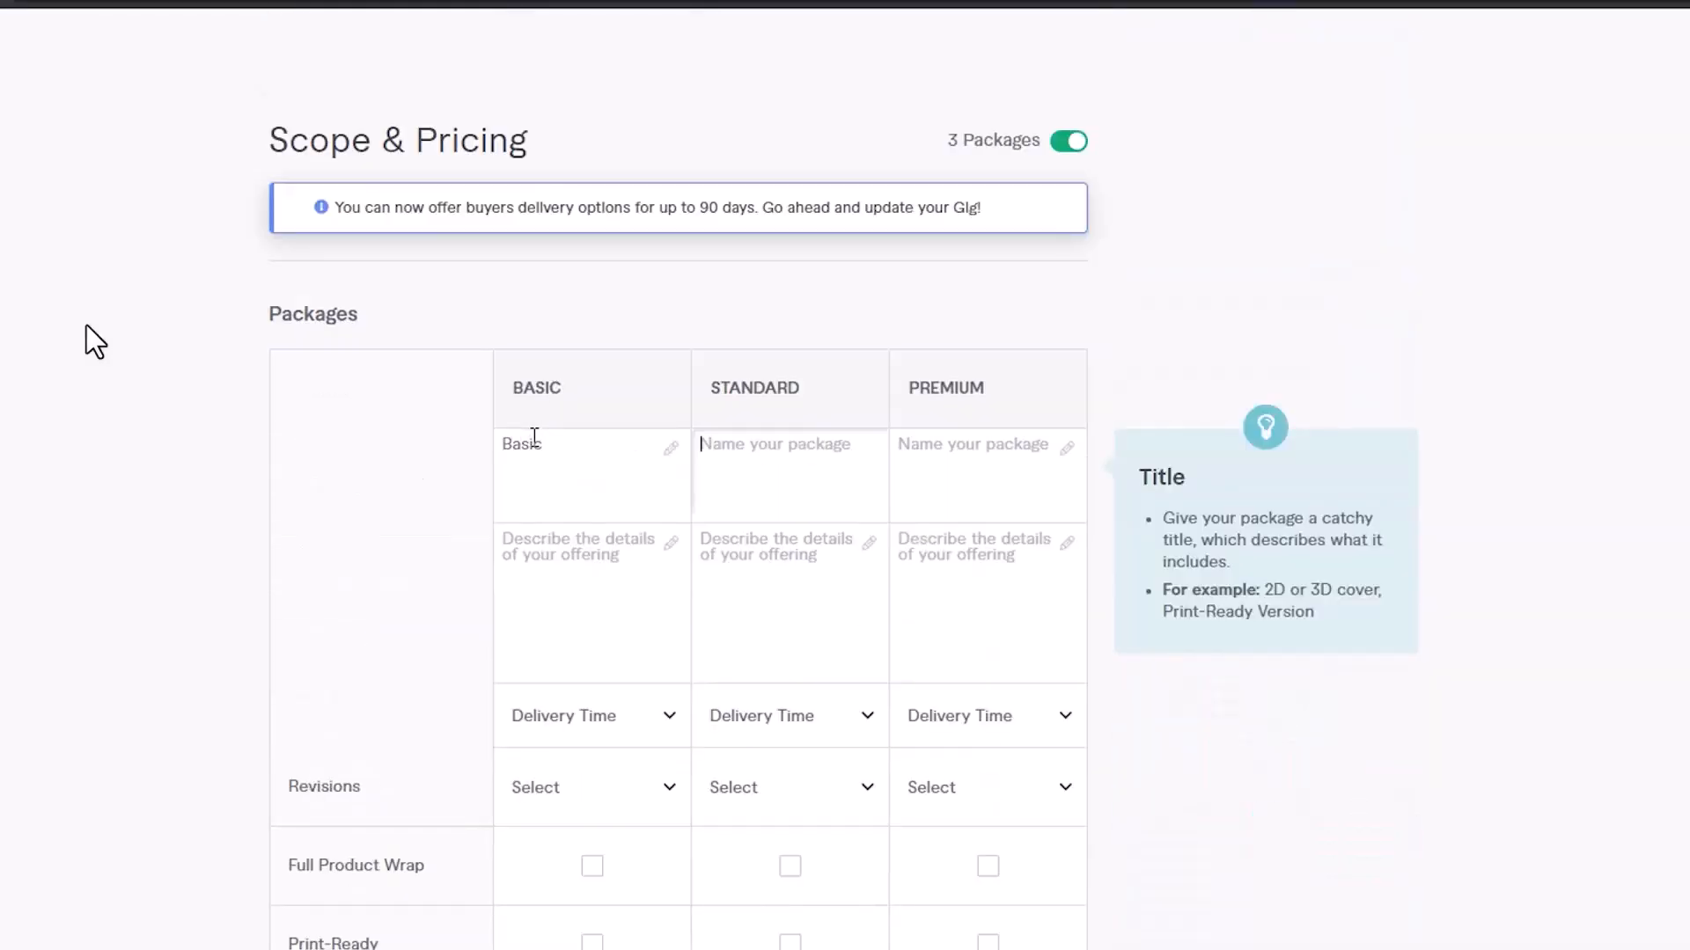
{"action": "type", "text": "Stadrad"}
{"action": "key", "text": "Tab"}
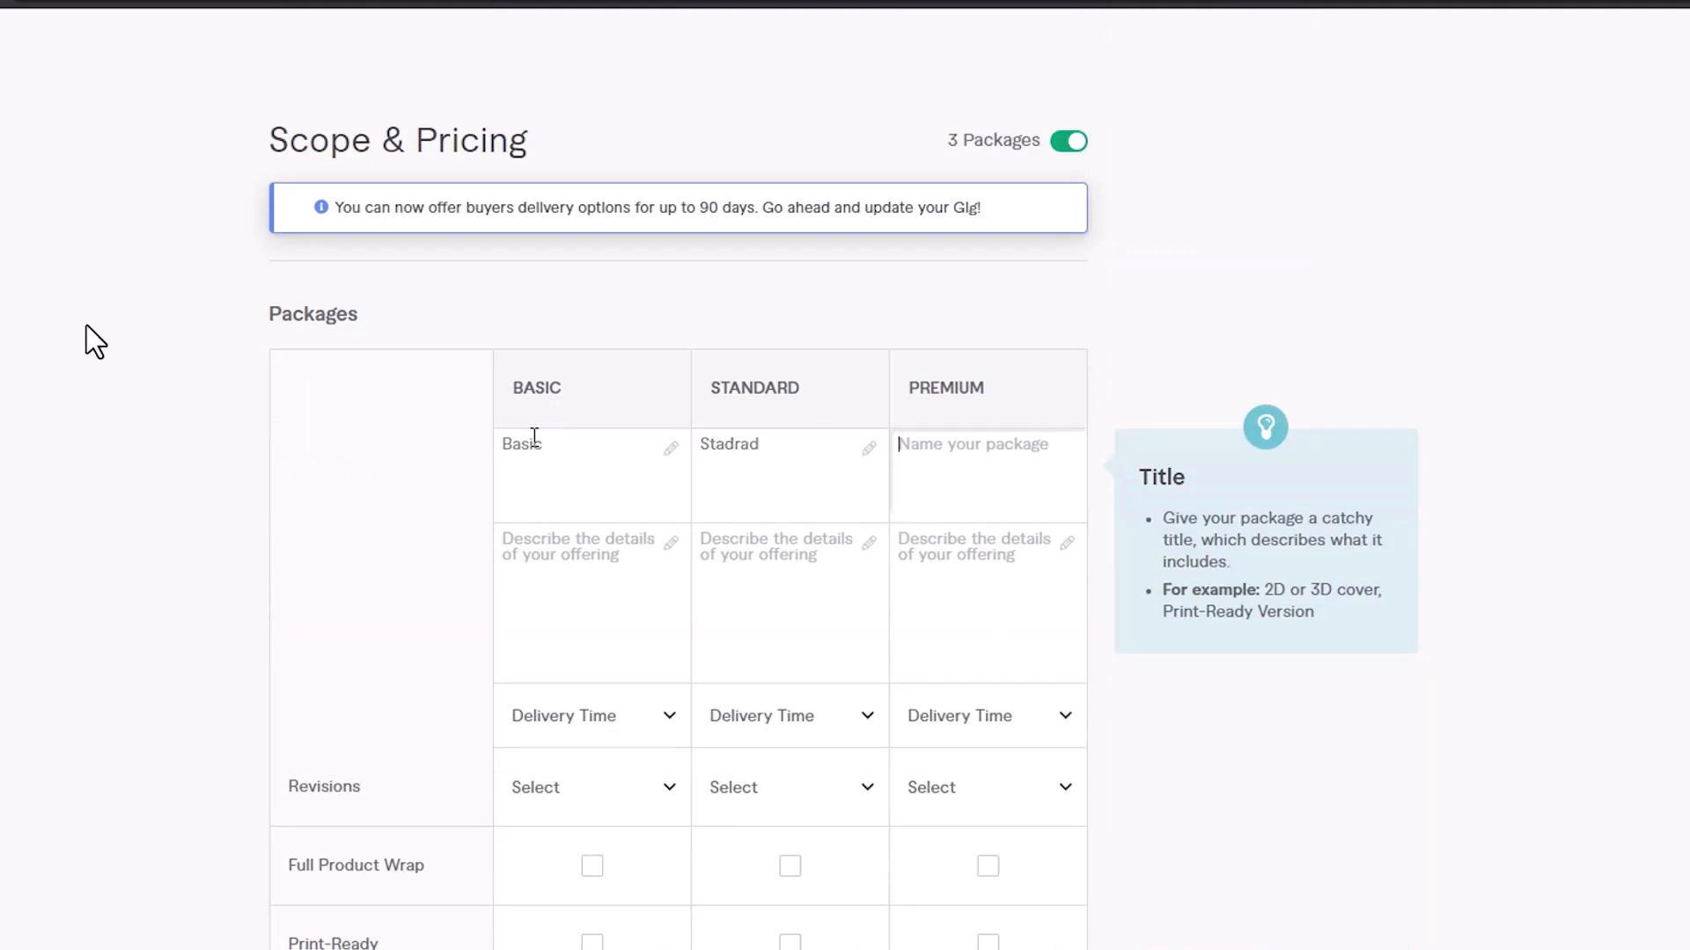
{"action": "type", "text": "Premium"}
{"action": "key", "text": "Tab"}
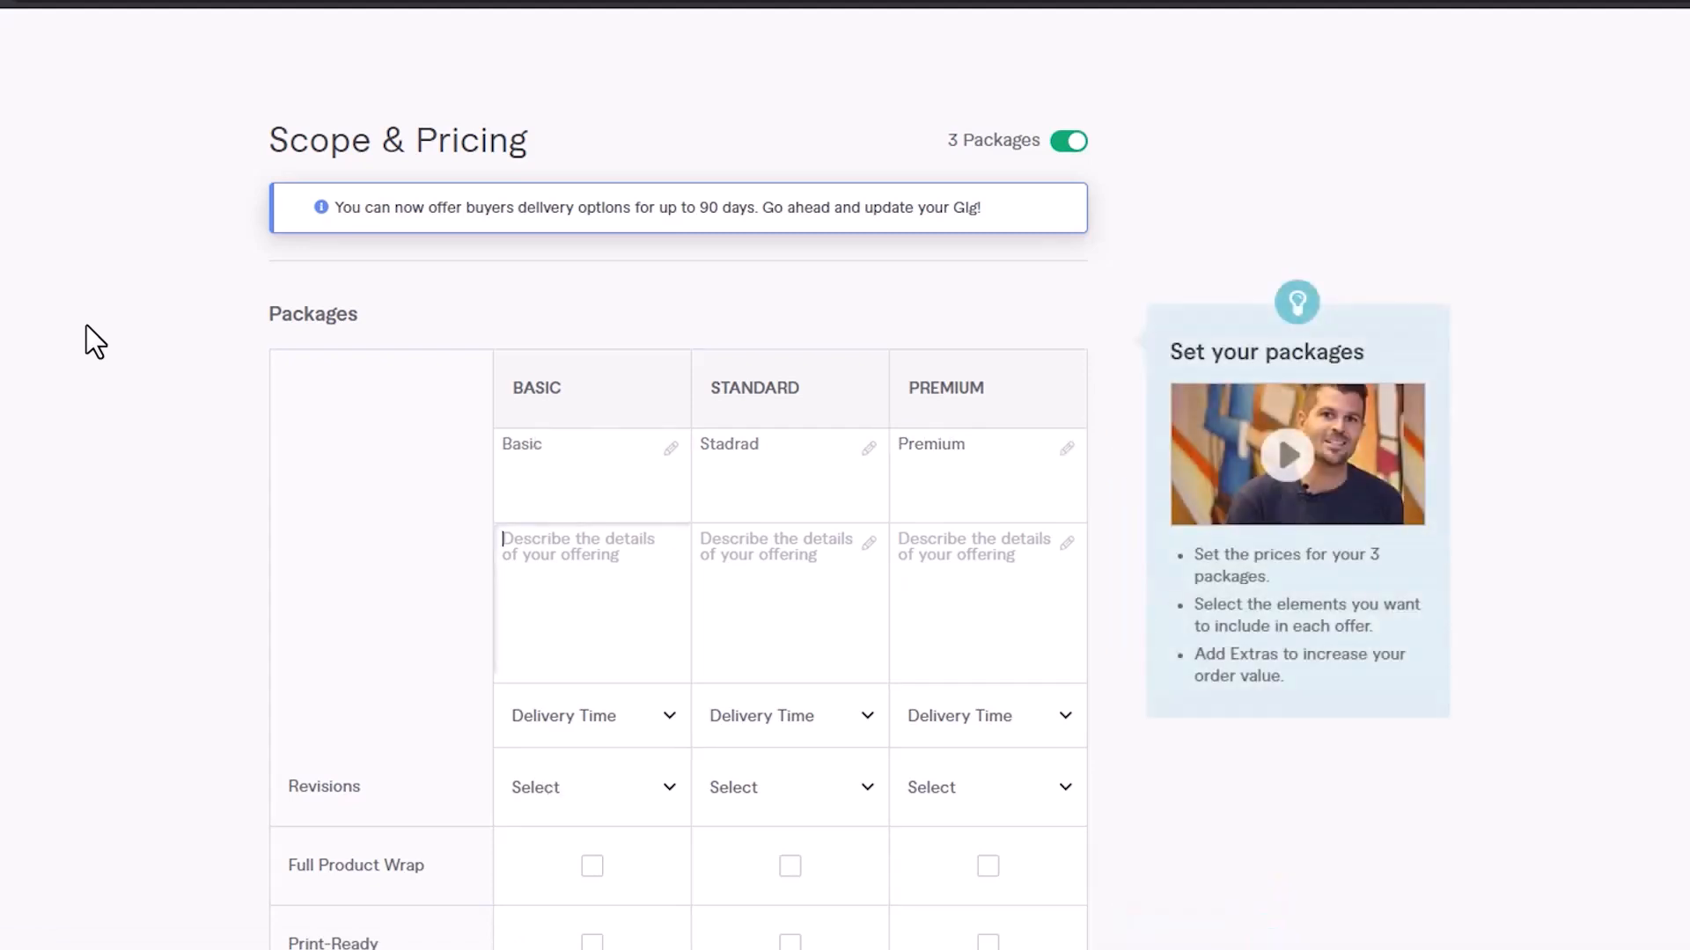
Copy "Simple label desing in PDF and JPG." from the notes file into the Basic package's description
{"action": "key", "text": "alt+Tab"}
{"action": "left_click", "coordinate": [0, 52]}
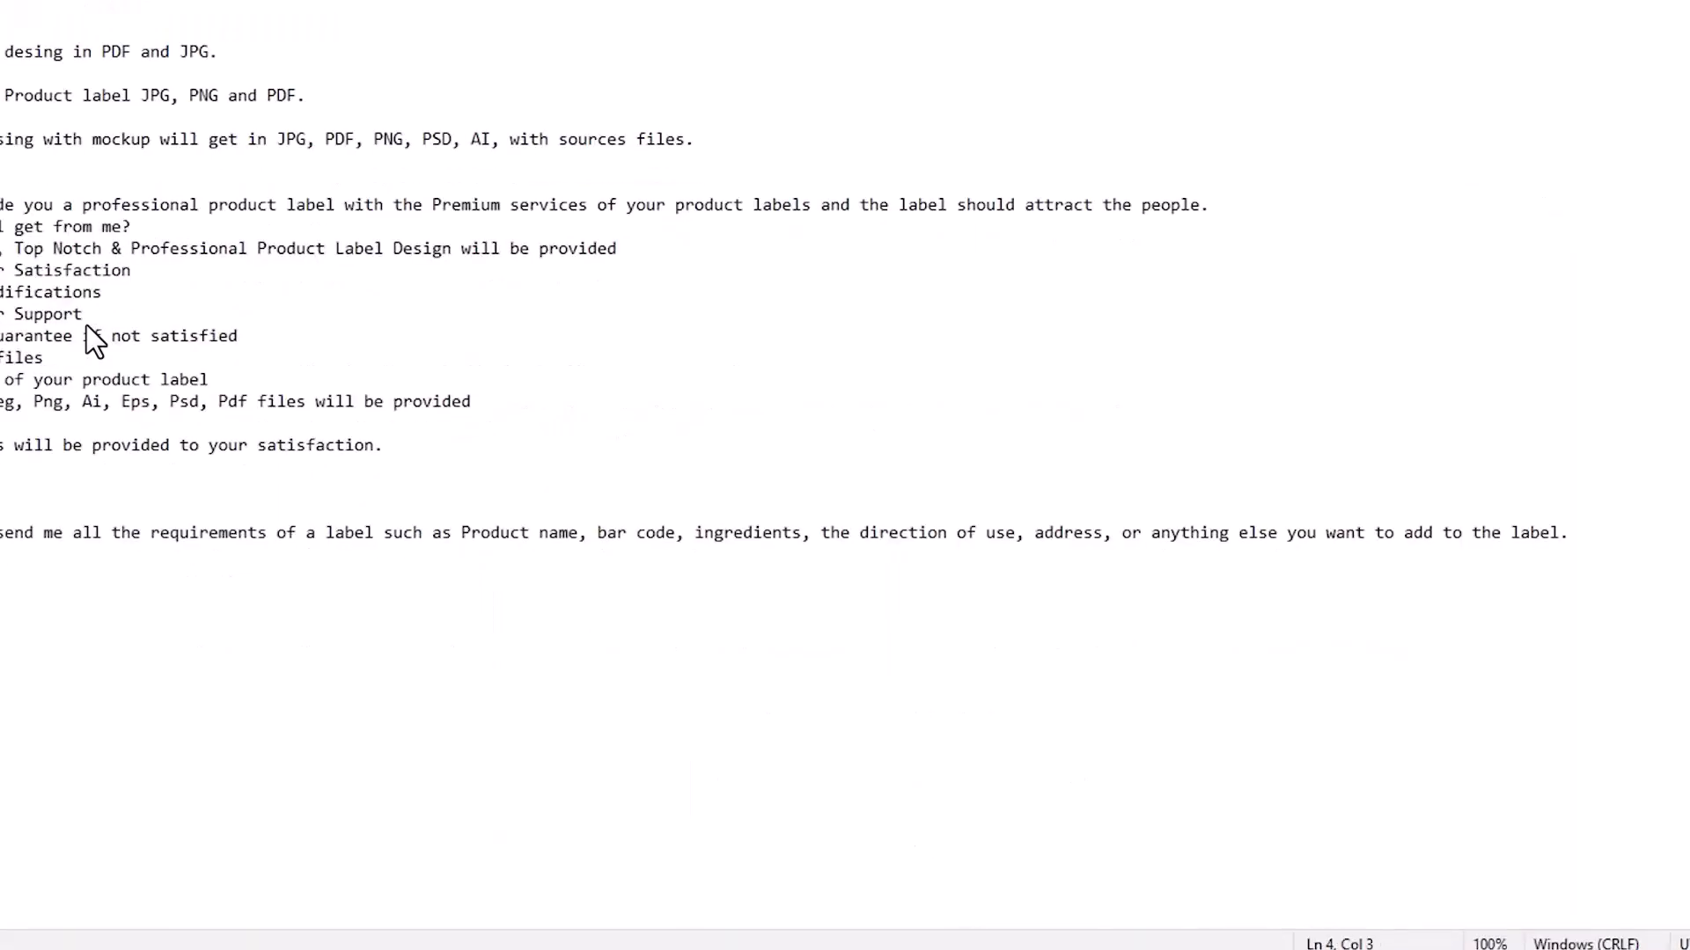
{"action": "left_click_drag", "start_coordinate": [245, 43], "coordinate": [0, 52]}
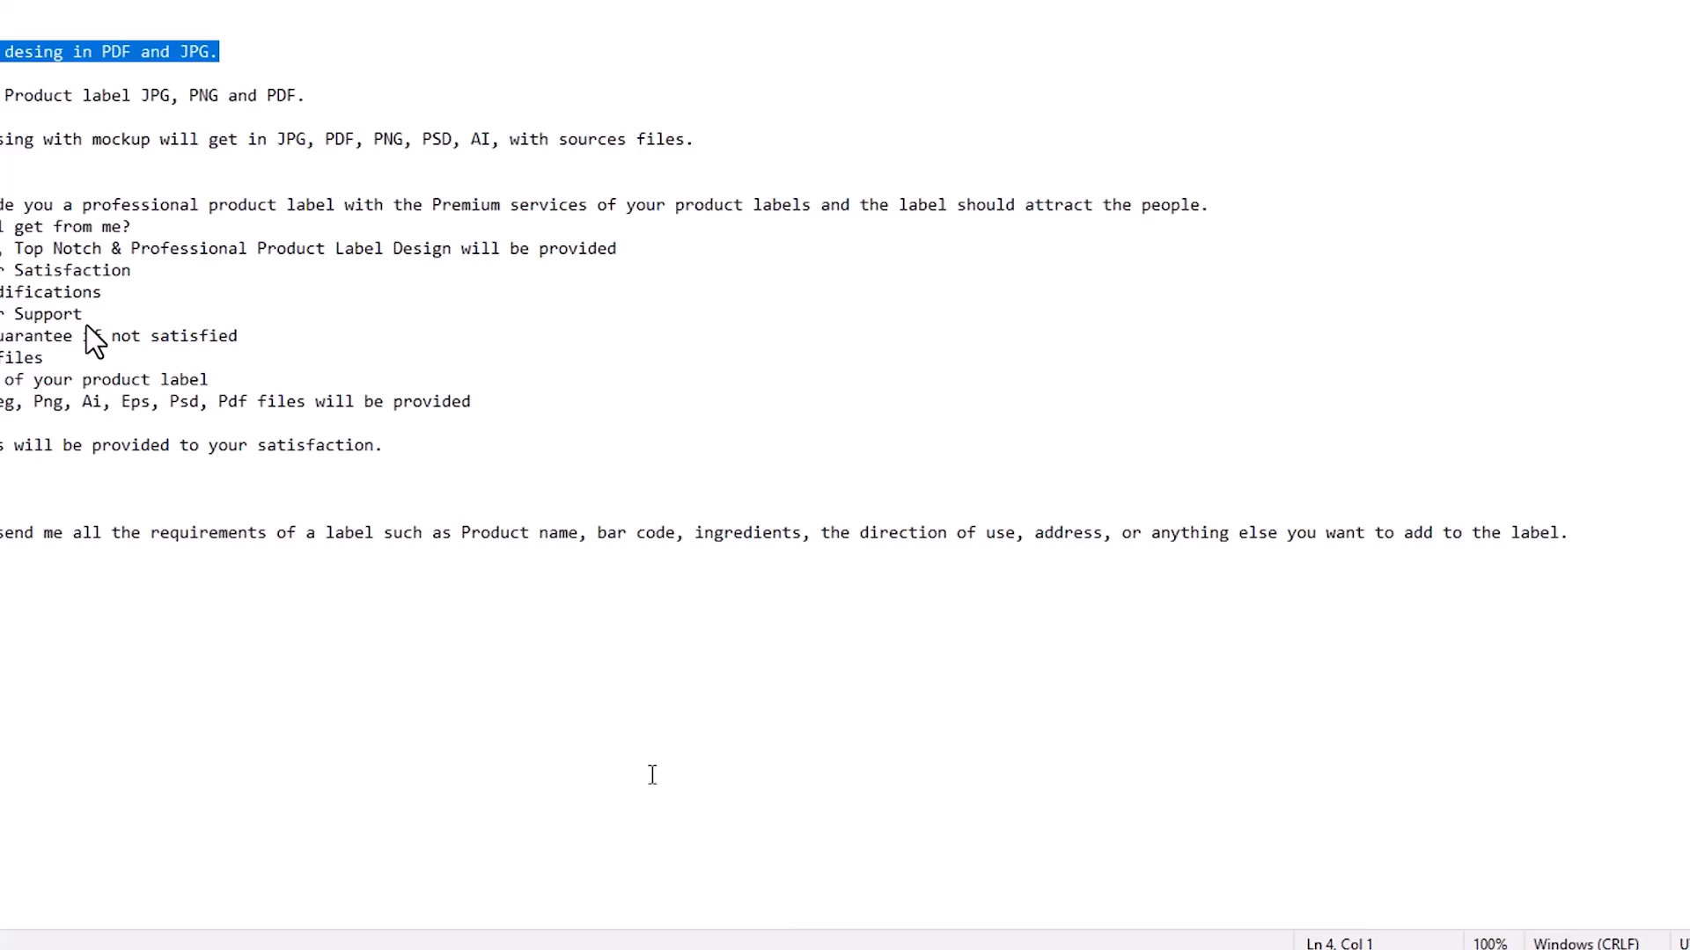
{"action": "key", "text": "alt+Tab"}
{"action": "type", "text": "Simple label desing in PDF and JPG."}
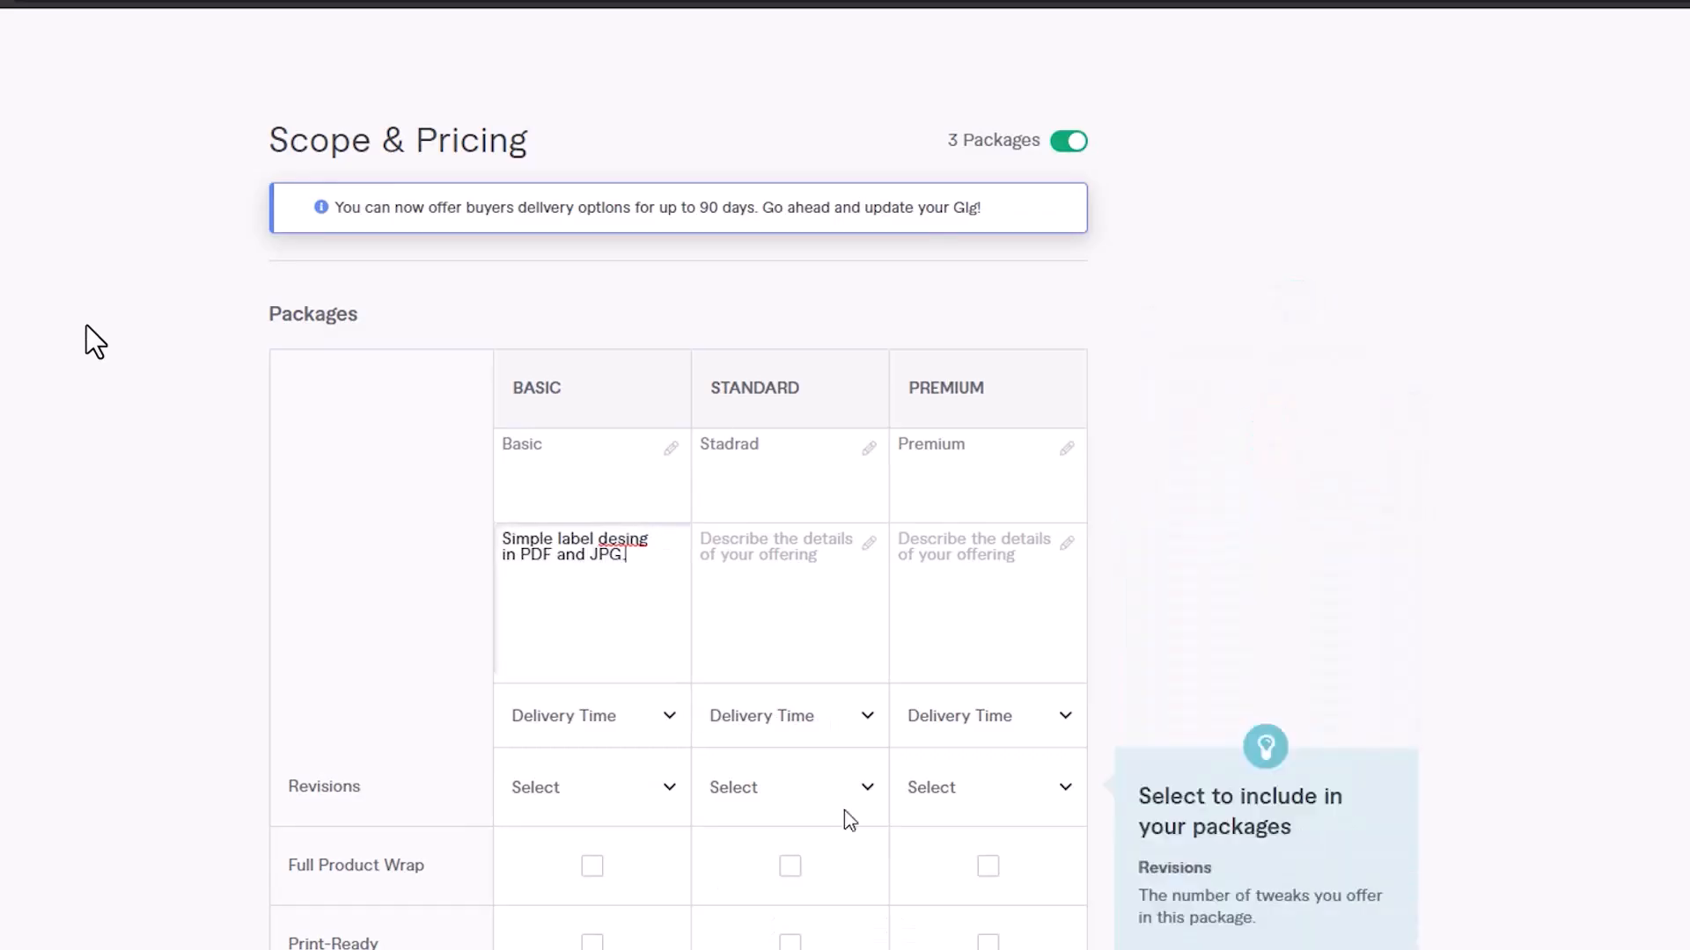
{"action": "left_click", "coordinate": [87, 327]}
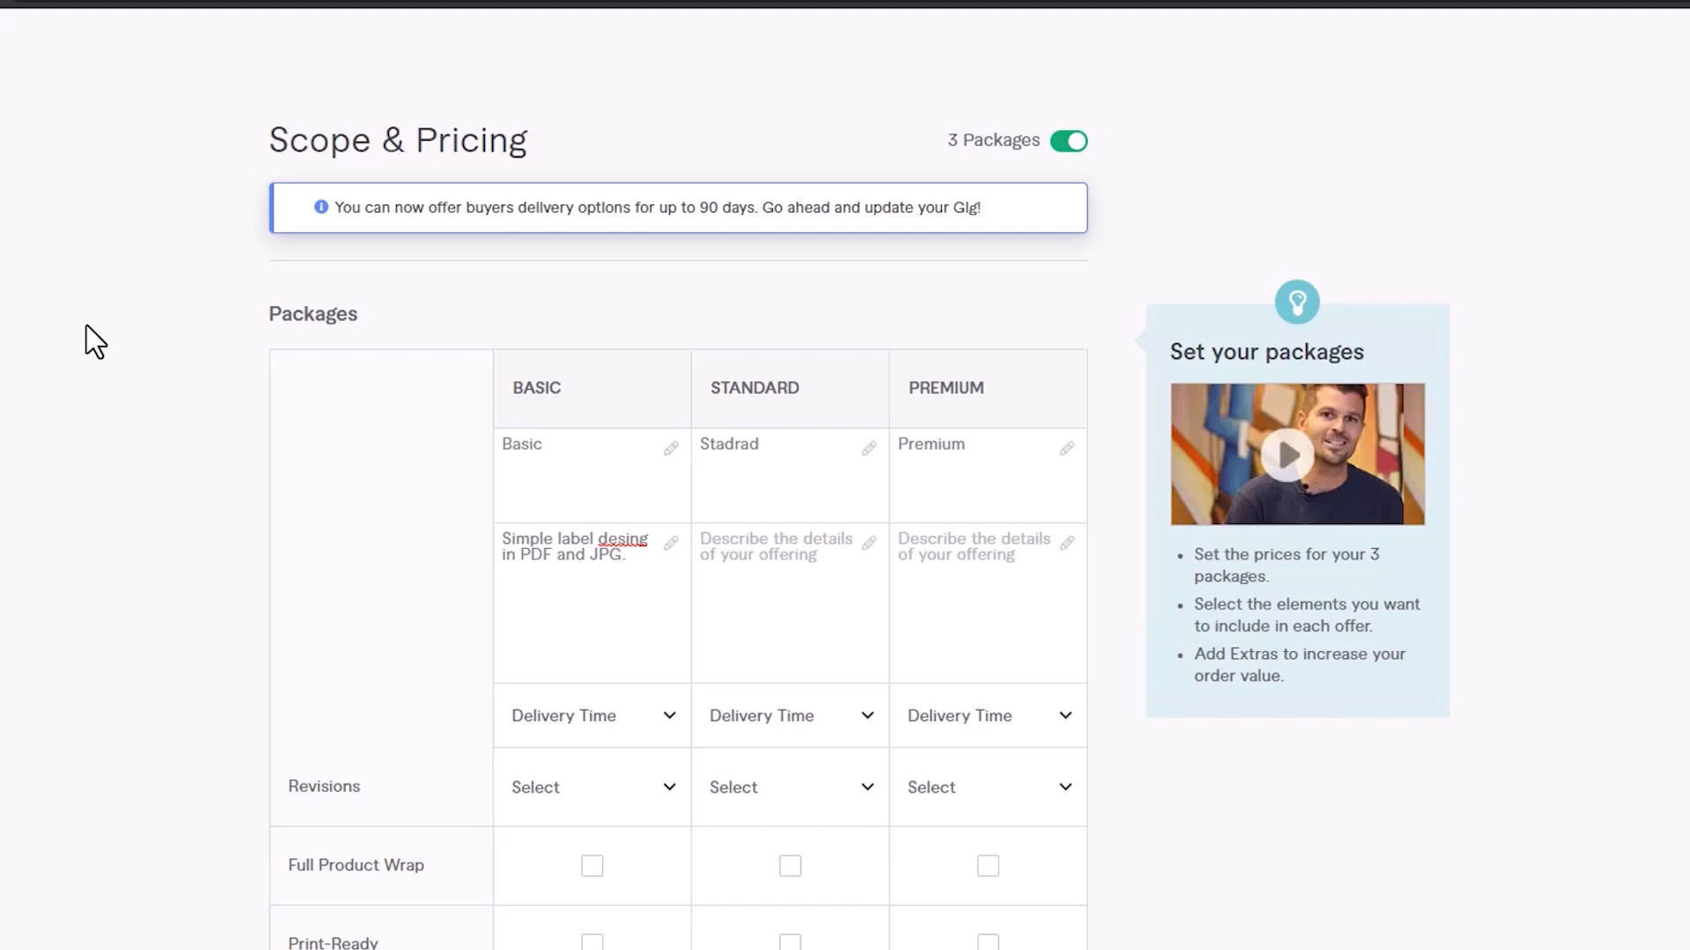
Correct the misspelled word "desing" to "design" in the Basic package's description
{"action": "left_click", "coordinate": [573, 538]}
{"action": "right_click", "coordinate": [622, 537]}
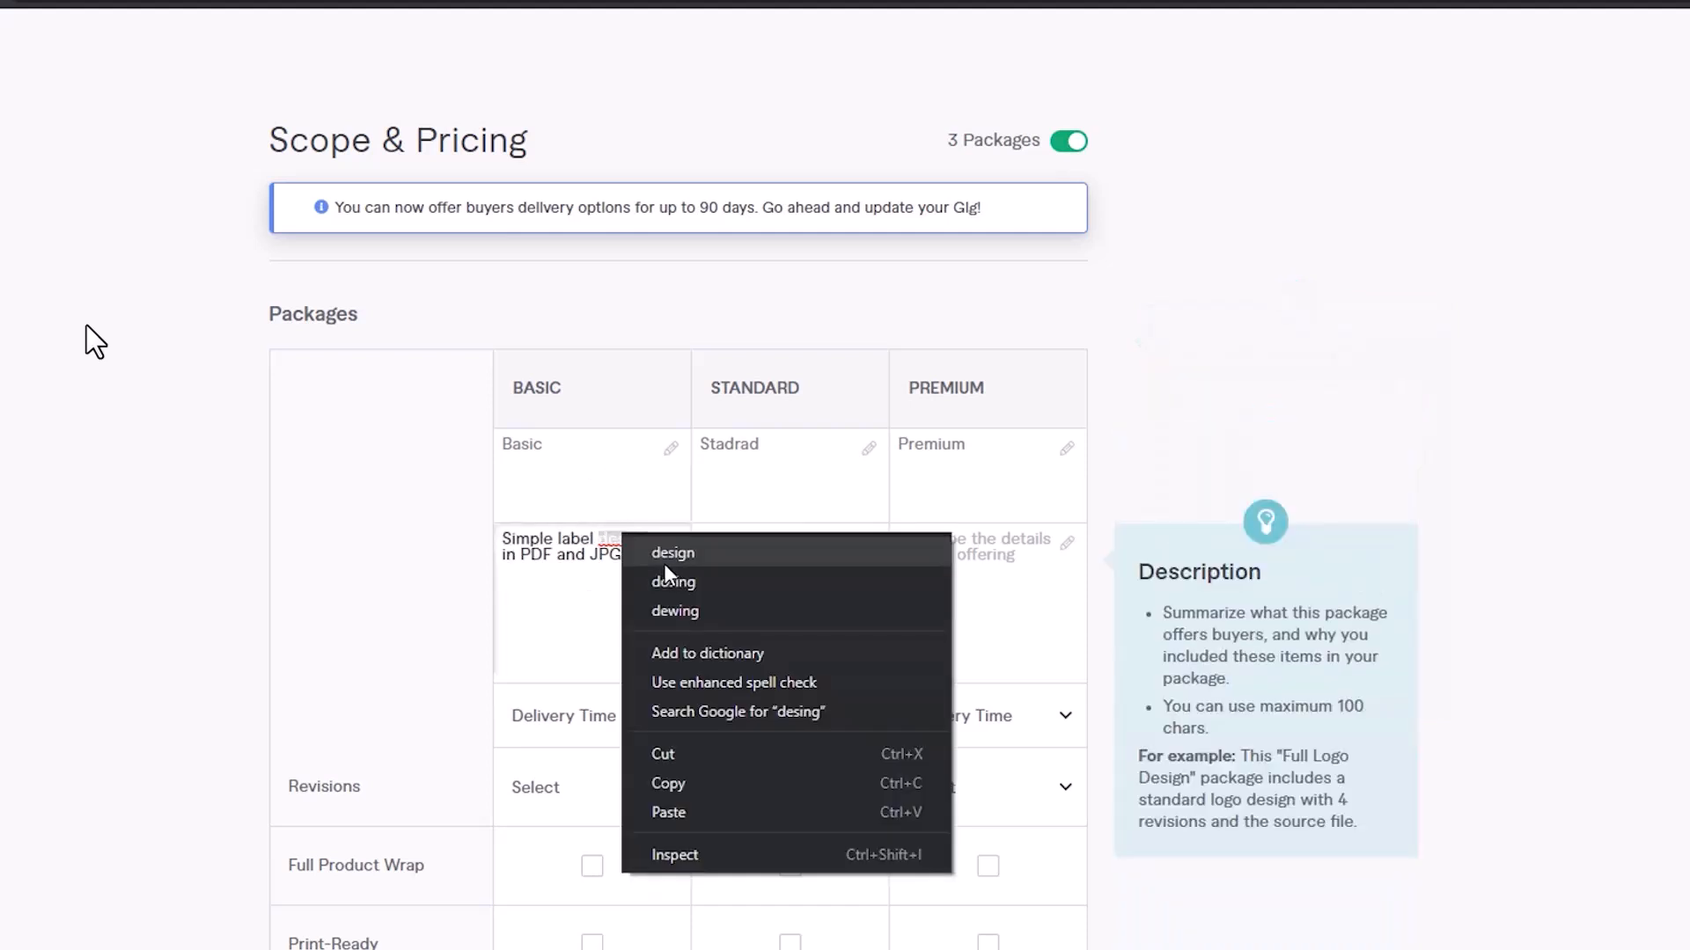
{"action": "left_click", "coordinate": [666, 563]}
Copy "High-Quality Product label JPG, PNG and PDF." from the notes file into the Standard package's description
{"action": "left_click", "coordinate": [789, 584]}
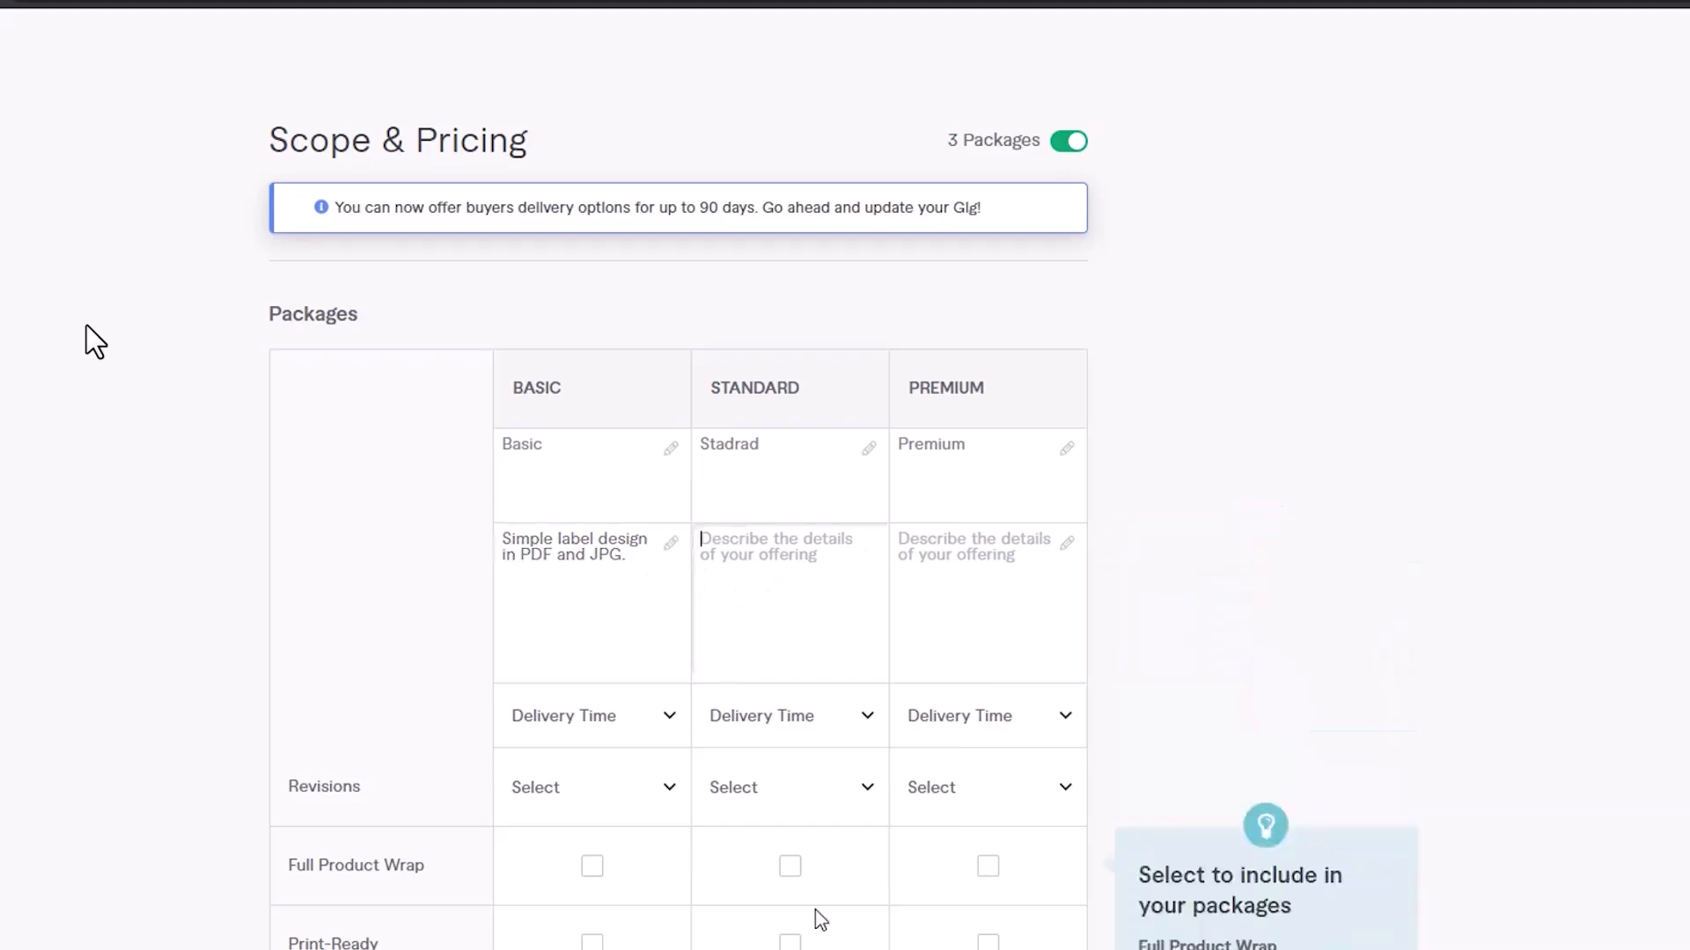
{"action": "key", "text": "alt+Tab"}
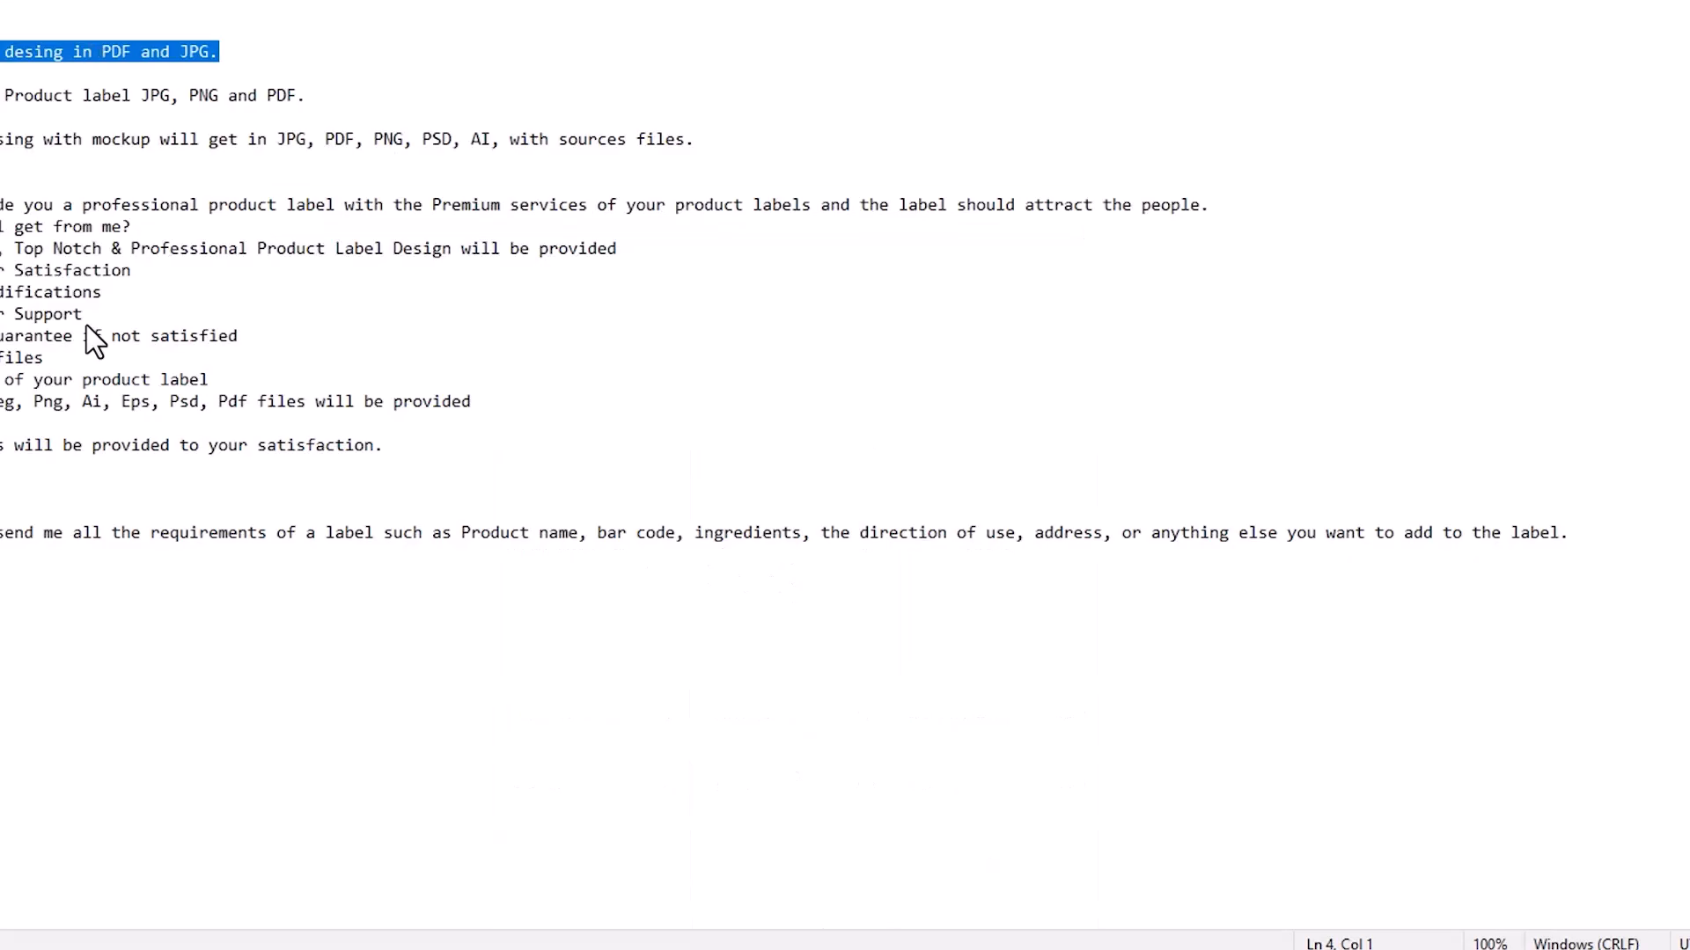
{"action": "key", "text": "Down"}
{"action": "key", "text": "Down"}
{"action": "key", "text": "shift+End"}
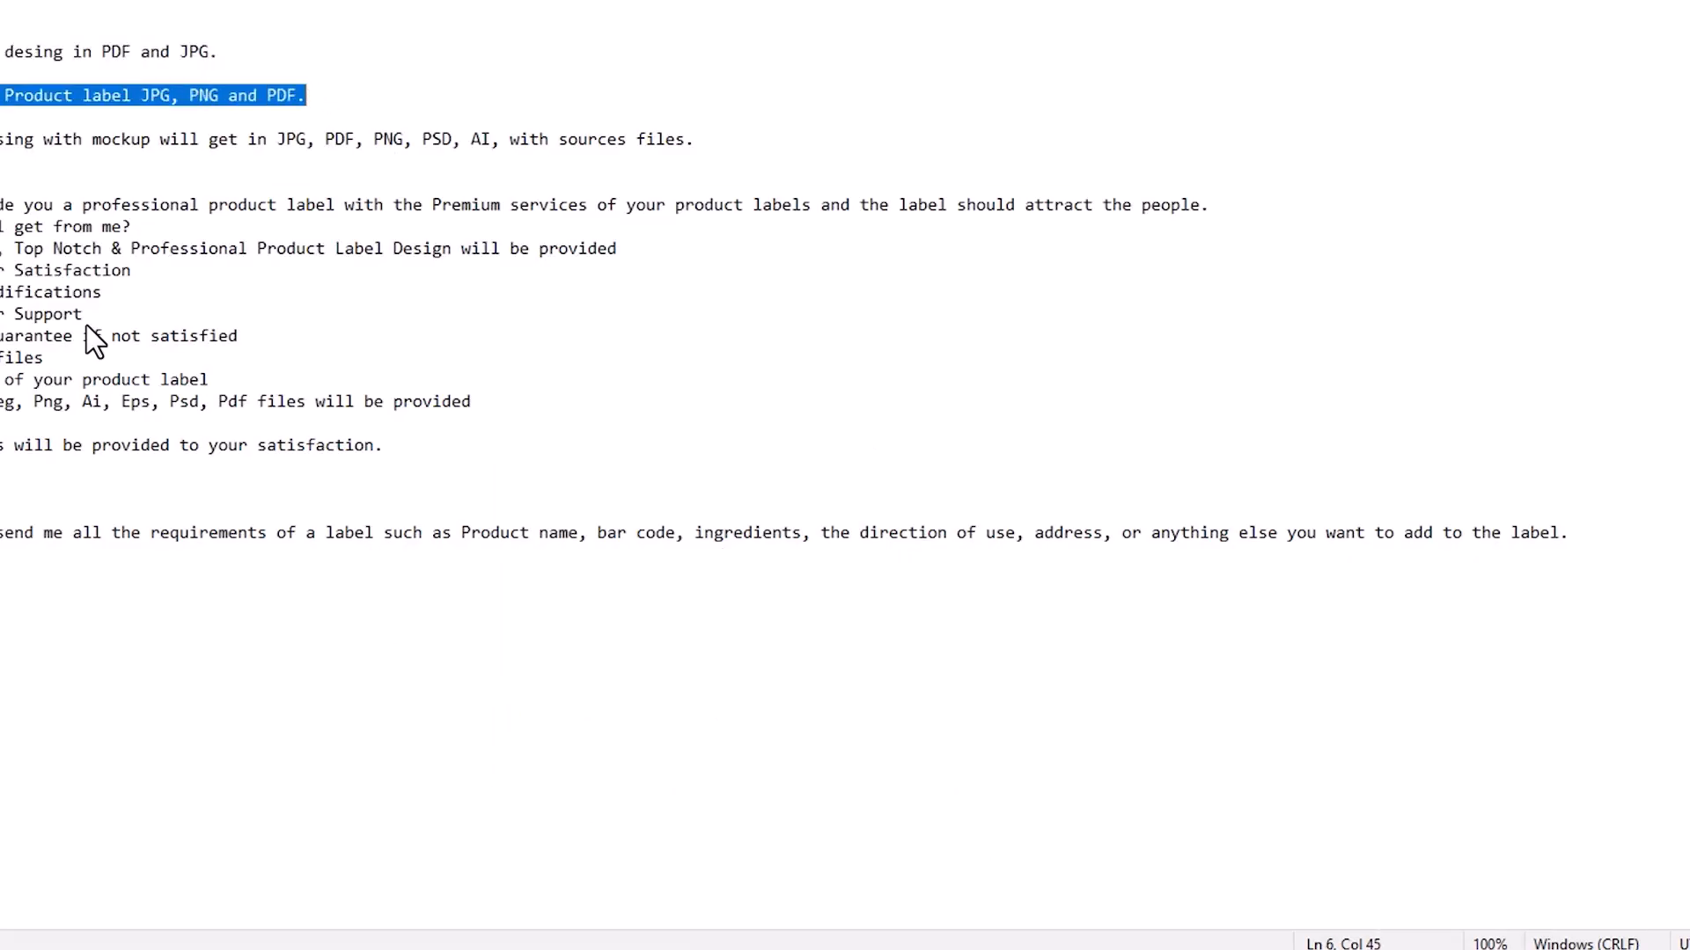
{"action": "key", "text": "ctrl+c"}
{"action": "key", "text": "alt+Tab"}
{"action": "key", "text": "ctrl+v"}
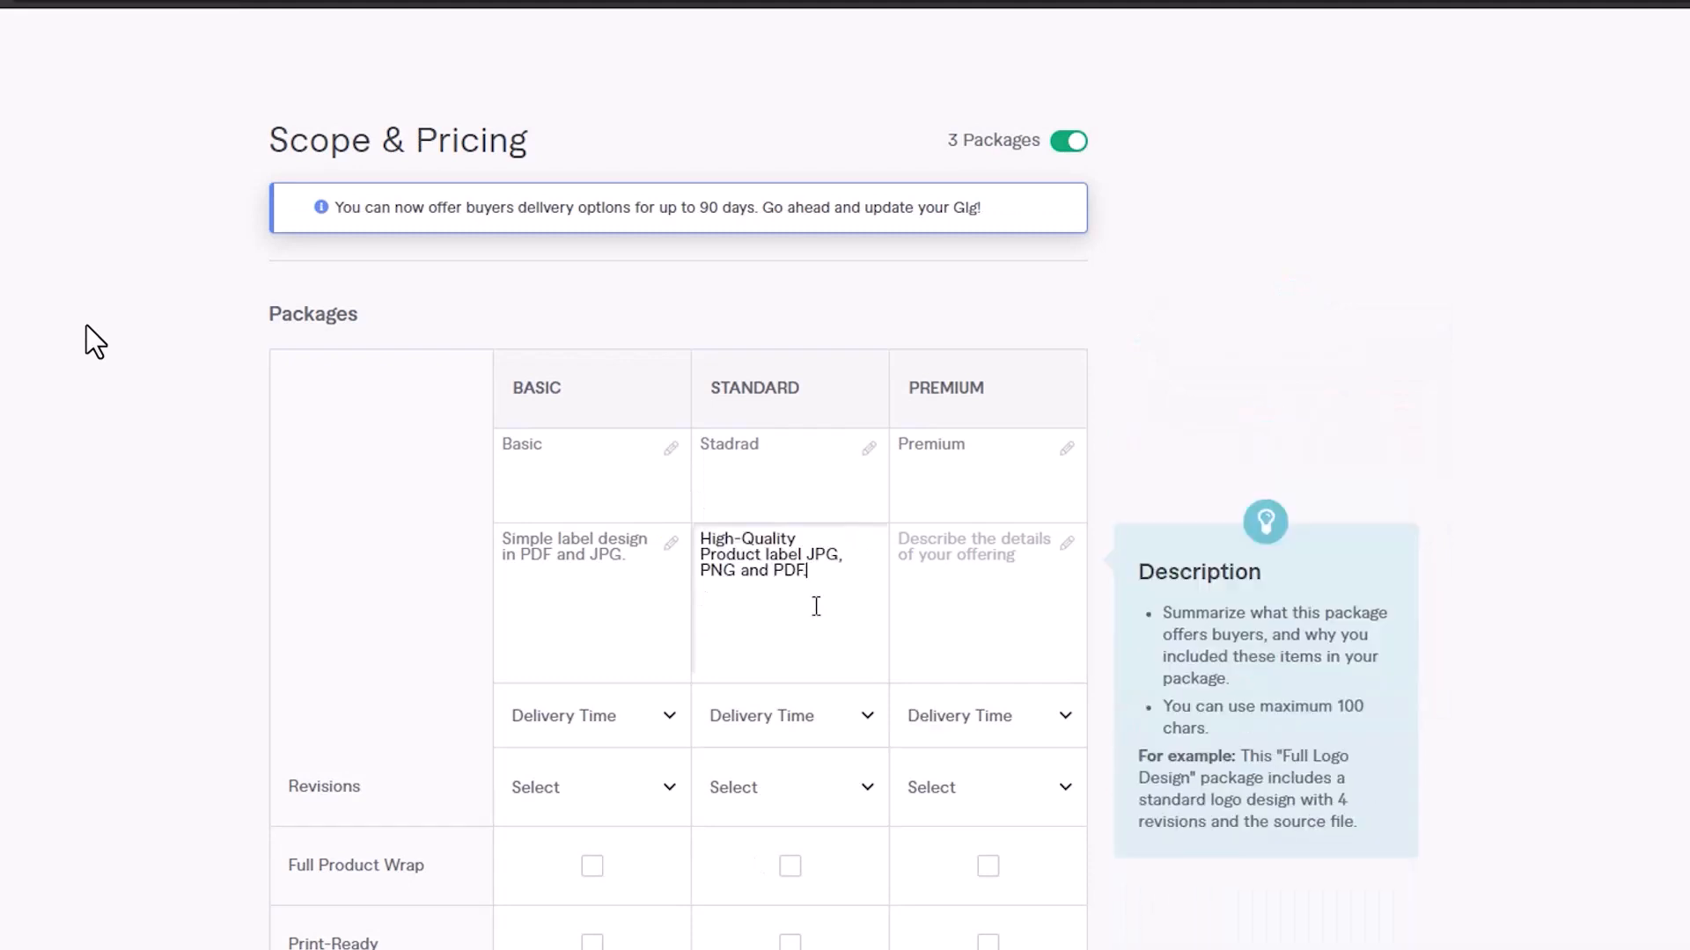
{"action": "left_click", "coordinate": [851, 948]}
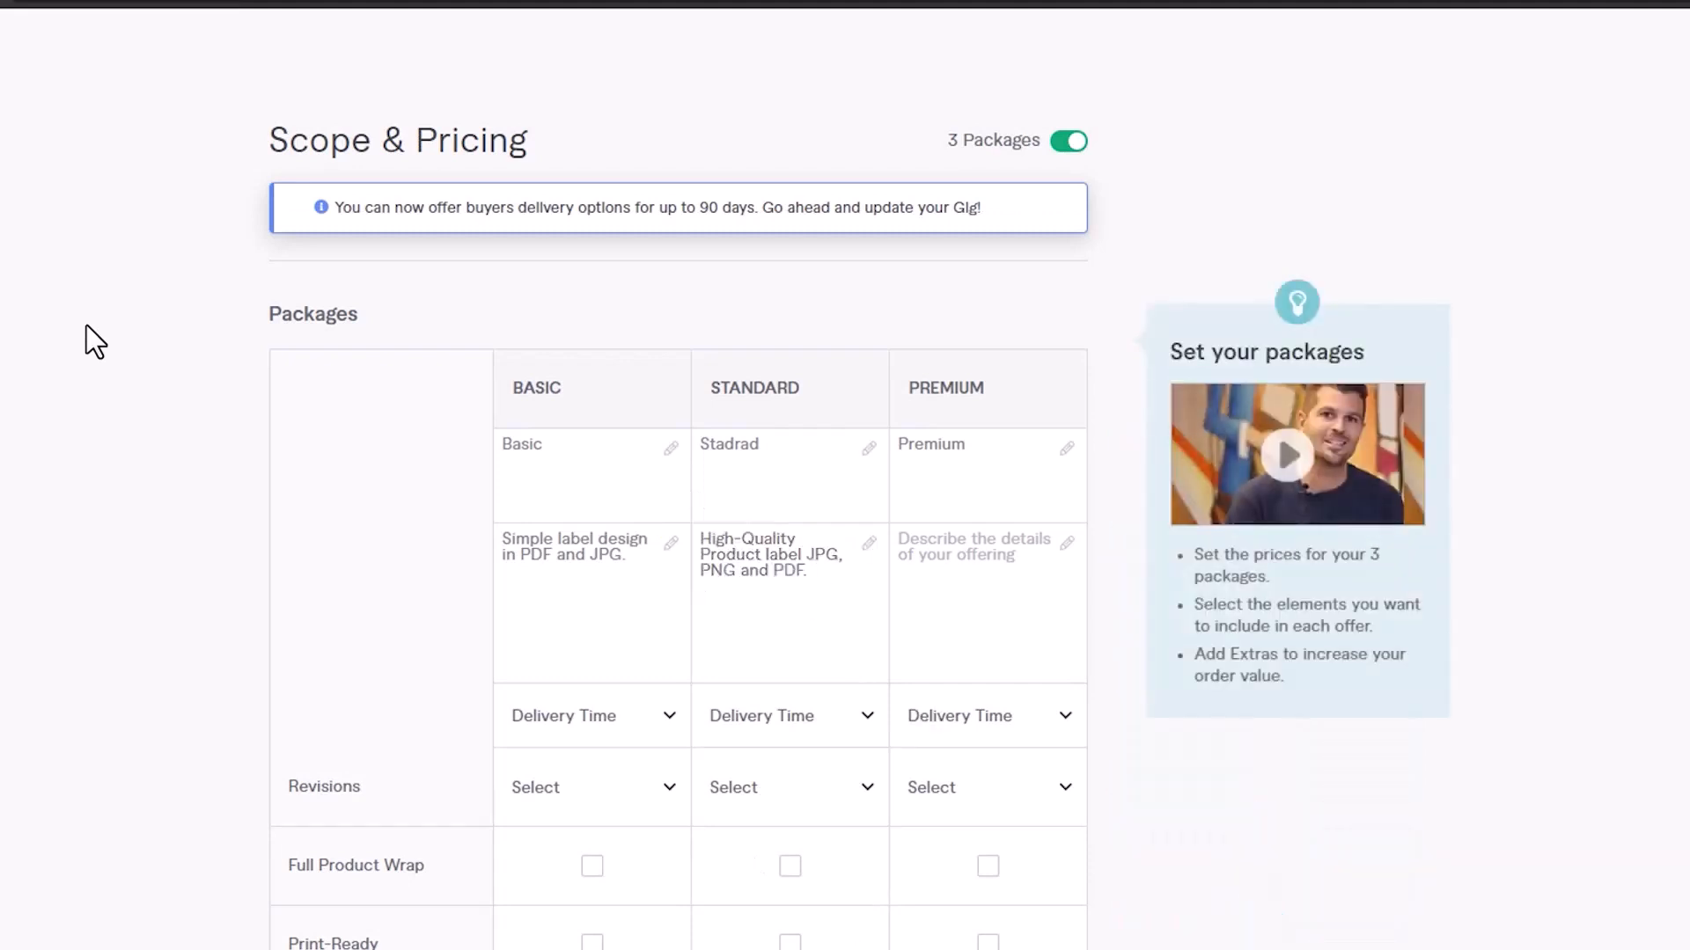
Copy the "Pro label desing with mockup" line from the notes file into the Premium package's description and correct "desing" to "design"
{"action": "key", "text": "alt+Tab"}
{"action": "key", "text": "Down"}
{"action": "key", "text": "Down"}
{"action": "key", "text": "Home"}
{"action": "key", "text": "shift+End"}
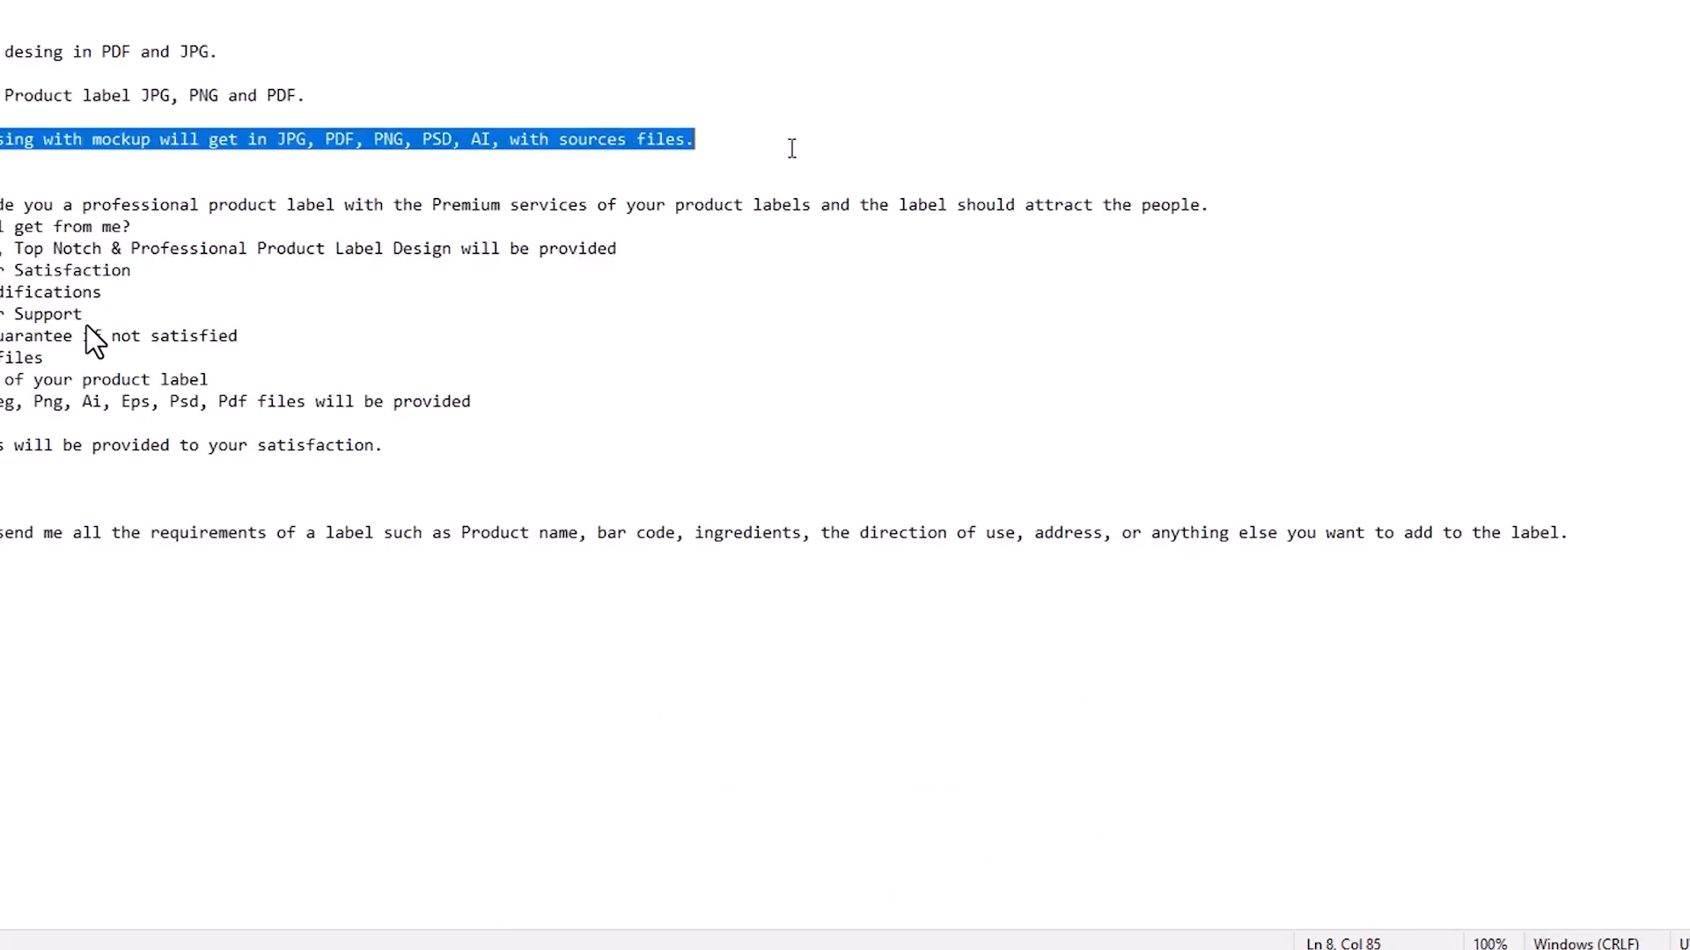
{"action": "key", "text": "ctrl+c"}
{"action": "key", "text": "alt+Tab"}
{"action": "left_click", "coordinate": [972, 573]}
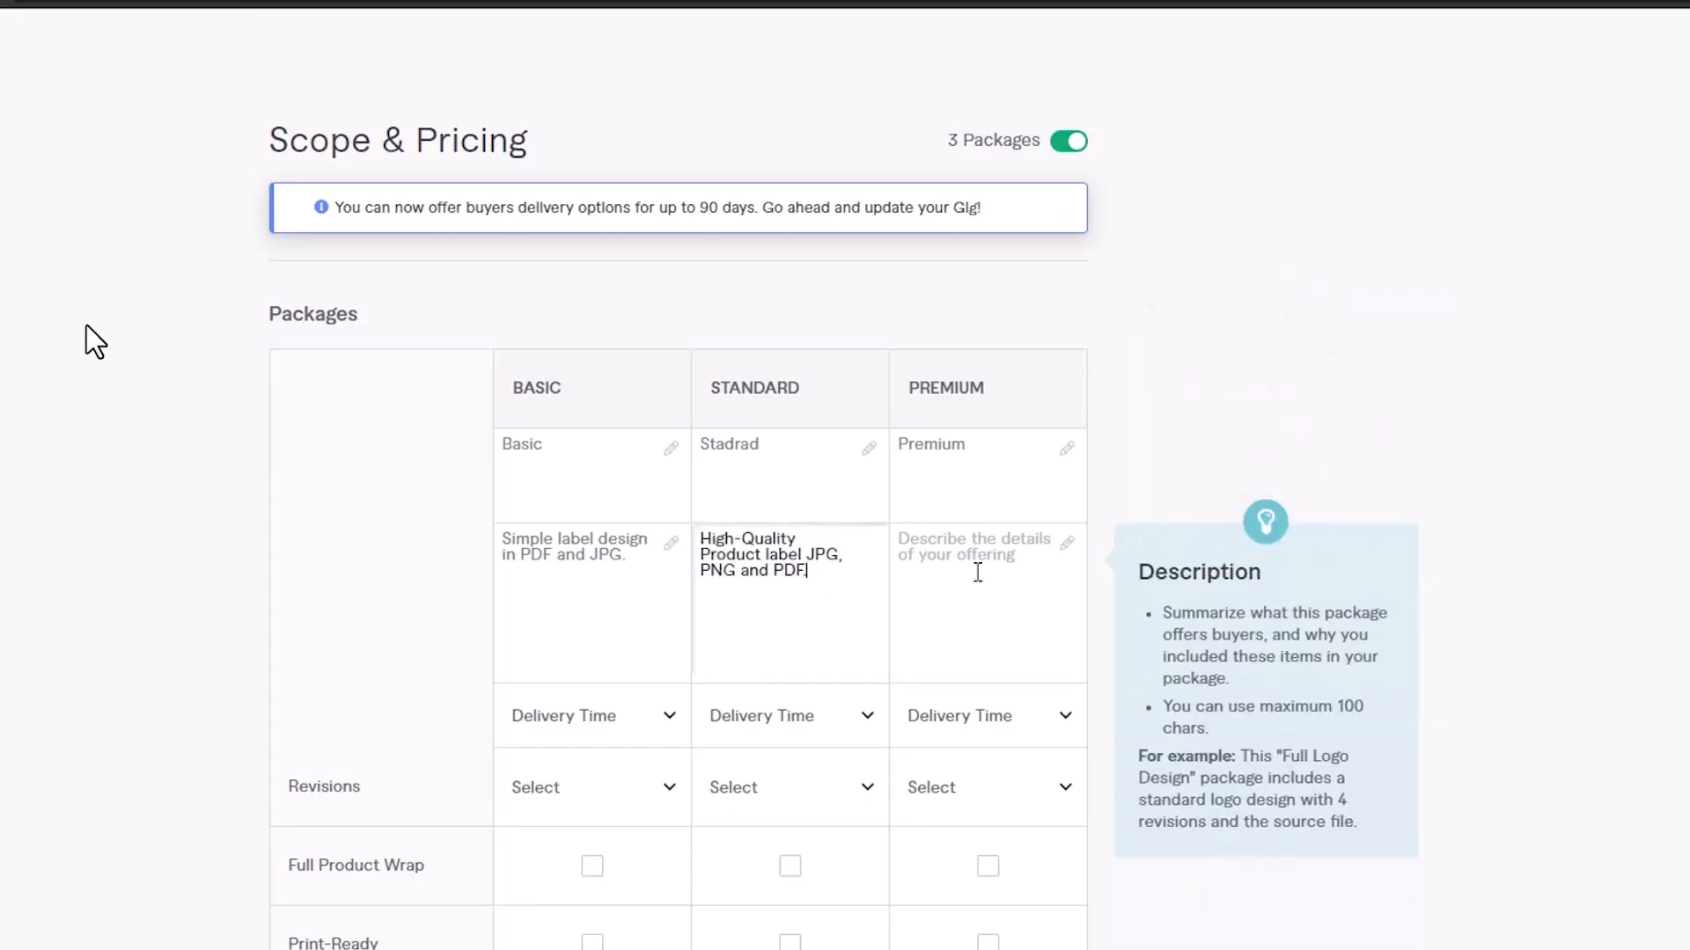
{"action": "key", "text": "ctrl+v"}
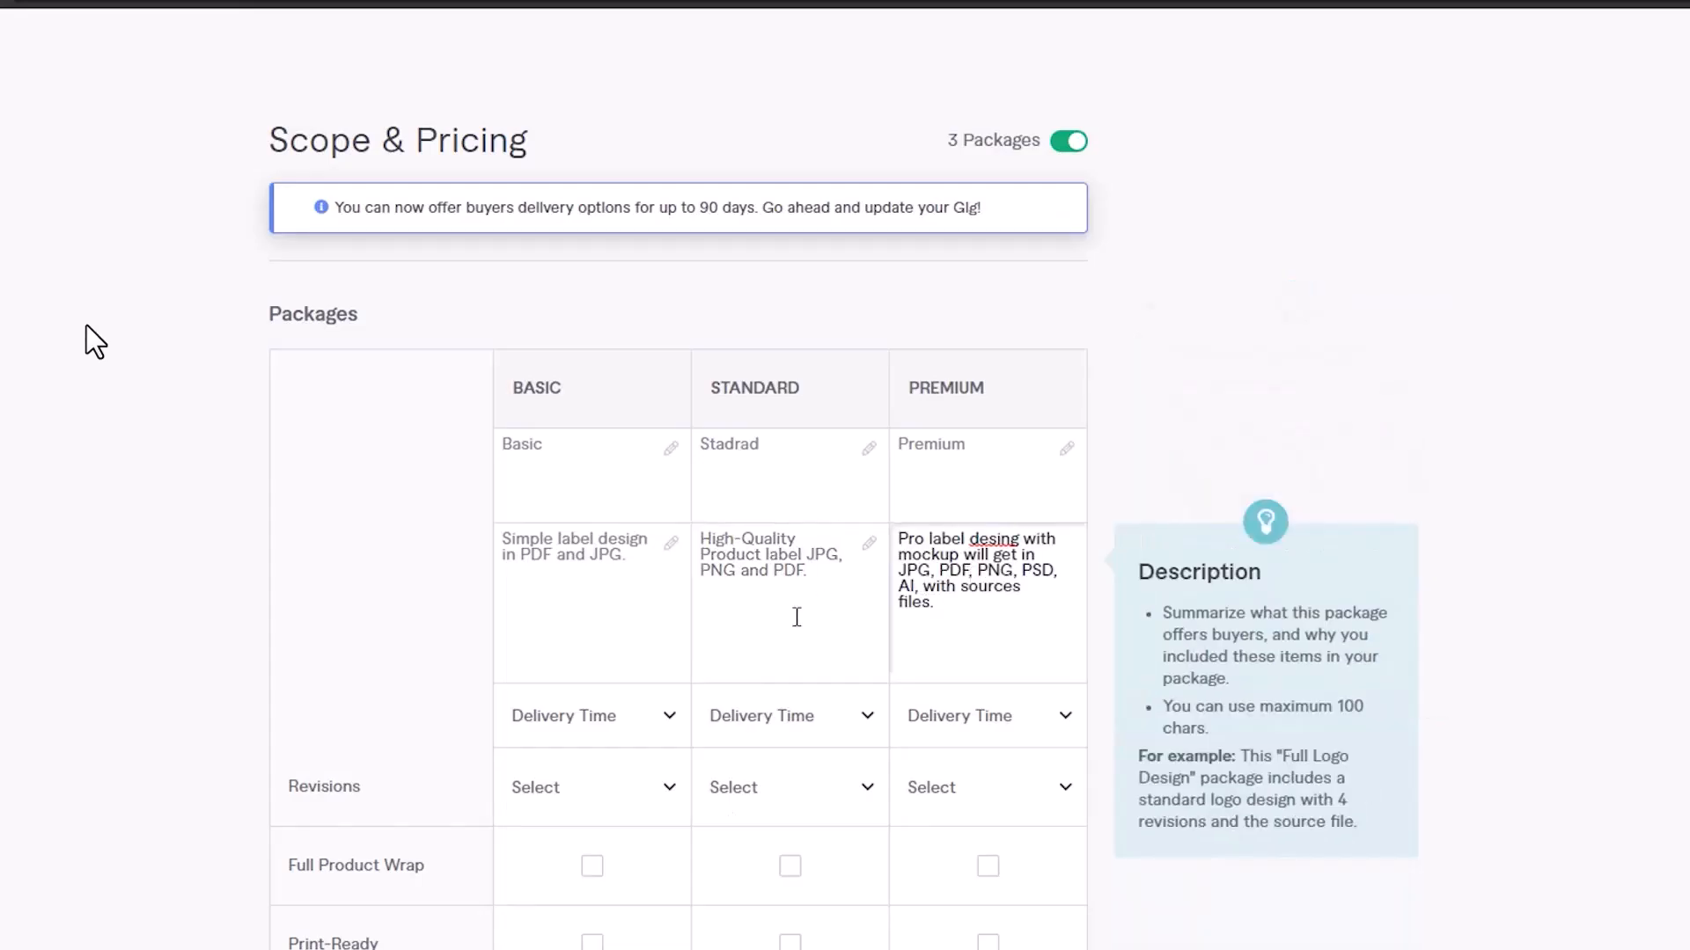
{"action": "right_click", "coordinate": [1004, 539]}
{"action": "left_click", "coordinate": [1030, 558]}
Set the delivery time of the Basic, Standard and Premium packages to 2 days each
{"action": "scroll", "coordinate": [956, 600], "scroll_direction": "down", "scroll_amount": 5}
{"action": "left_click", "coordinate": [563, 313]}
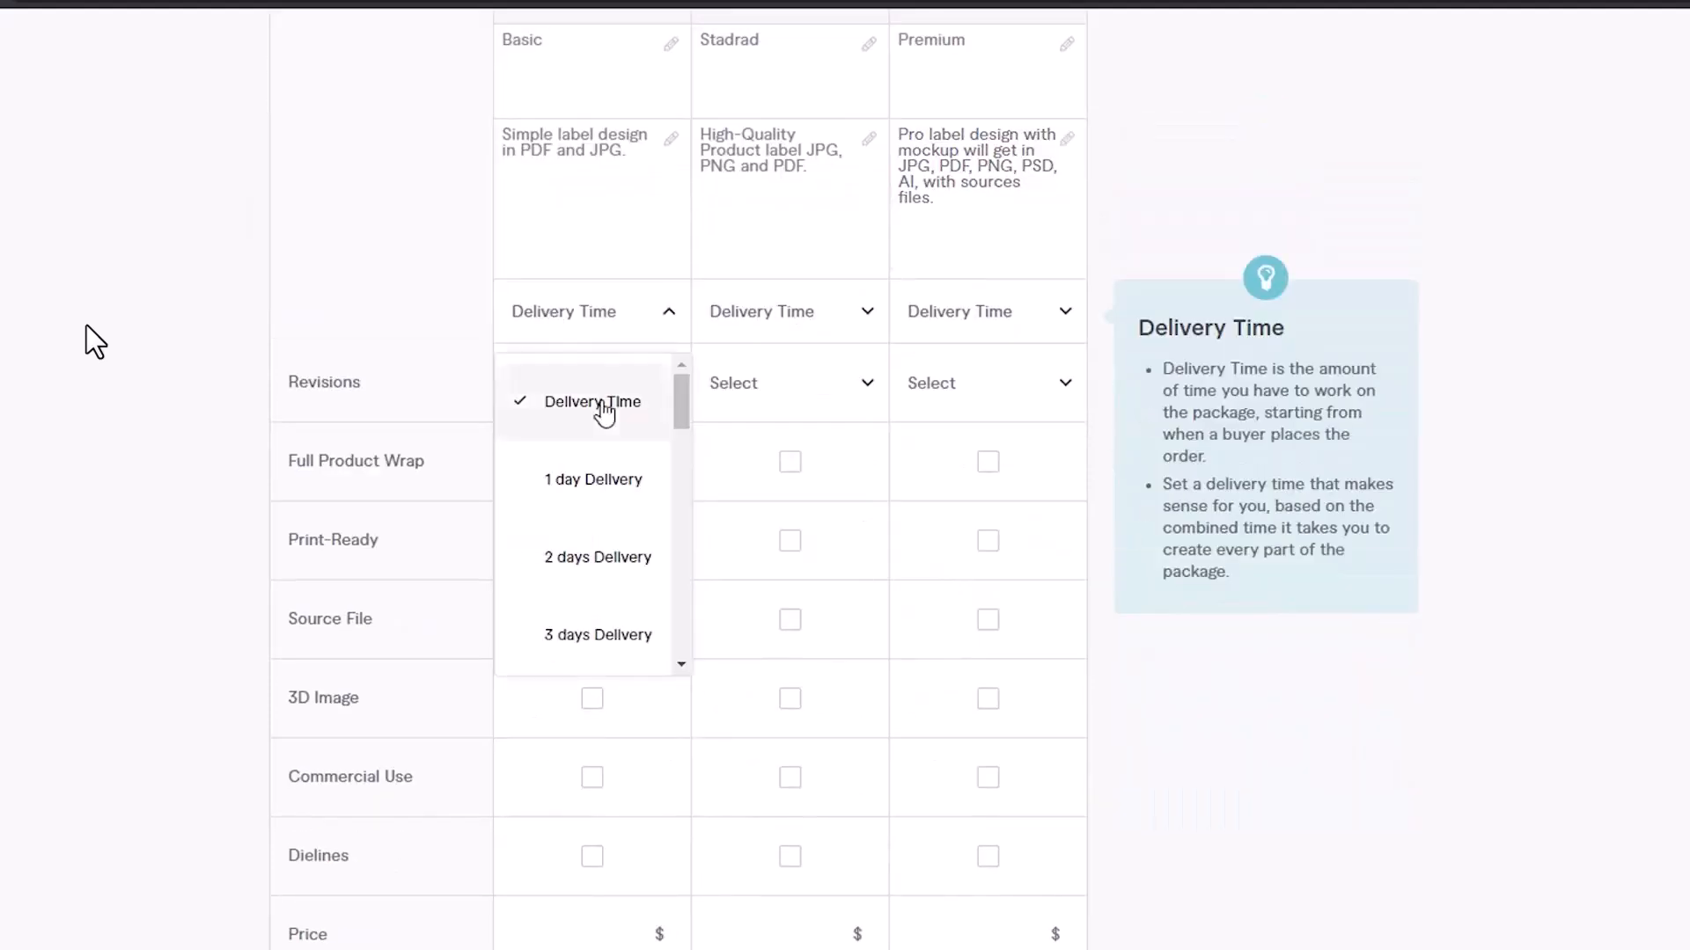
{"action": "left_click", "coordinate": [574, 484]}
{"action": "left_click", "coordinate": [573, 315]}
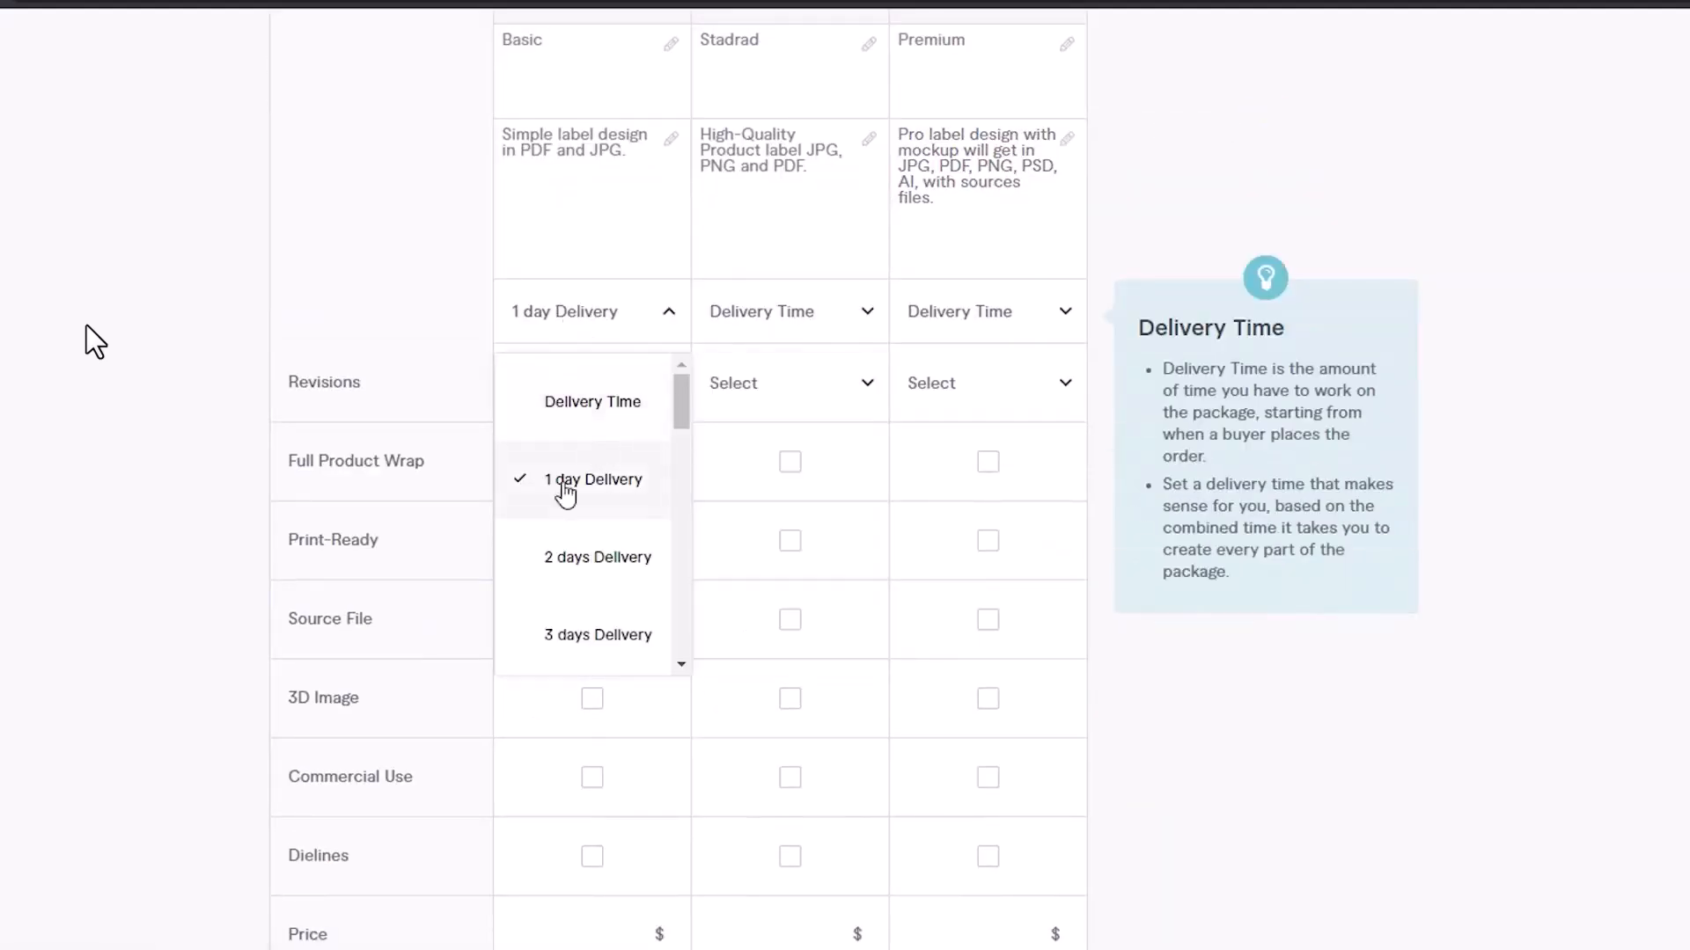
{"action": "left_click", "coordinate": [599, 557]}
{"action": "left_click", "coordinate": [774, 311]}
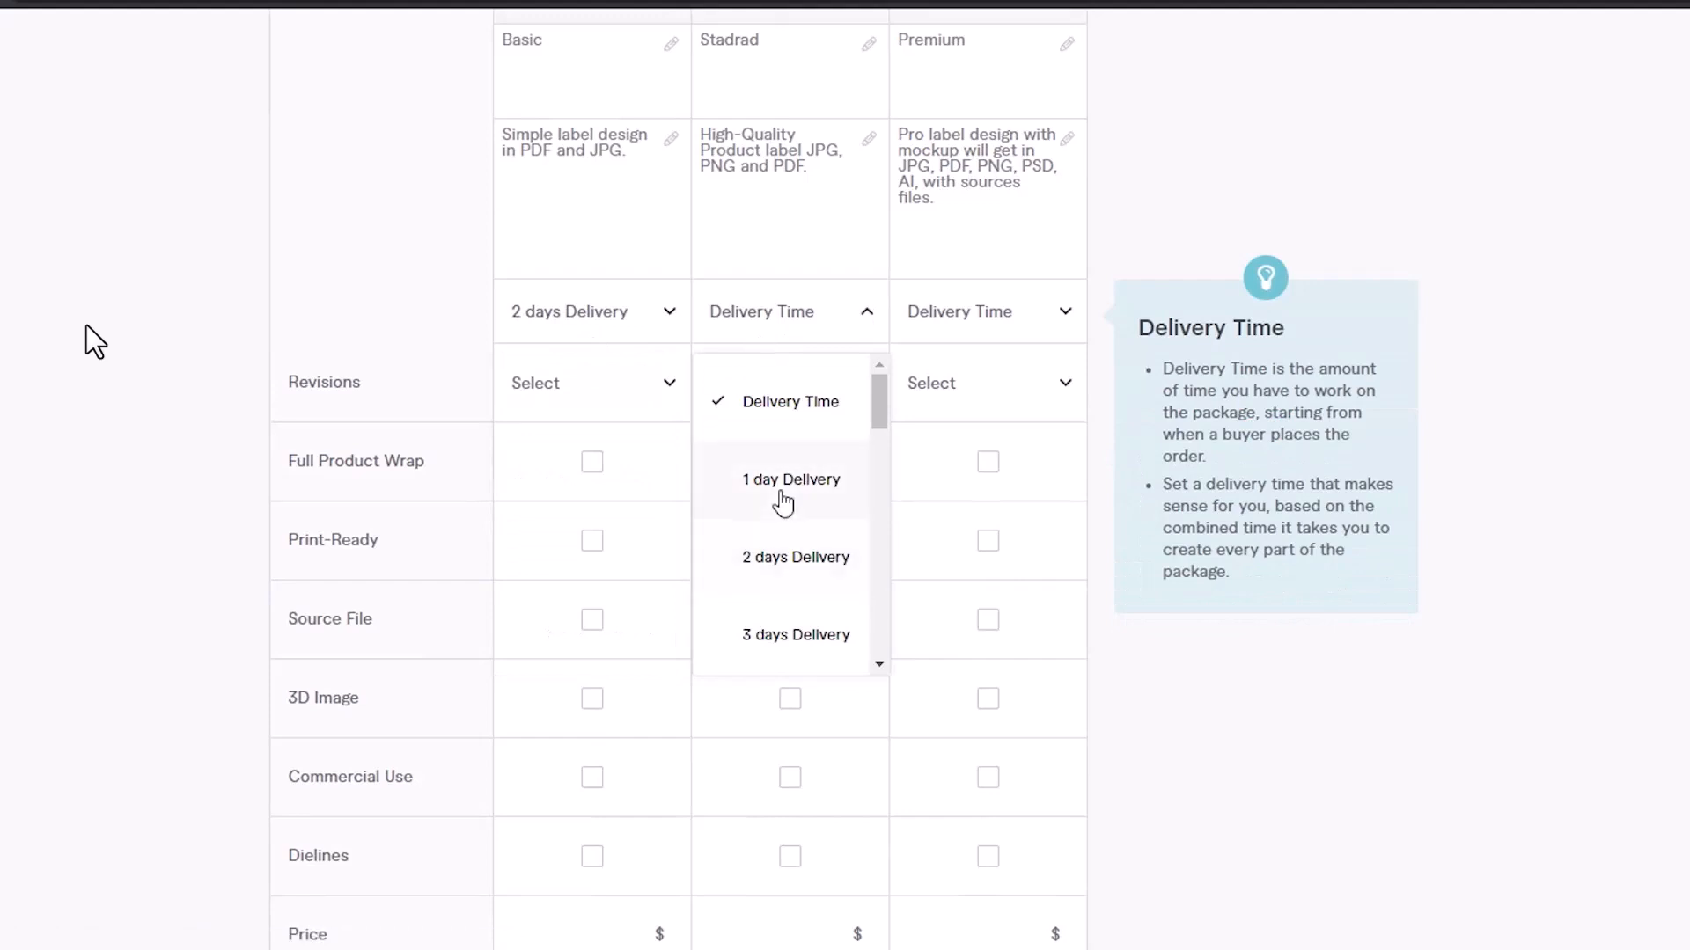
{"action": "left_click", "coordinate": [774, 560]}
{"action": "left_click", "coordinate": [979, 317]}
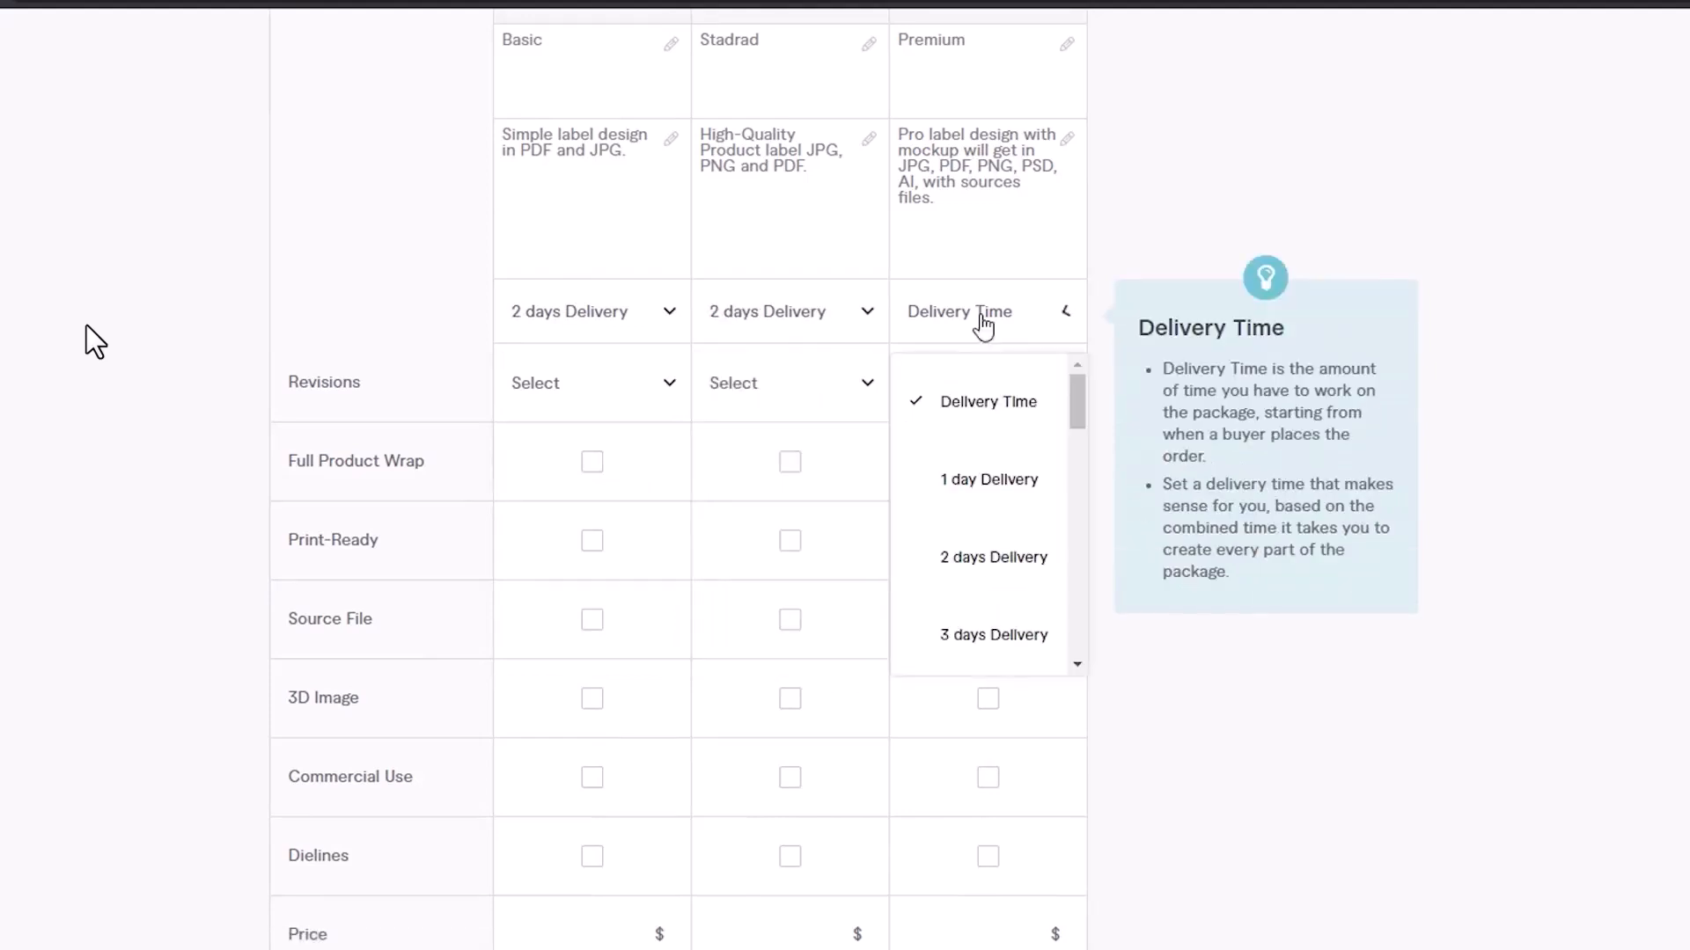
{"action": "left_click", "coordinate": [946, 552]}
Set the number of revisions to 3 for Basic, 3 for Standard and 5 for Premium
{"action": "left_click", "coordinate": [568, 387]}
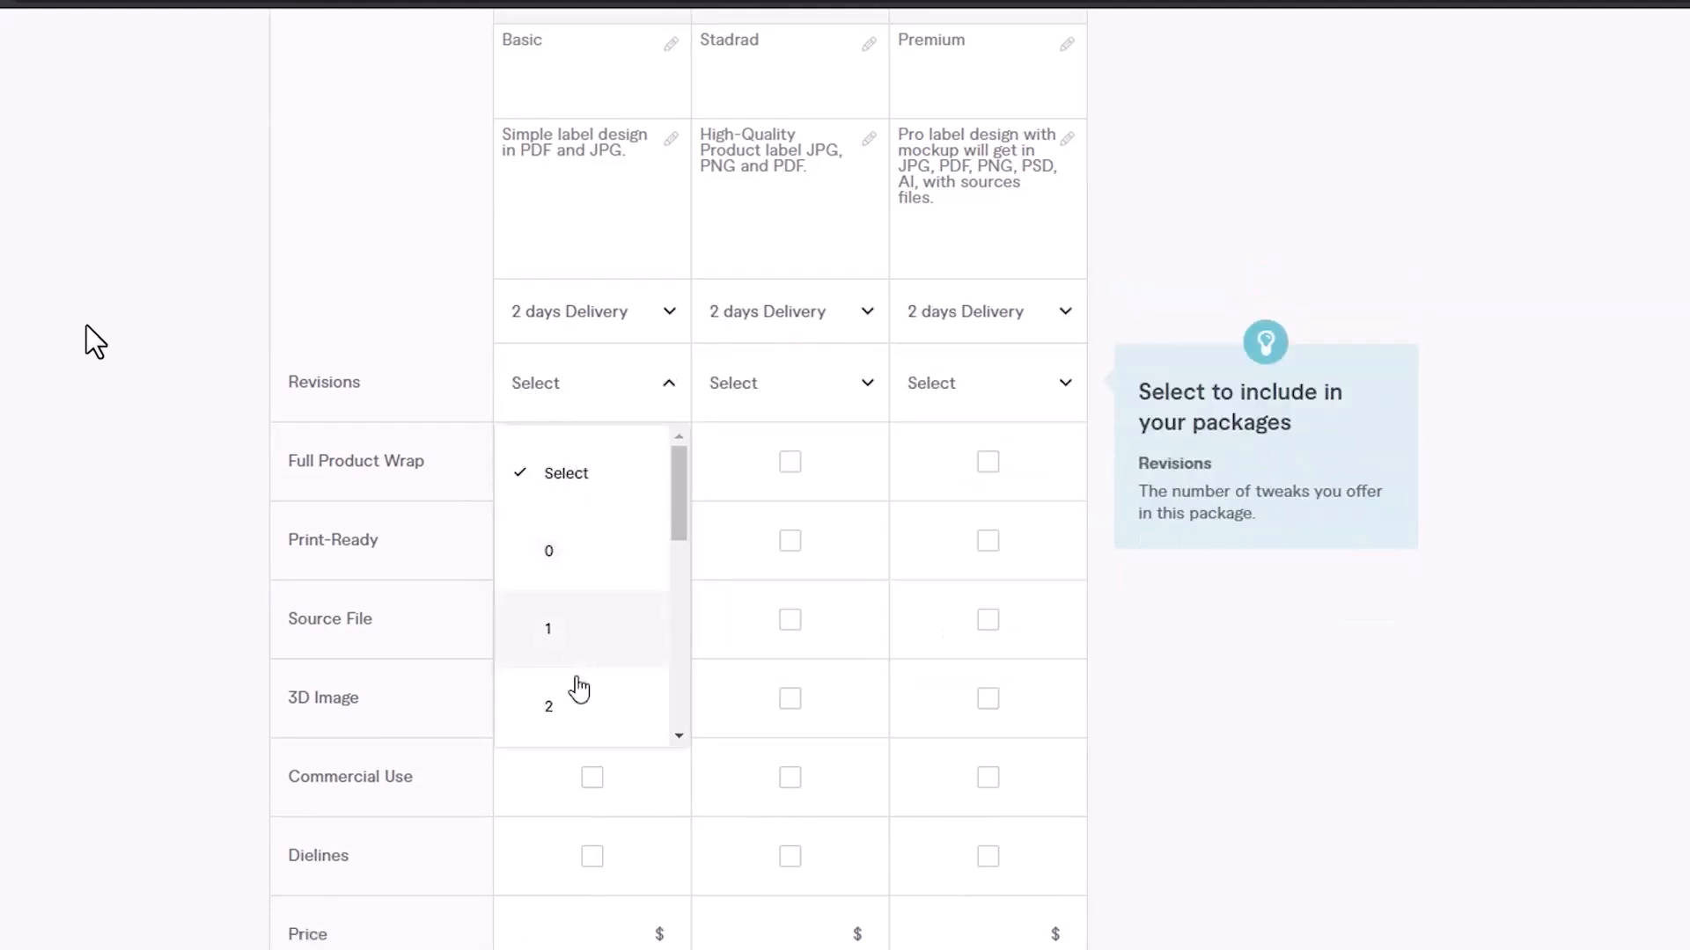
{"action": "scroll", "coordinate": [581, 669], "scroll_direction": "down", "scroll_amount": 3}
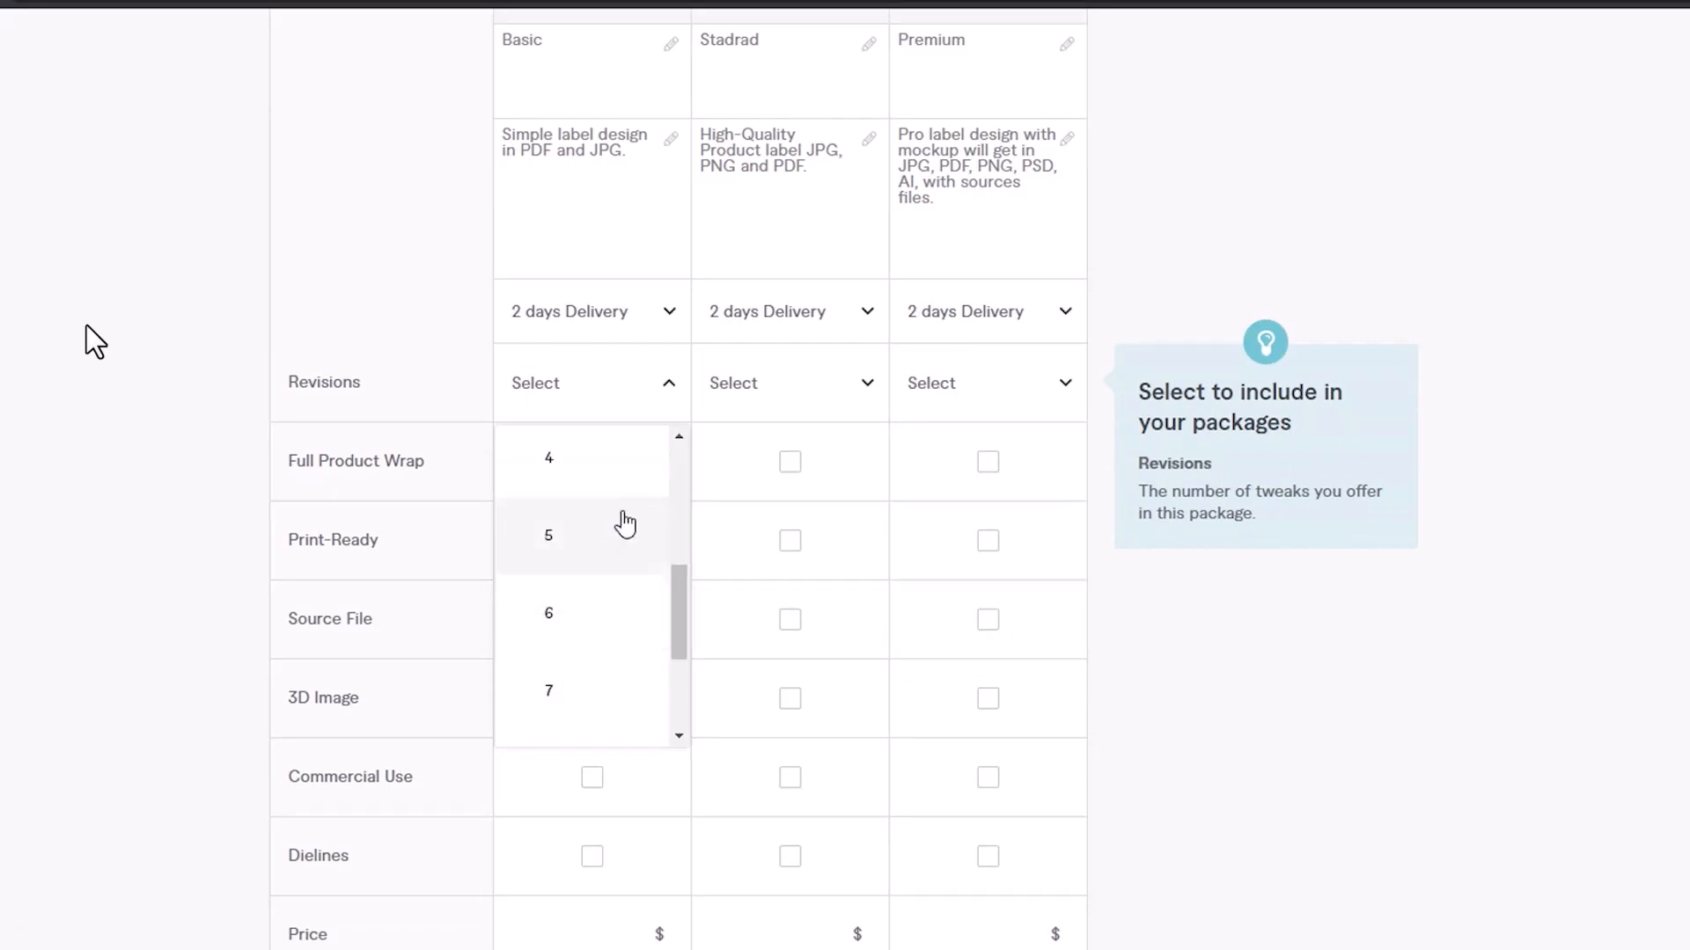
{"action": "scroll", "coordinate": [593, 546], "scroll_direction": "up", "scroll_amount": 3}
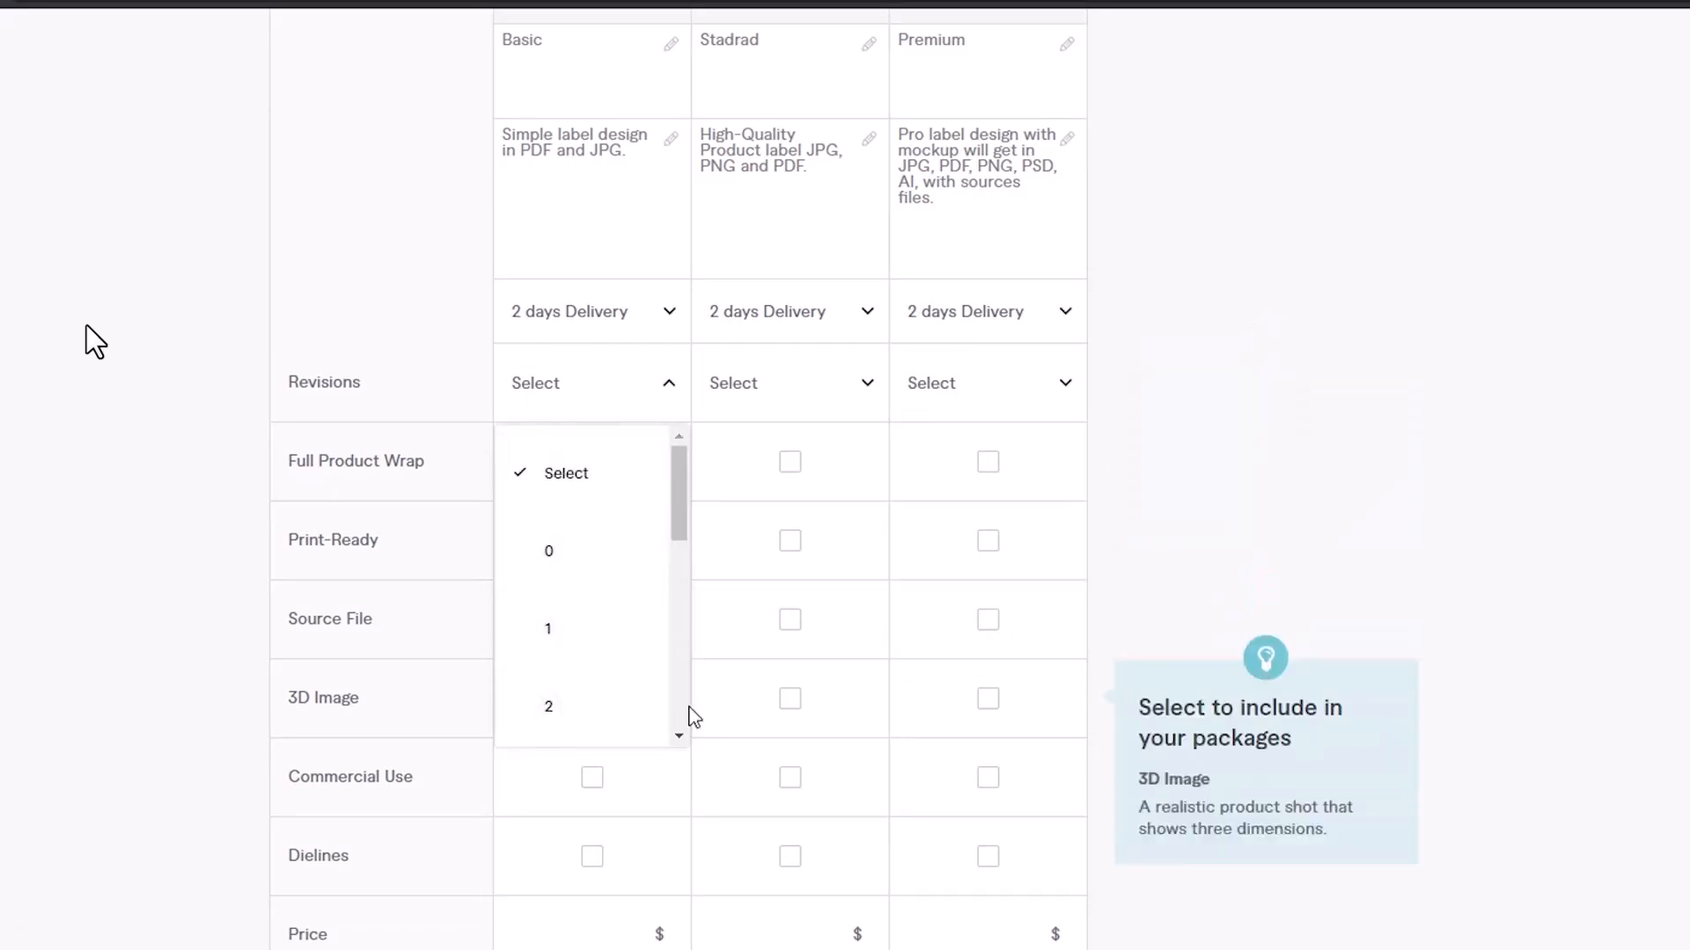
{"action": "left_click", "coordinate": [683, 736]}
{"action": "left_click", "coordinate": [569, 726]}
{"action": "left_click", "coordinate": [805, 391]}
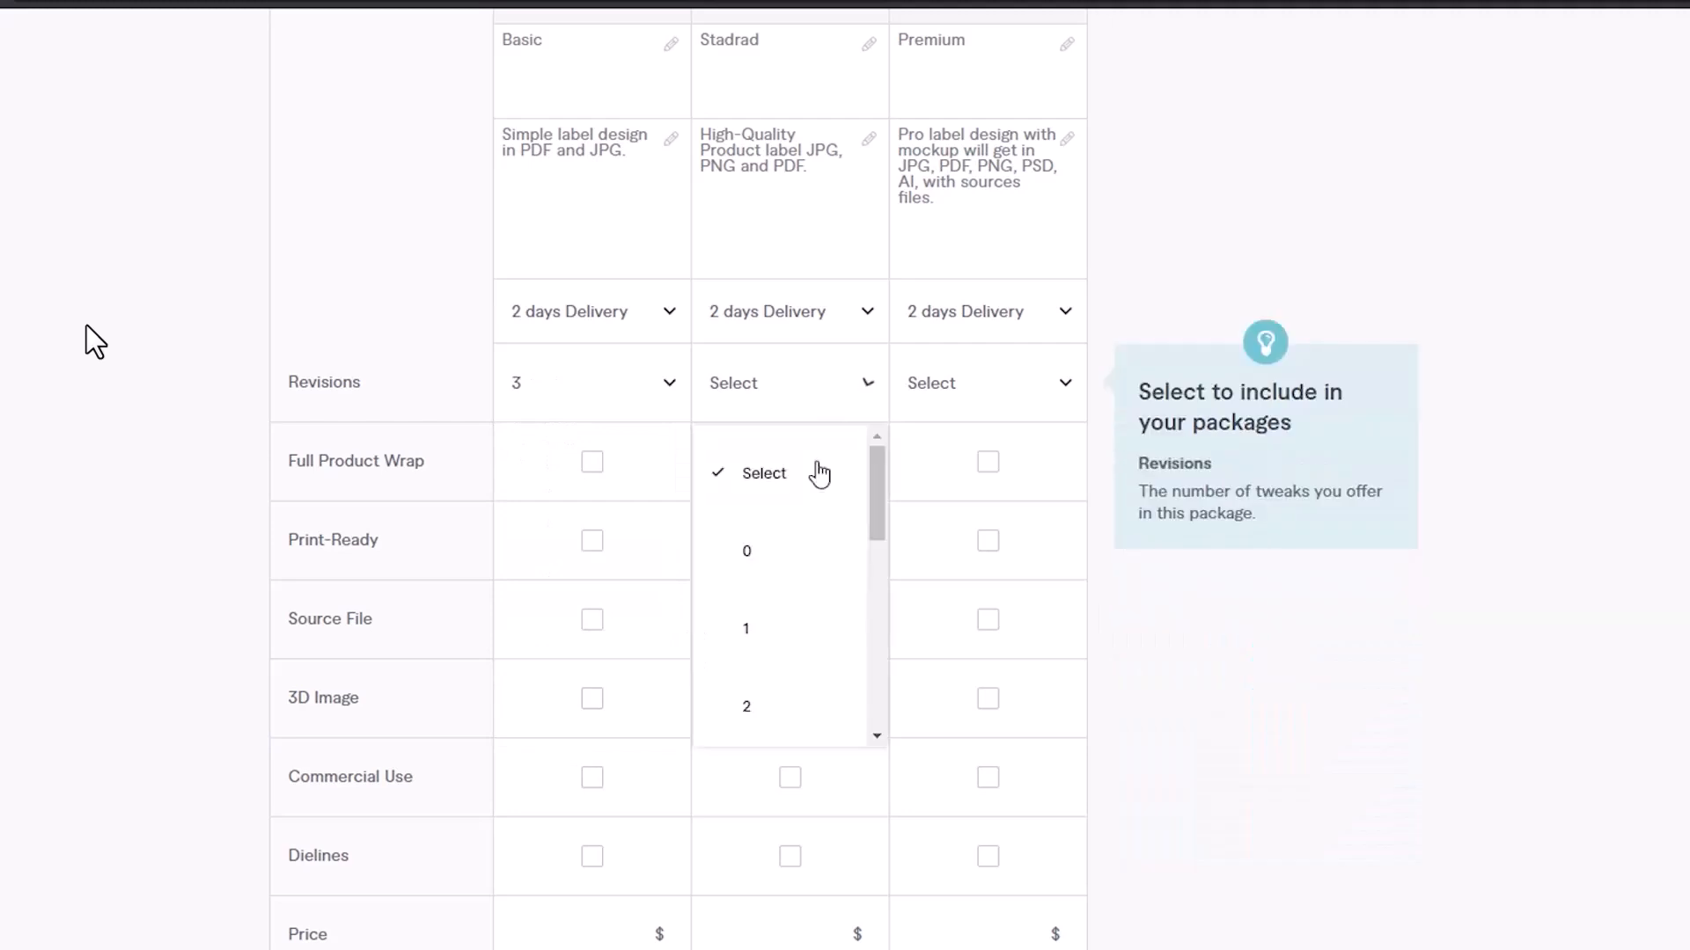
{"action": "scroll", "coordinate": [784, 642], "scroll_direction": "down", "scroll_amount": 3}
{"action": "scroll", "coordinate": [789, 497], "scroll_direction": "up", "scroll_amount": 3}
{"action": "left_click", "coordinate": [877, 737]}
{"action": "left_click", "coordinate": [739, 743]}
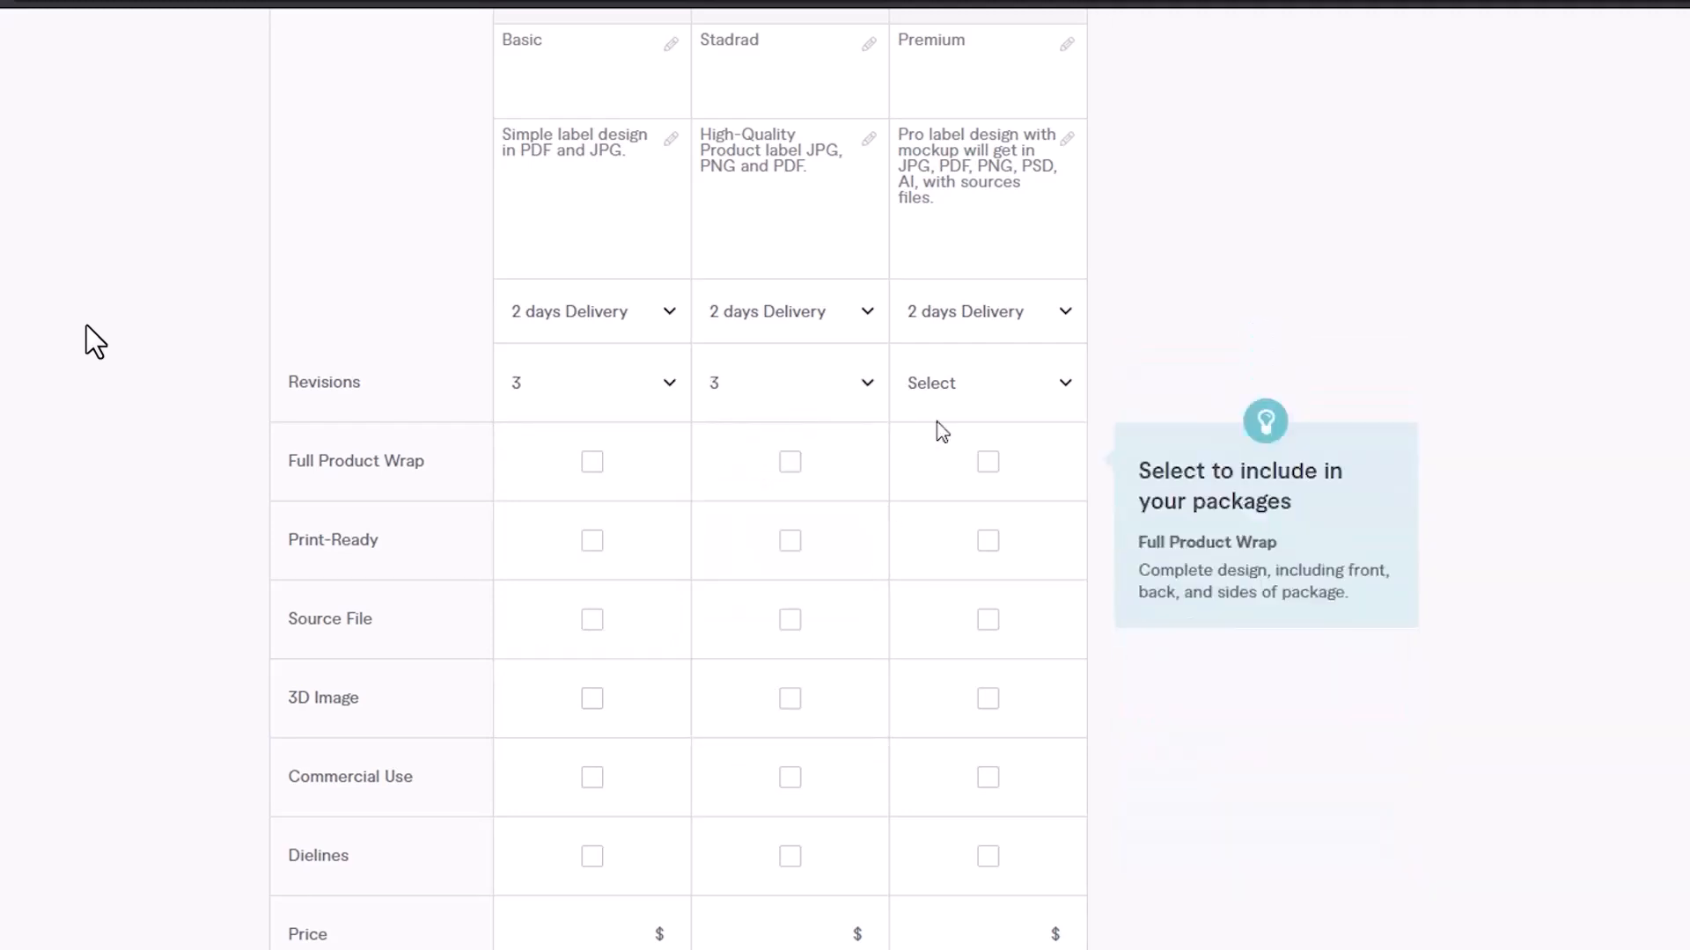
{"action": "left_click", "coordinate": [943, 387]}
{"action": "scroll", "coordinate": [939, 618], "scroll_direction": "down", "scroll_amount": 3}
{"action": "left_click", "coordinate": [973, 536]}
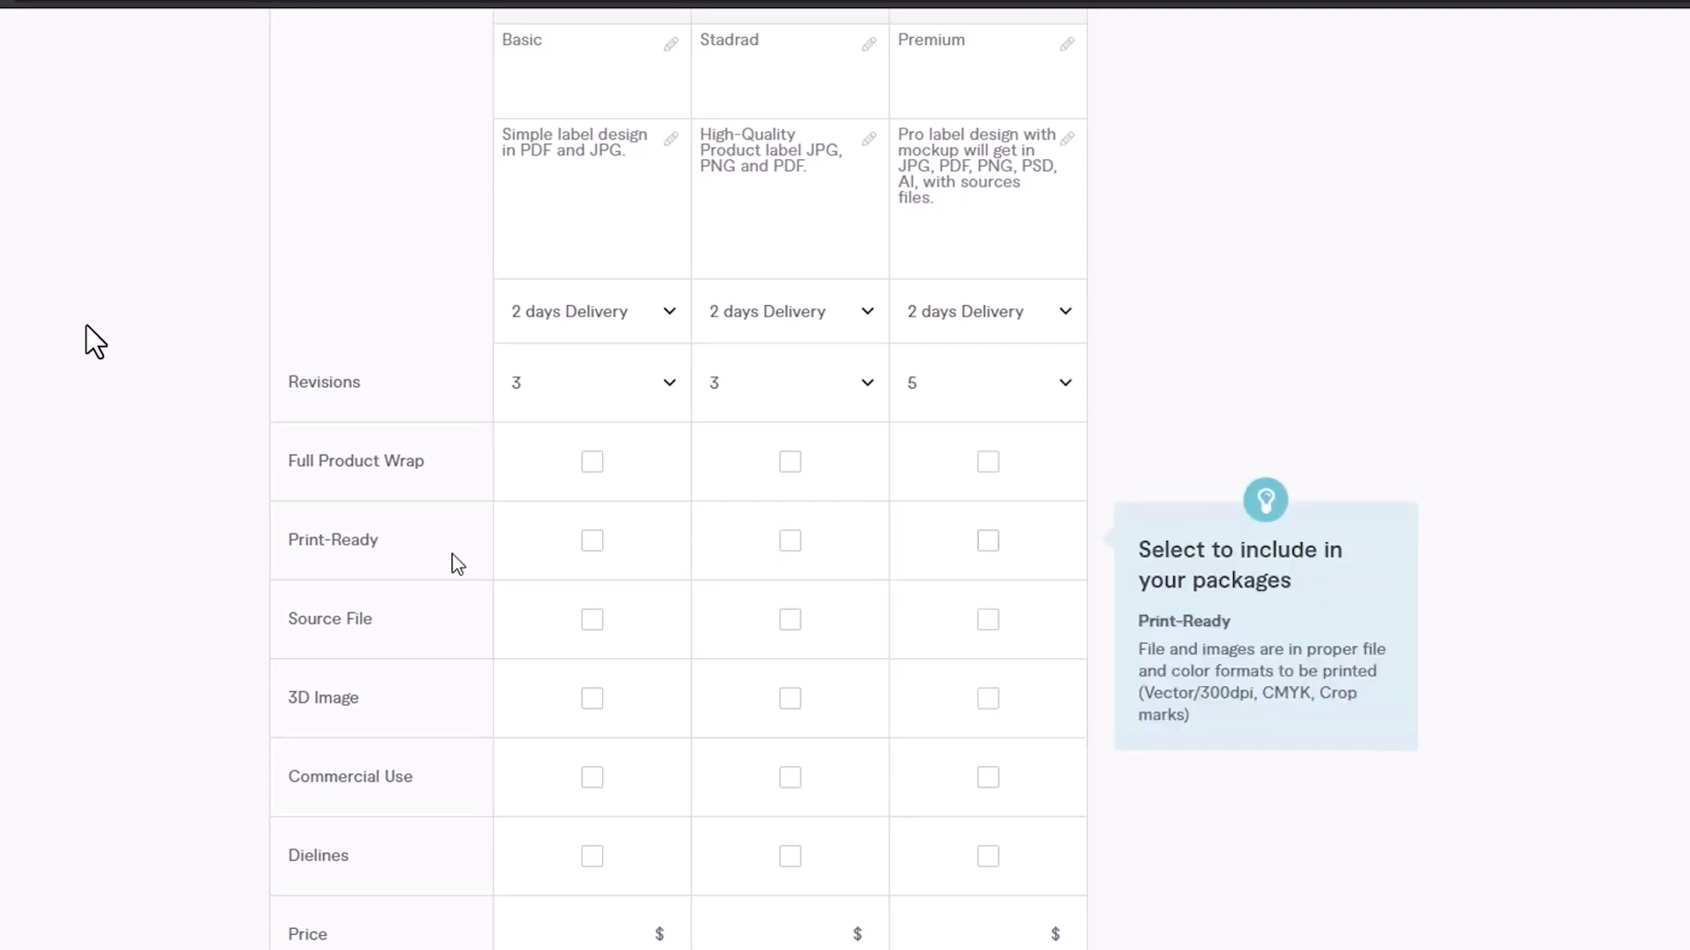
Include Full Product Wrap and Source File in the Premium package, and Print-Ready in all three packages
{"action": "scroll", "coordinate": [457, 563], "scroll_direction": "down", "scroll_amount": 5}
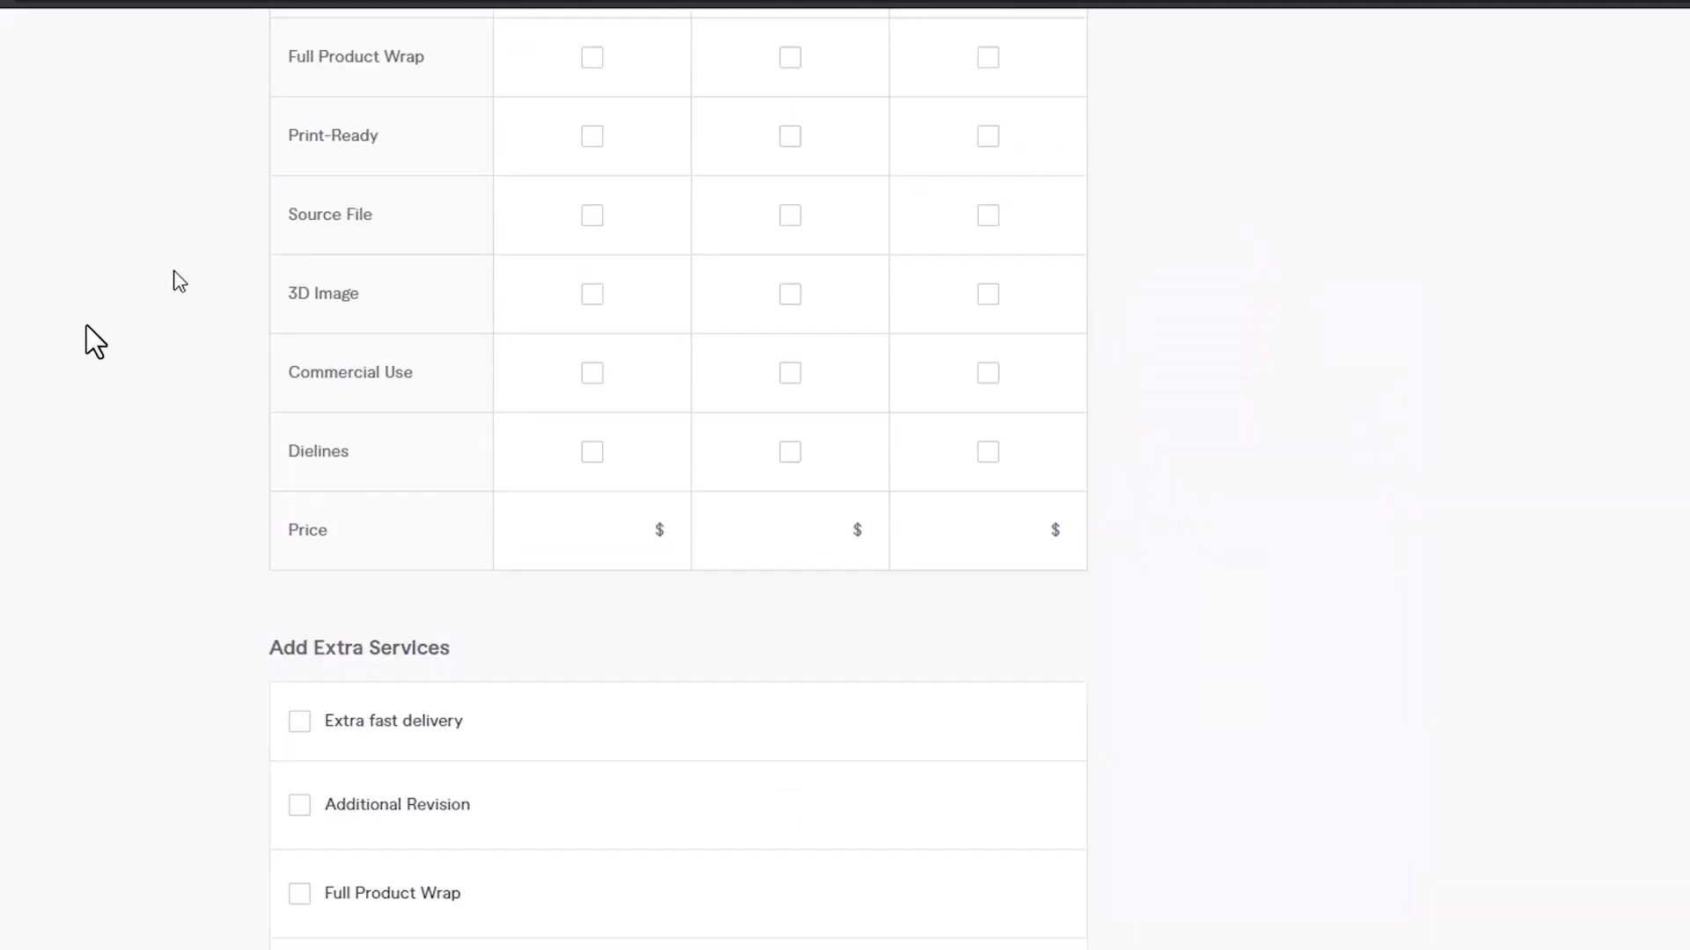
{"action": "scroll", "coordinate": [176, 280], "scroll_direction": "up", "scroll_amount": 3}
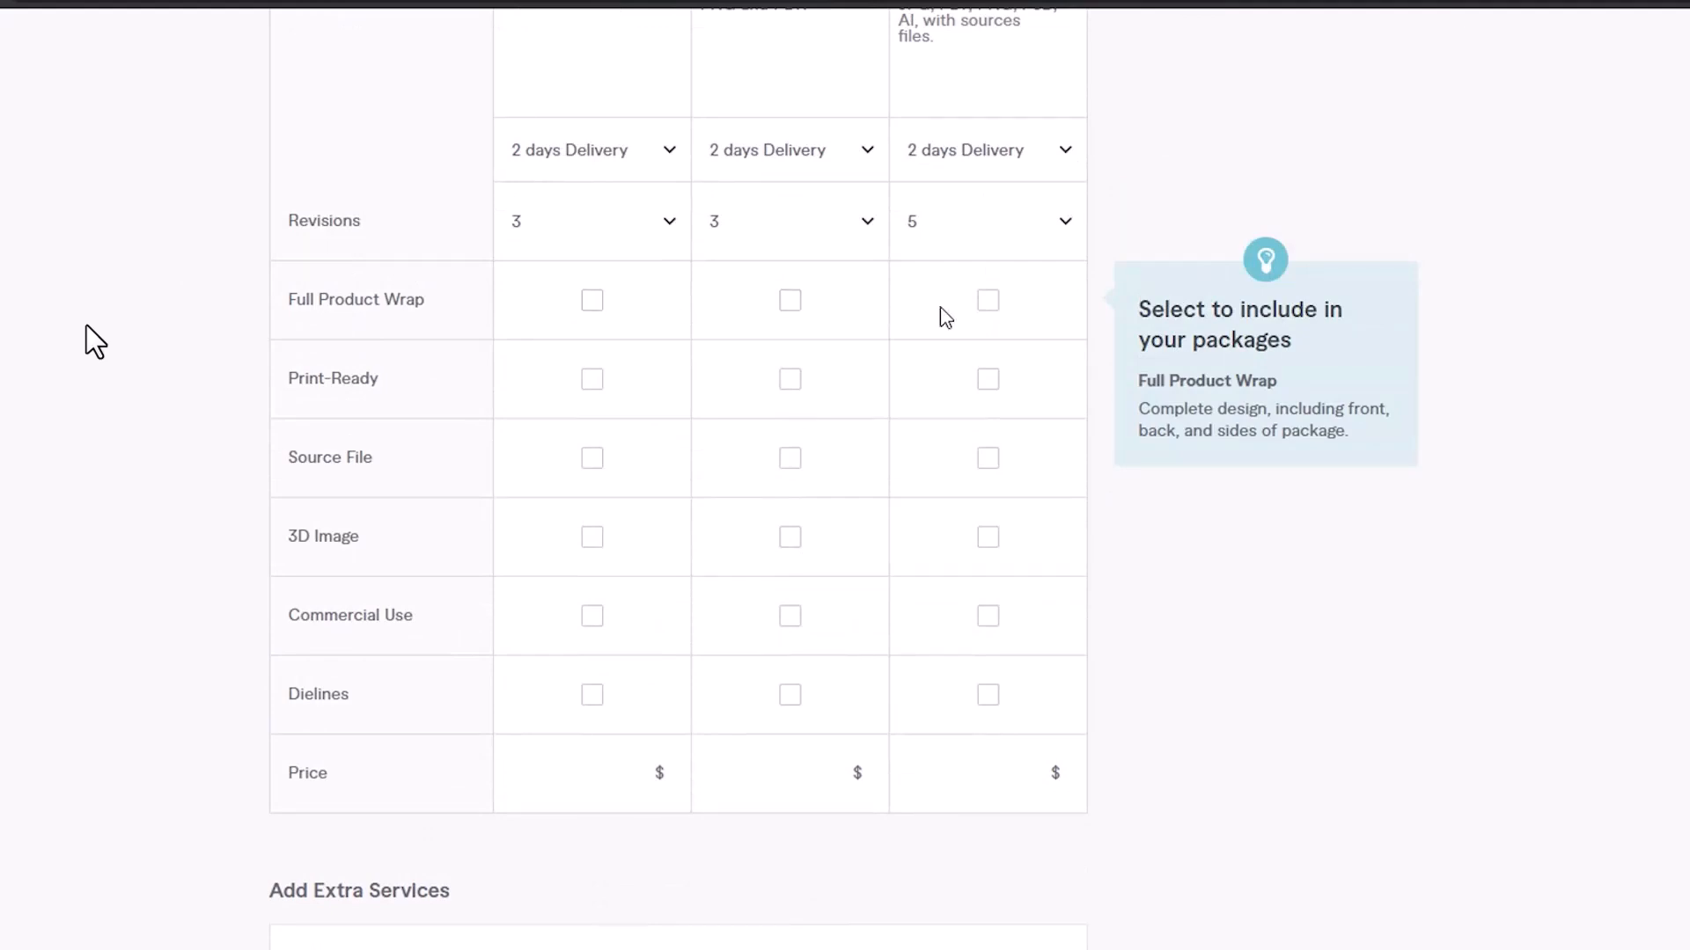
{"action": "left_click", "coordinate": [987, 301]}
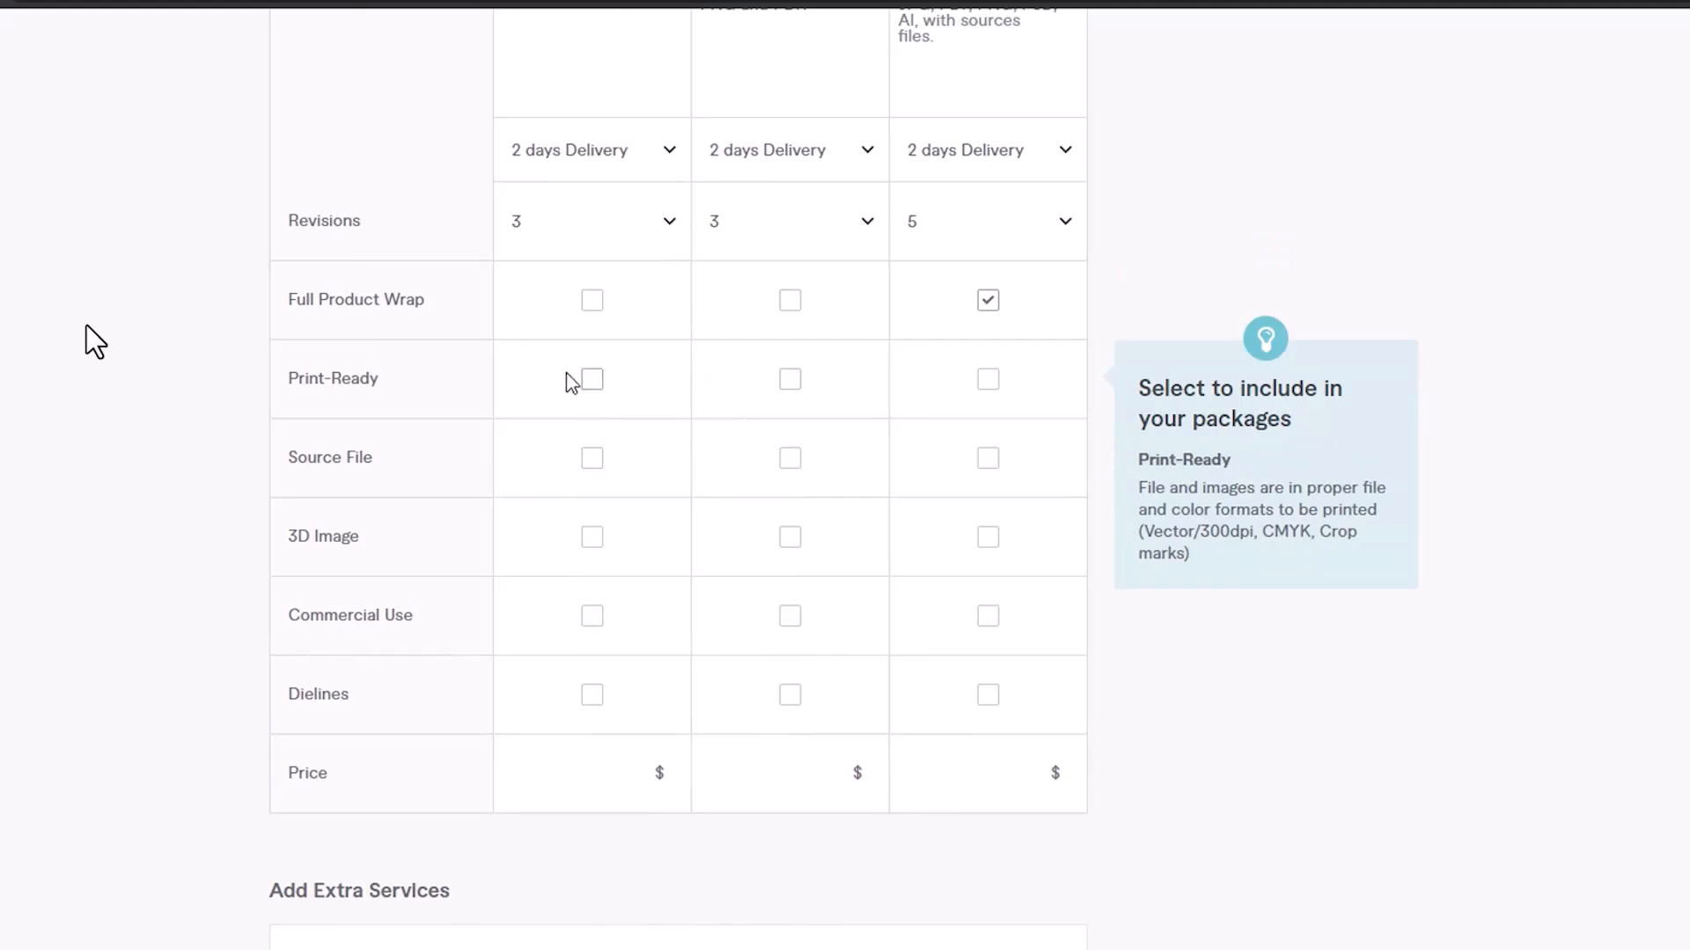
{"action": "left_click", "coordinate": [592, 380]}
{"action": "left_click", "coordinate": [790, 380]}
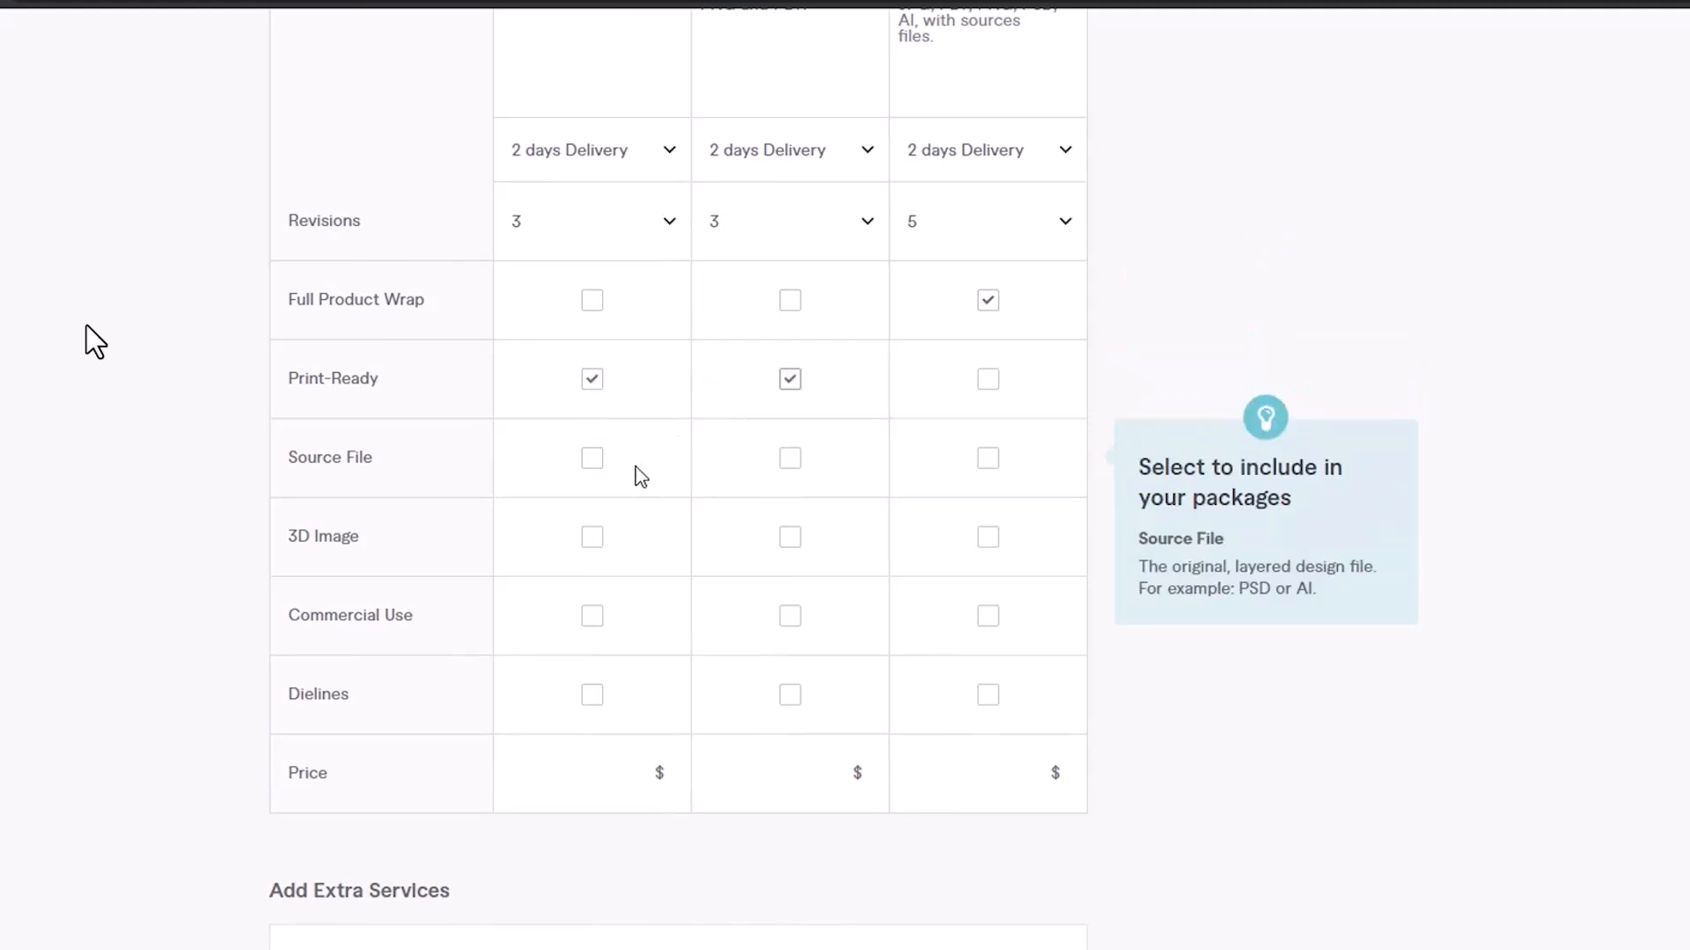
{"action": "left_click", "coordinate": [988, 459]}
{"action": "left_click", "coordinate": [988, 379]}
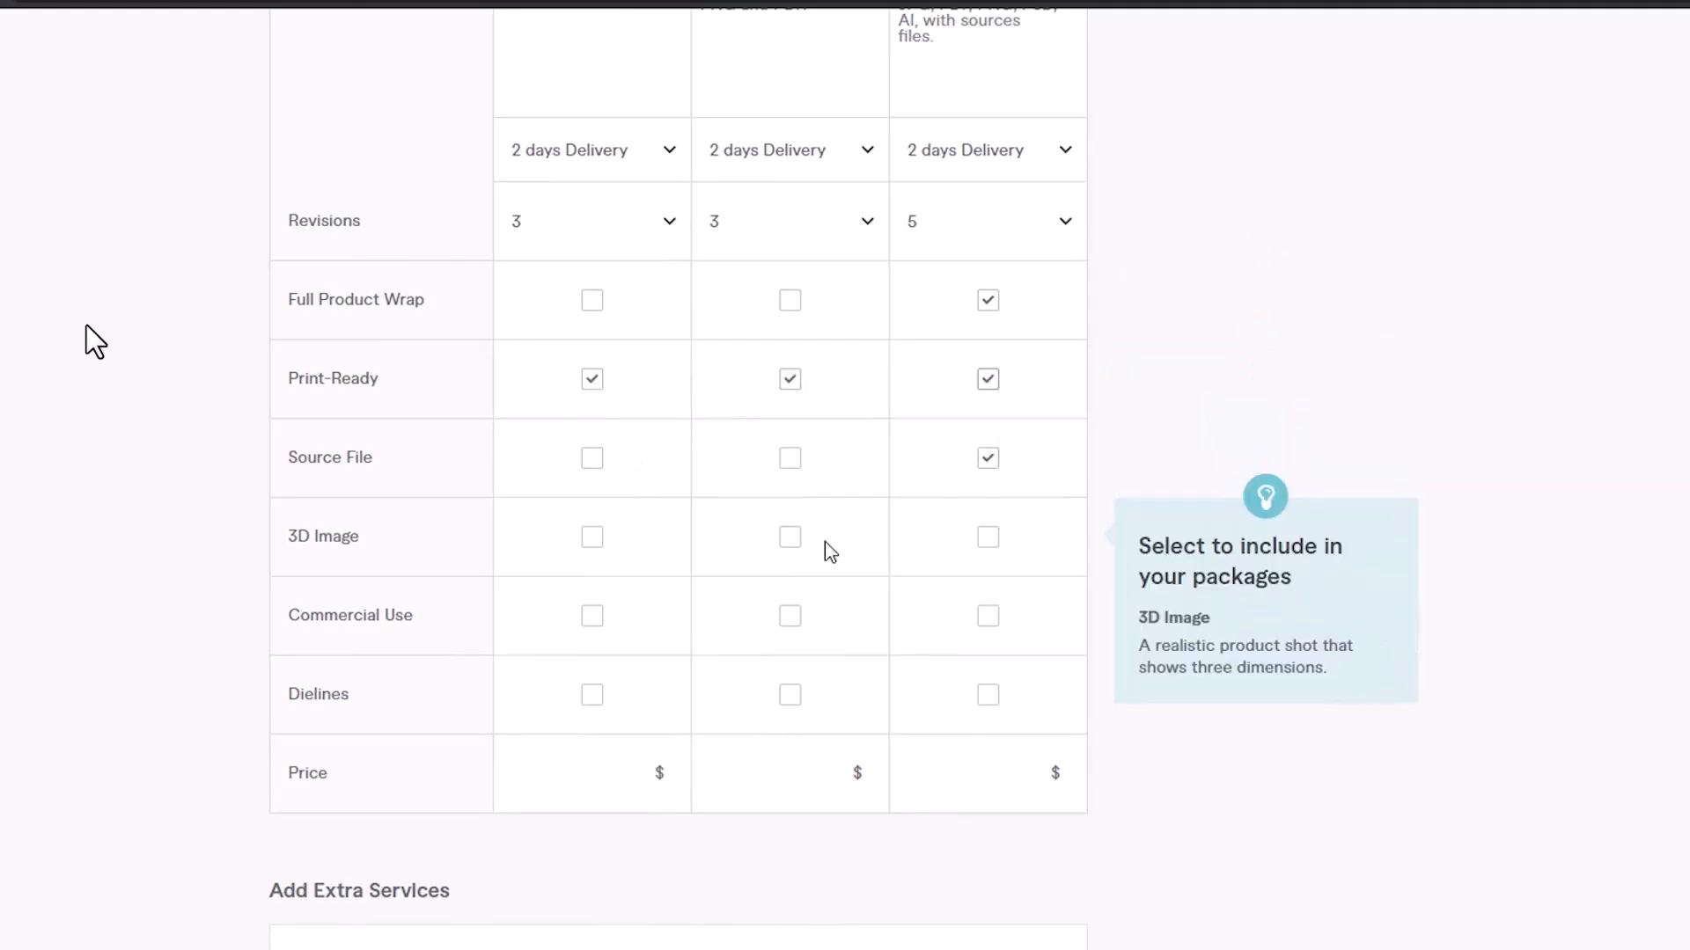
Include 3D Image and Dielines in the Premium package, and Commercial Use in both Standard and Premium
{"action": "left_click", "coordinate": [986, 538]}
{"action": "left_click", "coordinate": [792, 538]}
{"action": "left_click", "coordinate": [792, 542]}
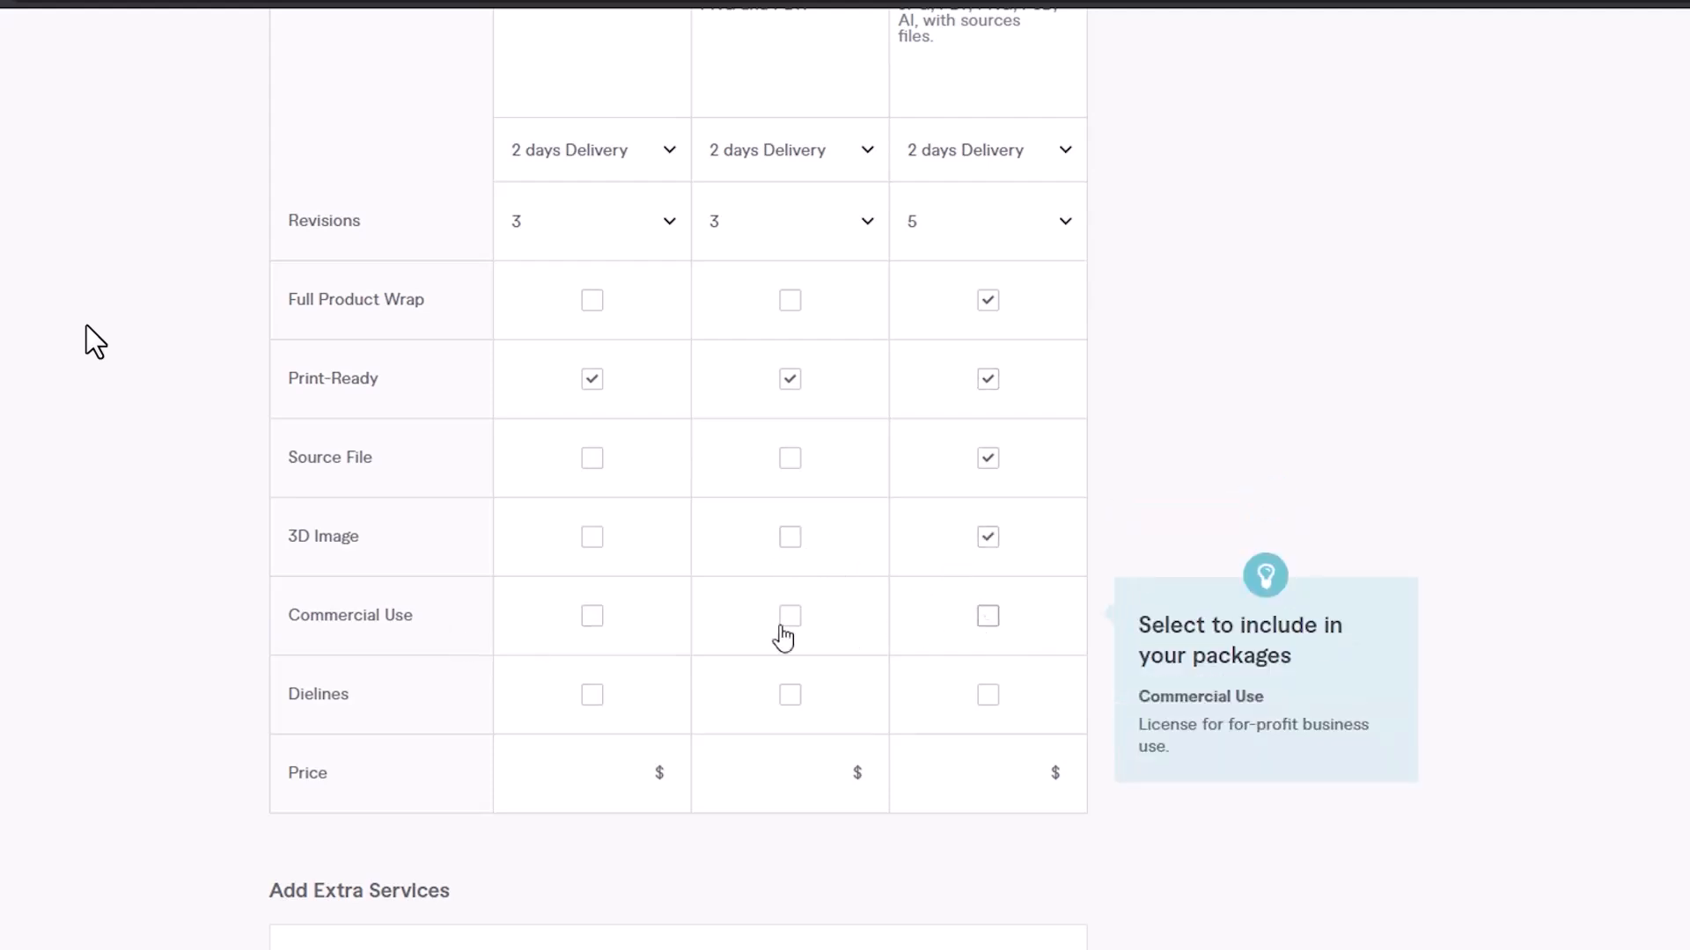
{"action": "left_click", "coordinate": [987, 618]}
{"action": "left_click", "coordinate": [792, 618]}
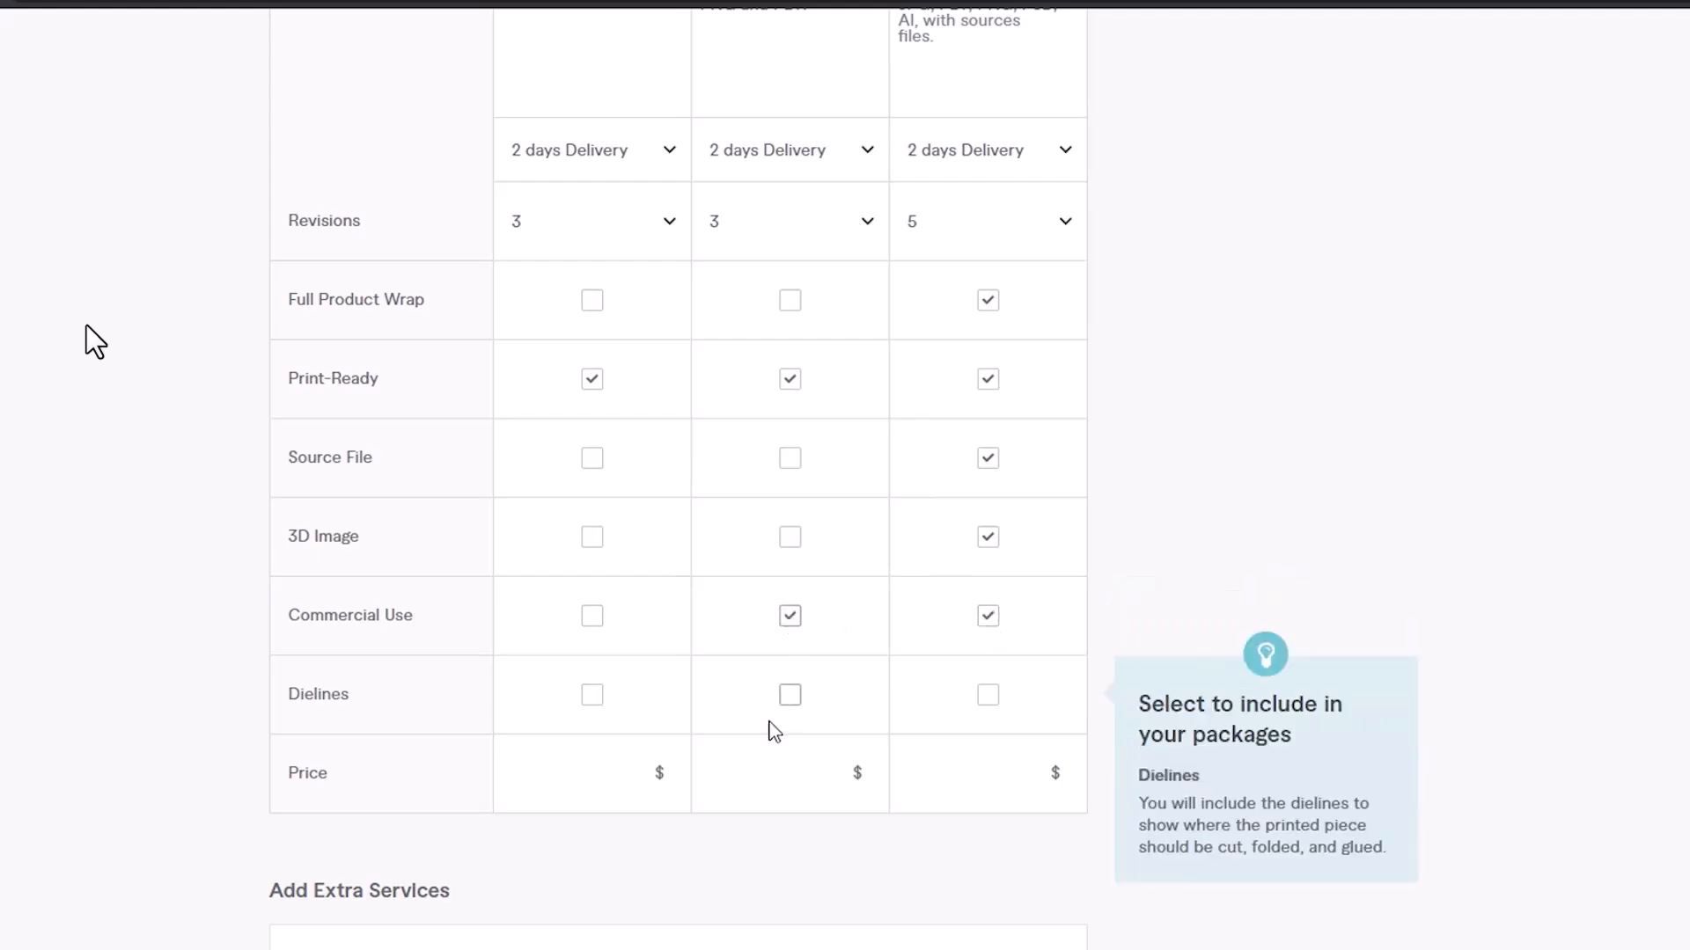
{"action": "left_click", "coordinate": [988, 695]}
Set the package prices to $15 for Basic, $40 for Standard and $90 for Premium
{"action": "scroll", "coordinate": [649, 698], "scroll_direction": "down", "scroll_amount": 5}
{"action": "left_click", "coordinate": [585, 391]}
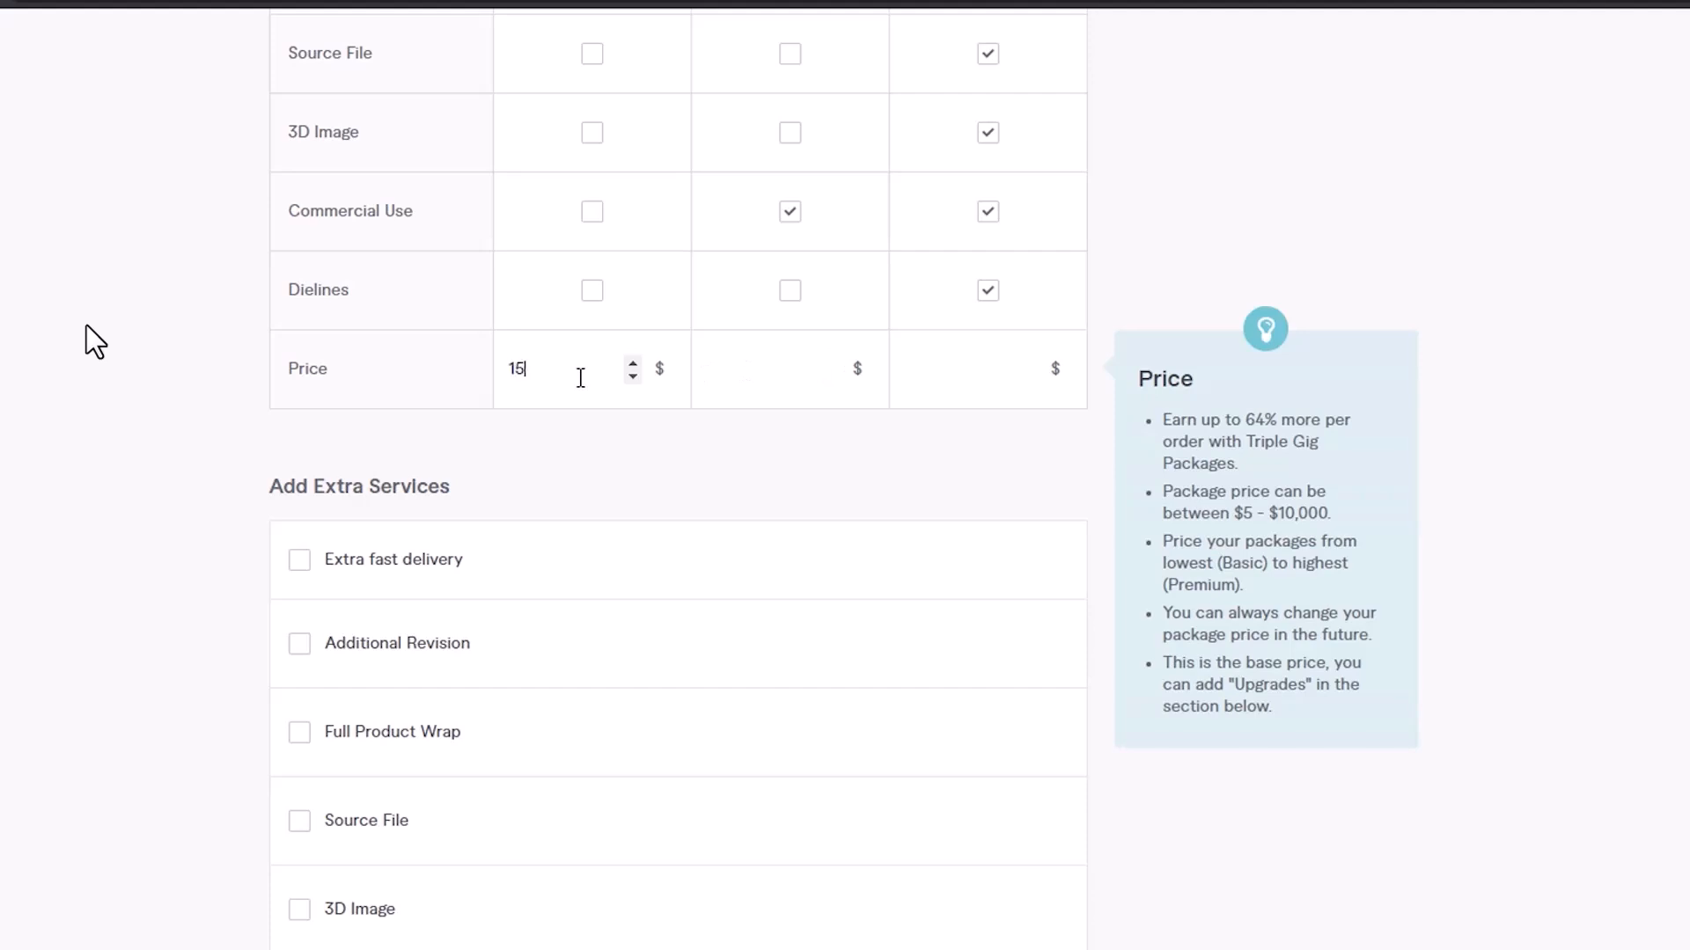
{"action": "left_click", "coordinate": [764, 368]}
{"action": "type", "text": "40"}
{"action": "left_click", "coordinate": [974, 361]}
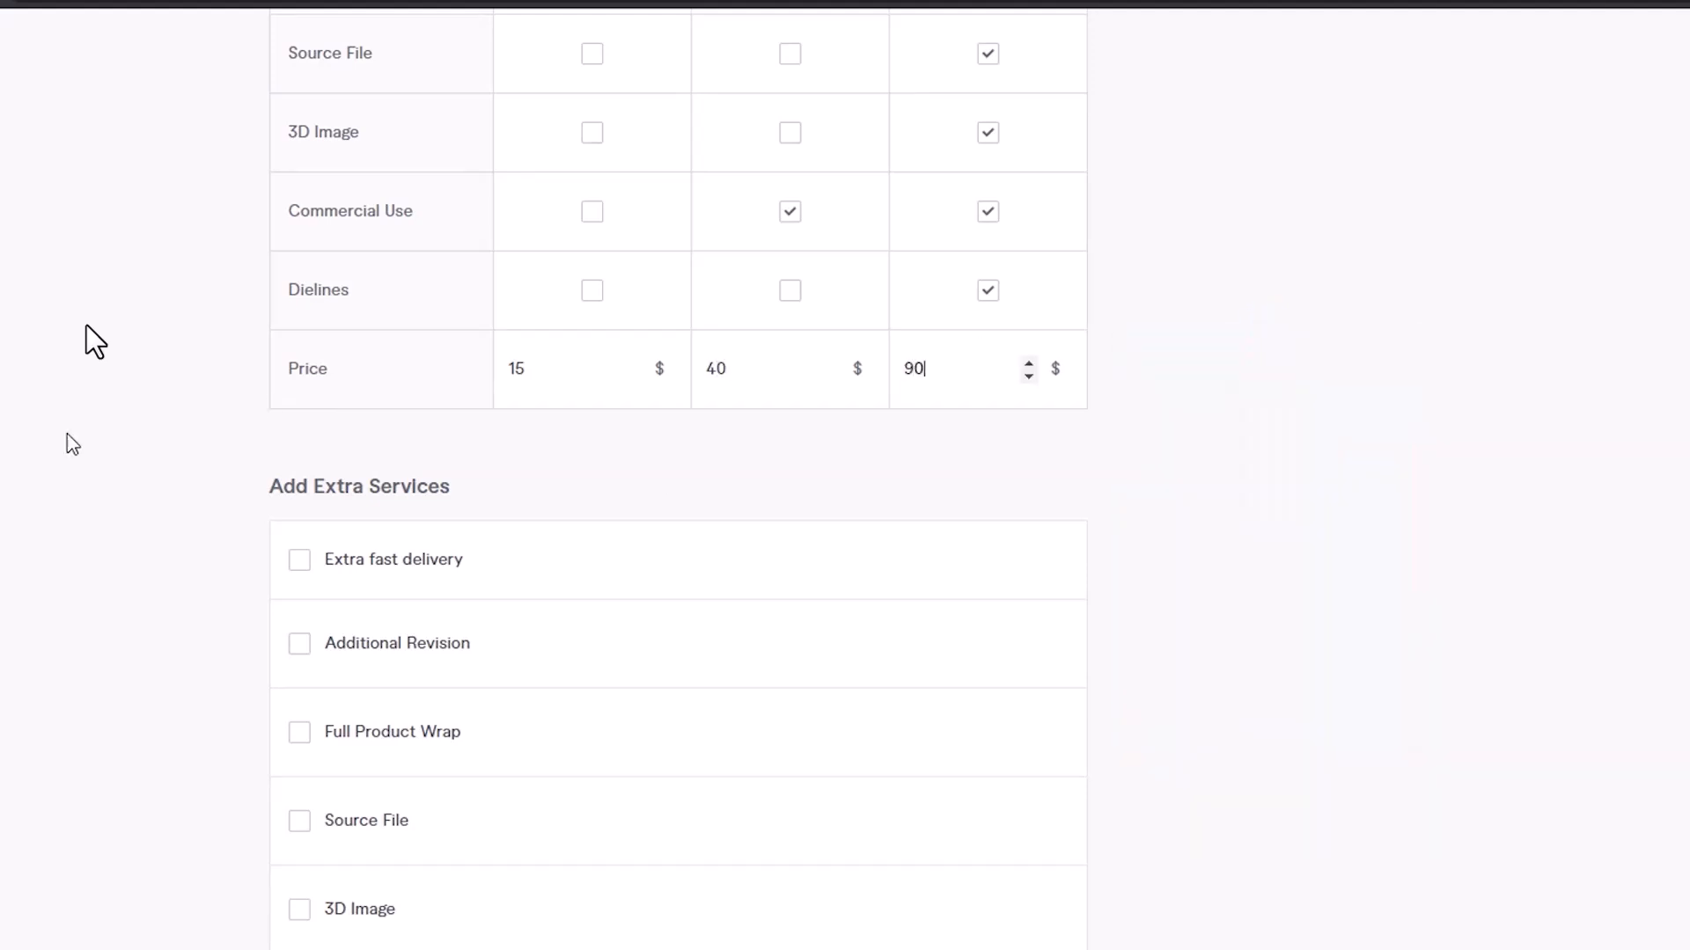
Offer Source File as an extra service for an additional $15
{"action": "scroll", "coordinate": [103, 422], "scroll_direction": "down", "scroll_amount": 5}
{"action": "left_click", "coordinate": [299, 418]}
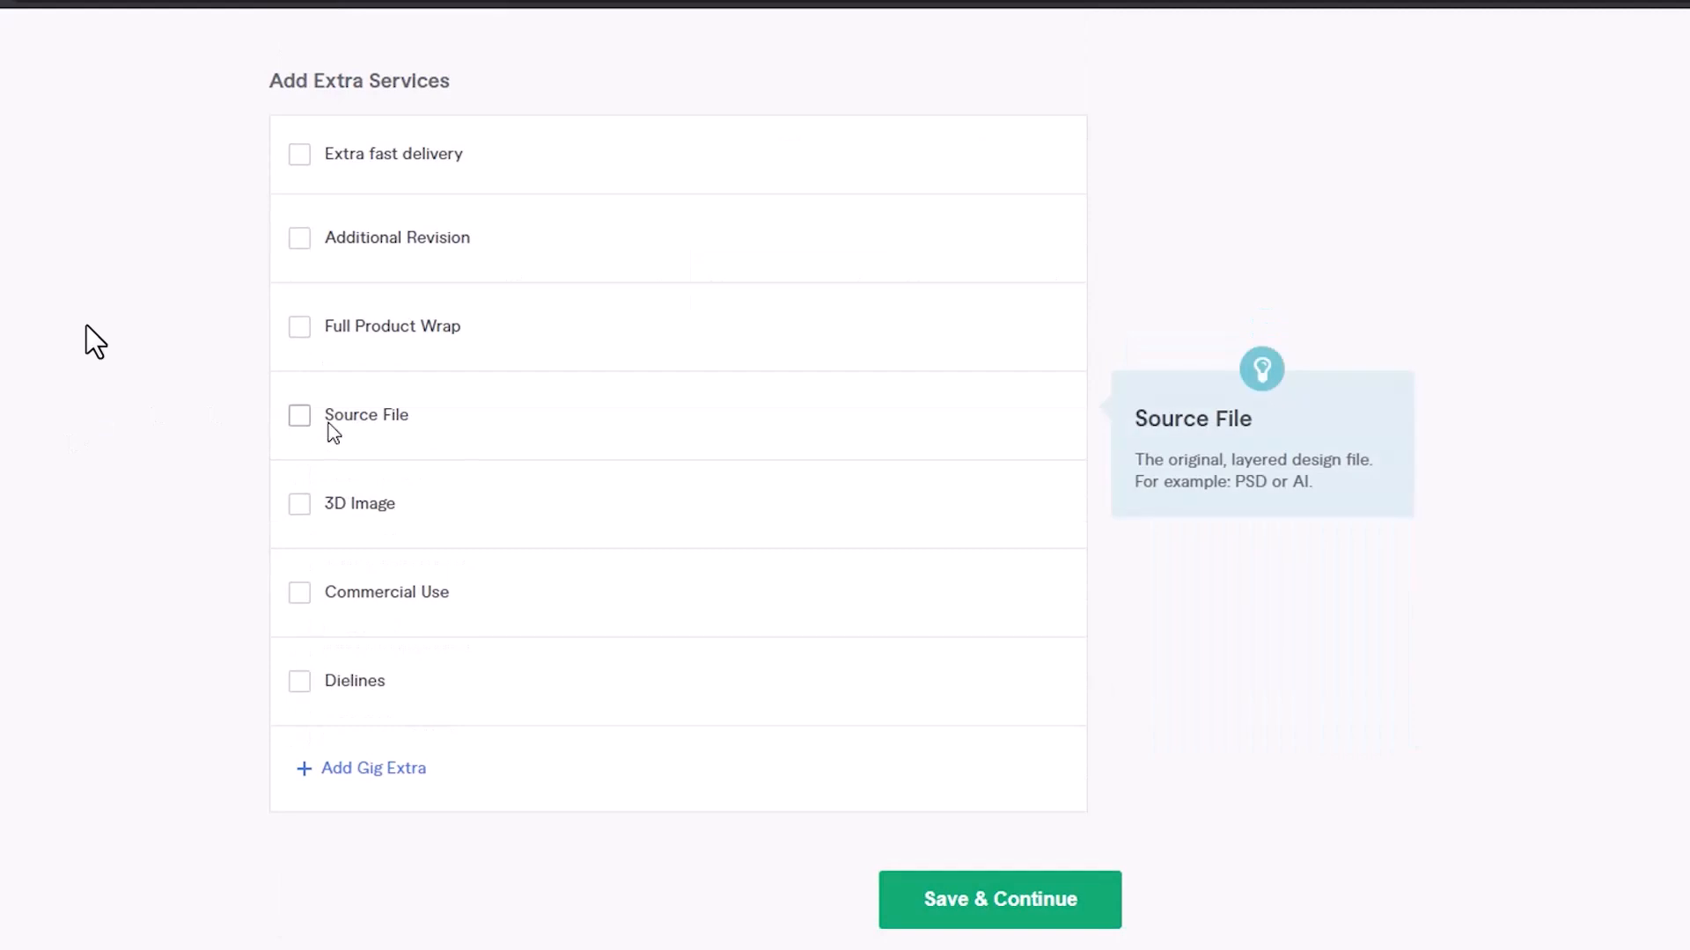
{"action": "left_click", "coordinate": [689, 420]}
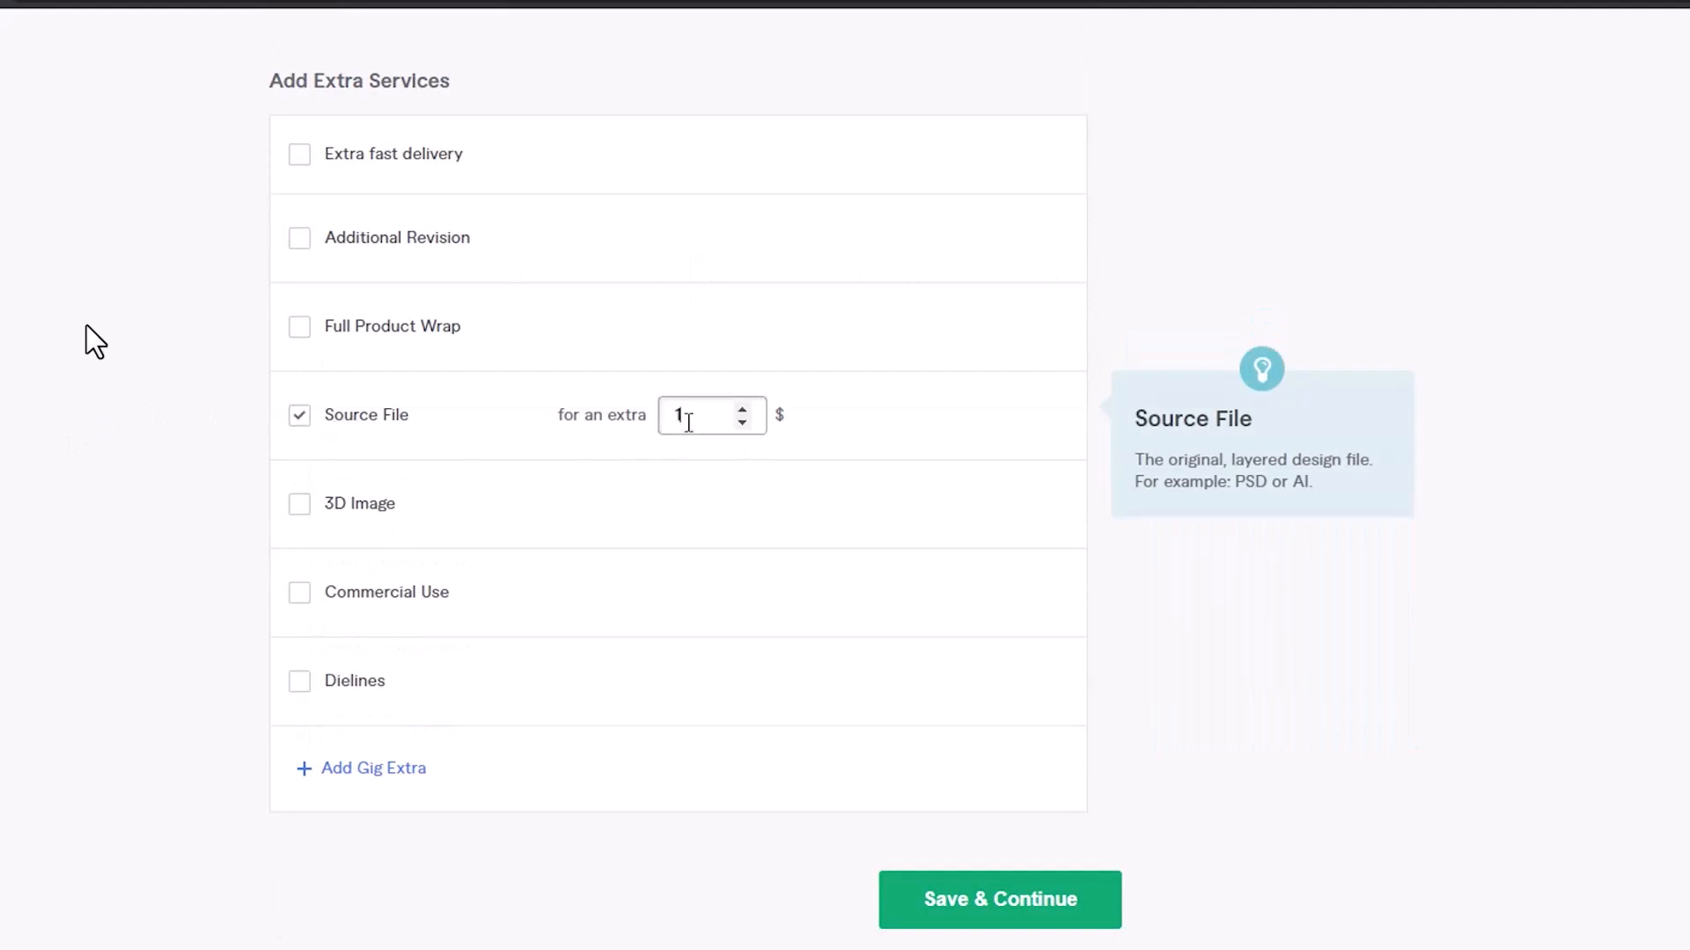
{"action": "type", "text": "15"}
{"action": "scroll", "coordinate": [264, 426], "scroll_direction": "up", "scroll_amount": 5}
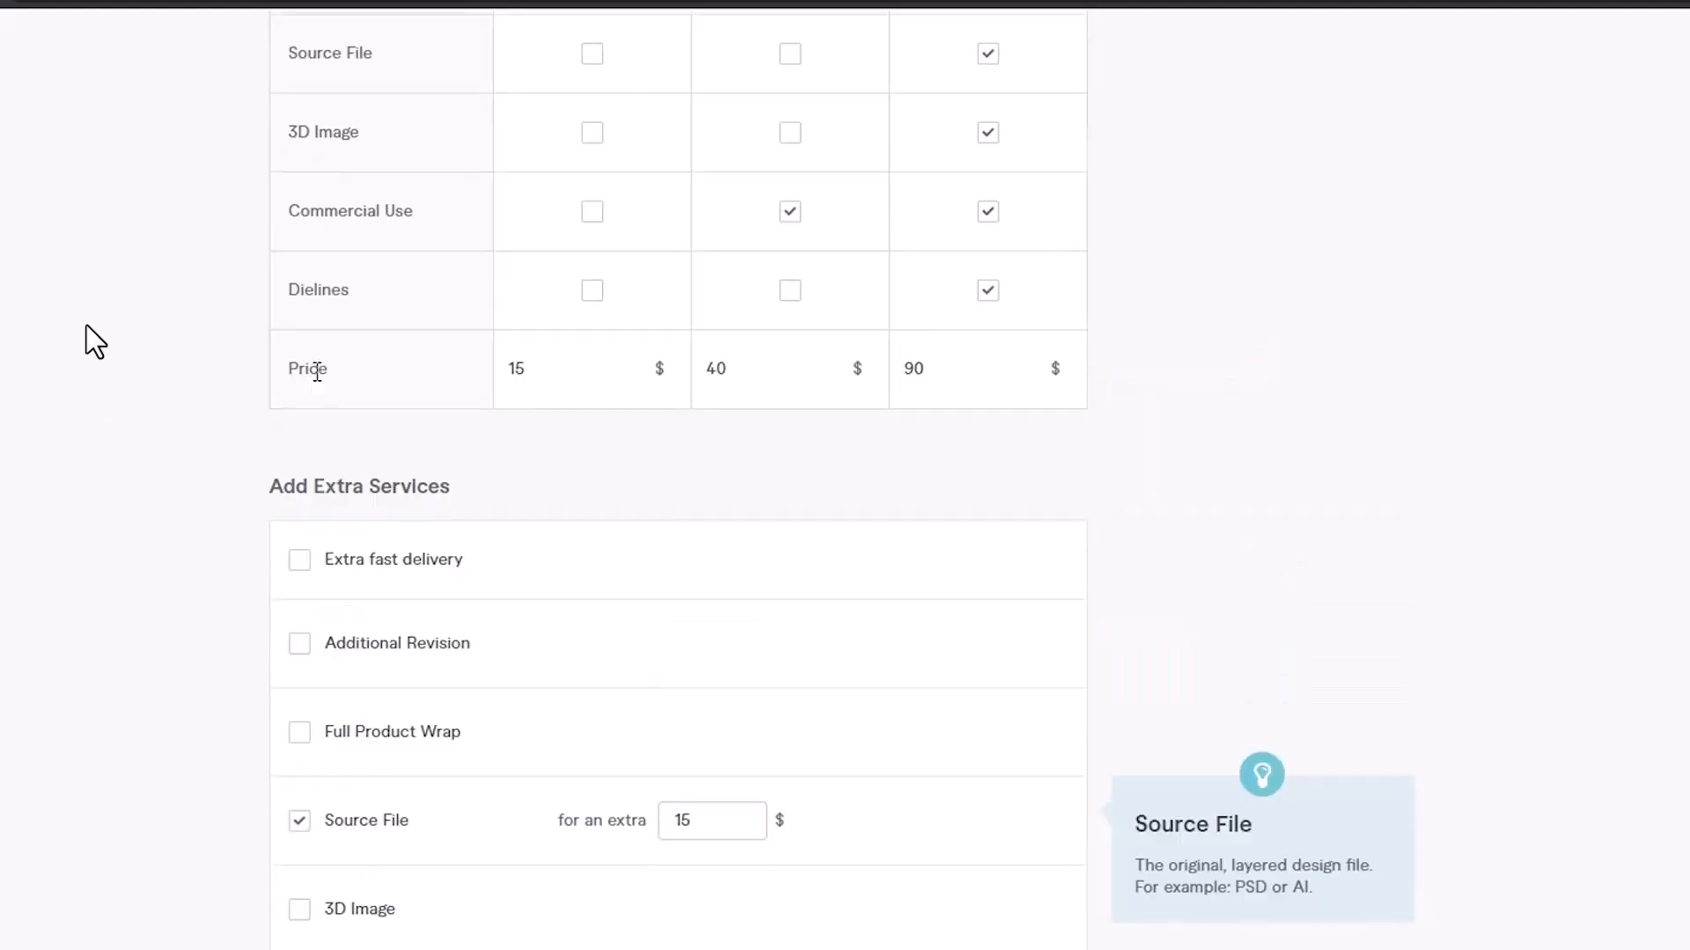
{"action": "left_click", "coordinate": [406, 564]}
{"action": "scroll", "coordinate": [625, 561], "scroll_direction": "down", "scroll_amount": 5}
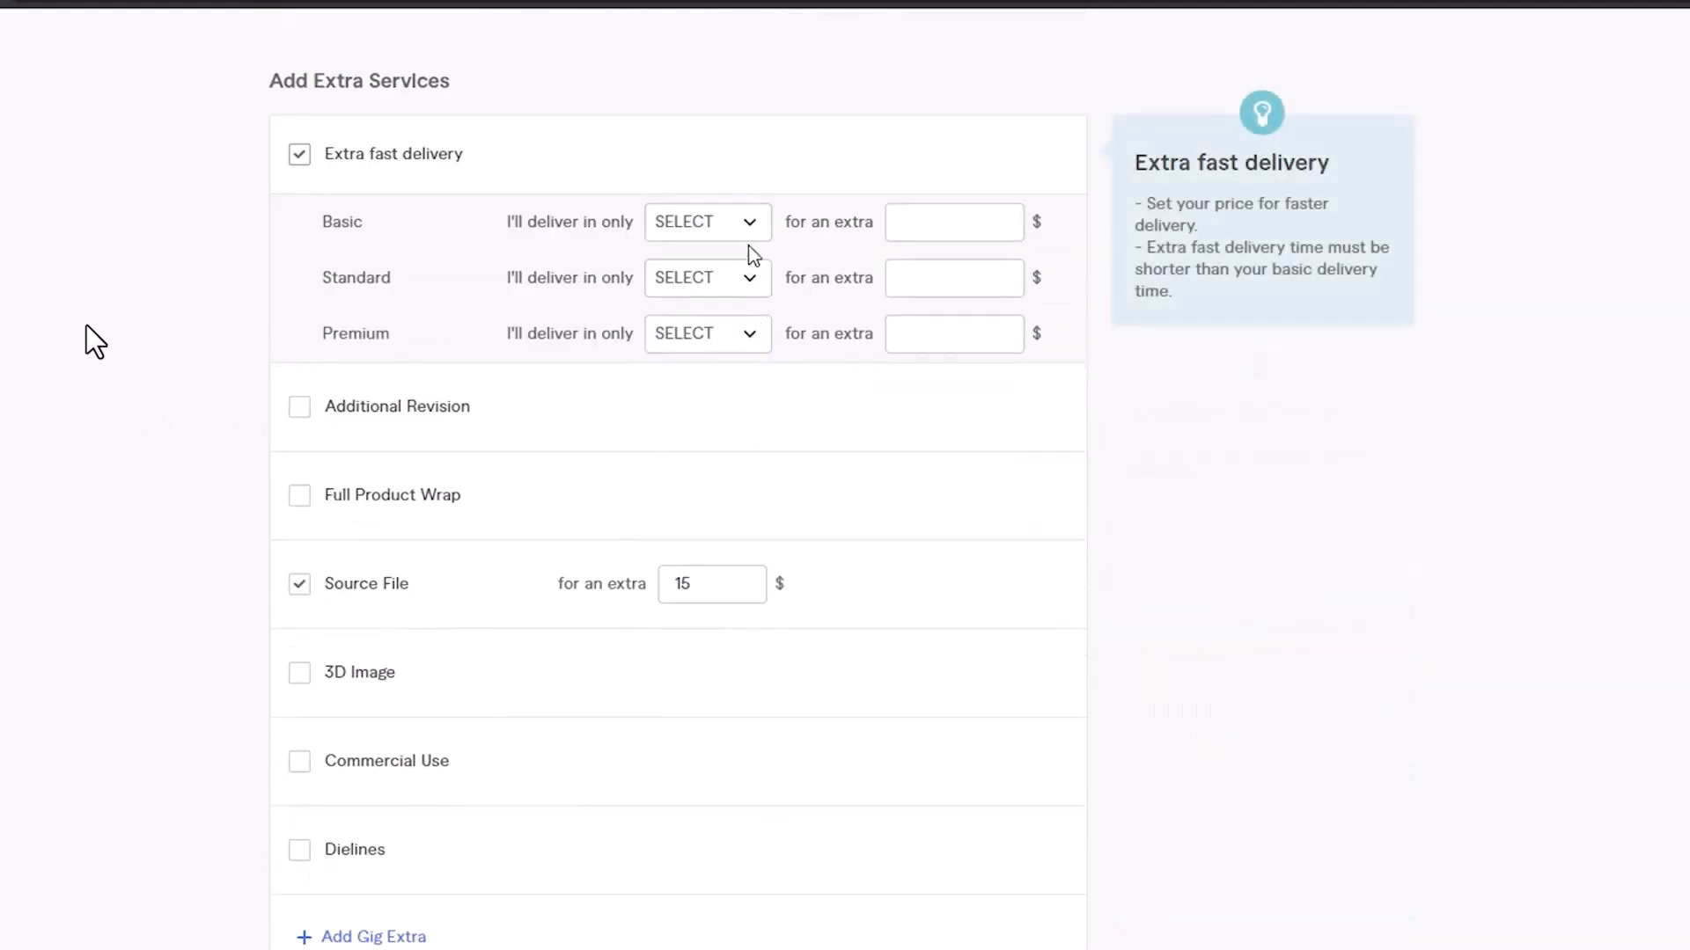
{"action": "left_click", "coordinate": [344, 157]}
Save the scope and pricing and continue to the gig's description
{"action": "scroll", "coordinate": [800, 393], "scroll_direction": "down", "scroll_amount": 5}
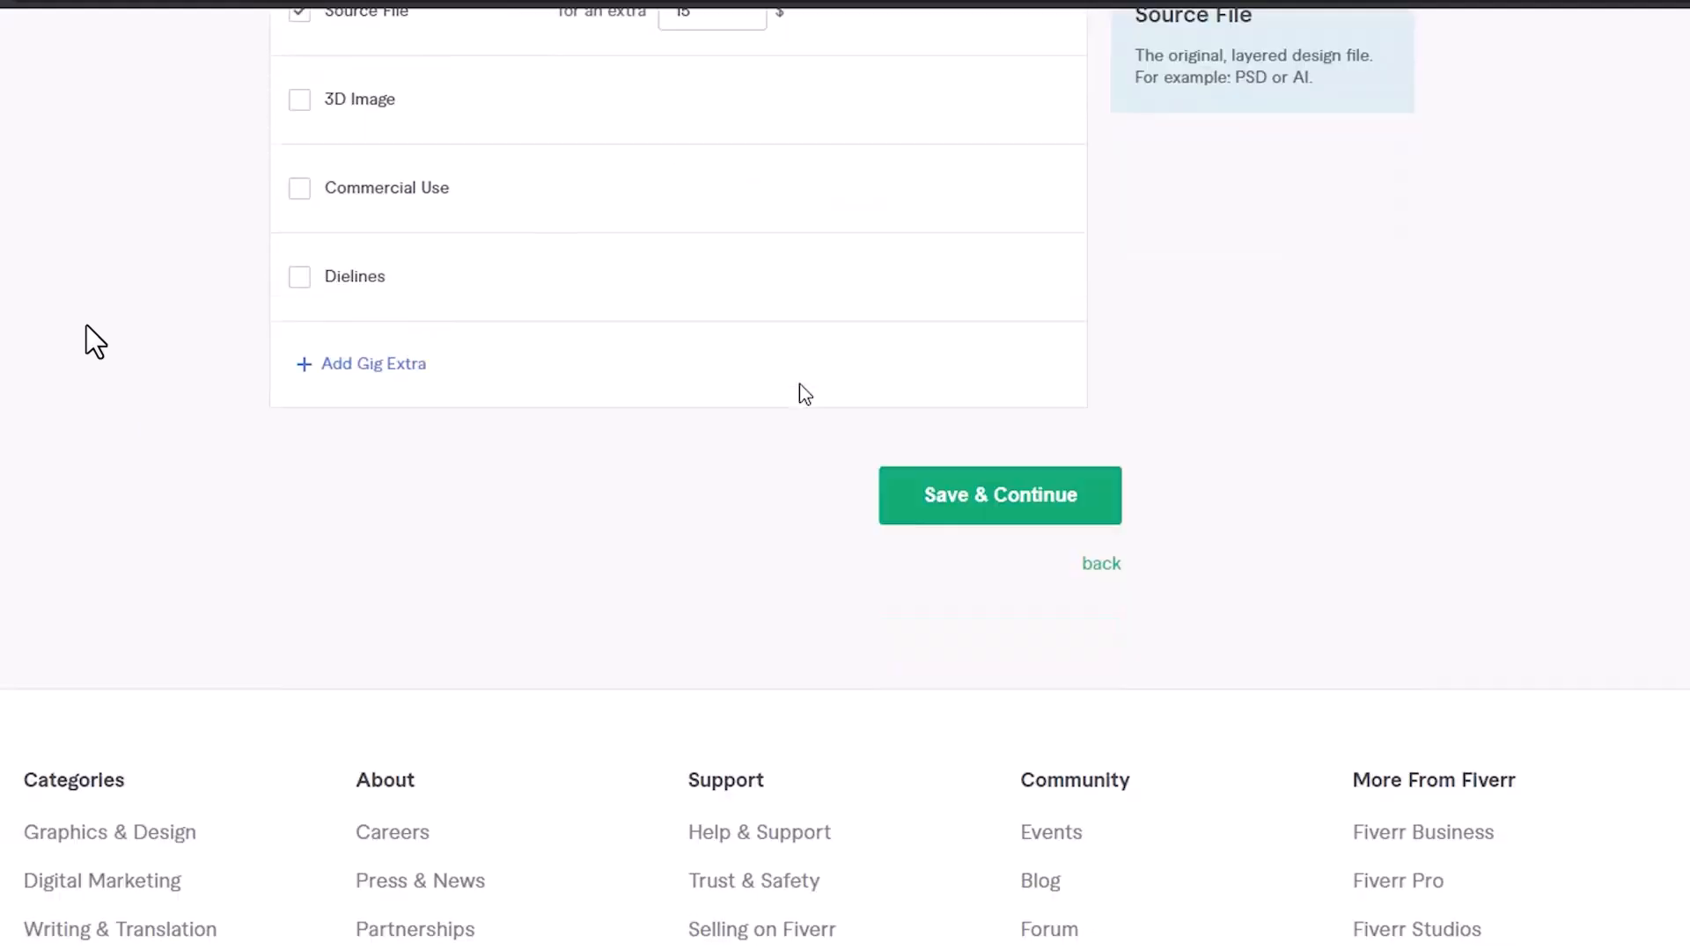
{"action": "left_click", "coordinate": [958, 494]}
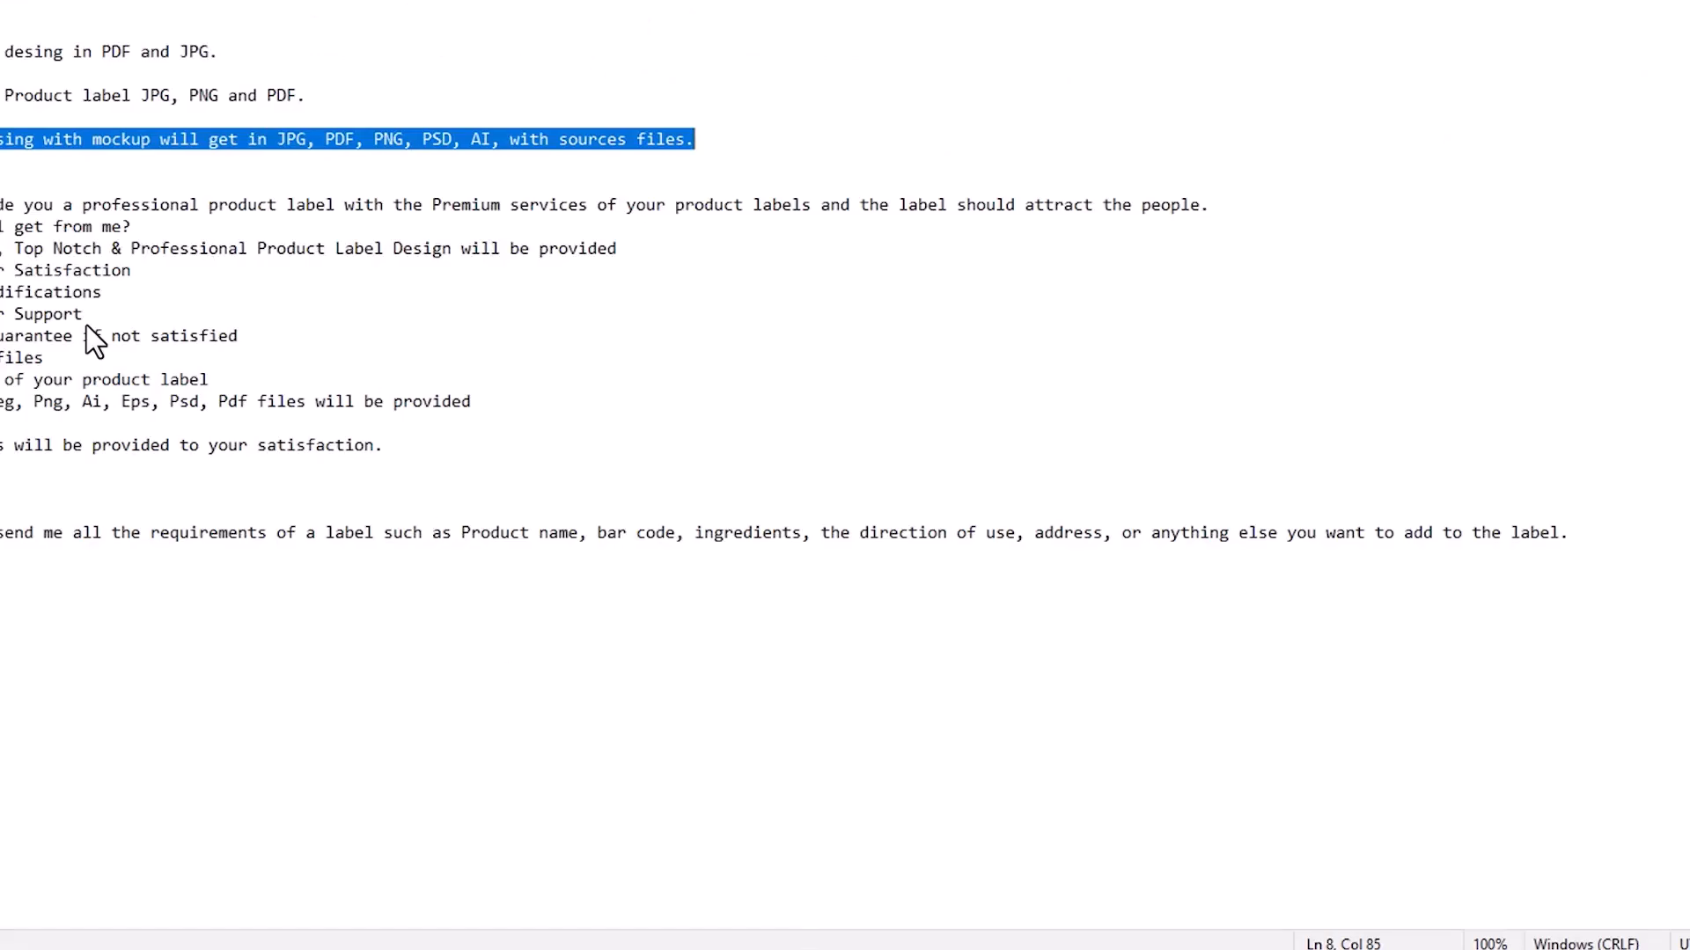
Copy the product label service description from the notes file and paste it into the gig's description
{"action": "left_click_drag", "start_coordinate": [0, 204], "coordinate": [256, 486]}
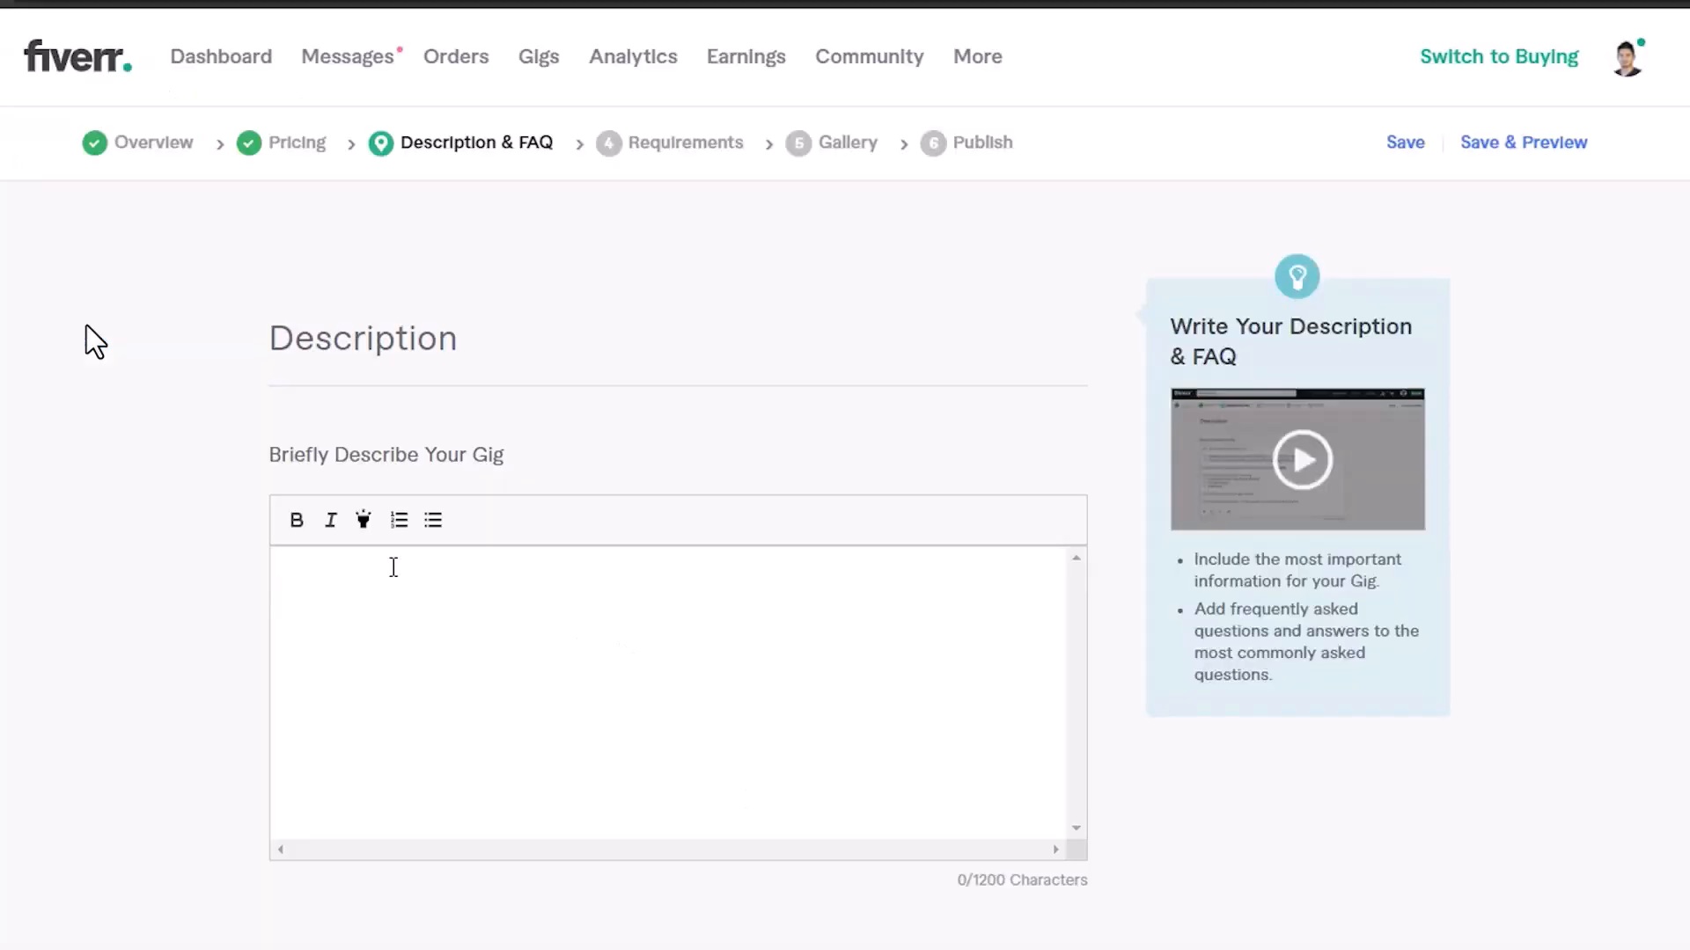
{"action": "left_click", "coordinate": [551, 702]}
{"action": "key", "text": "ctrl+v"}
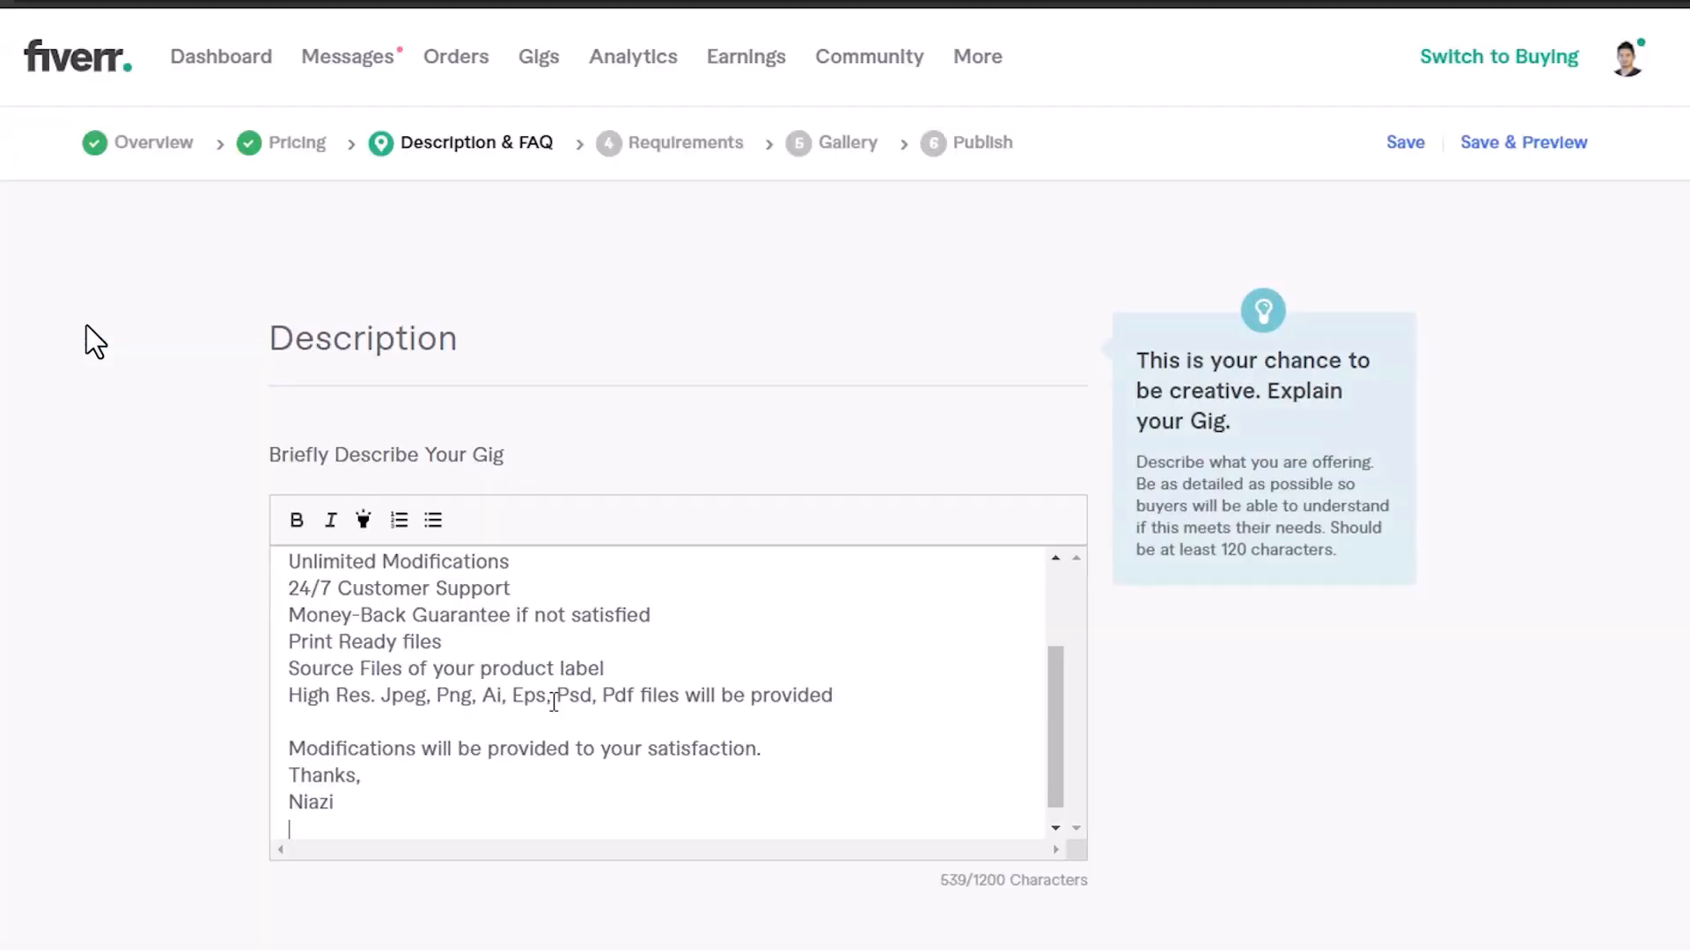
Set off the line "What you will get from me?" with blank lines above and below, and highlight it
{"action": "scroll", "coordinate": [560, 700], "scroll_direction": "up", "scroll_amount": 2}
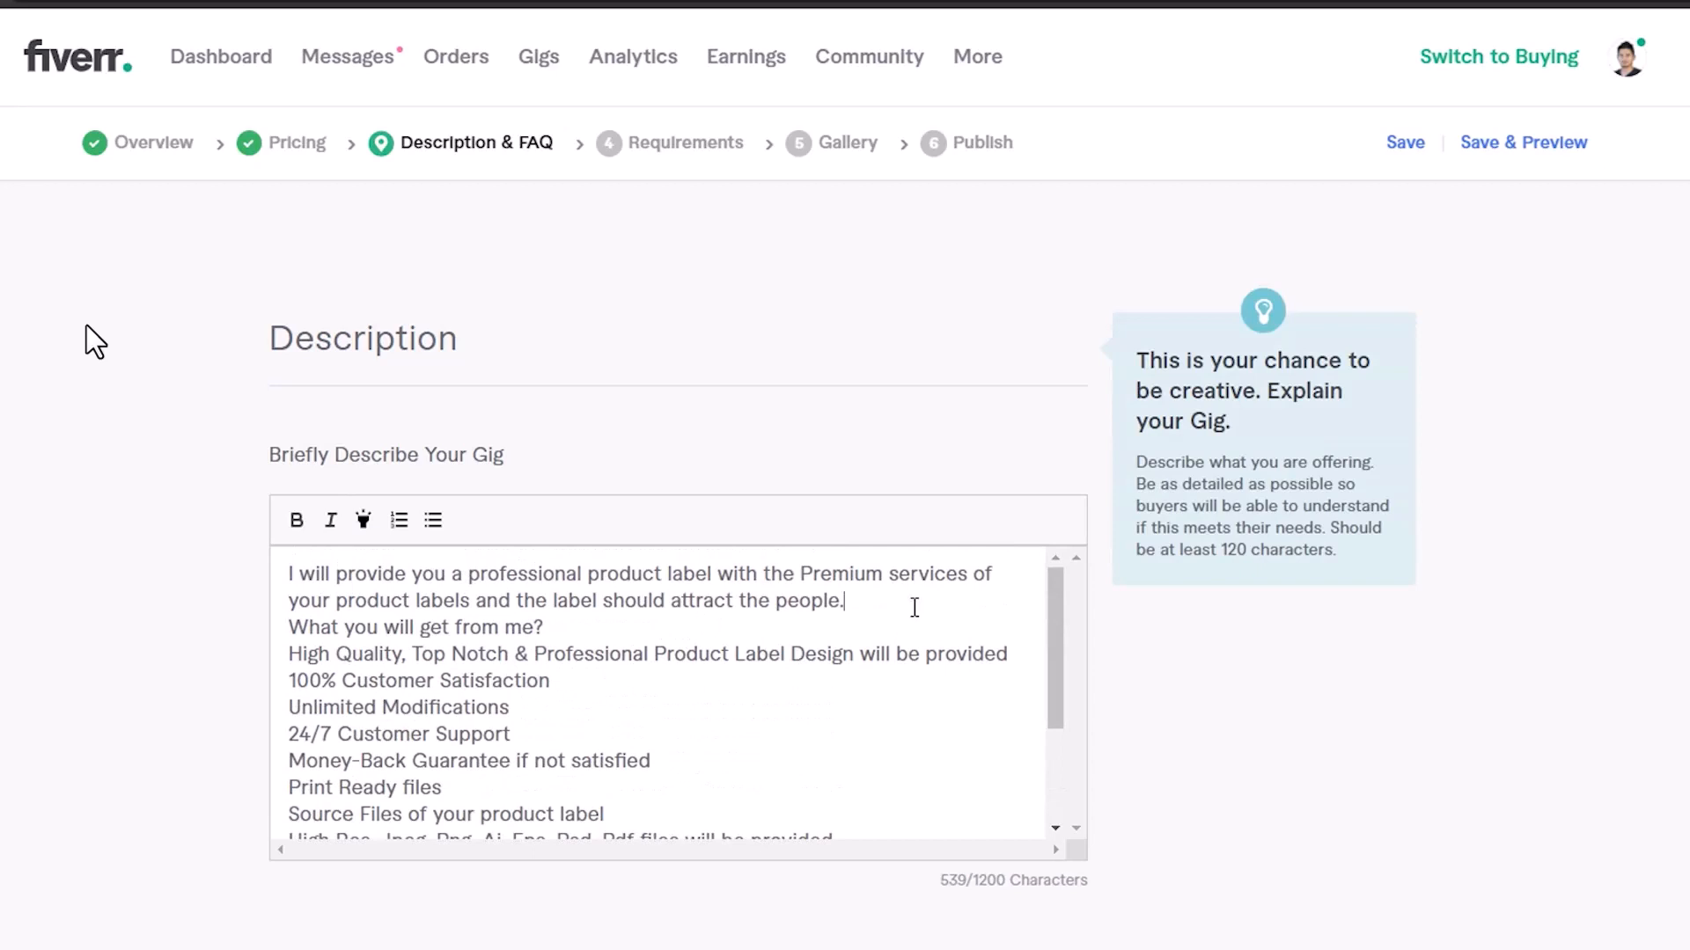
{"action": "key", "text": "Return"}
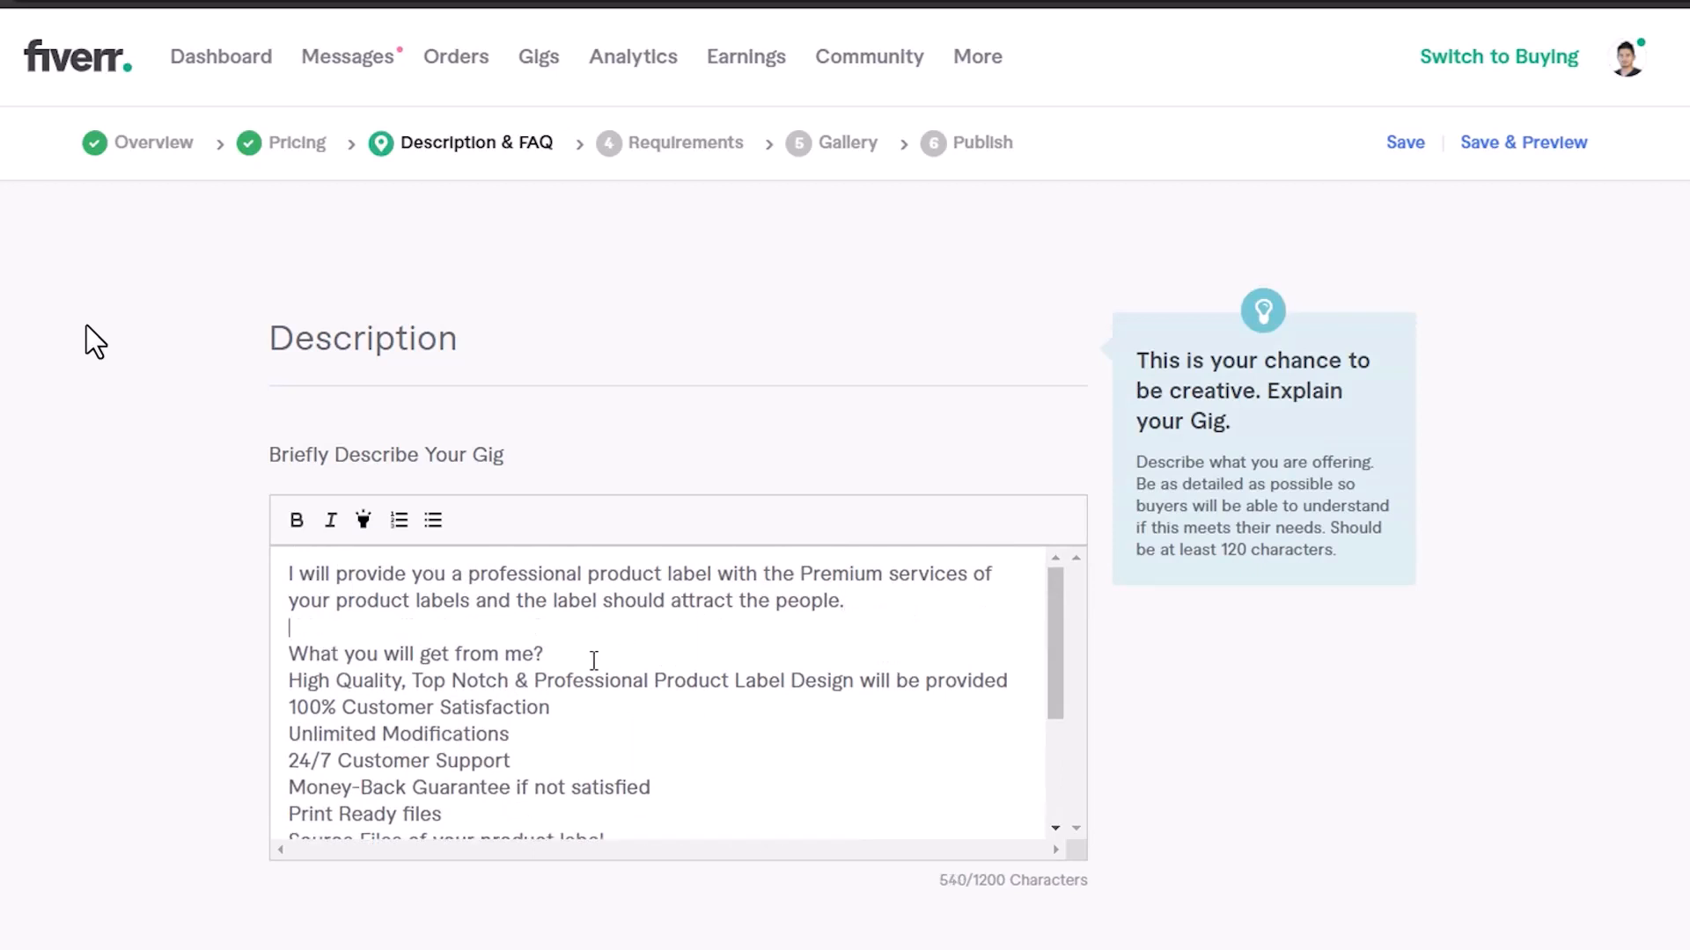
{"action": "key", "text": "Return"}
{"action": "left_click_drag", "start_coordinate": [582, 668], "coordinate": [230, 652]}
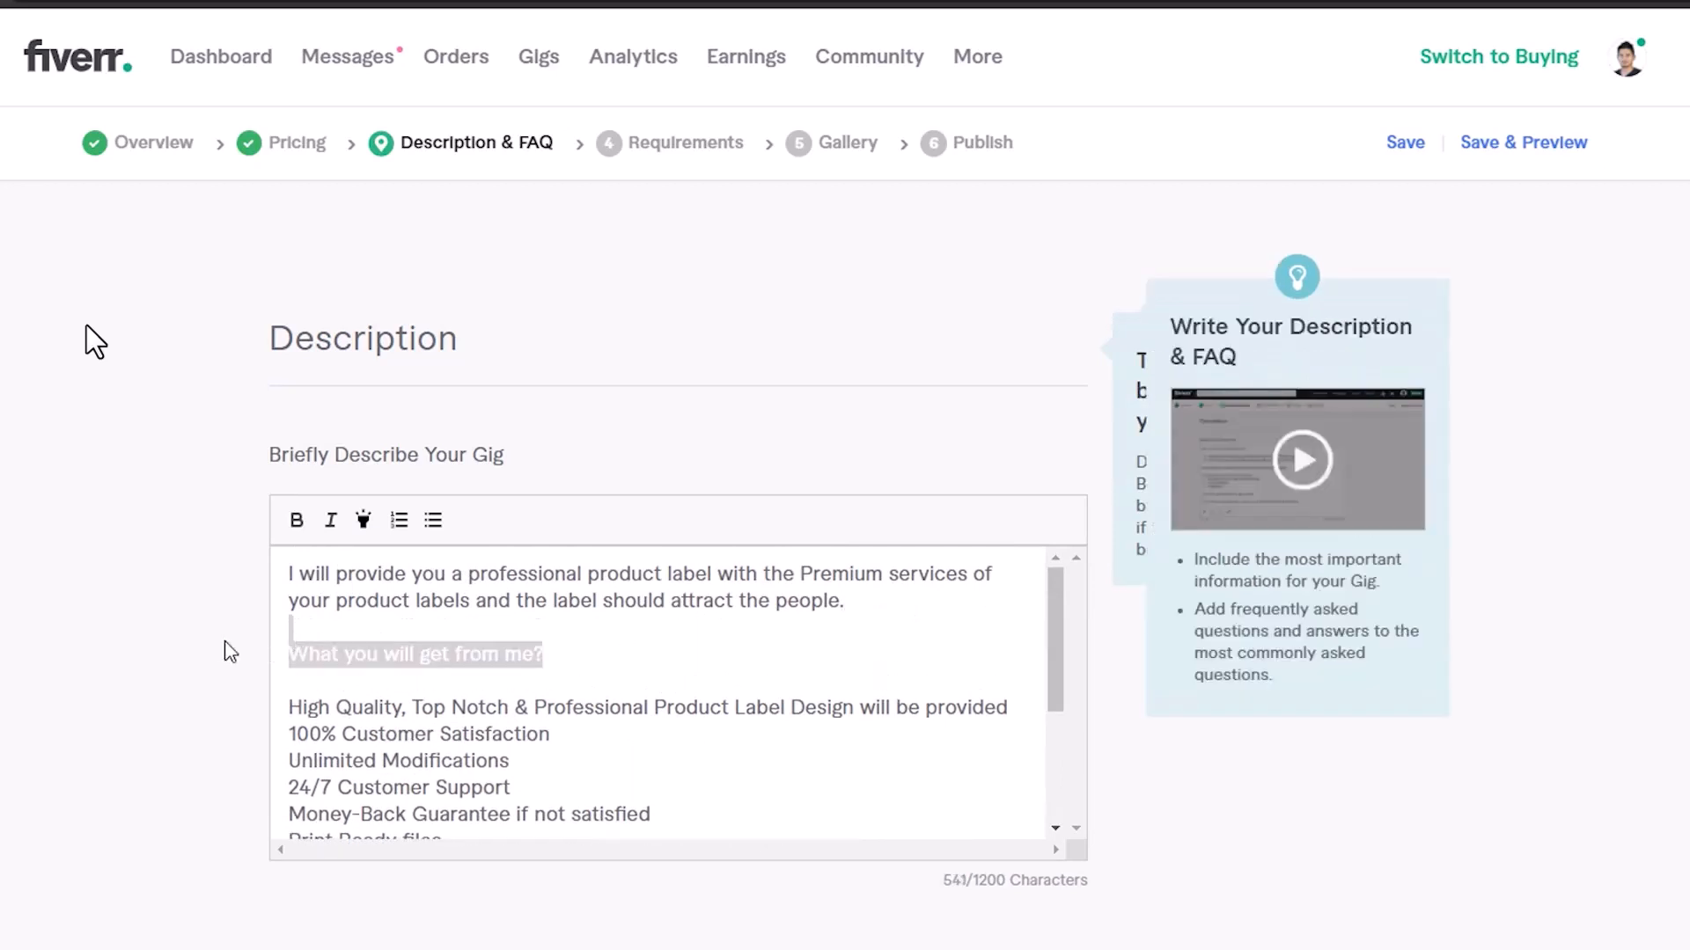
{"action": "left_click", "coordinate": [363, 520]}
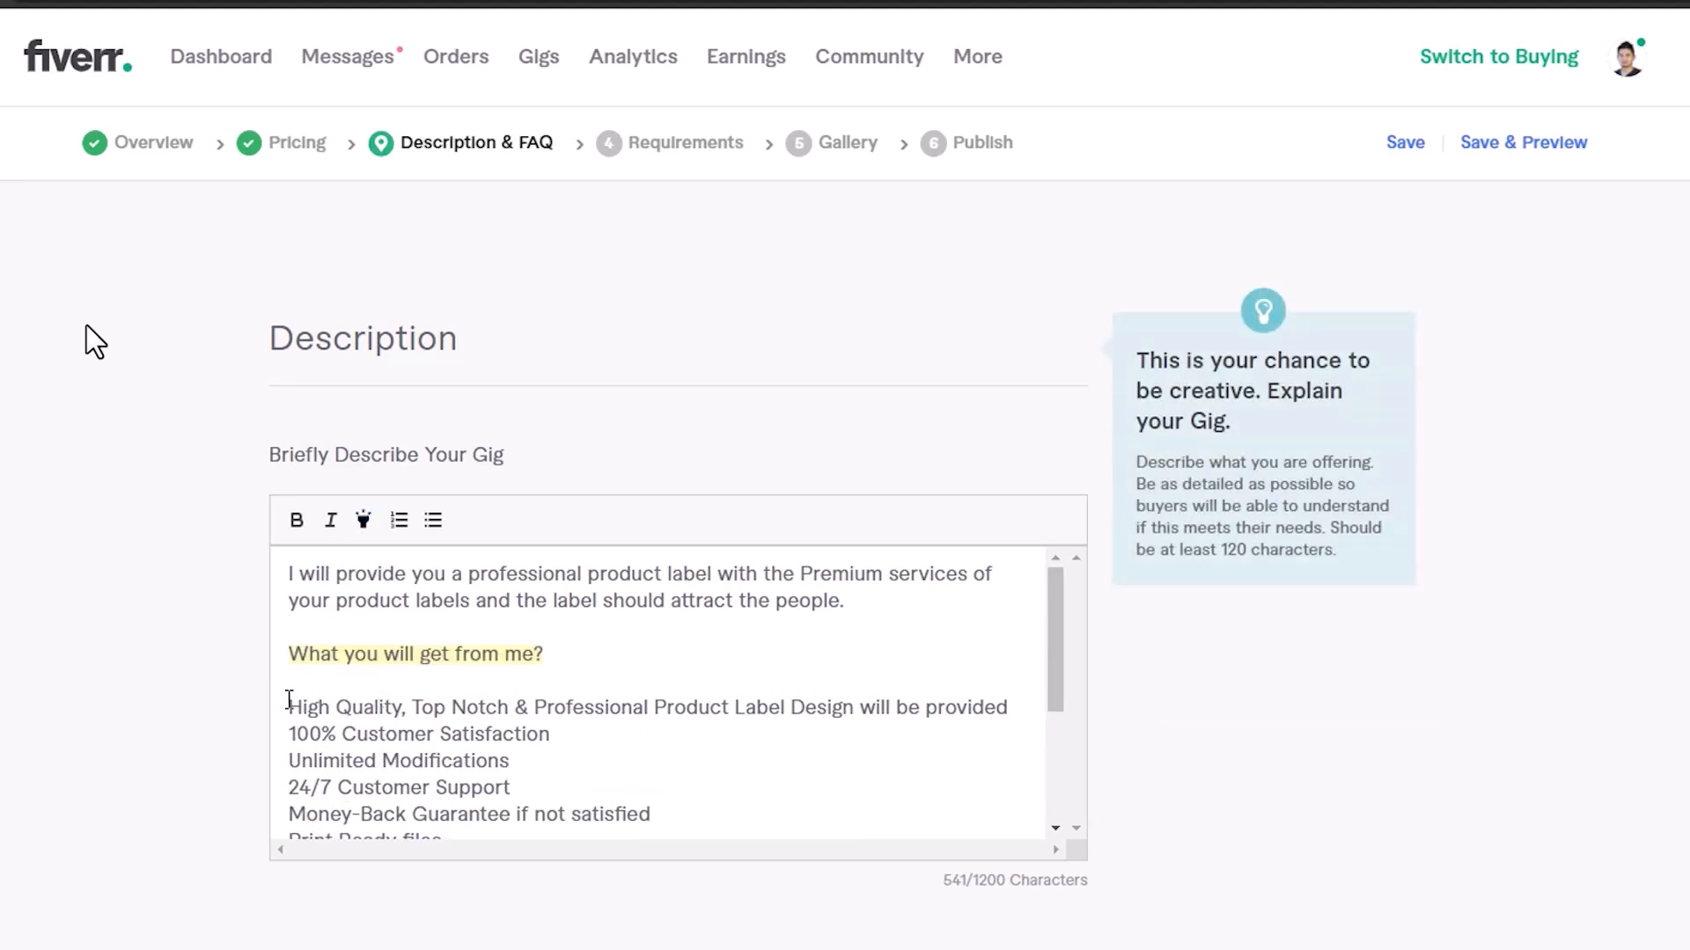
Format the offer lines from "High Quality, Top Notch" through "High Res. Jpeg" as a numbered list and review the description
{"action": "left_click_drag", "start_coordinate": [288, 700], "coordinate": [953, 675]}
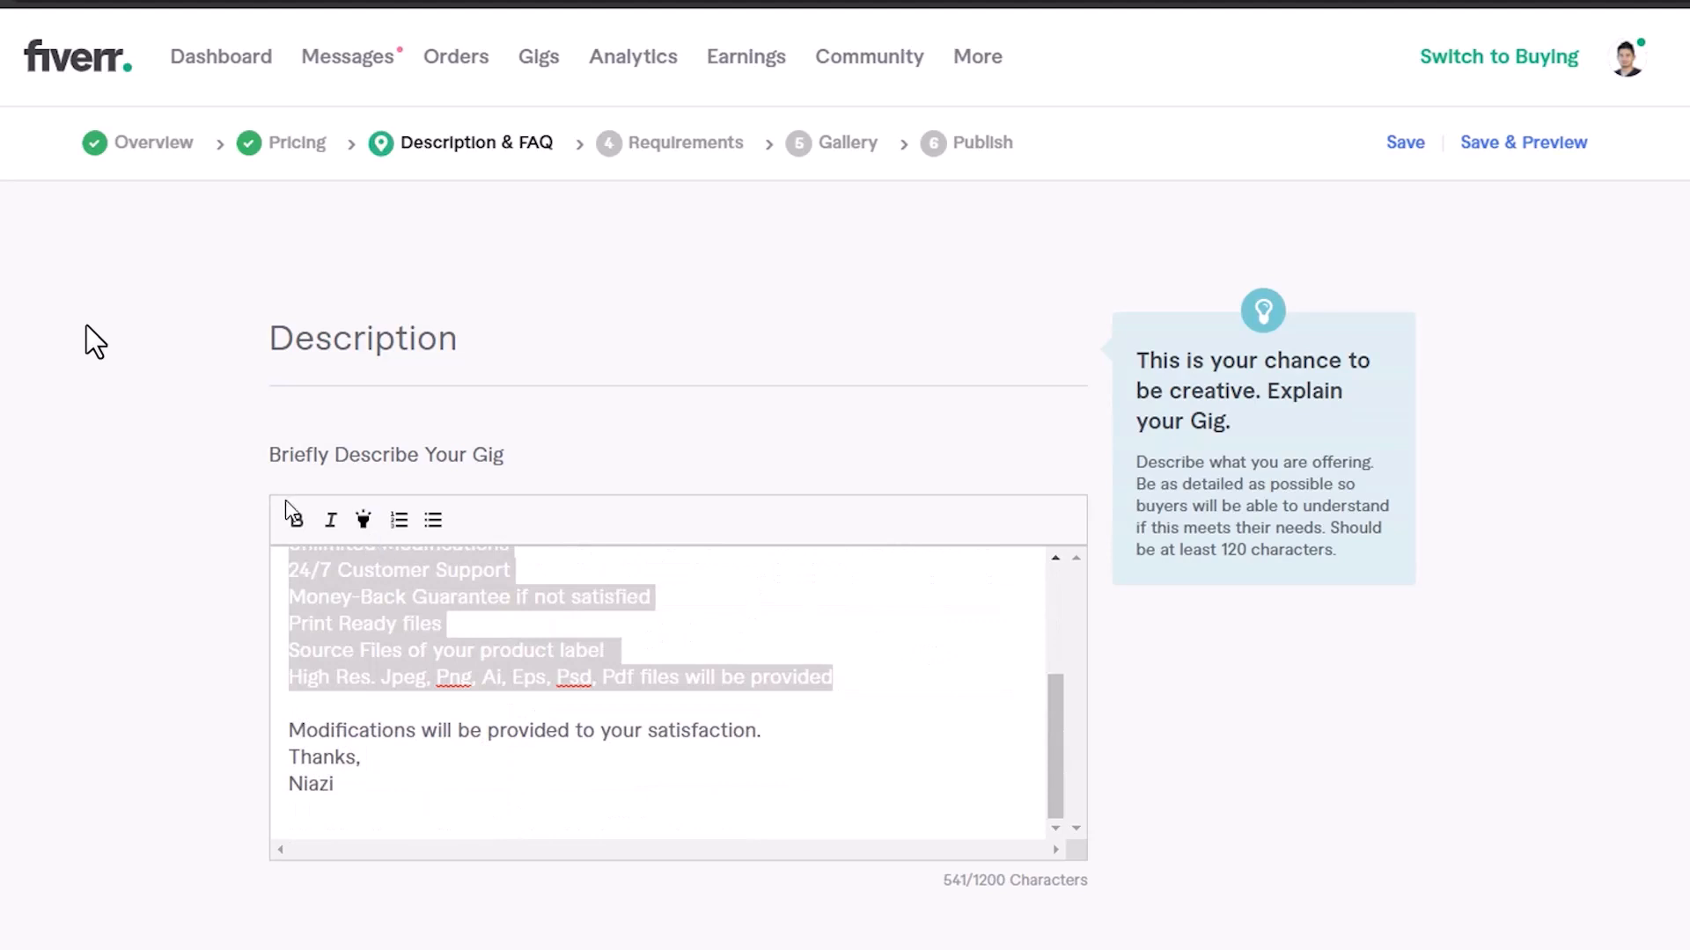
{"action": "left_click", "coordinate": [398, 520]}
{"action": "left_click", "coordinate": [889, 662]}
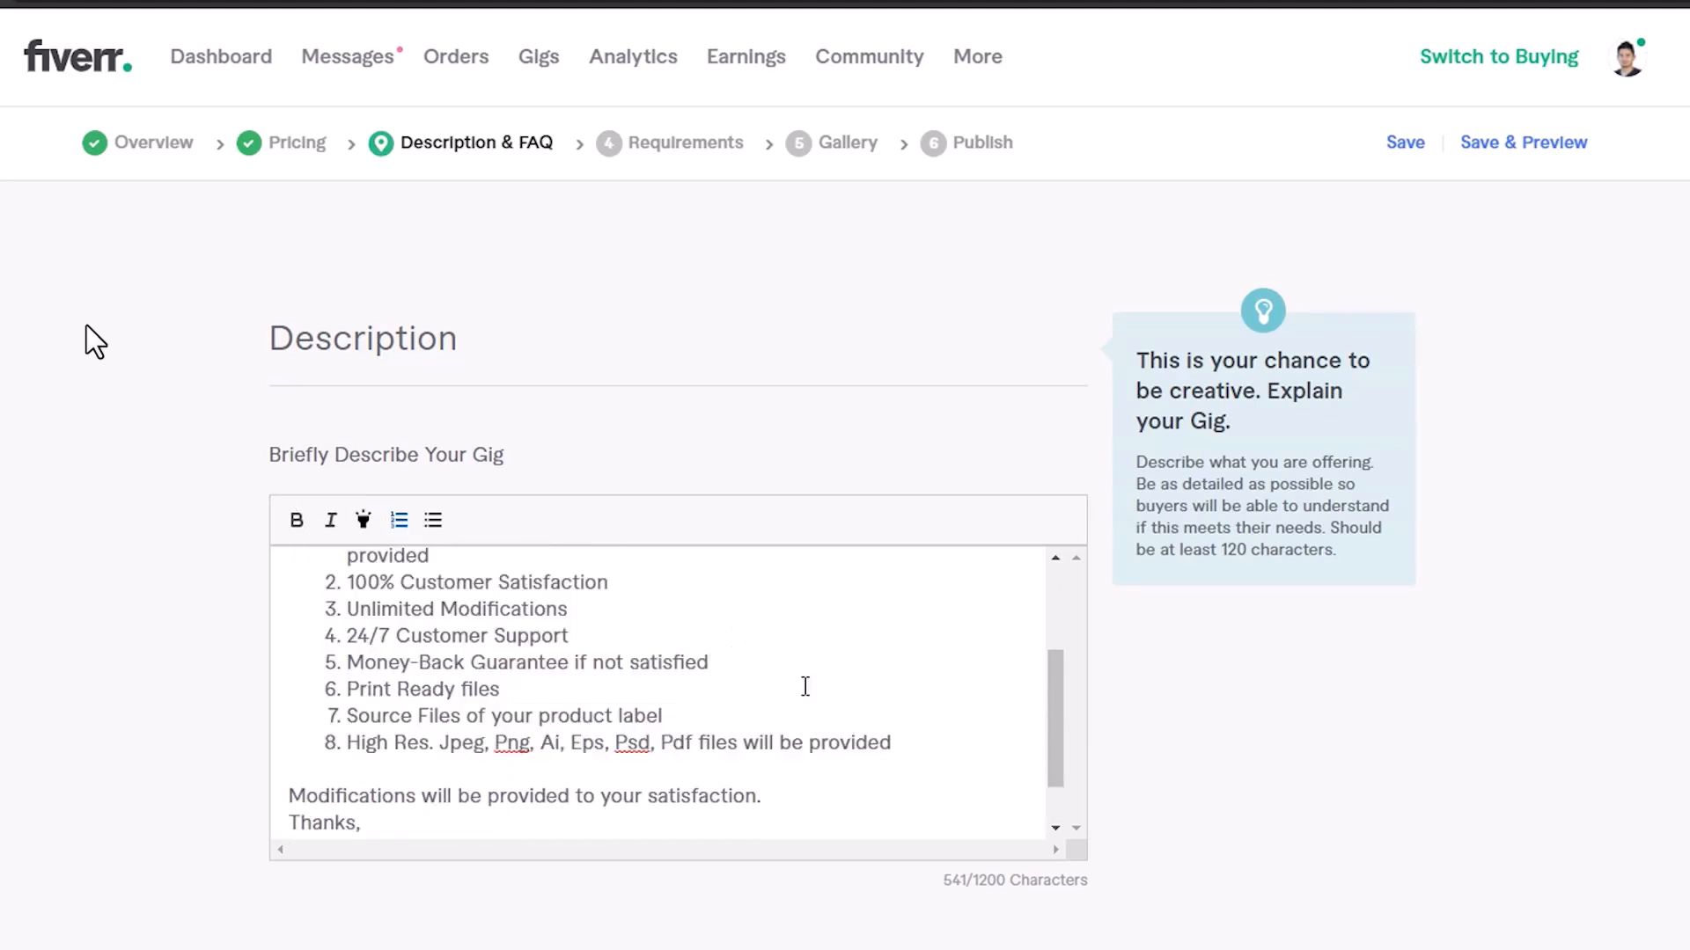
{"action": "scroll", "coordinate": [1025, 760], "scroll_direction": "down", "scroll_amount": 1}
{"action": "scroll", "coordinate": [1012, 730], "scroll_direction": "up", "scroll_amount": 3}
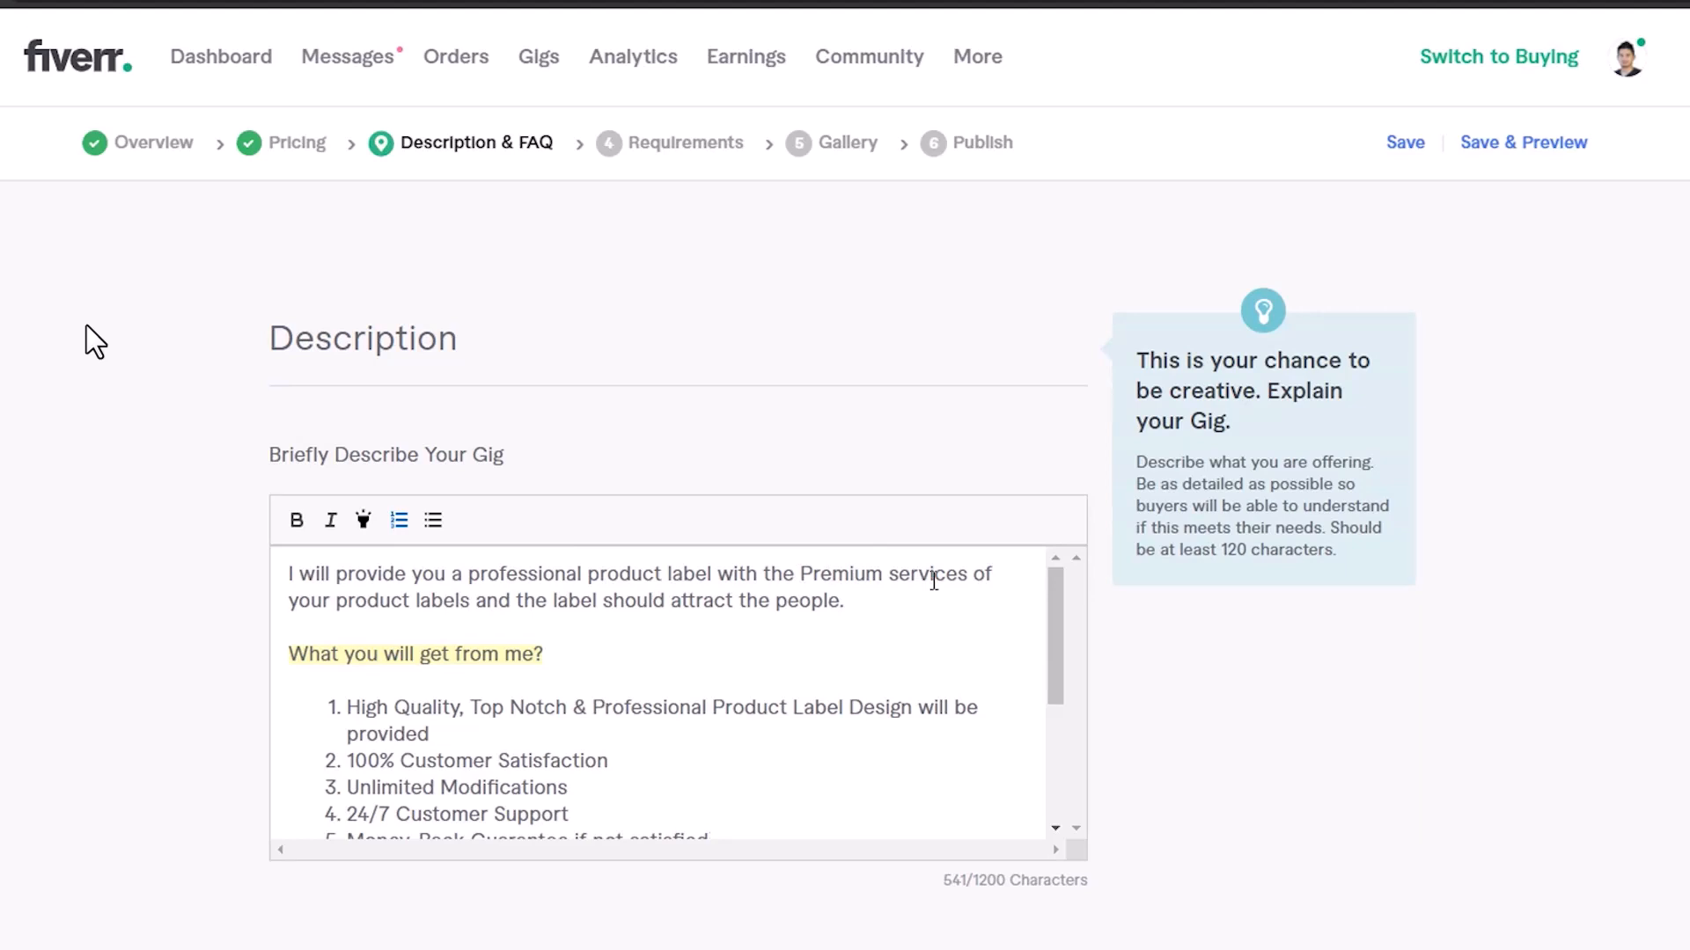
{"action": "scroll", "coordinate": [1046, 602], "scroll_direction": "down", "scroll_amount": 7}
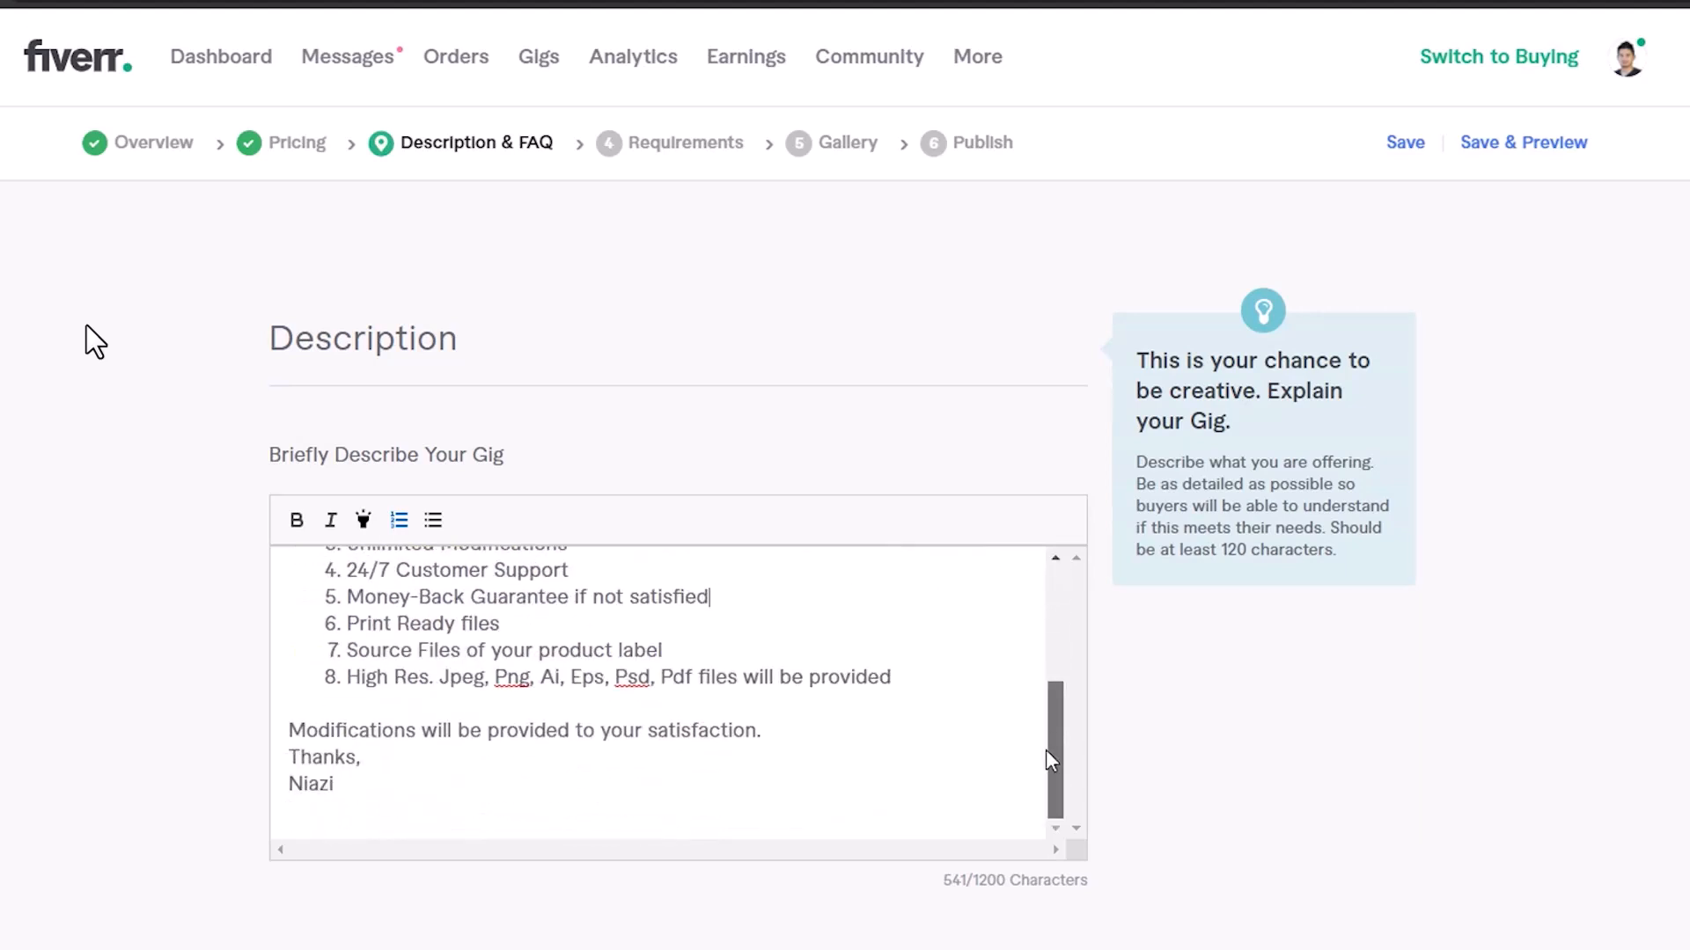
Save the description to continue to the requirements, and copy the label requirements sentence from the notes file
{"action": "left_click", "coordinate": [1011, 891]}
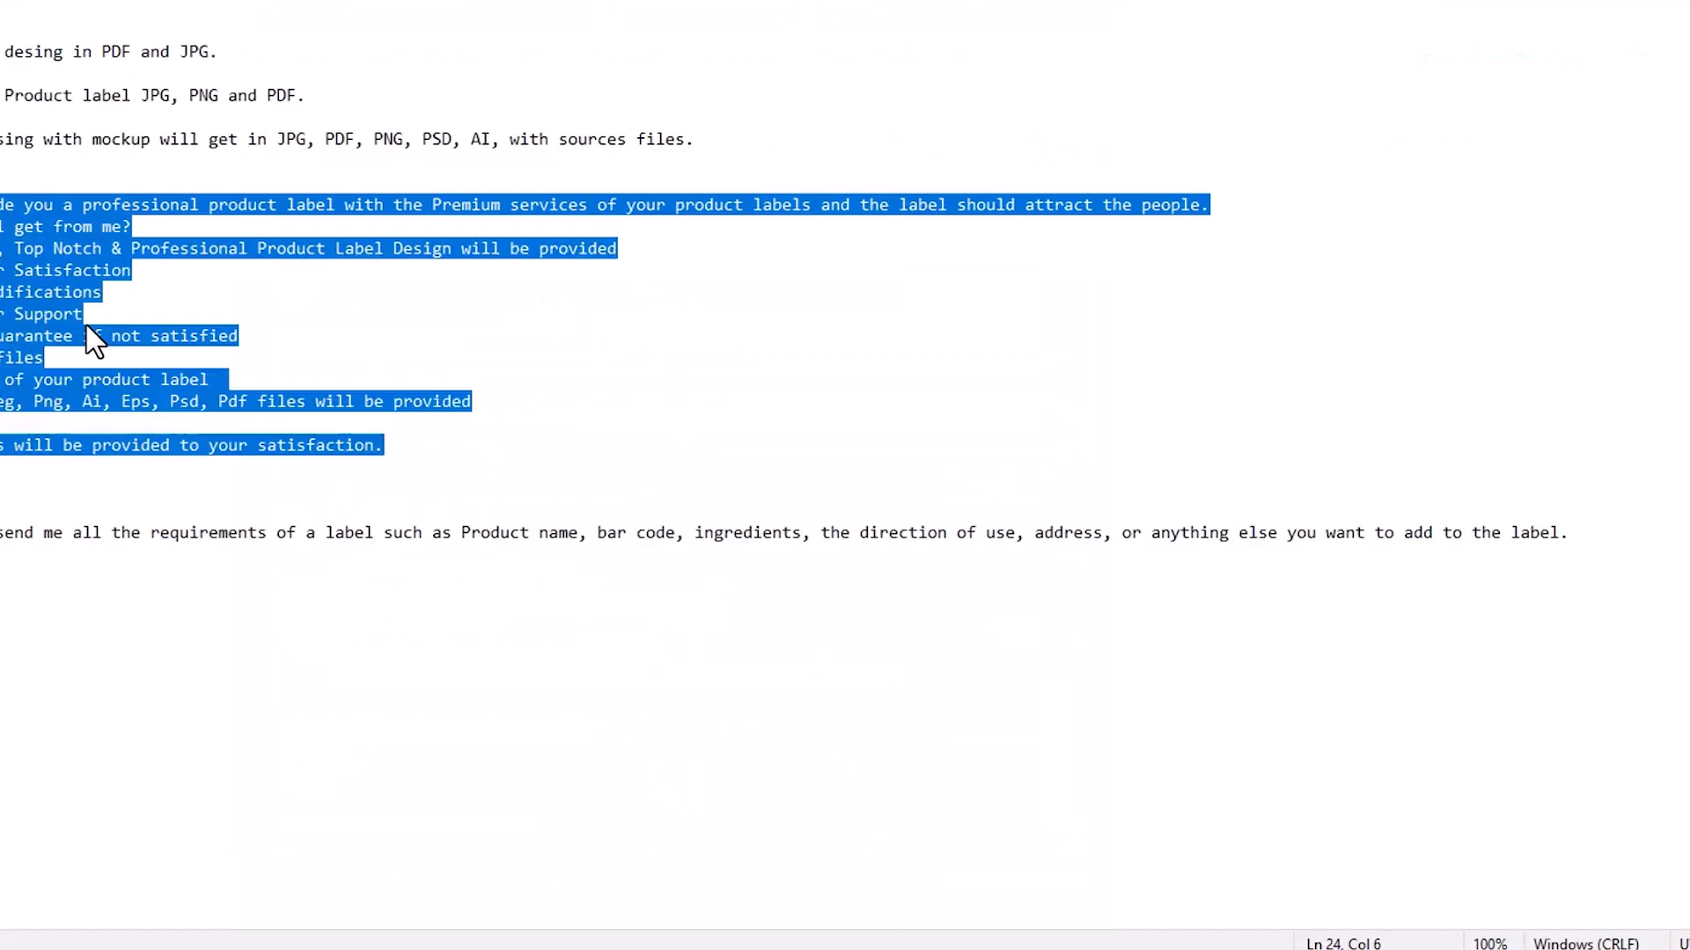
{"action": "left_click_drag", "start_coordinate": [2, 533], "coordinate": [1569, 534]}
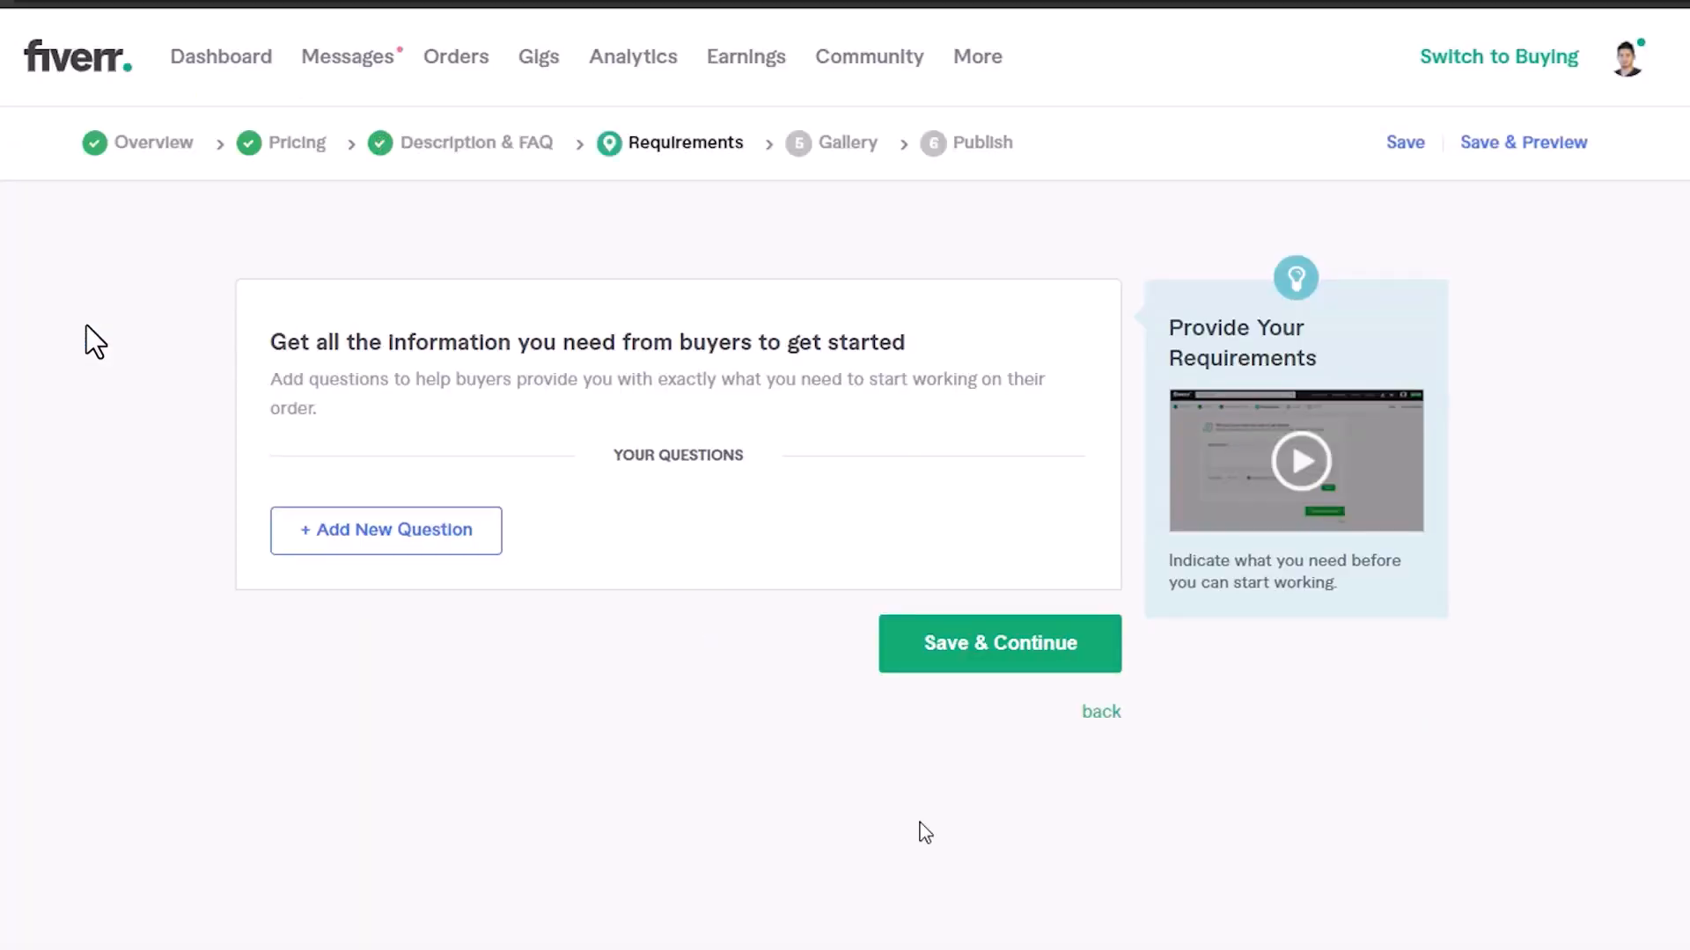
Switch to File Explorer and look through the Labels folder inside Adobe Projects on drive D
{"action": "key", "text": "super+e"}
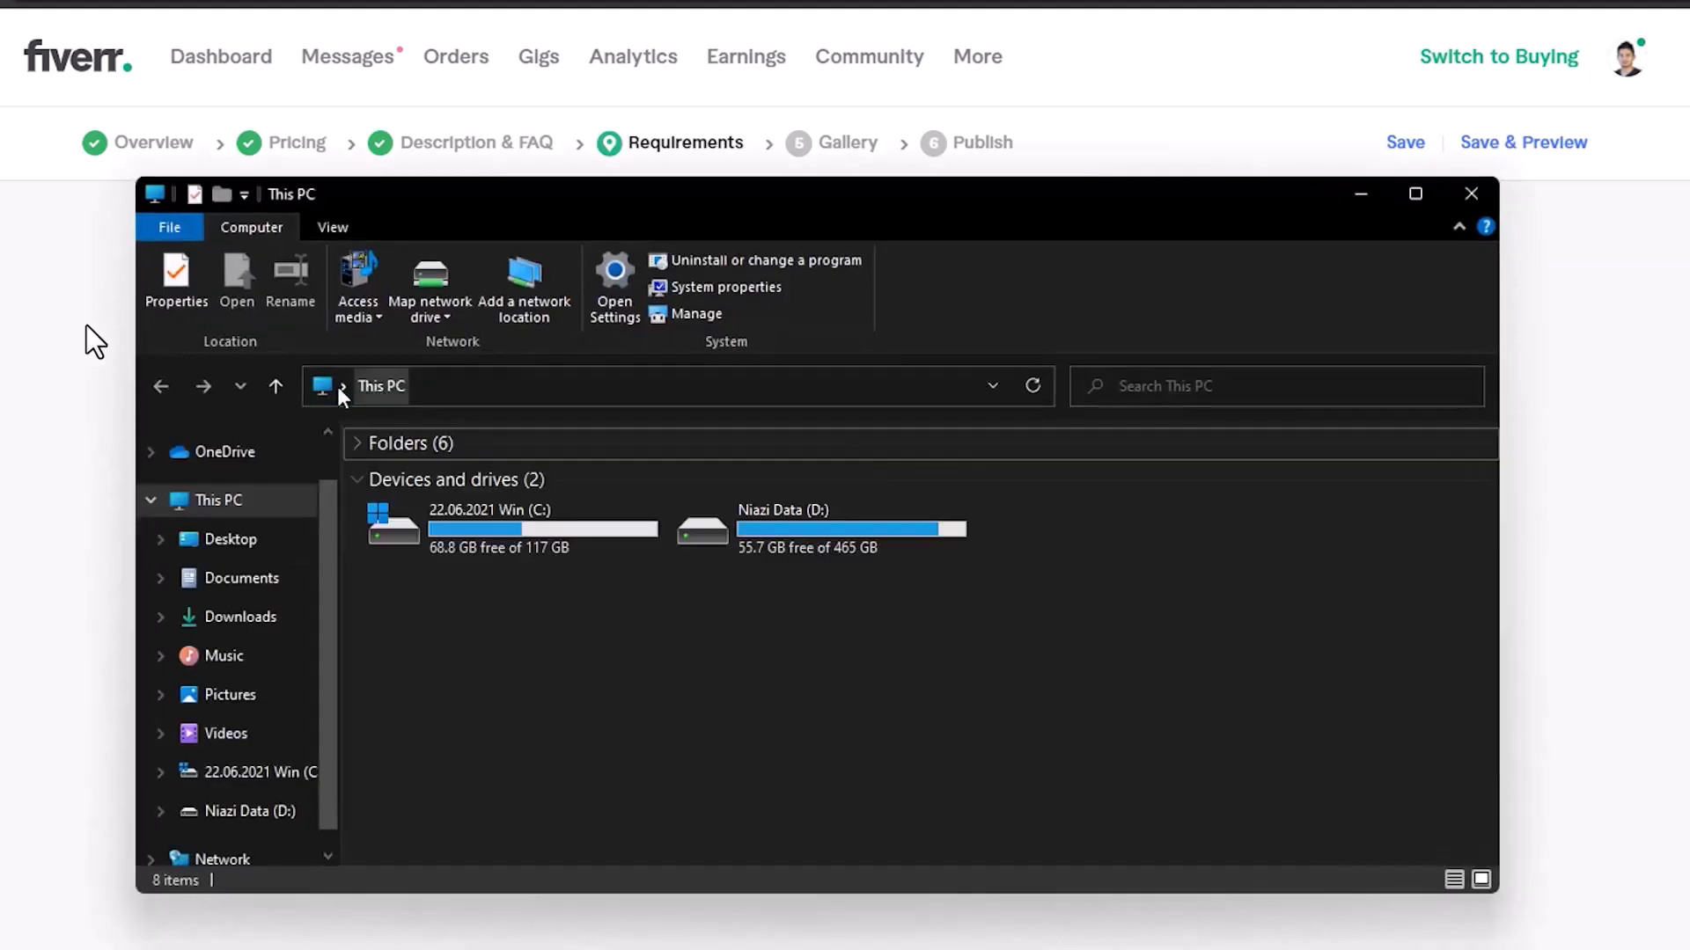
{"action": "double_click", "coordinate": [848, 200]}
{"action": "left_click", "coordinate": [27, 602]}
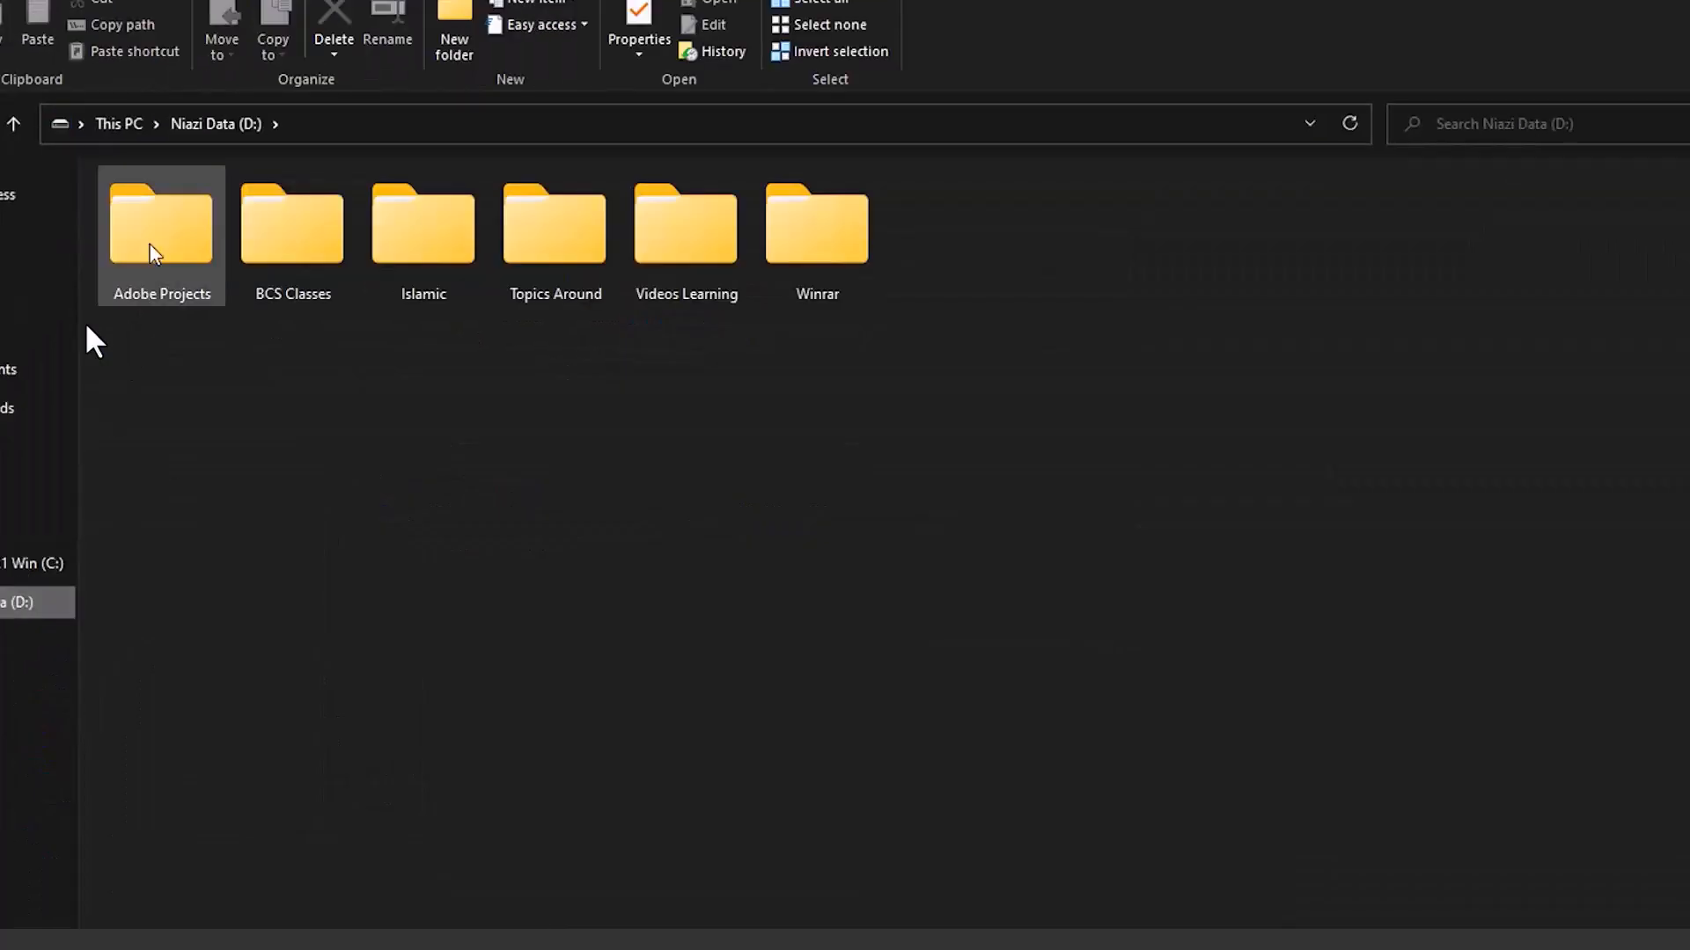
{"action": "double_click", "coordinate": [154, 247]}
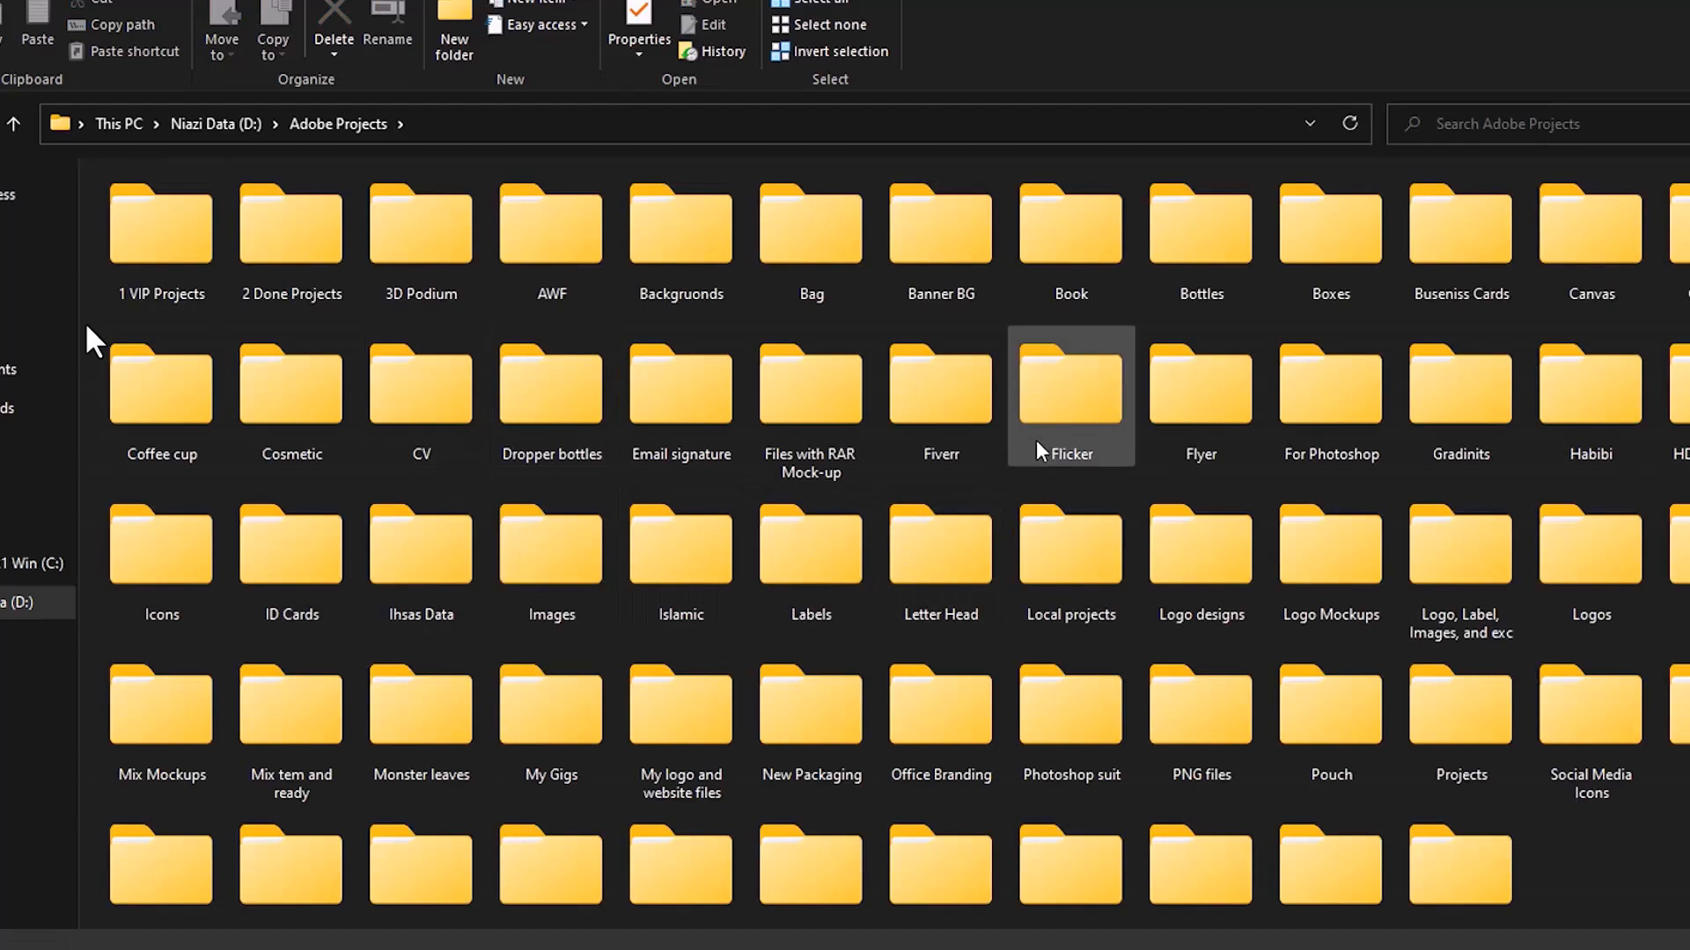
{"action": "type", "text": "le"}
{"action": "double_click", "coordinate": [845, 506]}
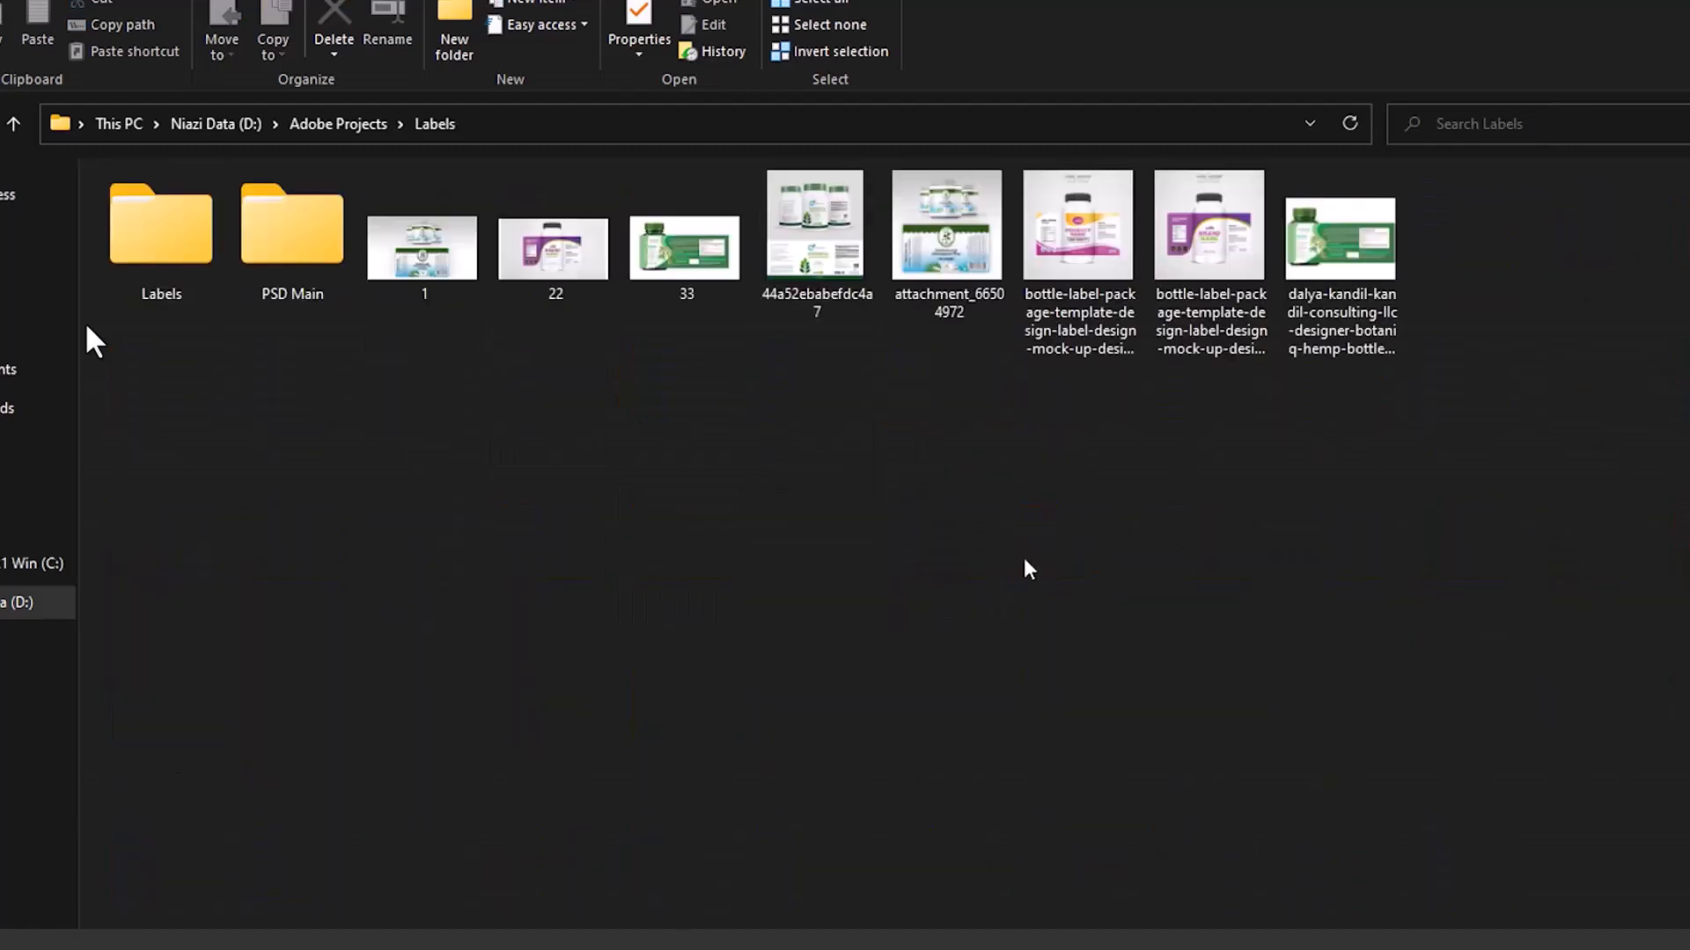
Find the Gig 2 folder under the Fiverr freelancer course's Documents > Gigs and examine its prepared label images
{"action": "left_click", "coordinate": [18, 370]}
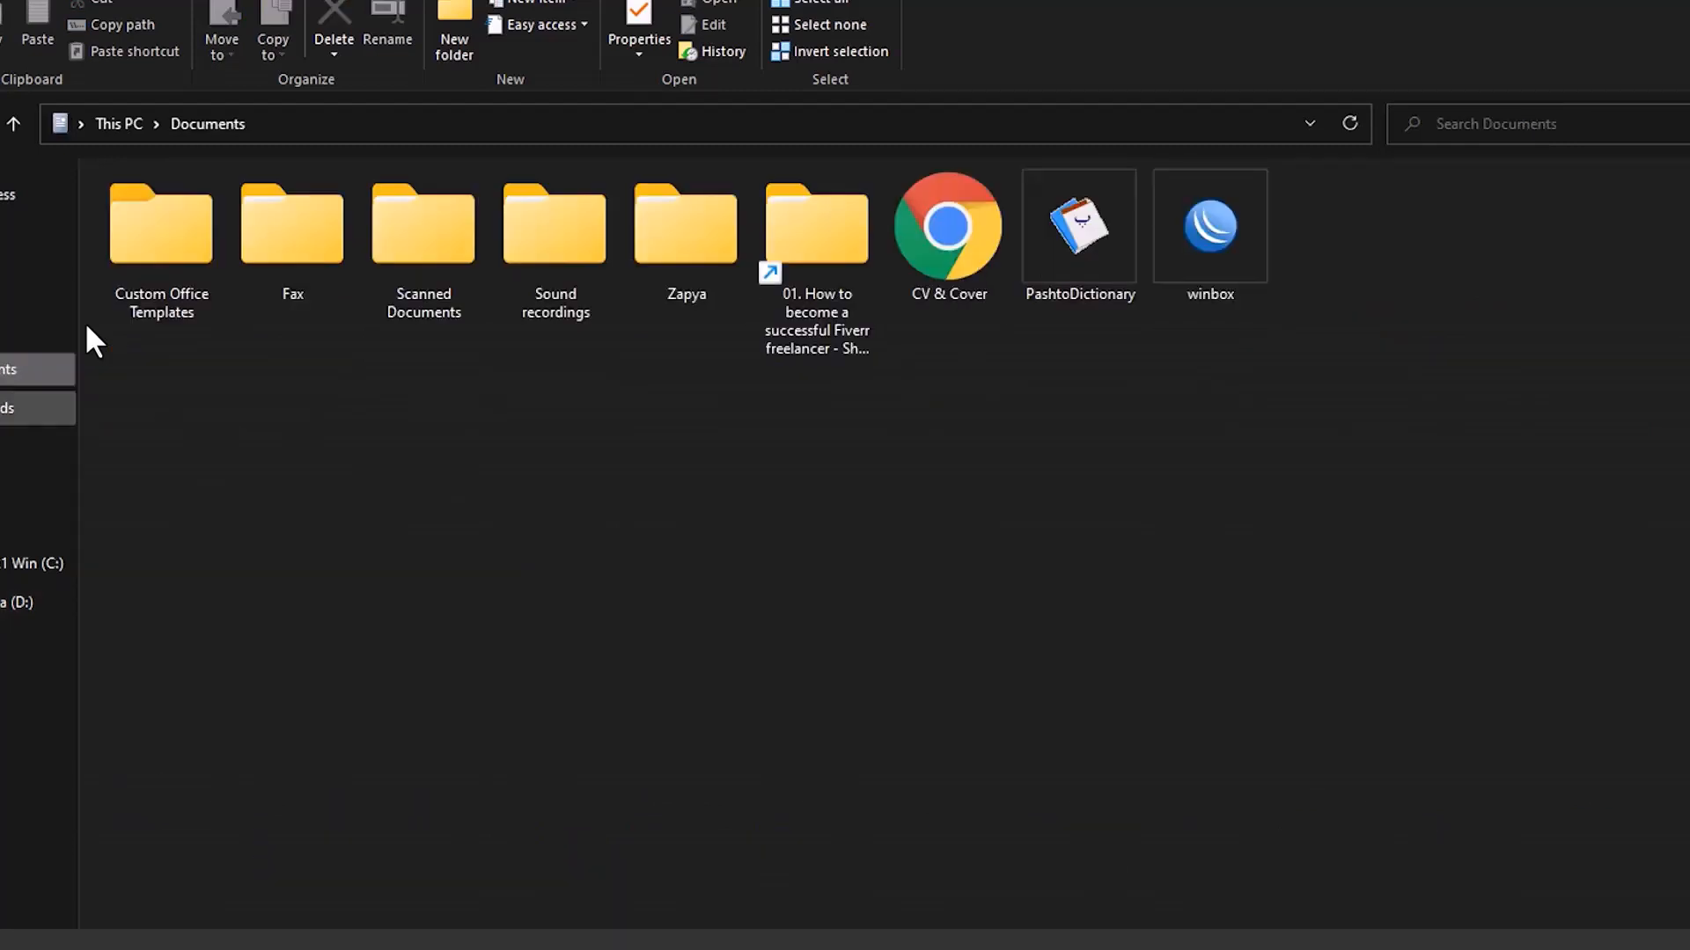
{"action": "left_click", "coordinate": [7, 406]}
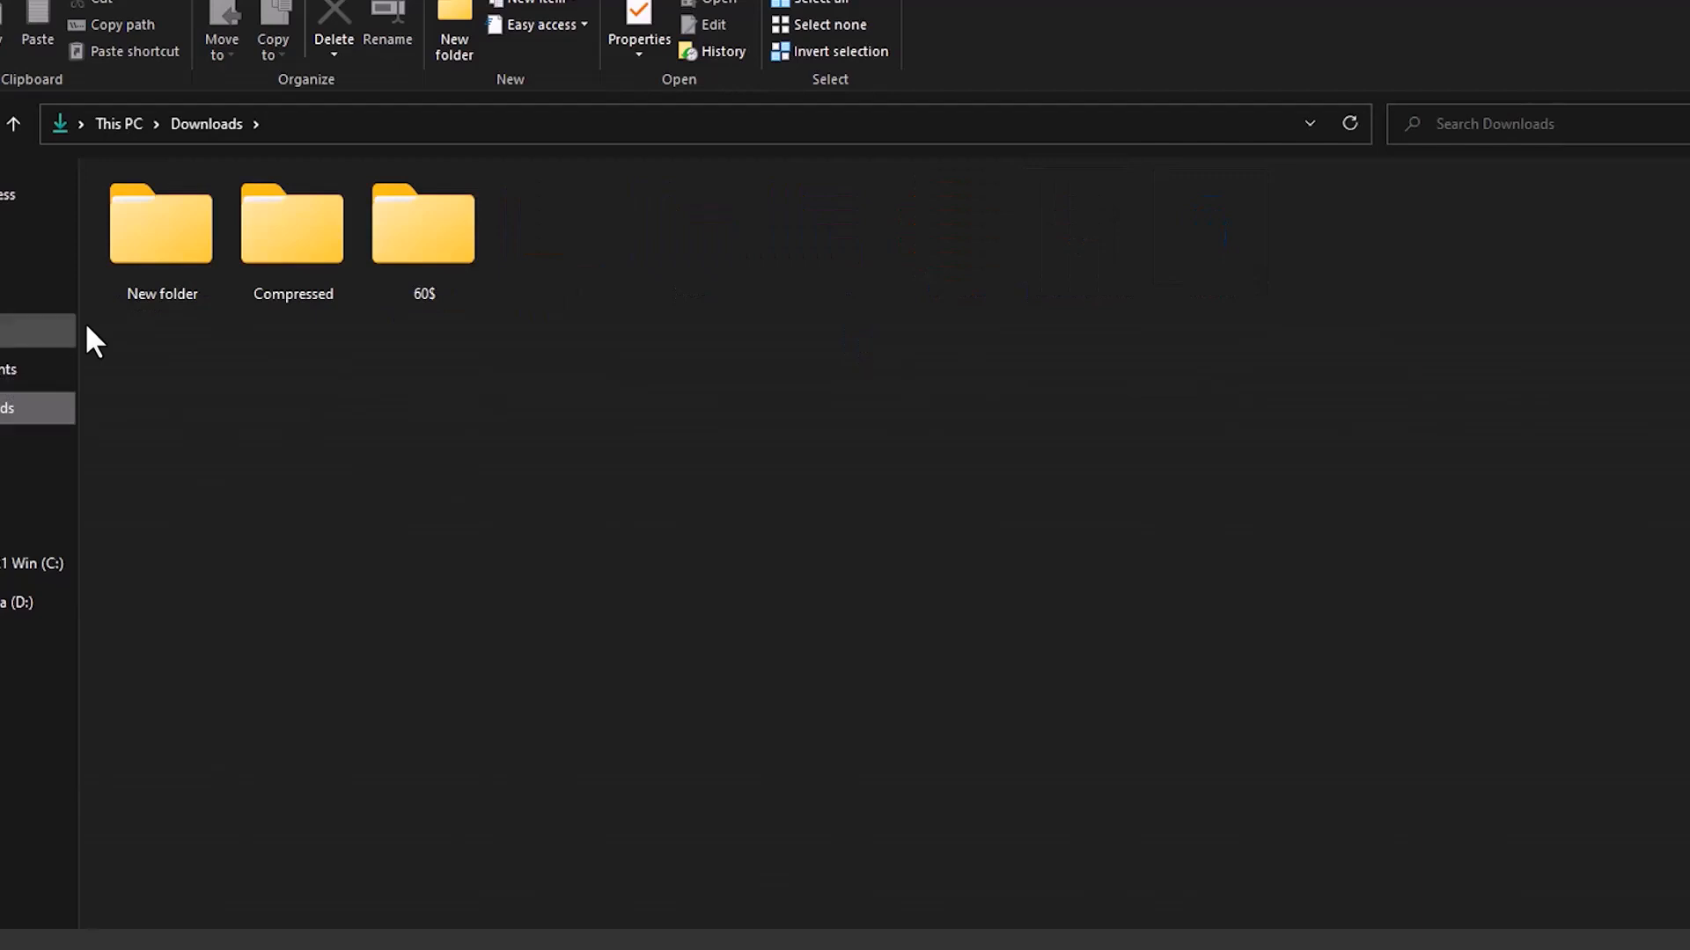
{"action": "left_click", "coordinate": [9, 370]}
{"action": "double_click", "coordinate": [808, 234]}
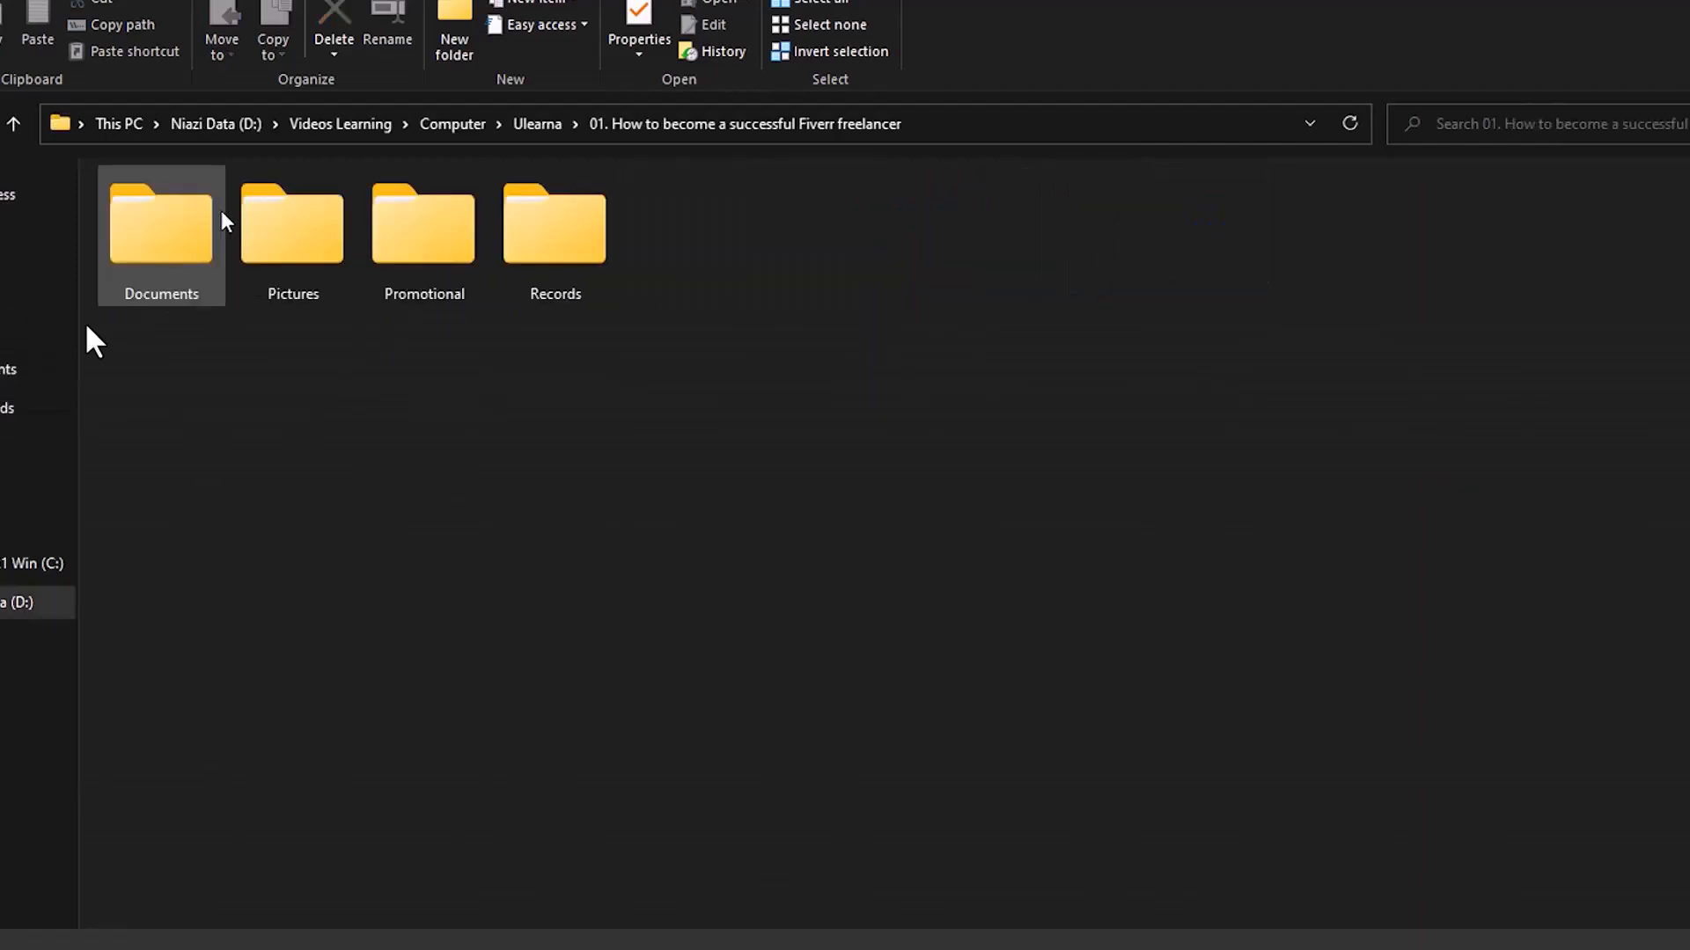
{"action": "double_click", "coordinate": [213, 220]}
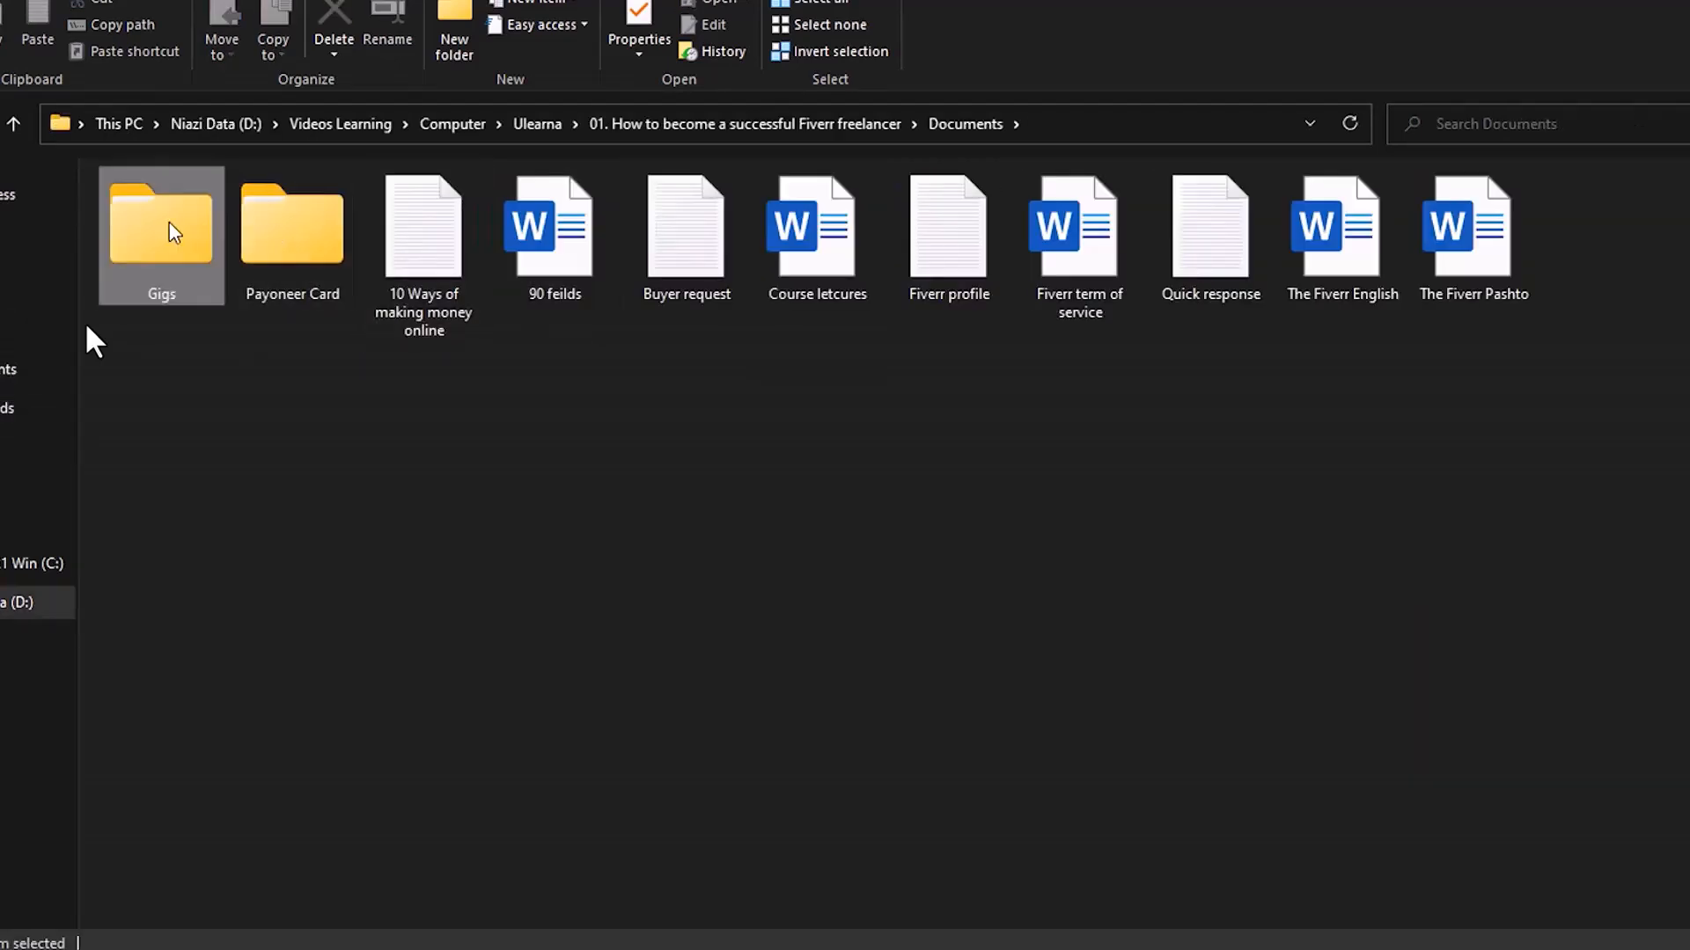
{"action": "double_click", "coordinate": [169, 222]}
{"action": "double_click", "coordinate": [276, 257]}
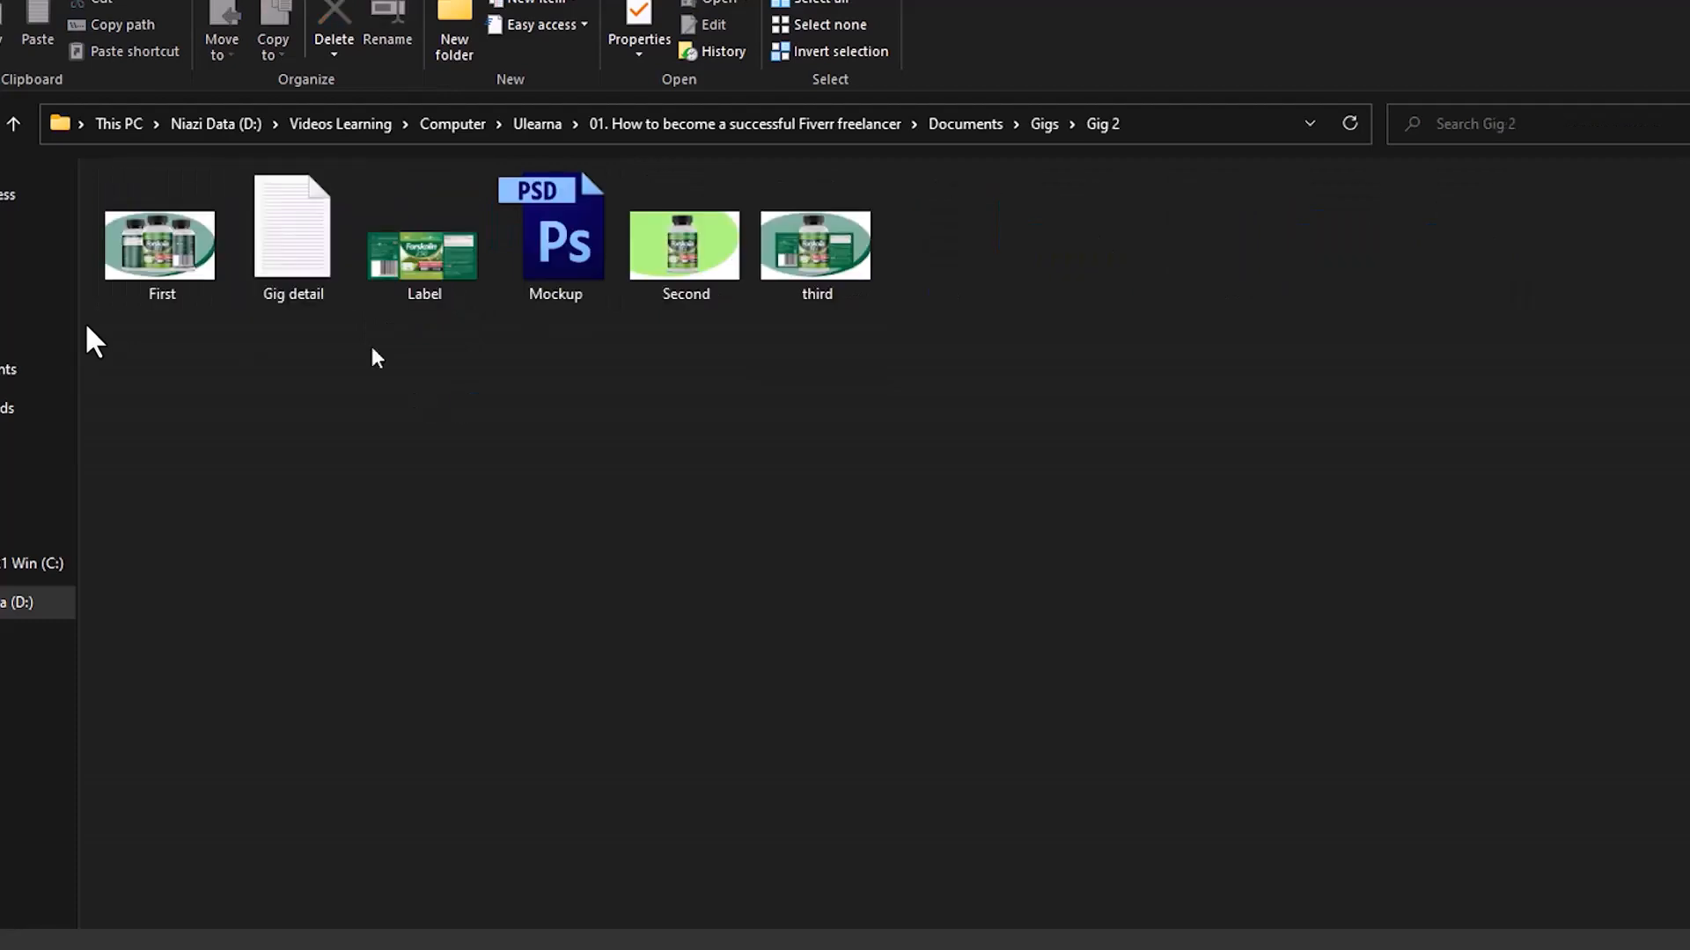
{"action": "left_click", "coordinate": [427, 287]}
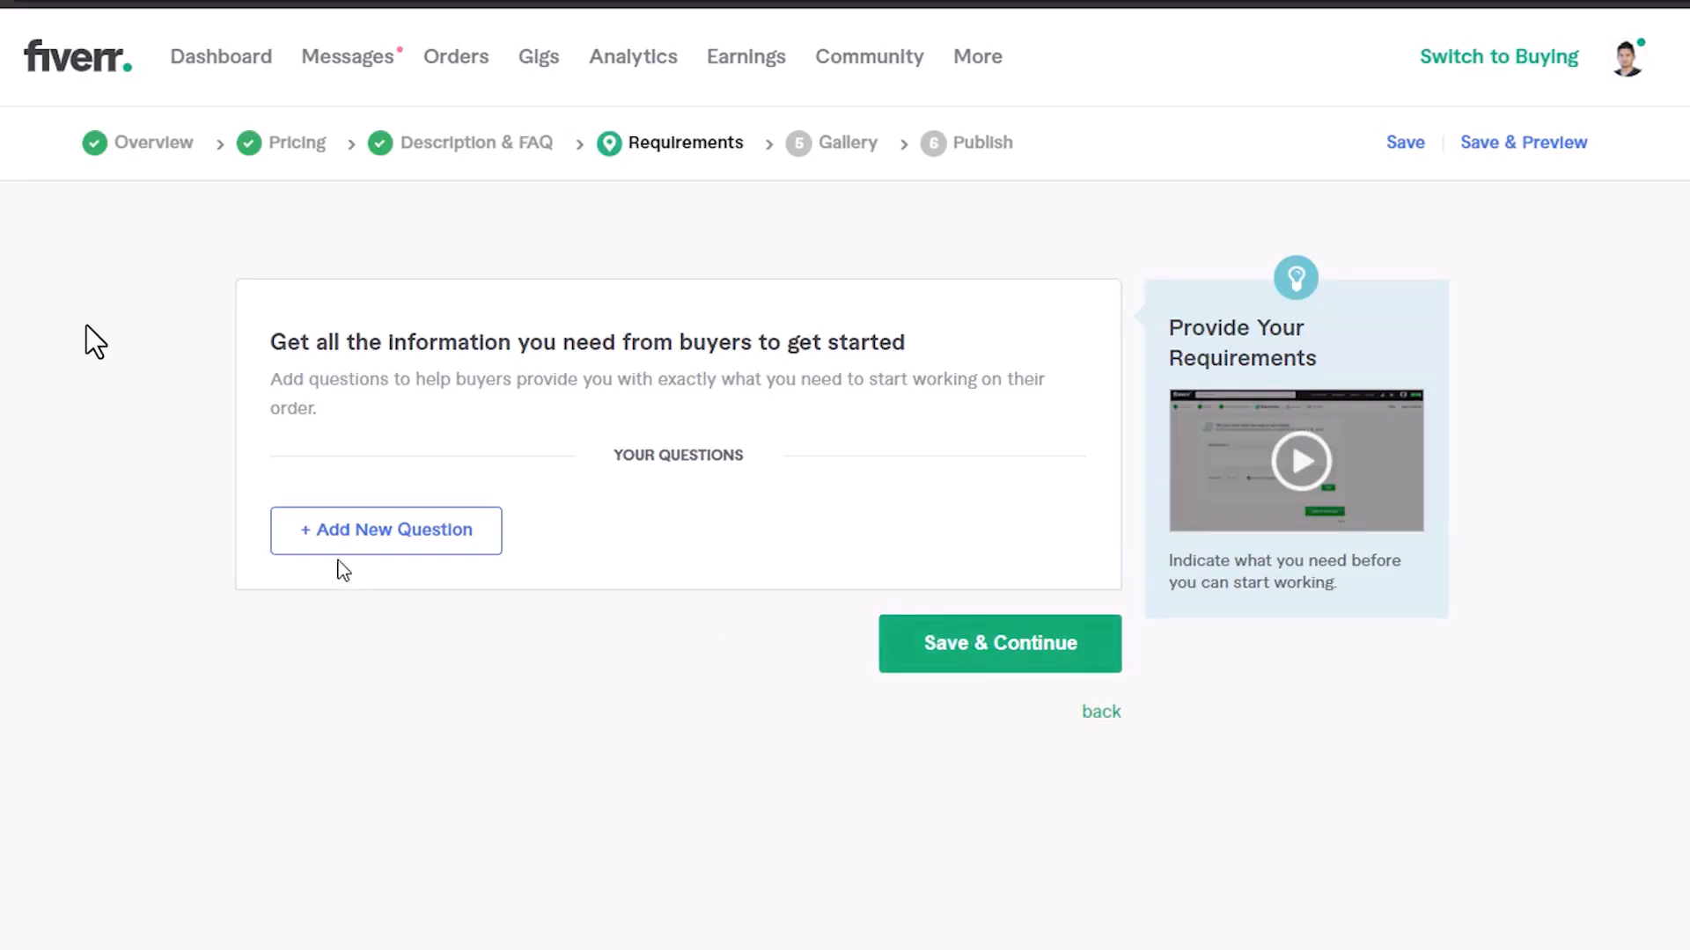
Add a required free-text question requesting product name, bar code, ingredients, direction of use, address and other label content, and continue to the gallery
{"action": "left_click", "coordinate": [388, 552]}
{"action": "type", "text": "You have to send me all the requirements of a label such as Product name, bar code, ingredients, the direction of use, address, or anything else you want to add to the label."}
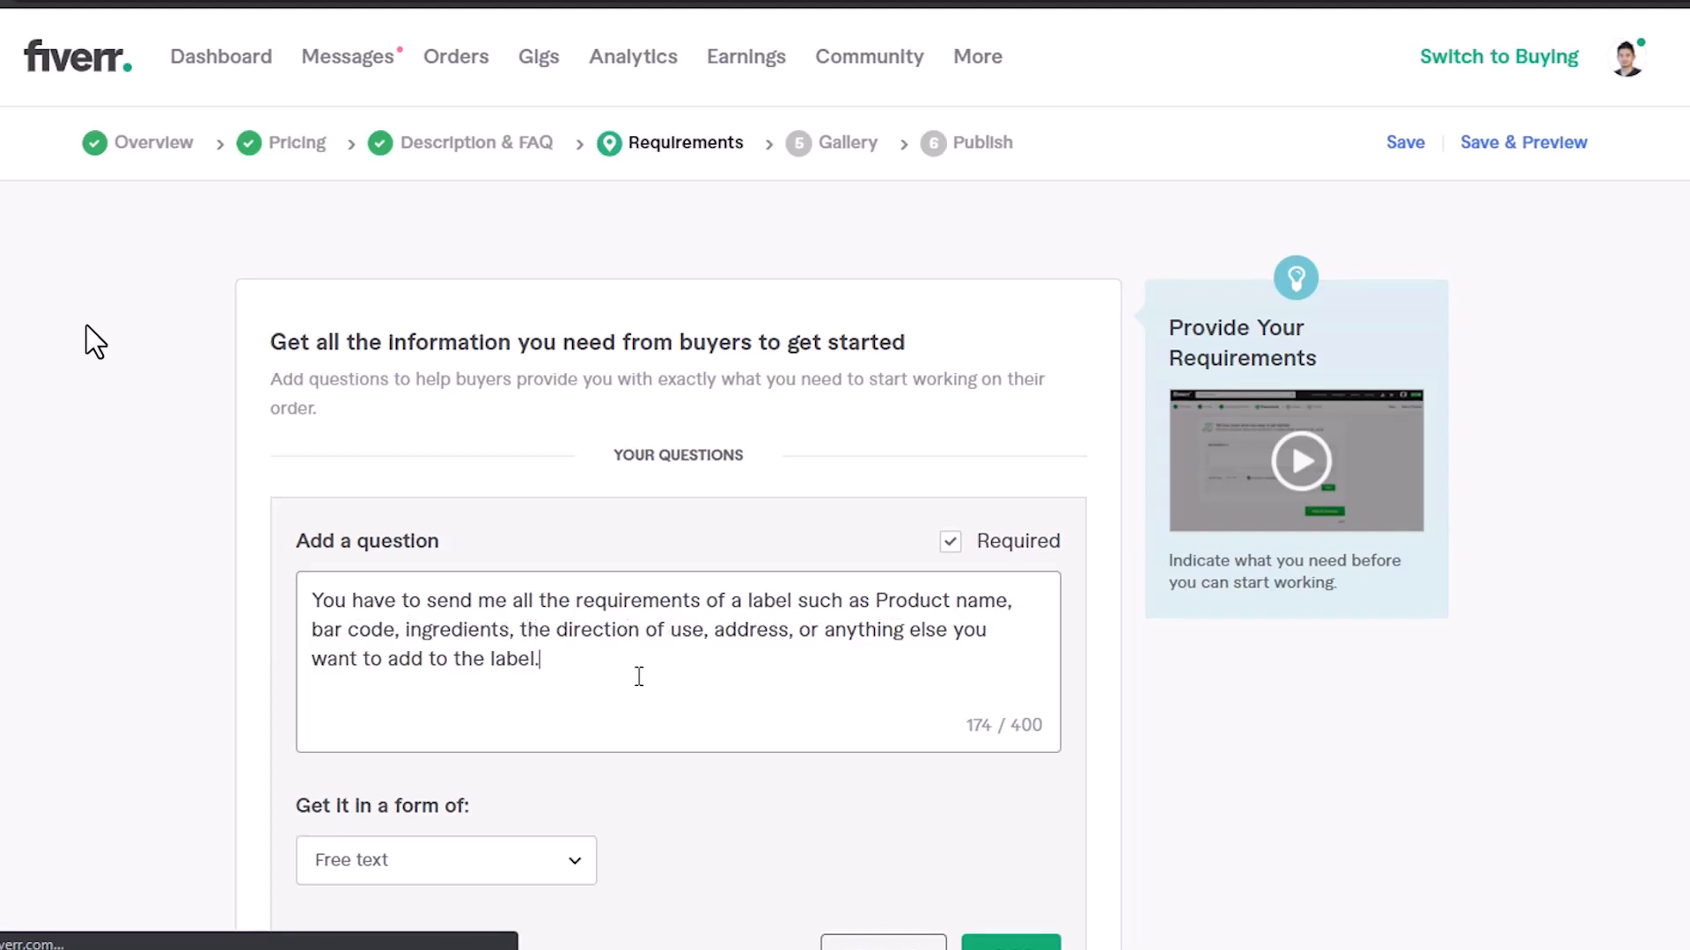
{"action": "scroll", "coordinate": [124, 612], "scroll_direction": "down", "scroll_amount": 5}
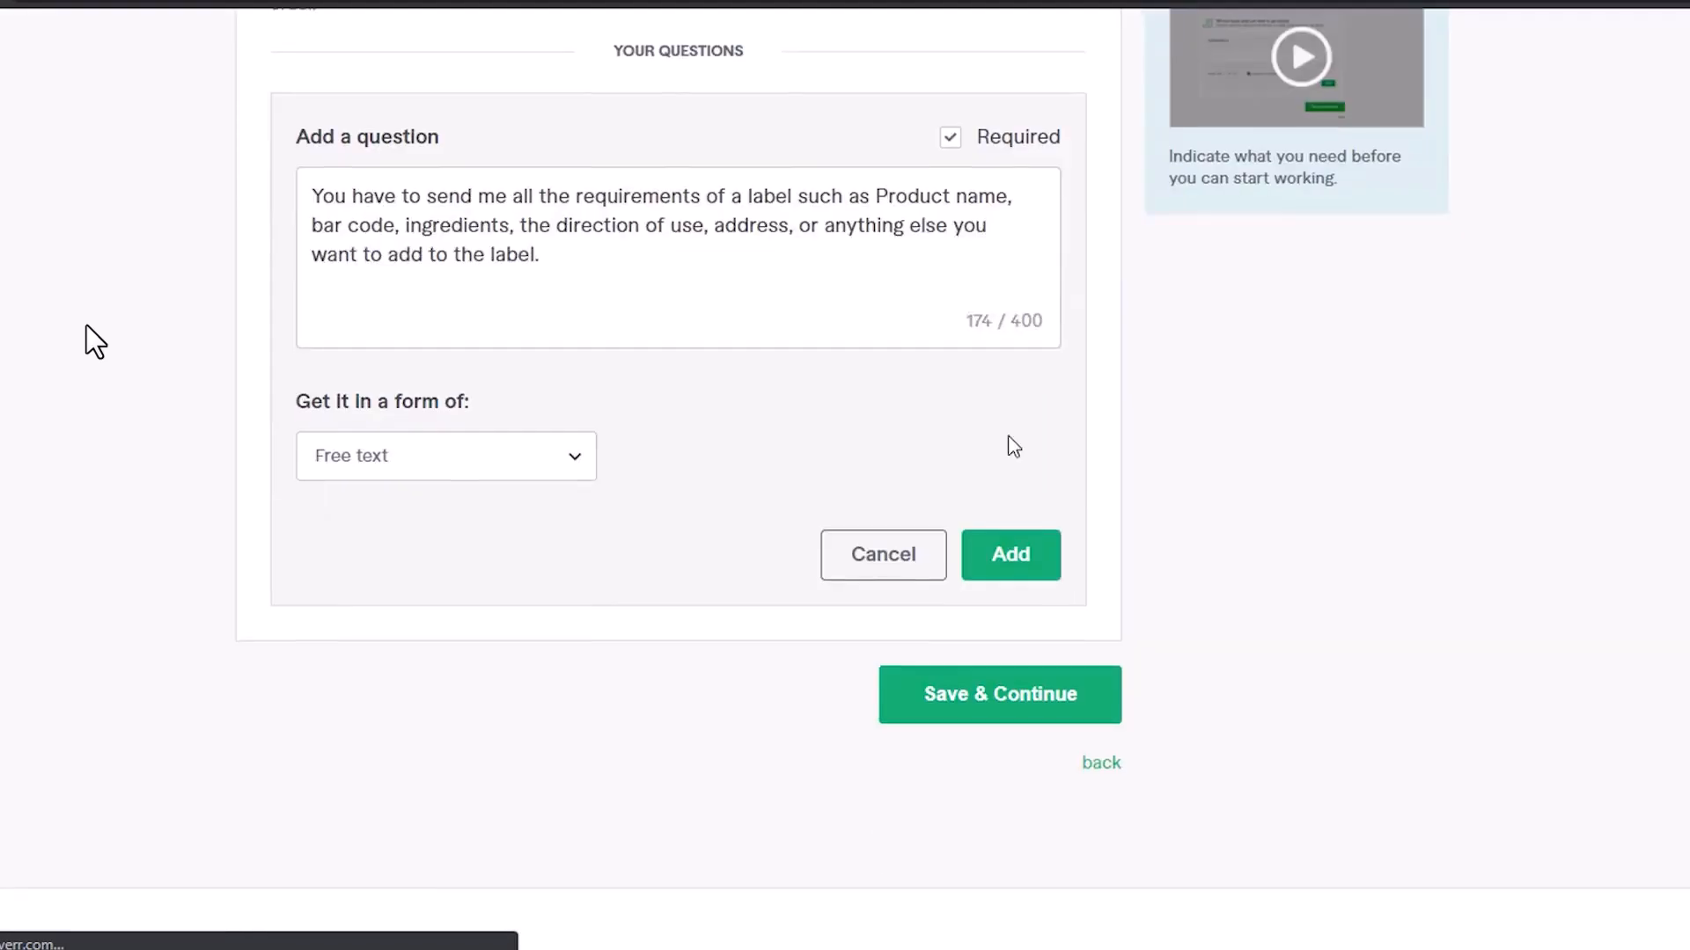
{"action": "left_click", "coordinate": [1032, 554]}
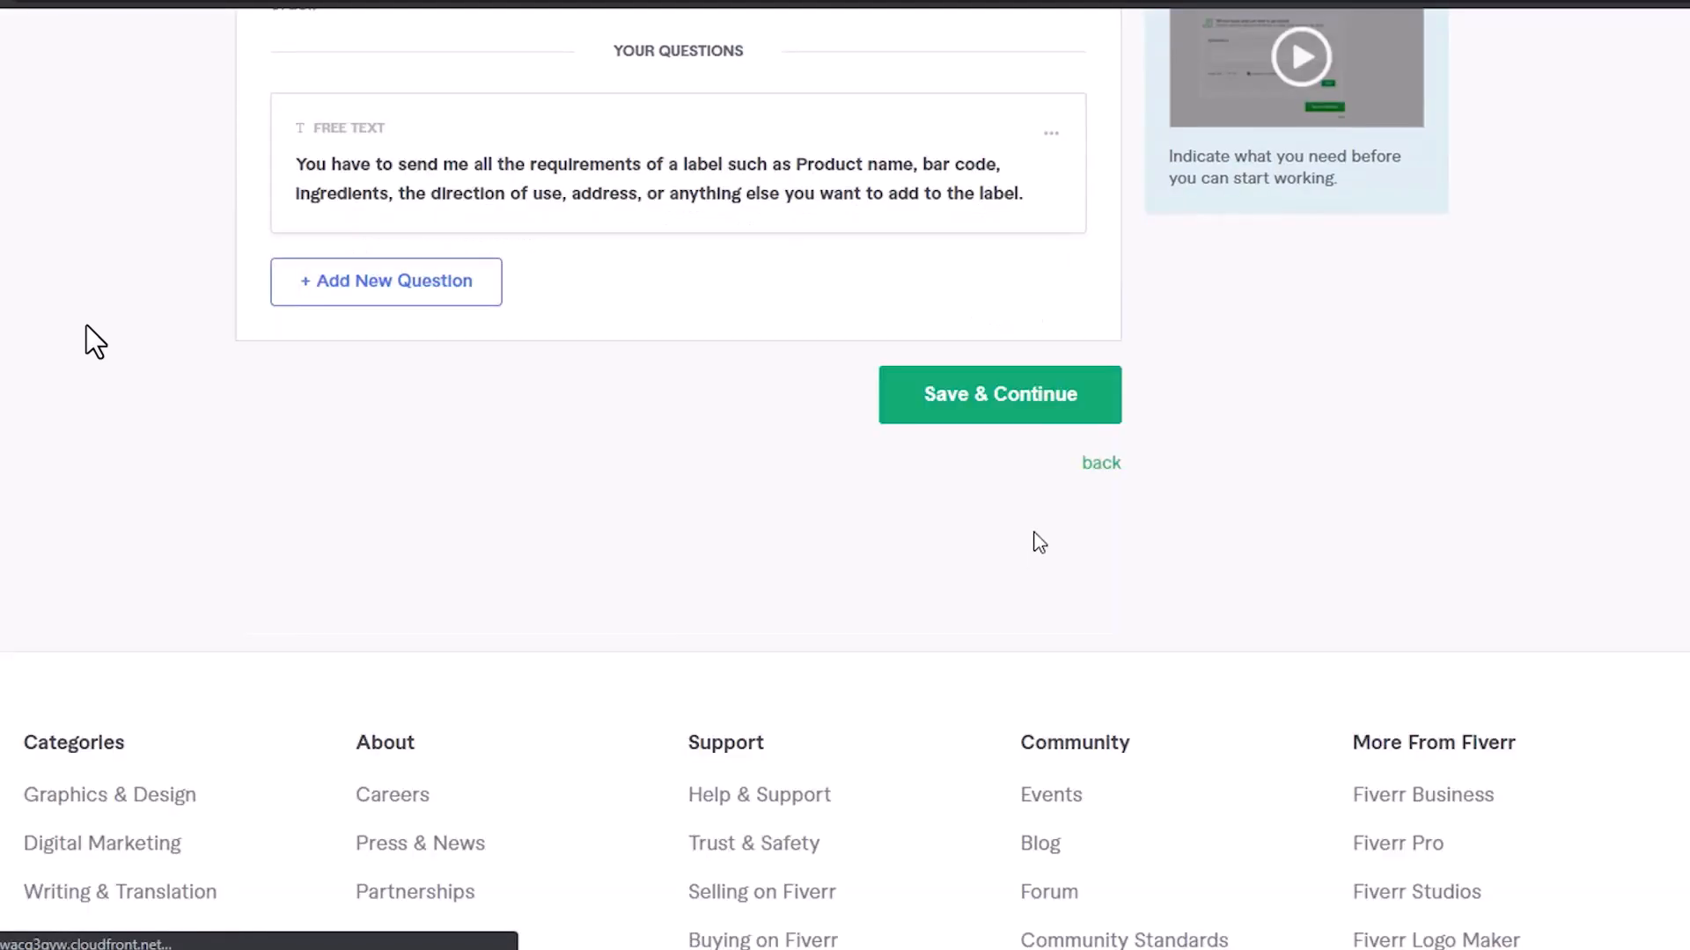
{"action": "left_click", "coordinate": [1034, 407]}
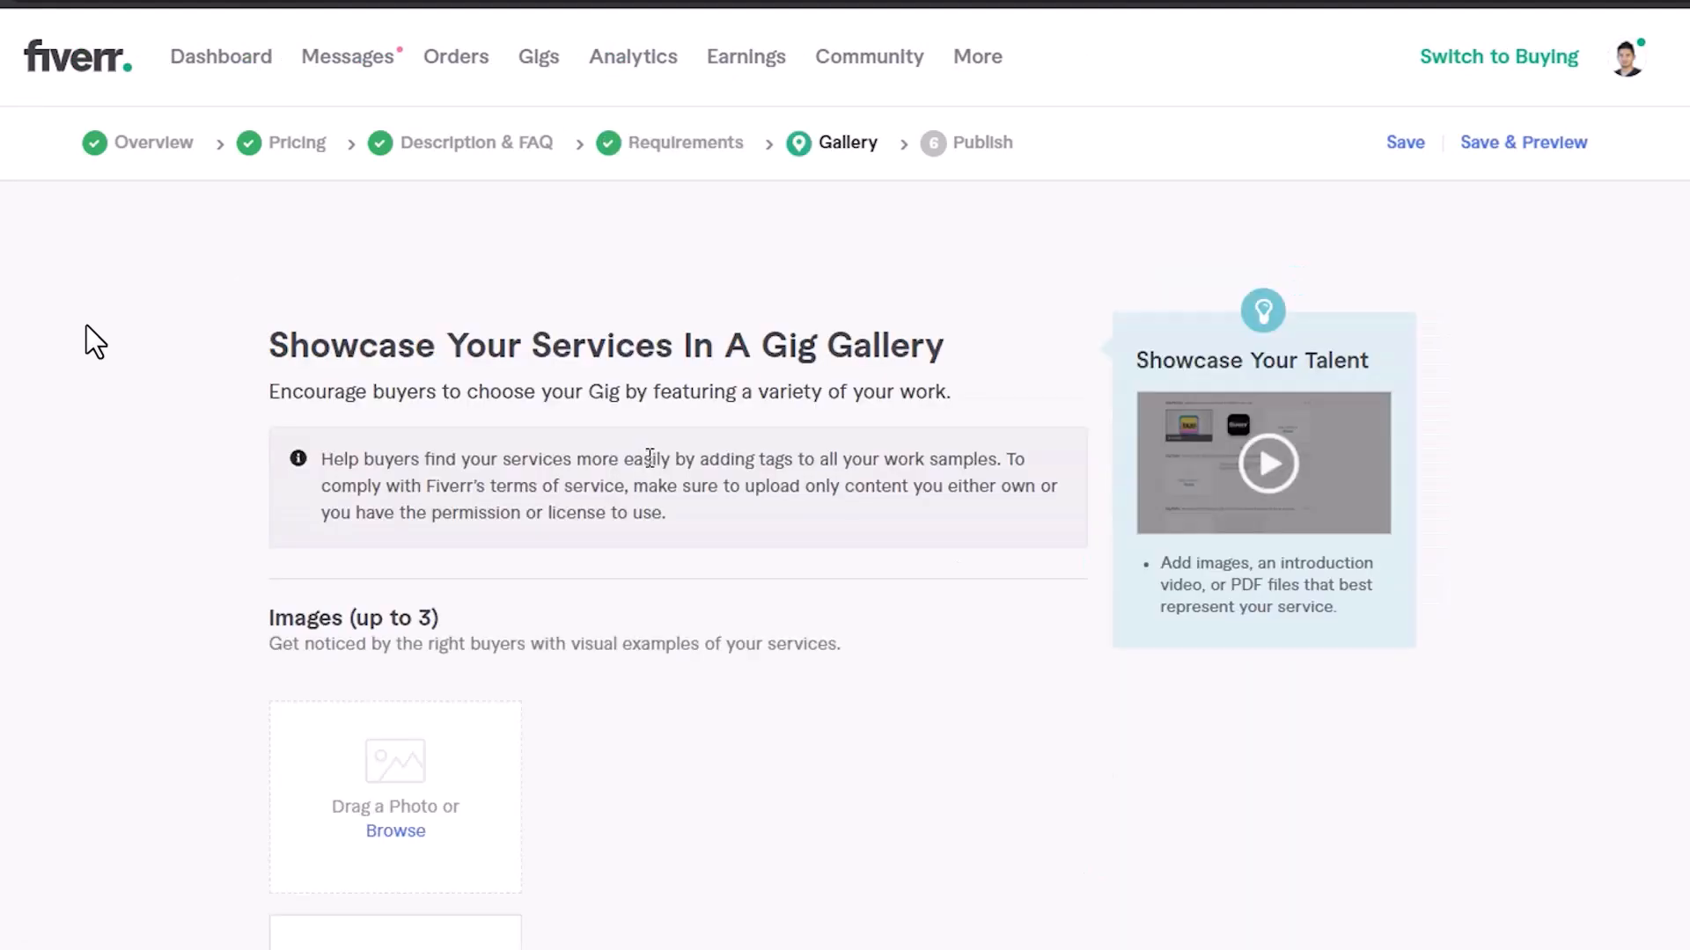
Upload the image First from the course's Gigs > Gig 2 folder as the gallery's first photo
{"action": "scroll", "coordinate": [448, 571], "scroll_direction": "down", "scroll_amount": 6}
{"action": "left_click", "coordinate": [395, 225]}
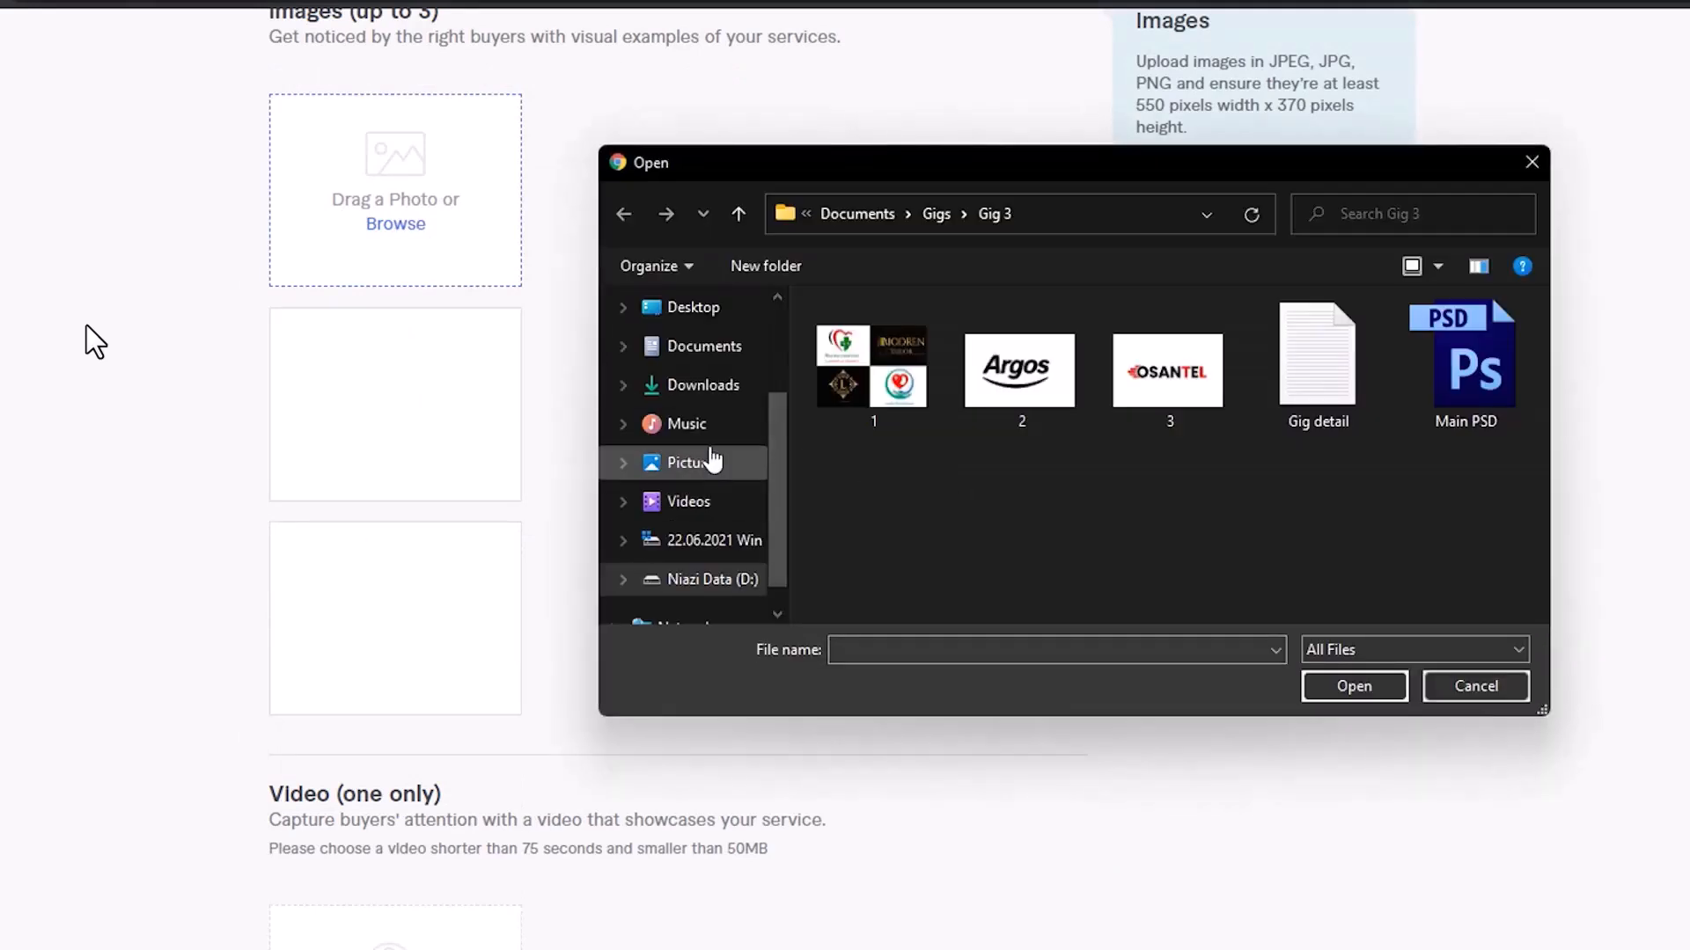
{"action": "left_click", "coordinate": [709, 461]}
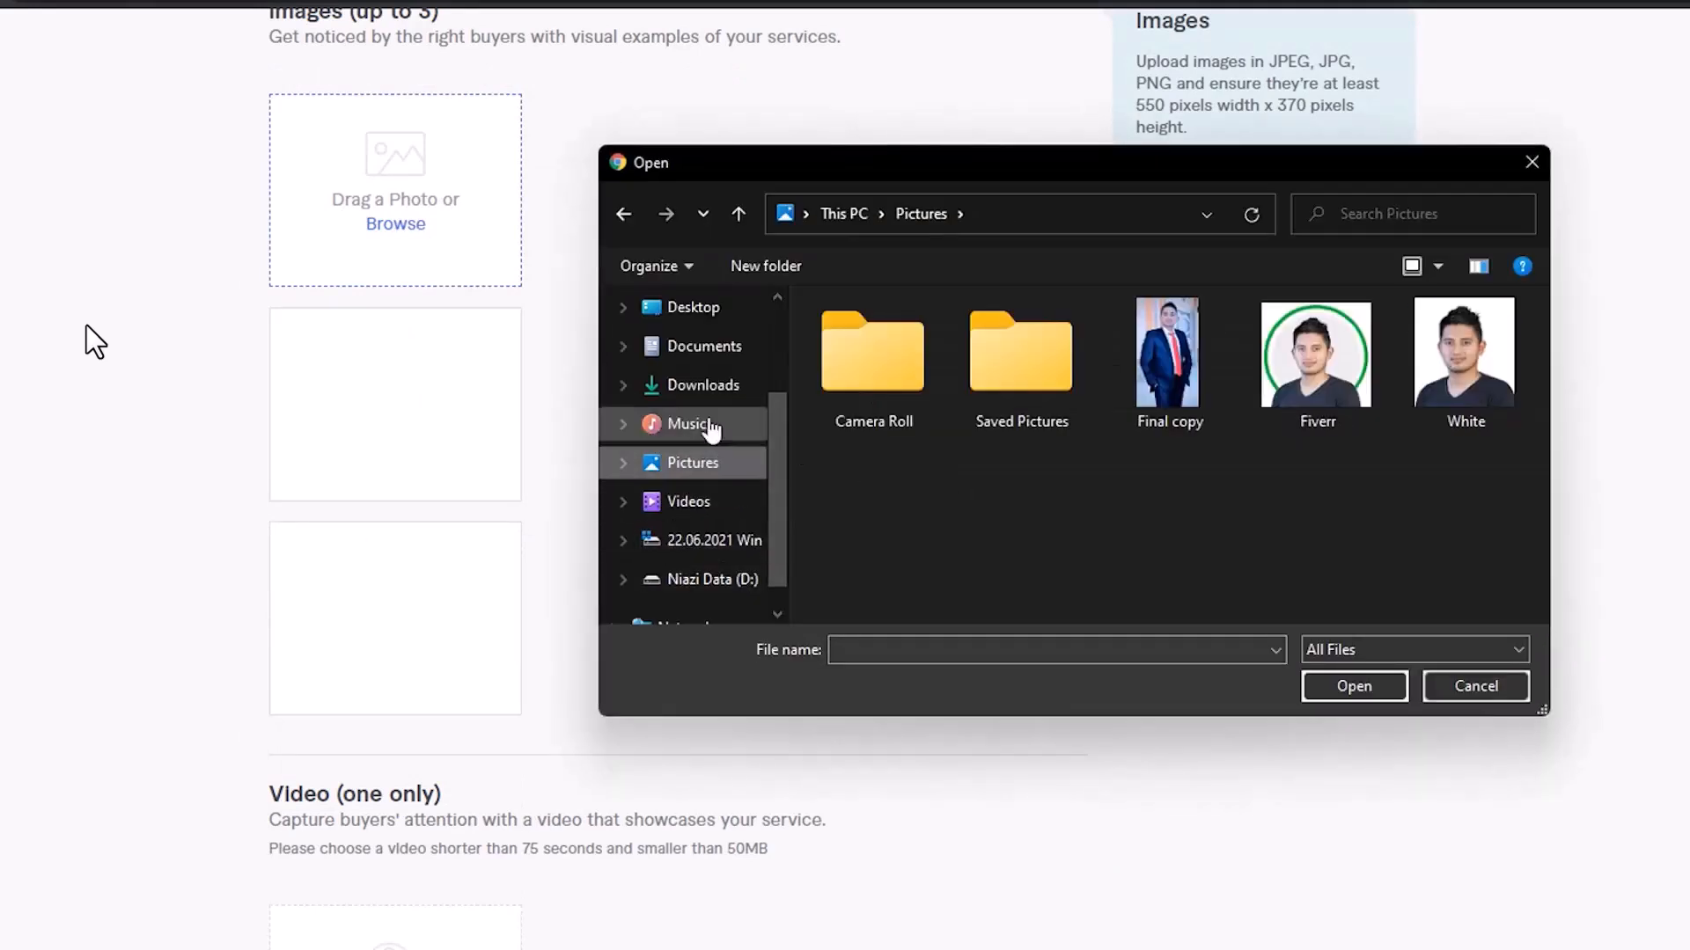
{"action": "left_click", "coordinate": [704, 384]}
{"action": "left_click", "coordinate": [704, 346]}
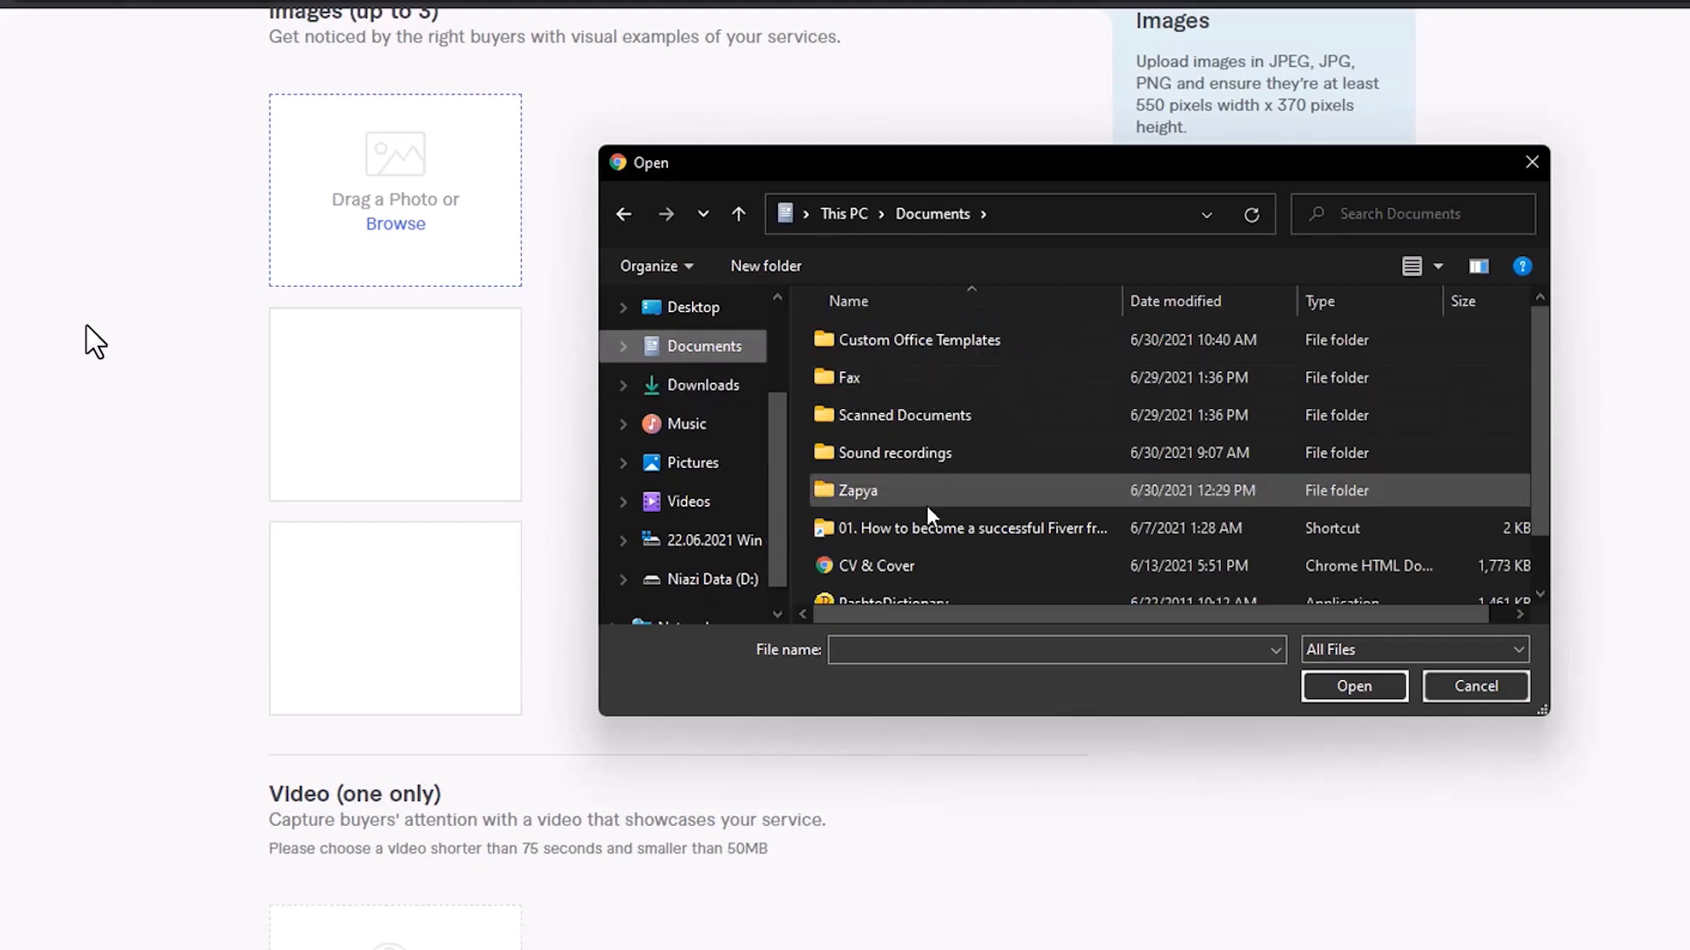
{"action": "double_click", "coordinate": [947, 530]}
{"action": "double_click", "coordinate": [888, 342]}
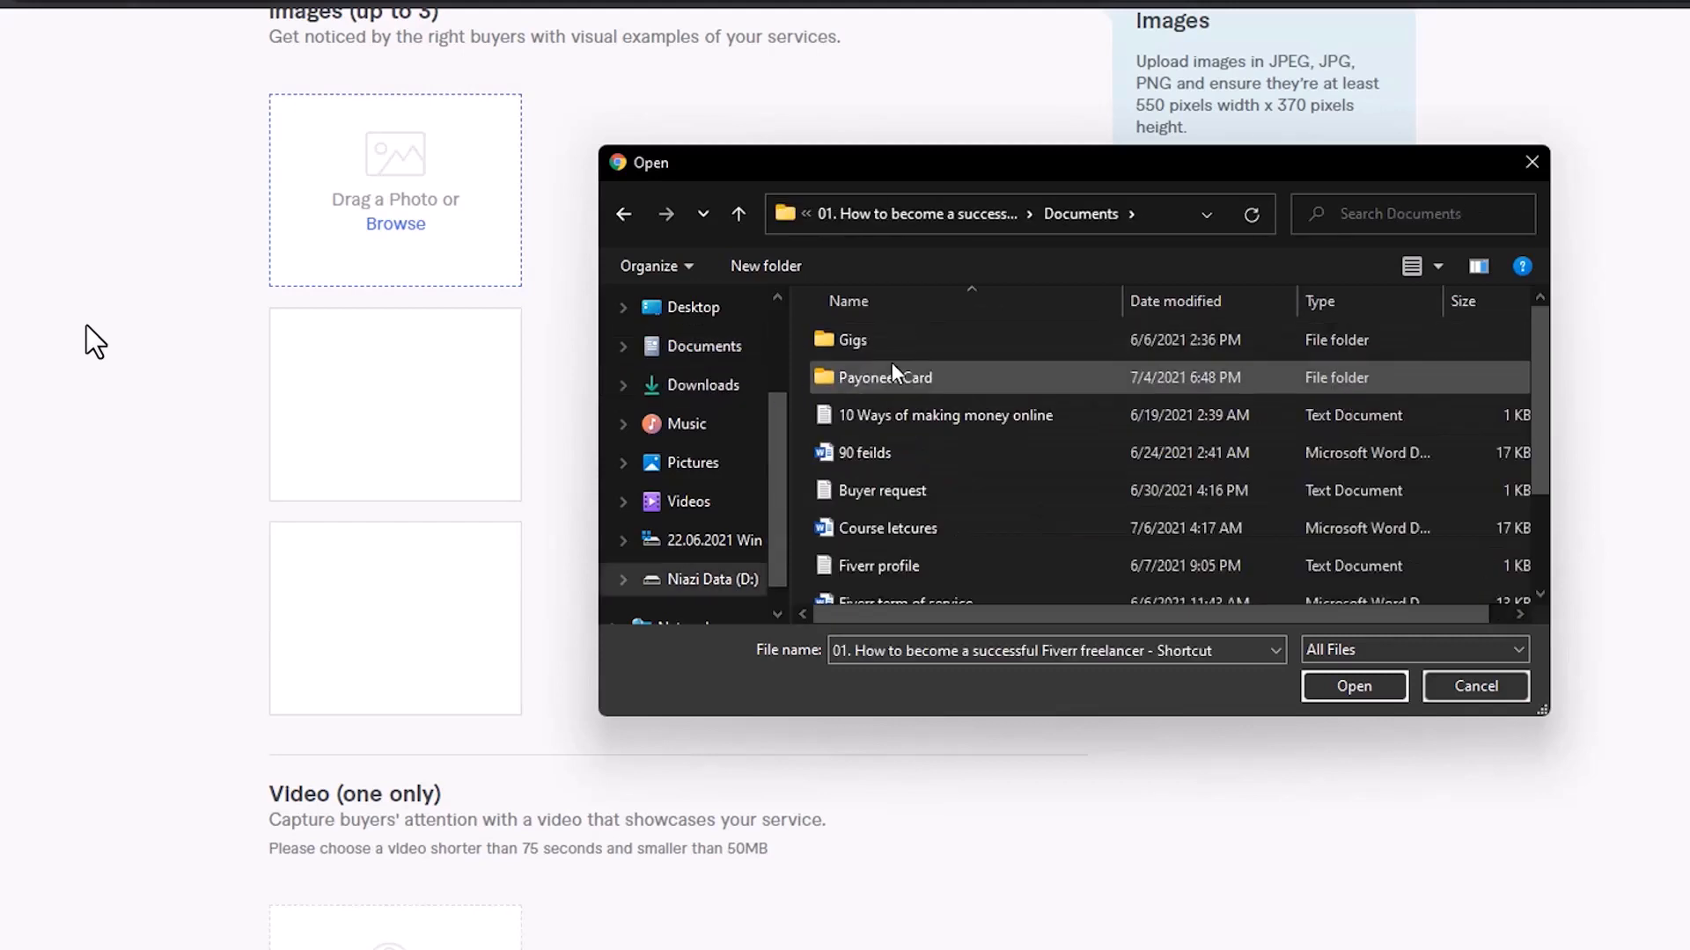
{"action": "double_click", "coordinate": [894, 339]}
{"action": "double_click", "coordinate": [1023, 352]}
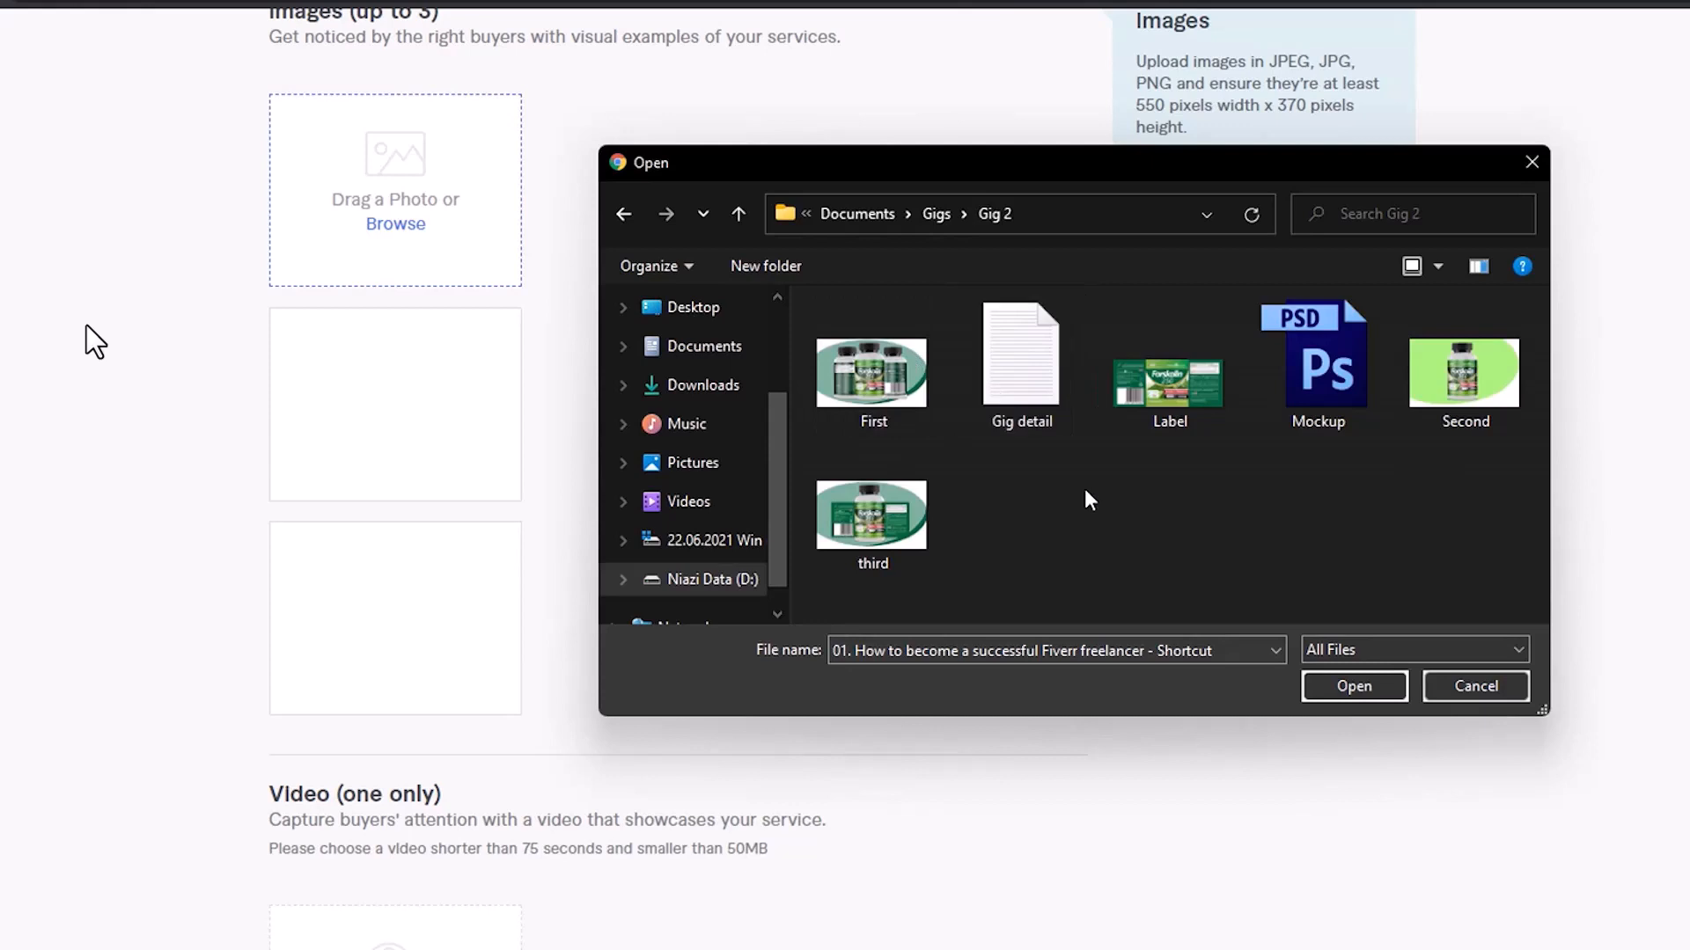
{"action": "double_click", "coordinate": [889, 387]}
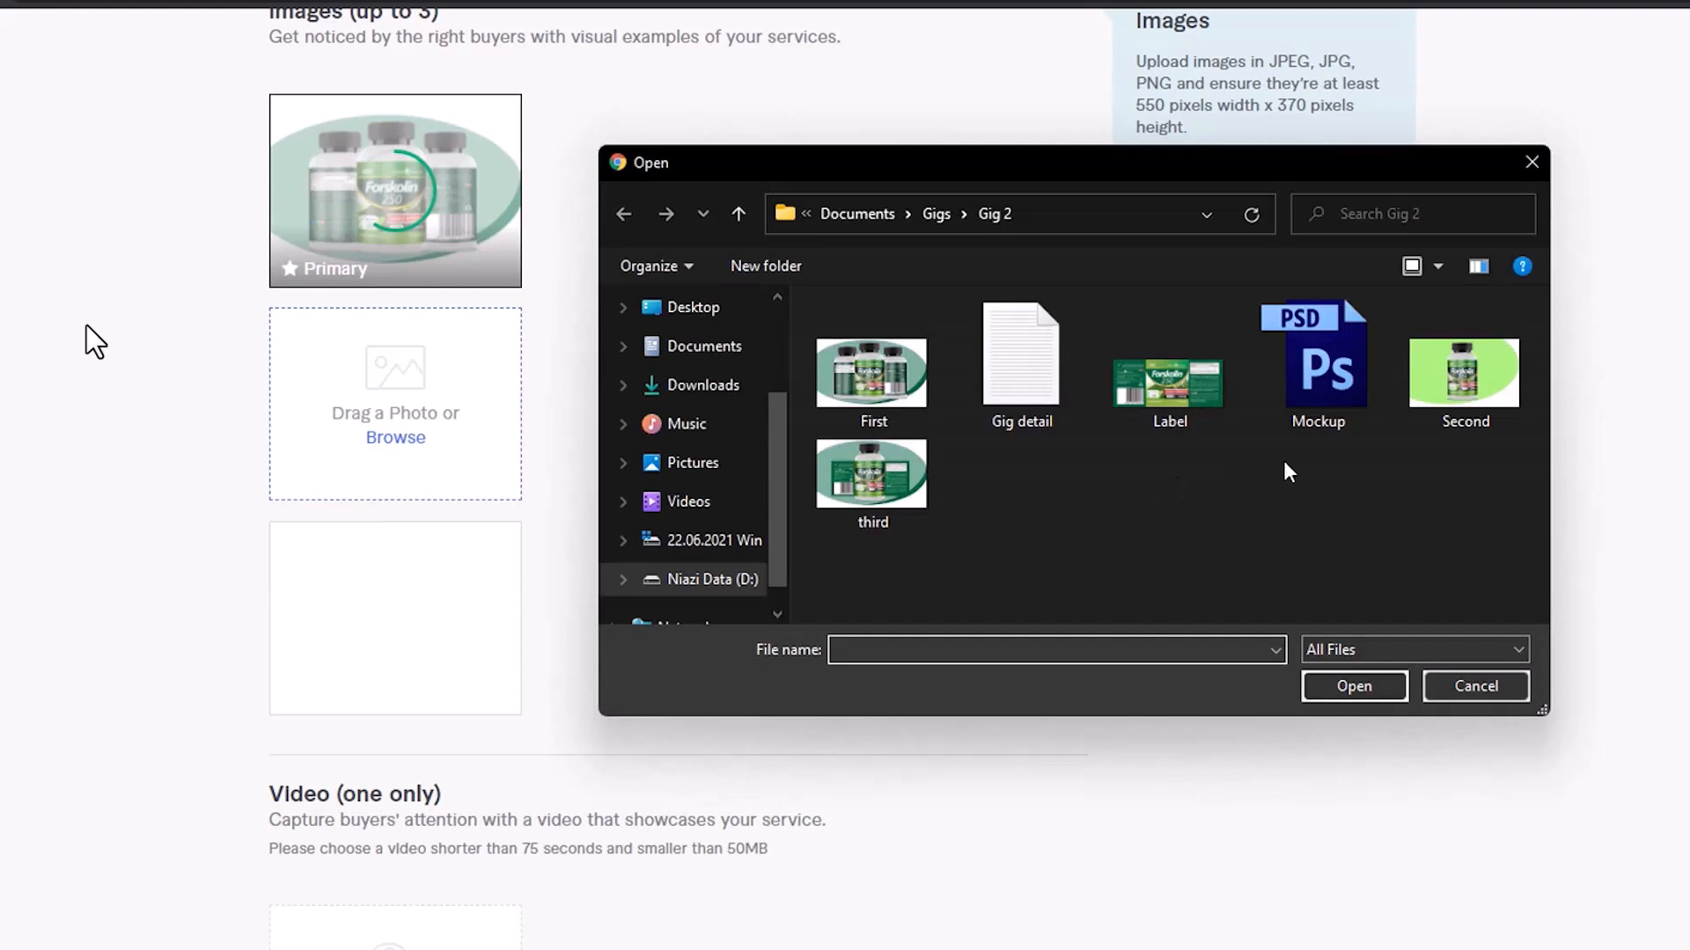
Upload the images Second and third from the Gig 2 folder into the two remaining gallery photo slots
{"action": "double_click", "coordinate": [1444, 384]}
{"action": "left_click", "coordinate": [394, 653]}
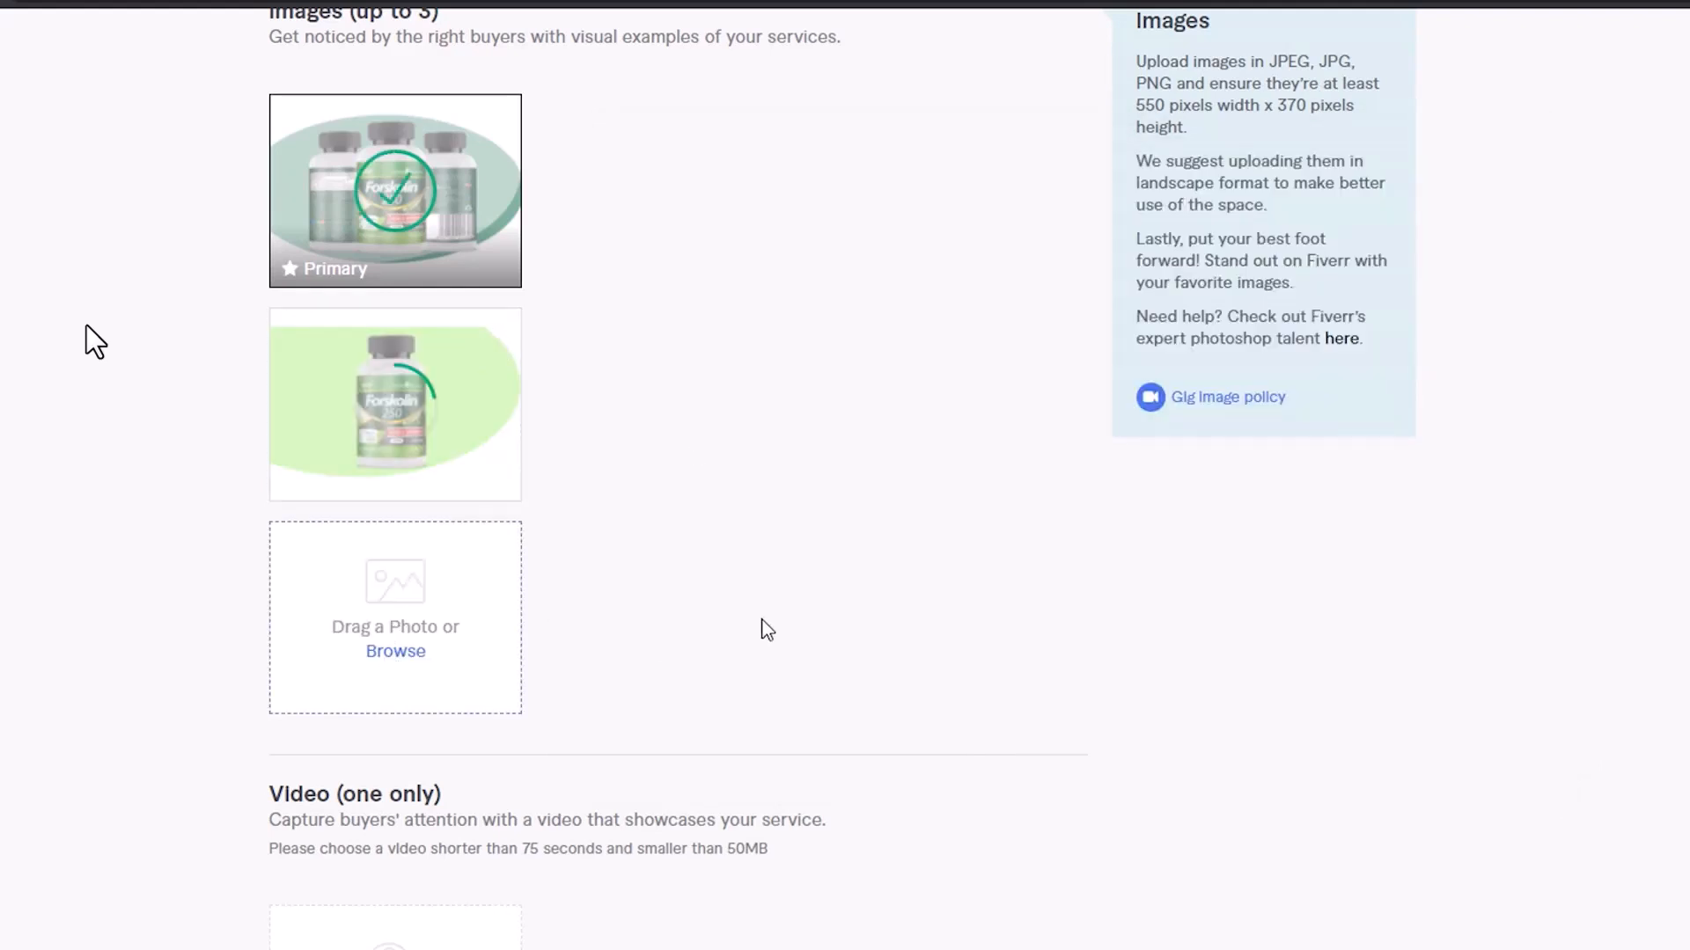
{"action": "double_click", "coordinate": [882, 509]}
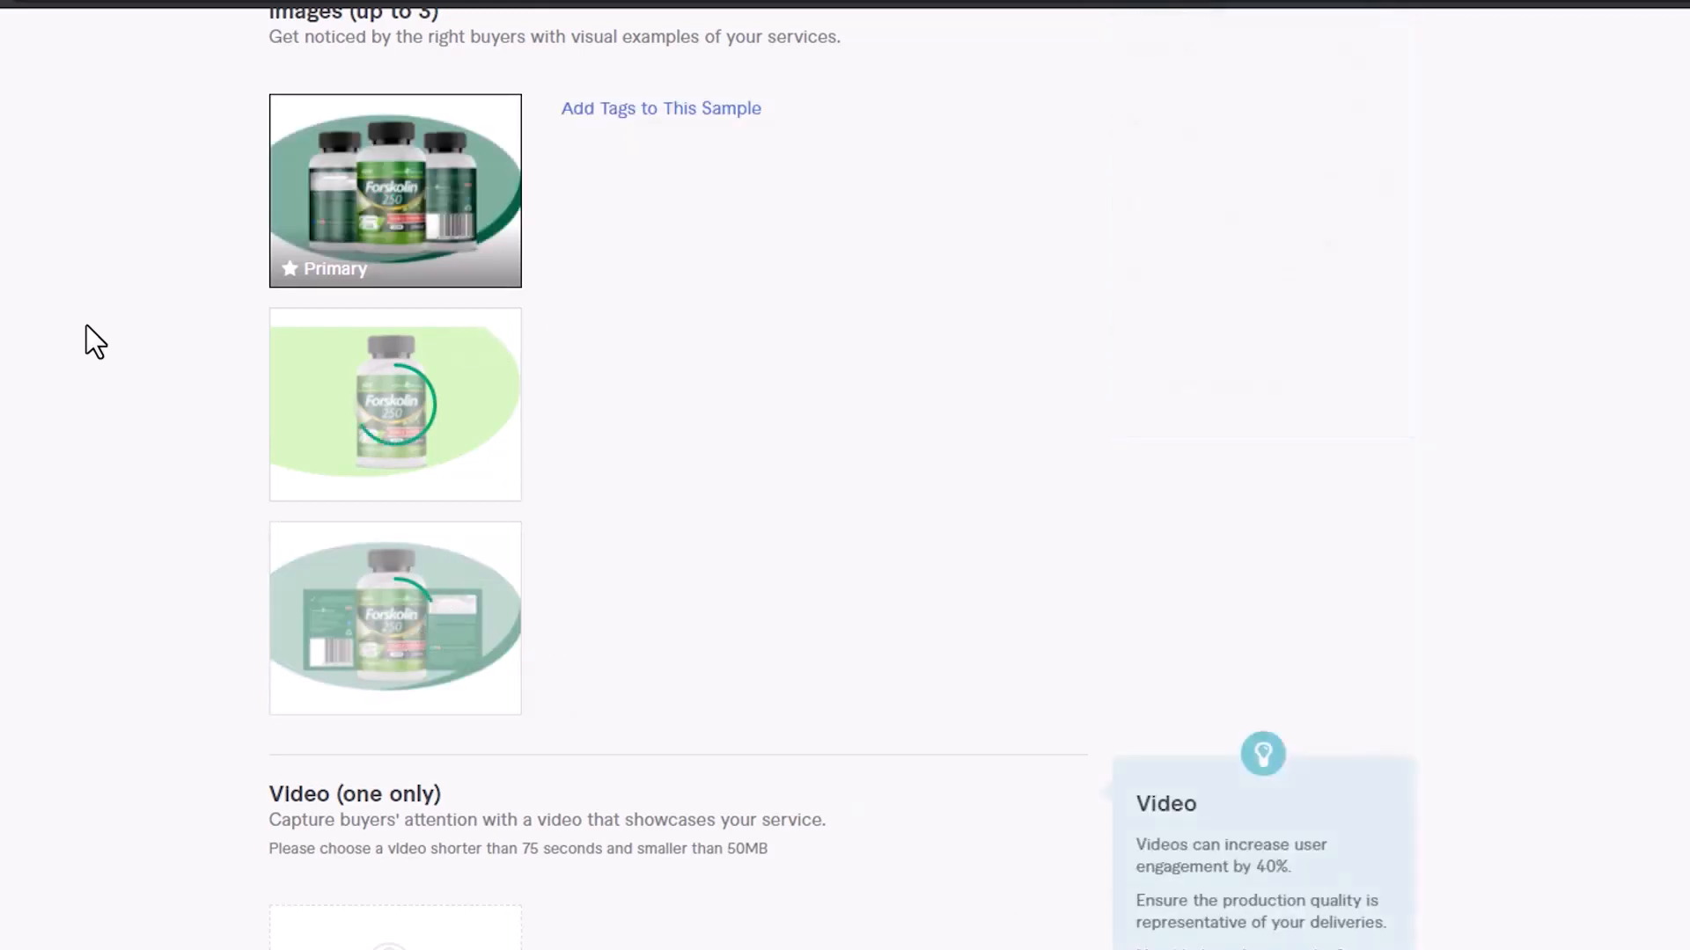
{"action": "mouse_move", "coordinate": [898, 949]}
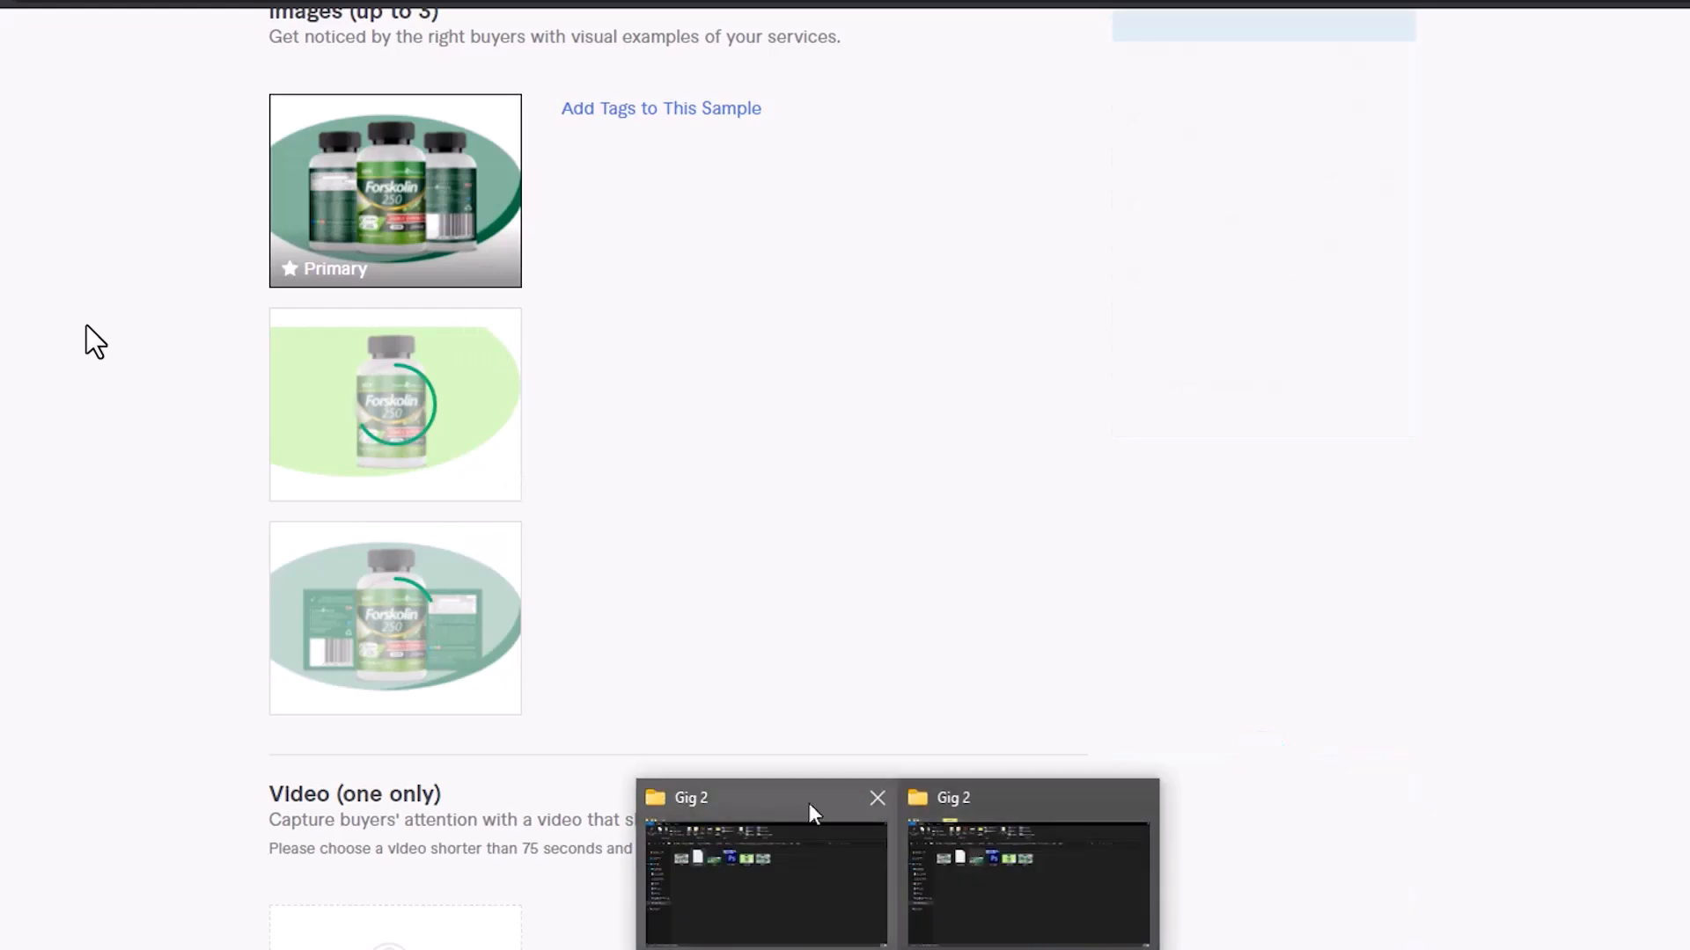
Close the extra Gig 2 folder window and view the image First from the remaining one
{"action": "left_click", "coordinate": [877, 799]}
{"action": "left_click", "coordinate": [871, 867]}
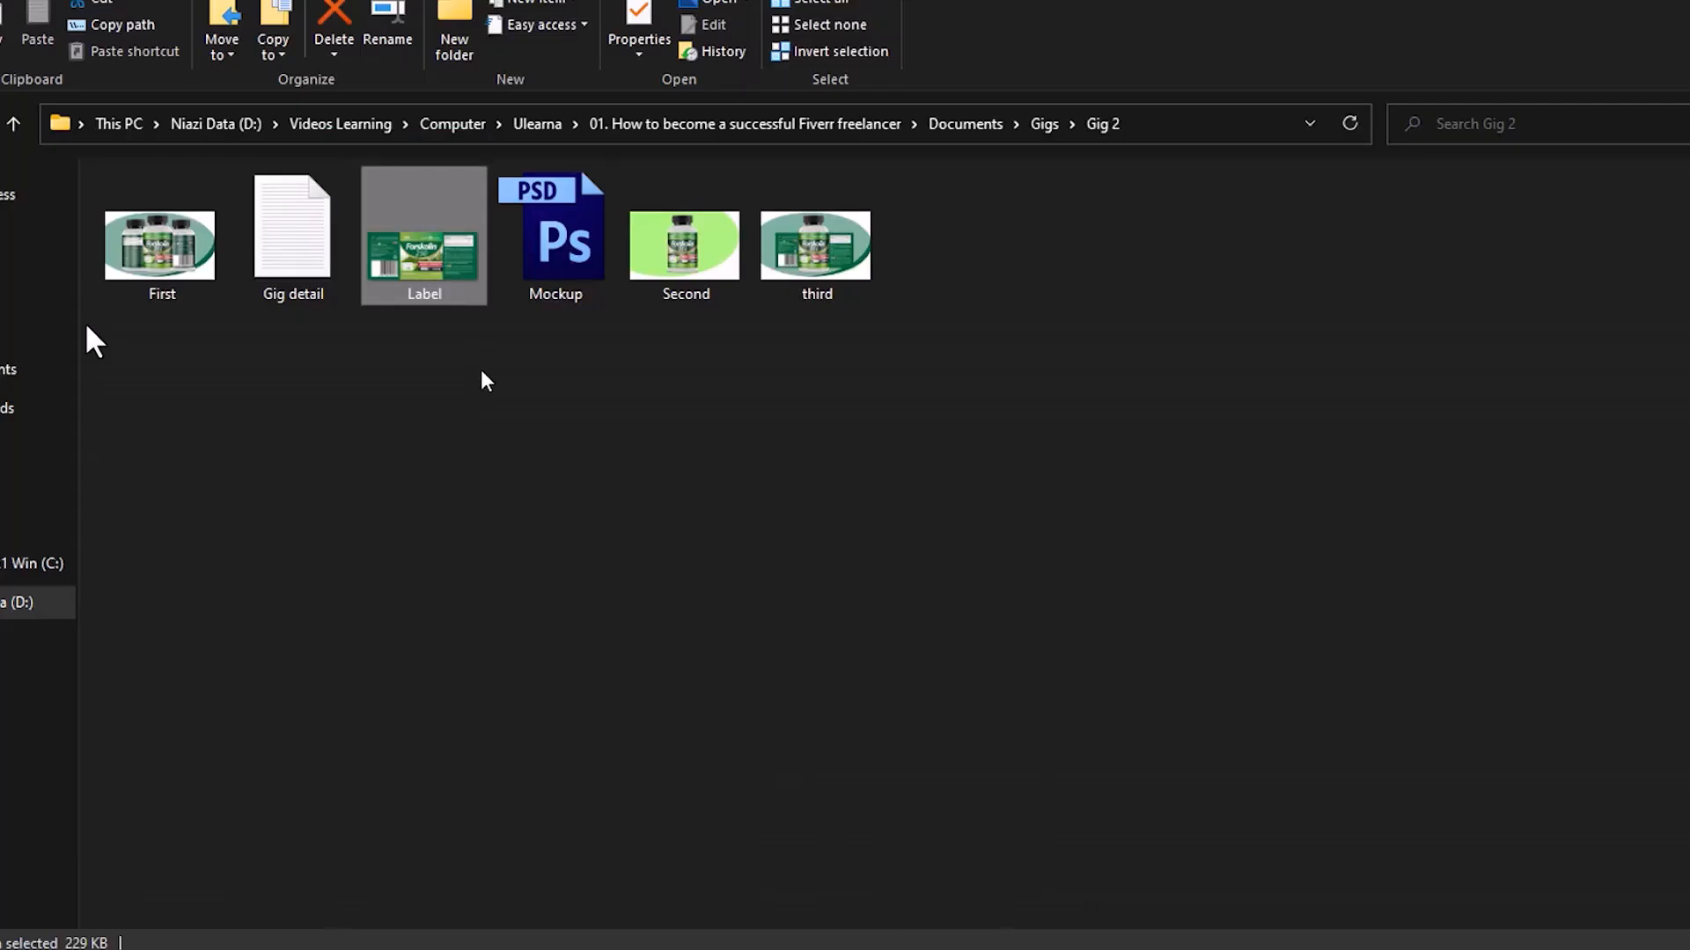
{"action": "double_click", "coordinate": [165, 251]}
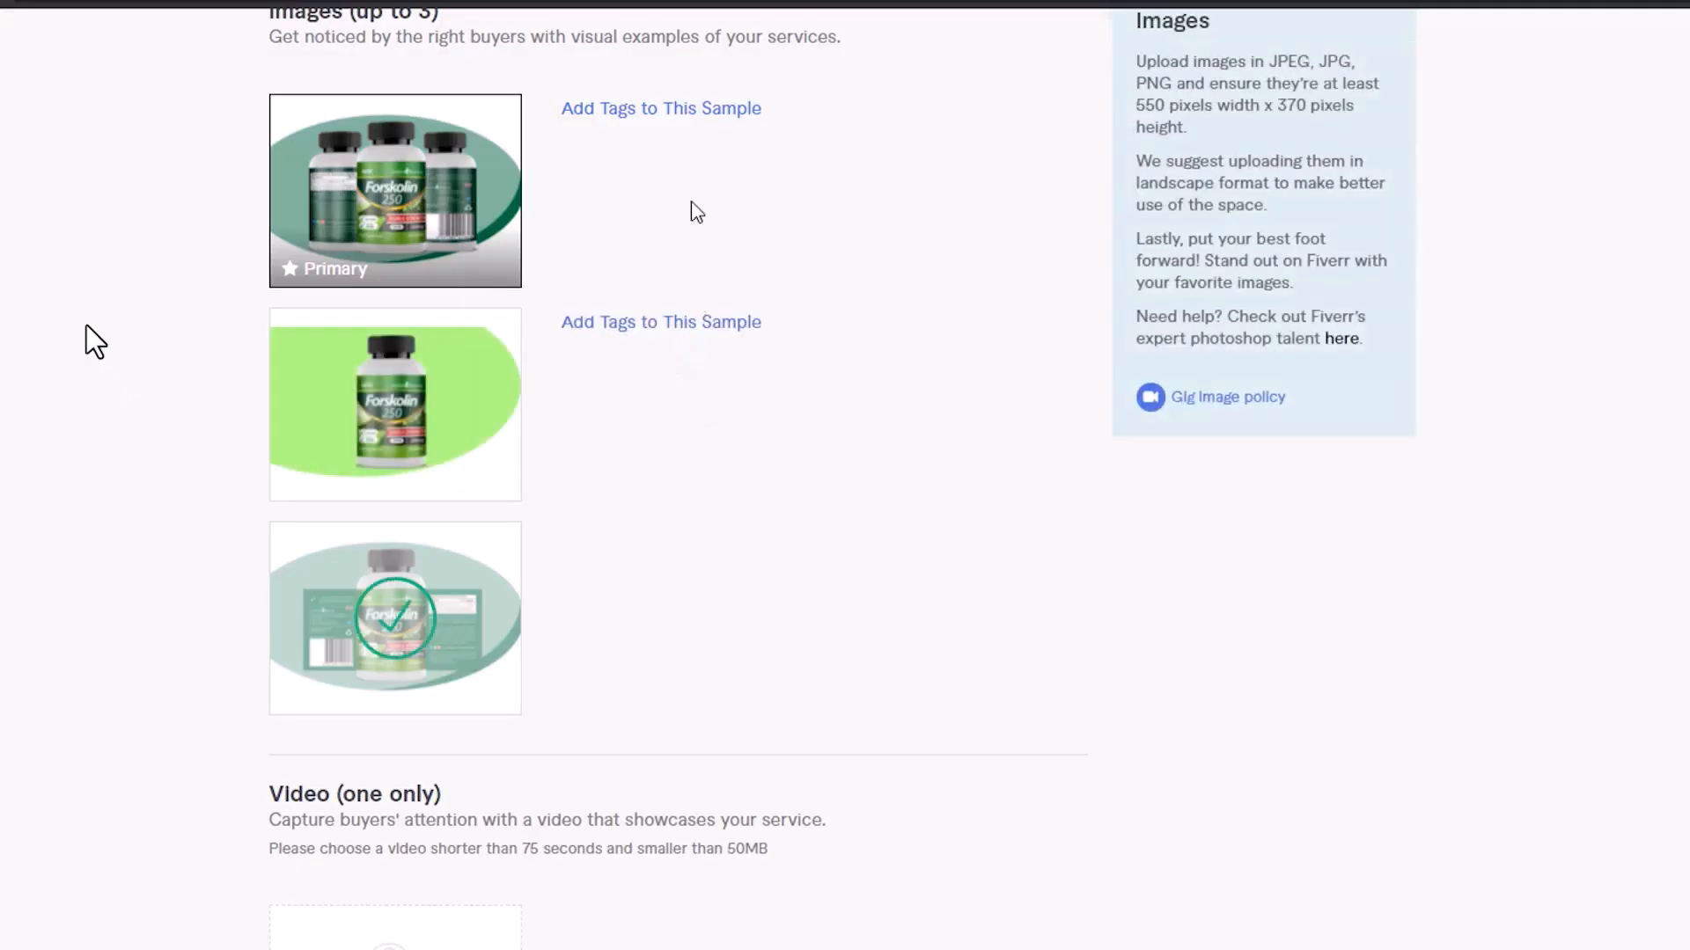
{"action": "left_click", "coordinate": [687, 112]}
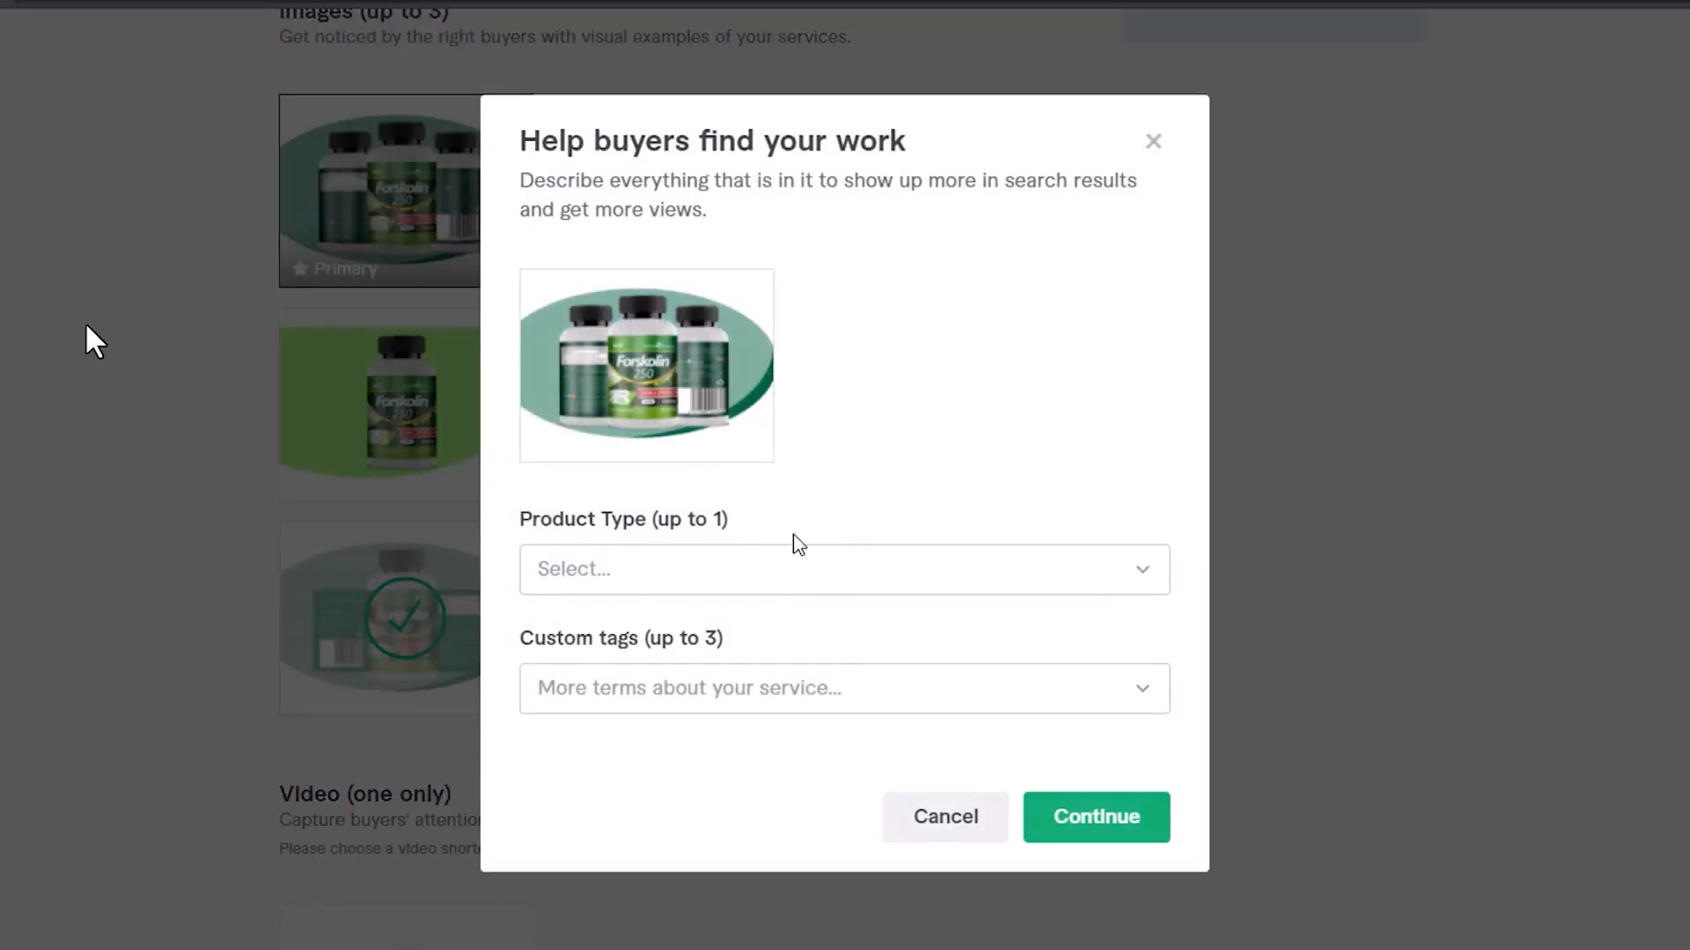
{"action": "left_click", "coordinate": [773, 570]}
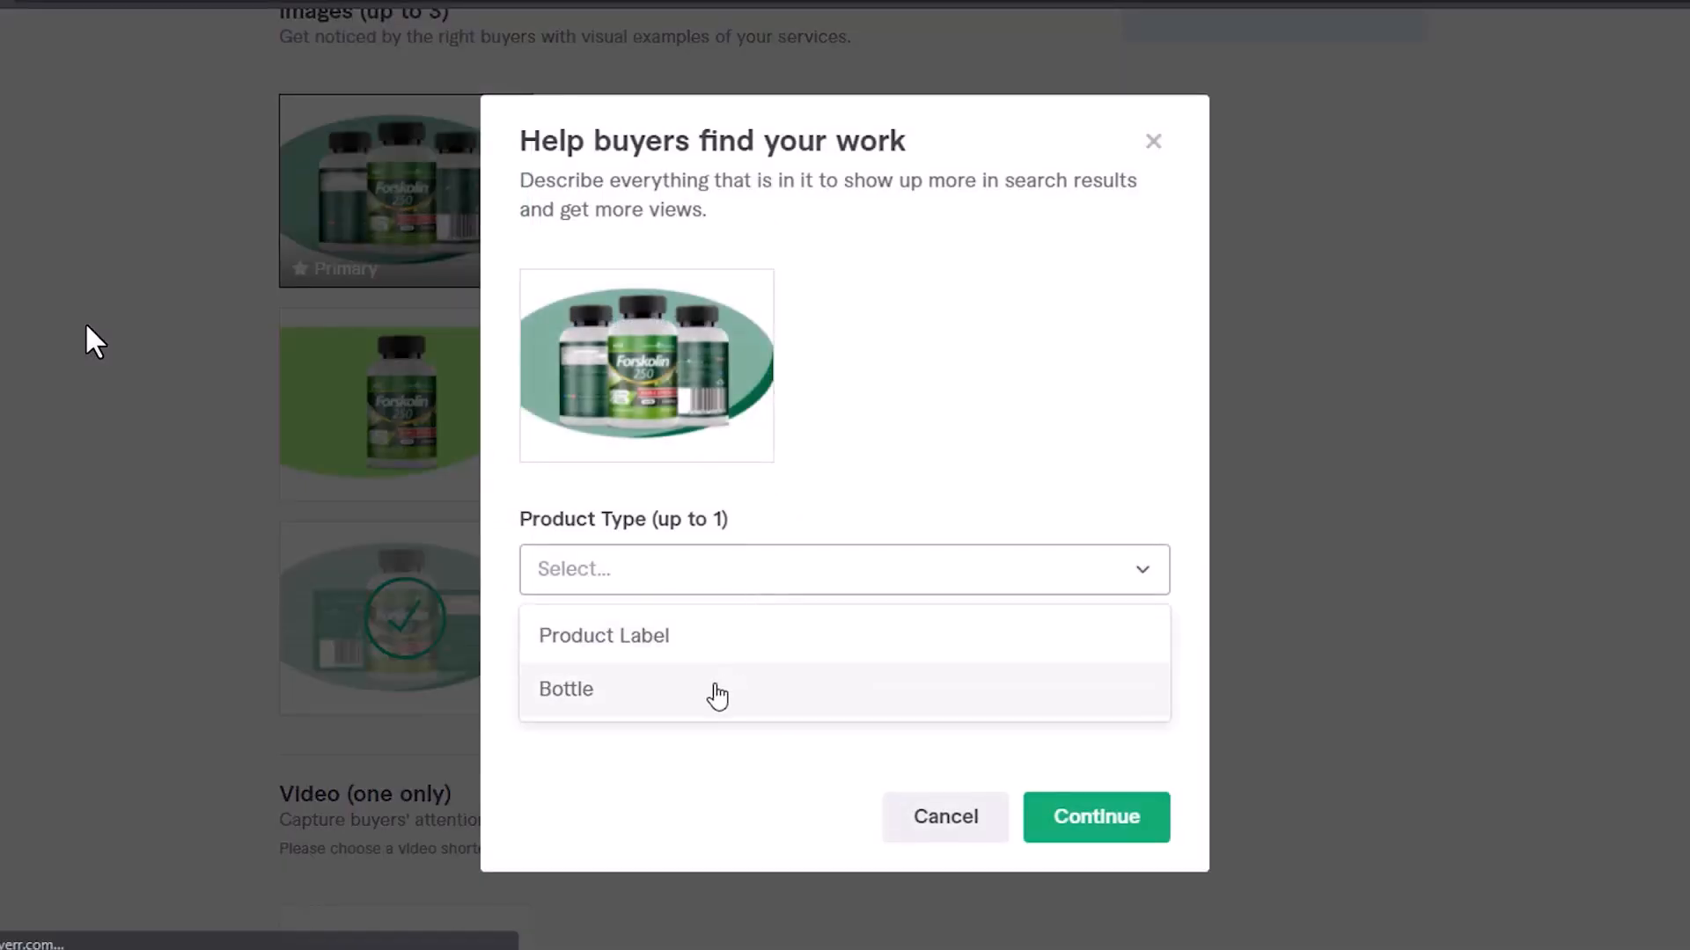
{"action": "left_click", "coordinate": [748, 651]}
{"action": "left_click", "coordinate": [719, 696]}
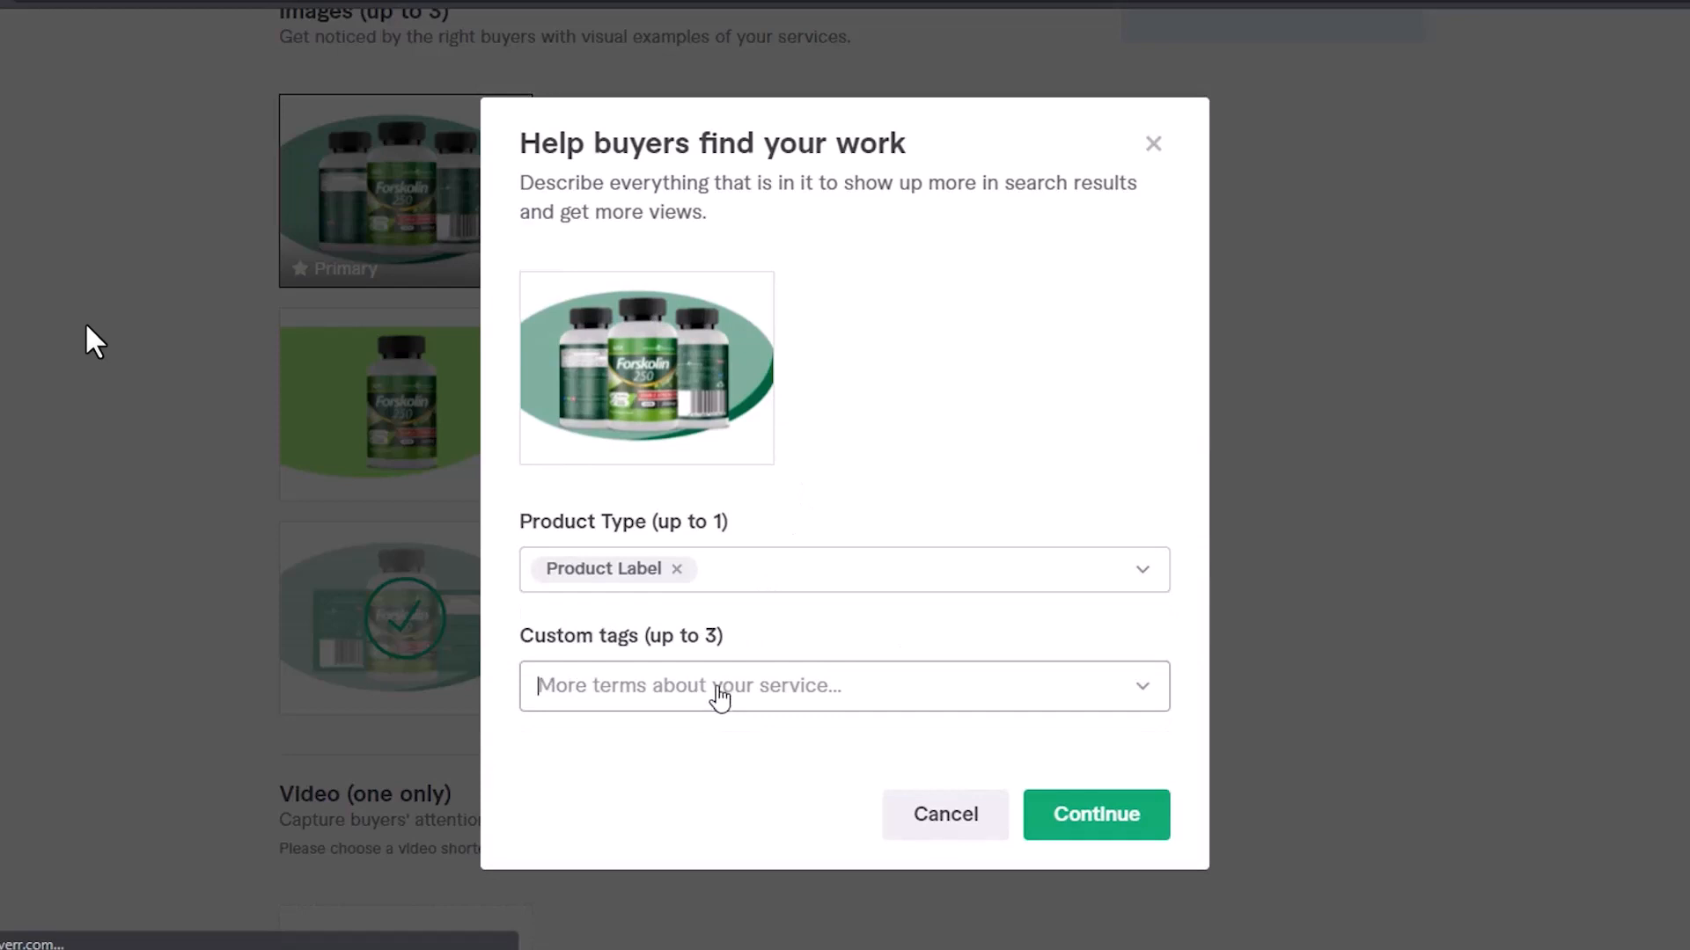
{"action": "right_click", "coordinate": [717, 686]}
{"action": "left_click", "coordinate": [1415, 382]}
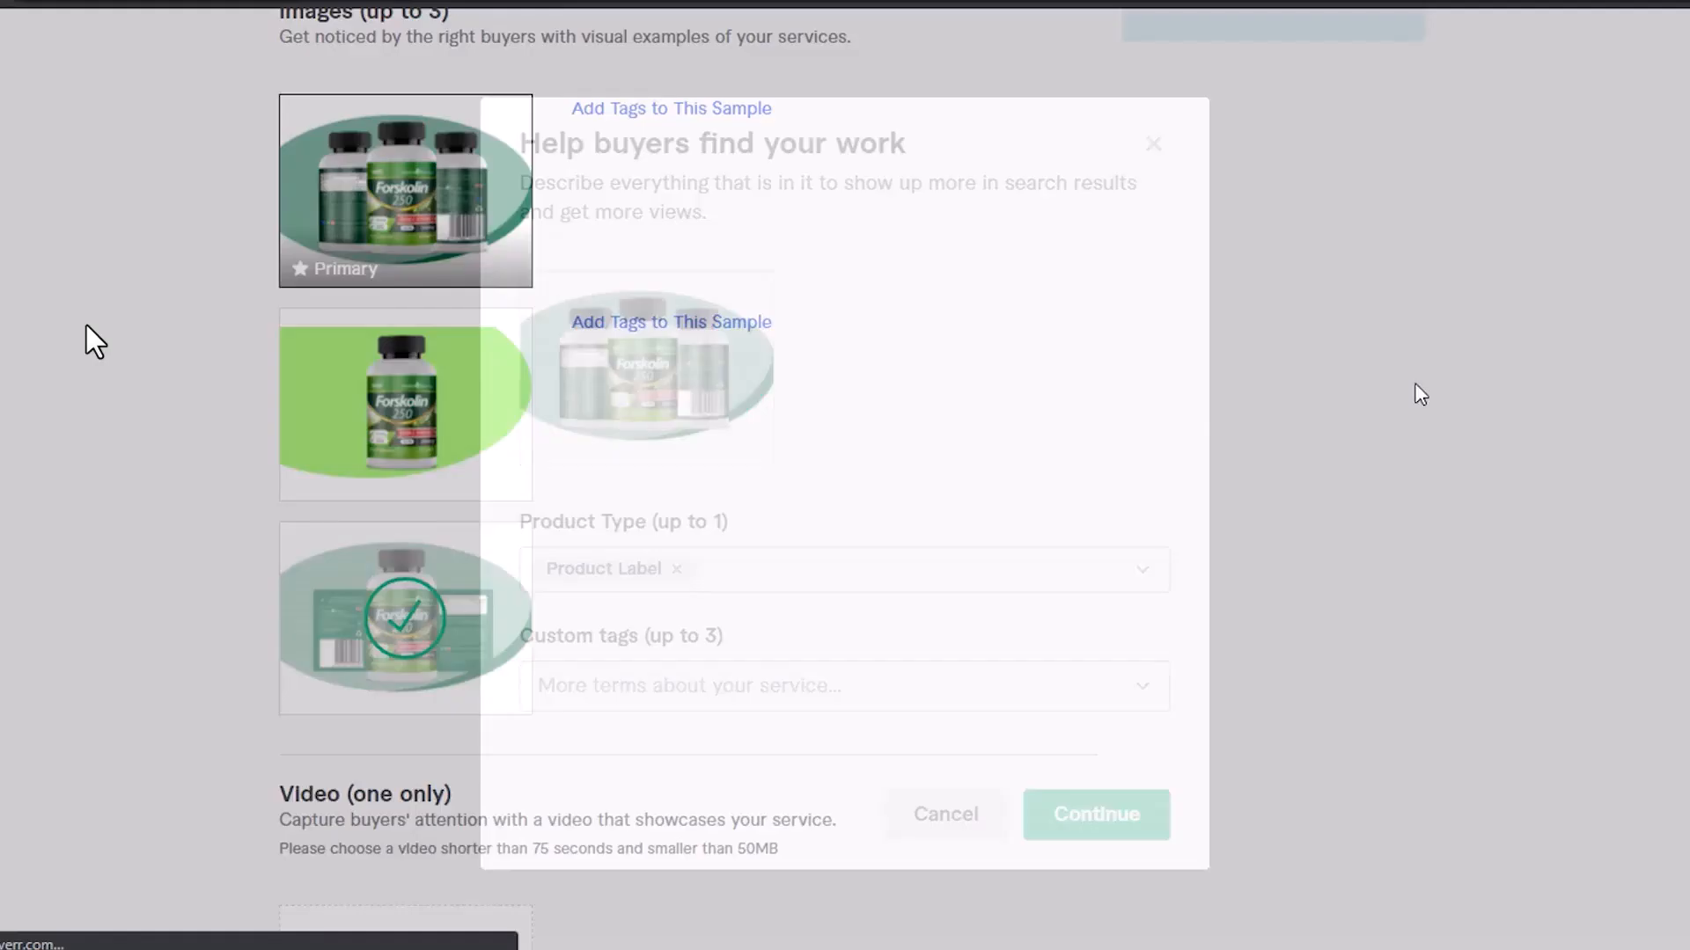
Open the tags for the primary gallery image and set its product type to Product Label
{"action": "scroll", "coordinate": [791, 268], "scroll_direction": "up", "scroll_amount": 2}
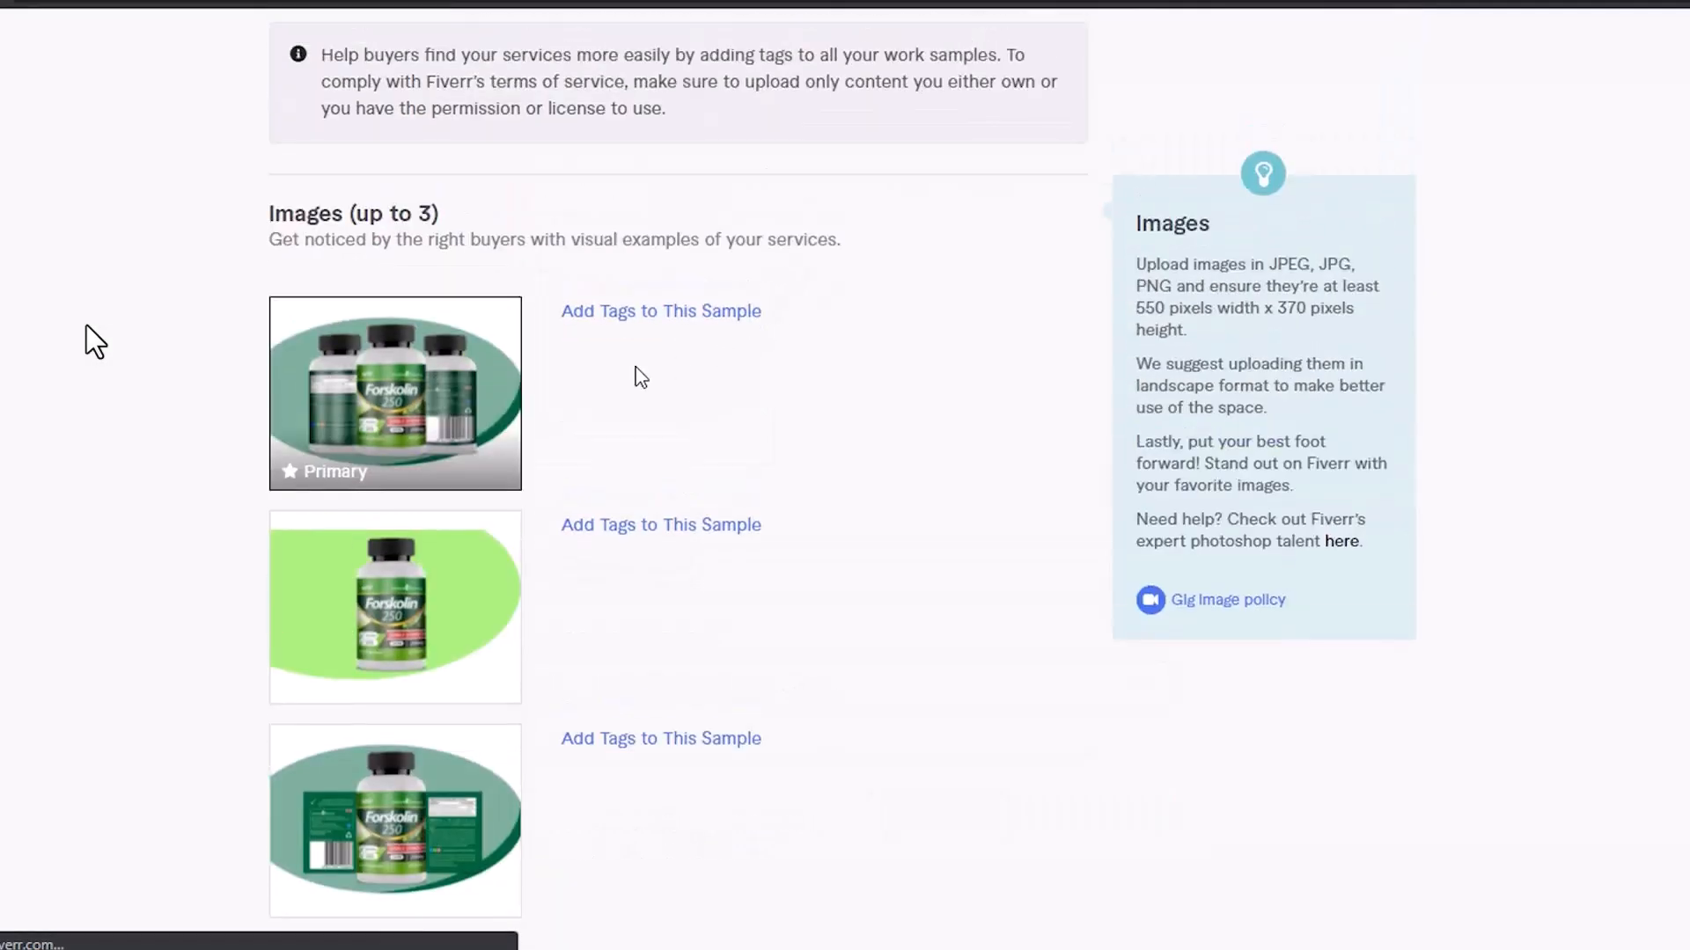
{"action": "left_click", "coordinate": [684, 318]}
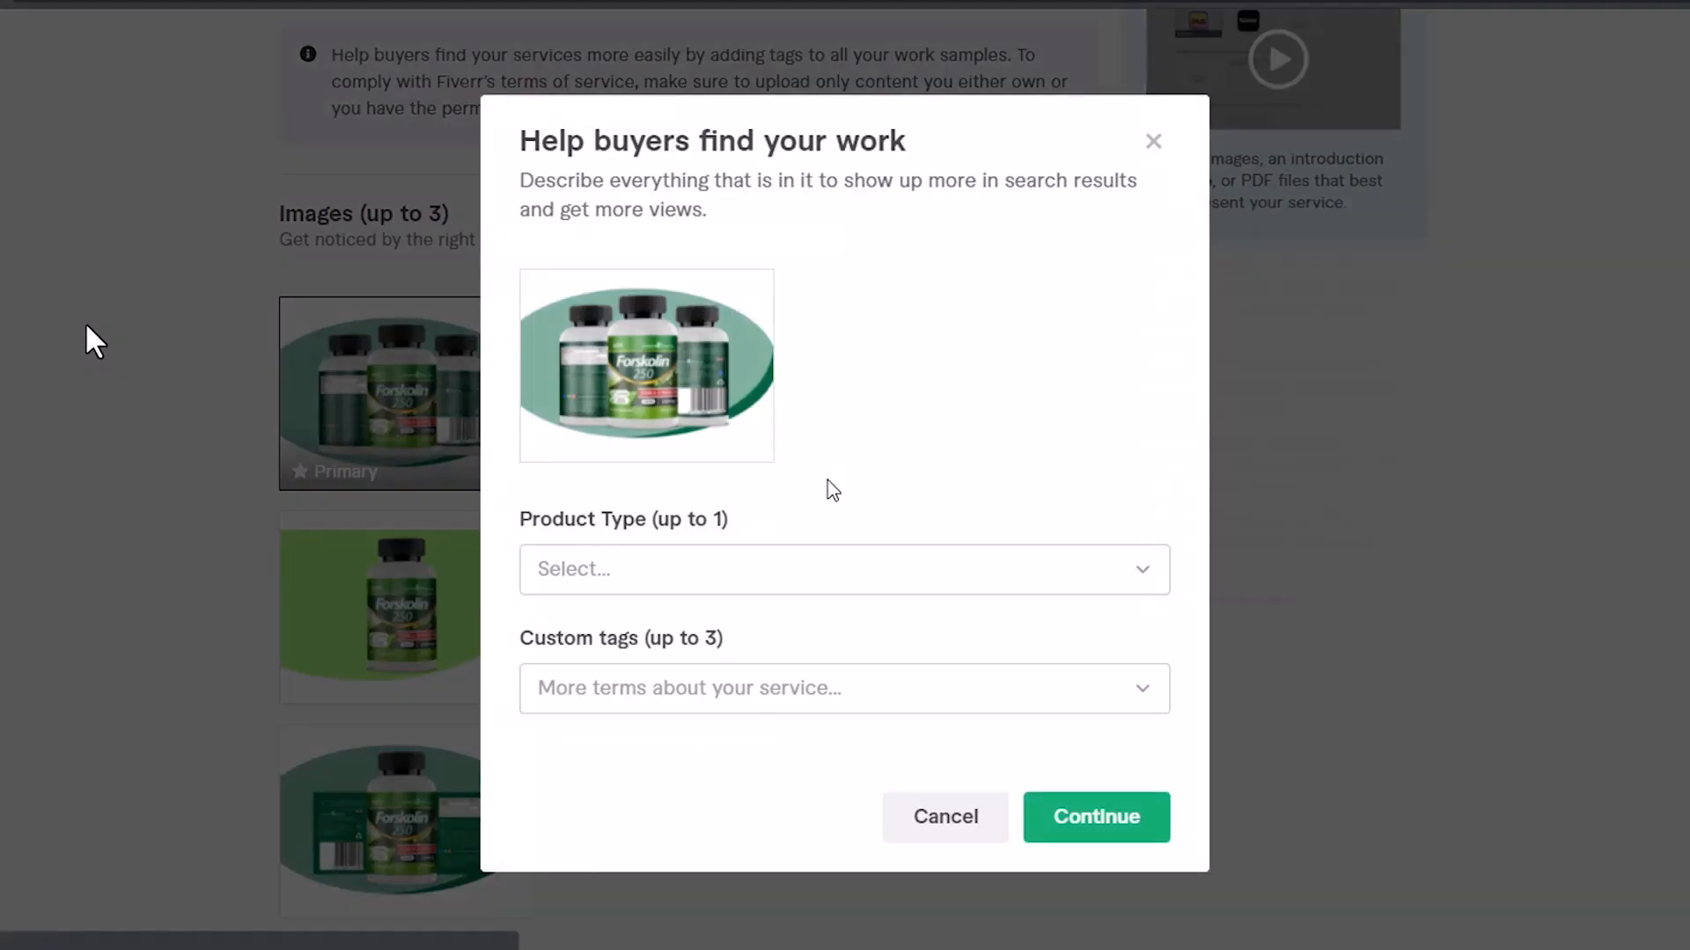
{"action": "left_click", "coordinate": [683, 574]}
{"action": "left_click", "coordinate": [694, 658]}
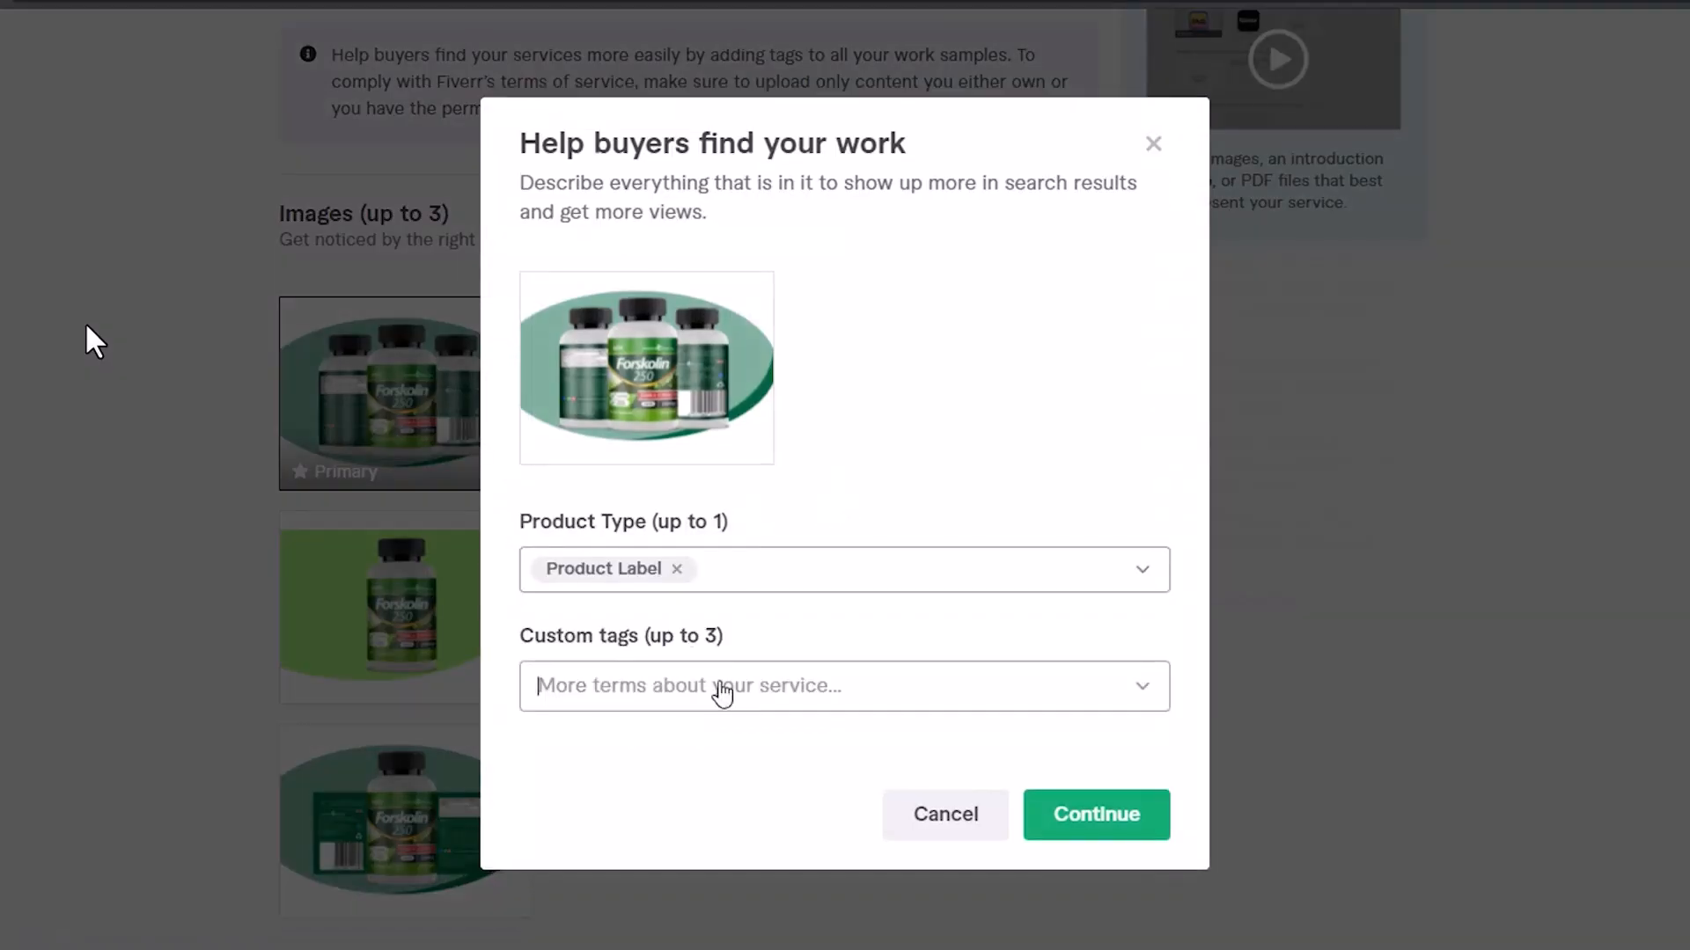
{"action": "left_click", "coordinate": [722, 691]}
{"action": "type", "text": "Label"}
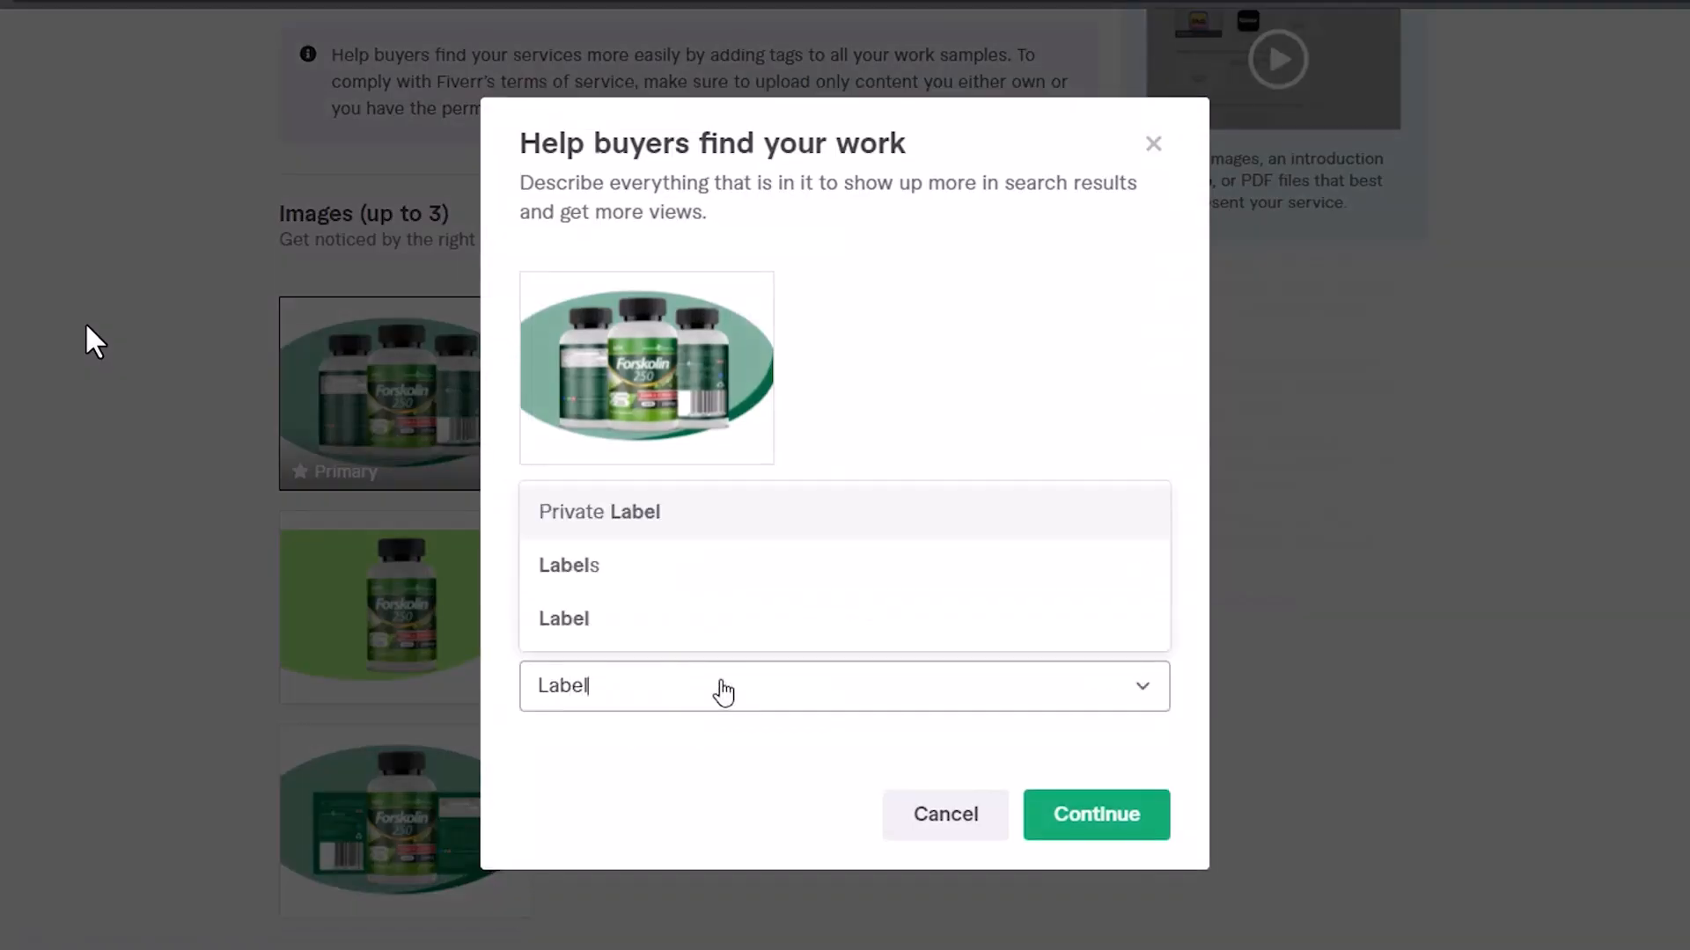
{"action": "left_click", "coordinate": [744, 528]}
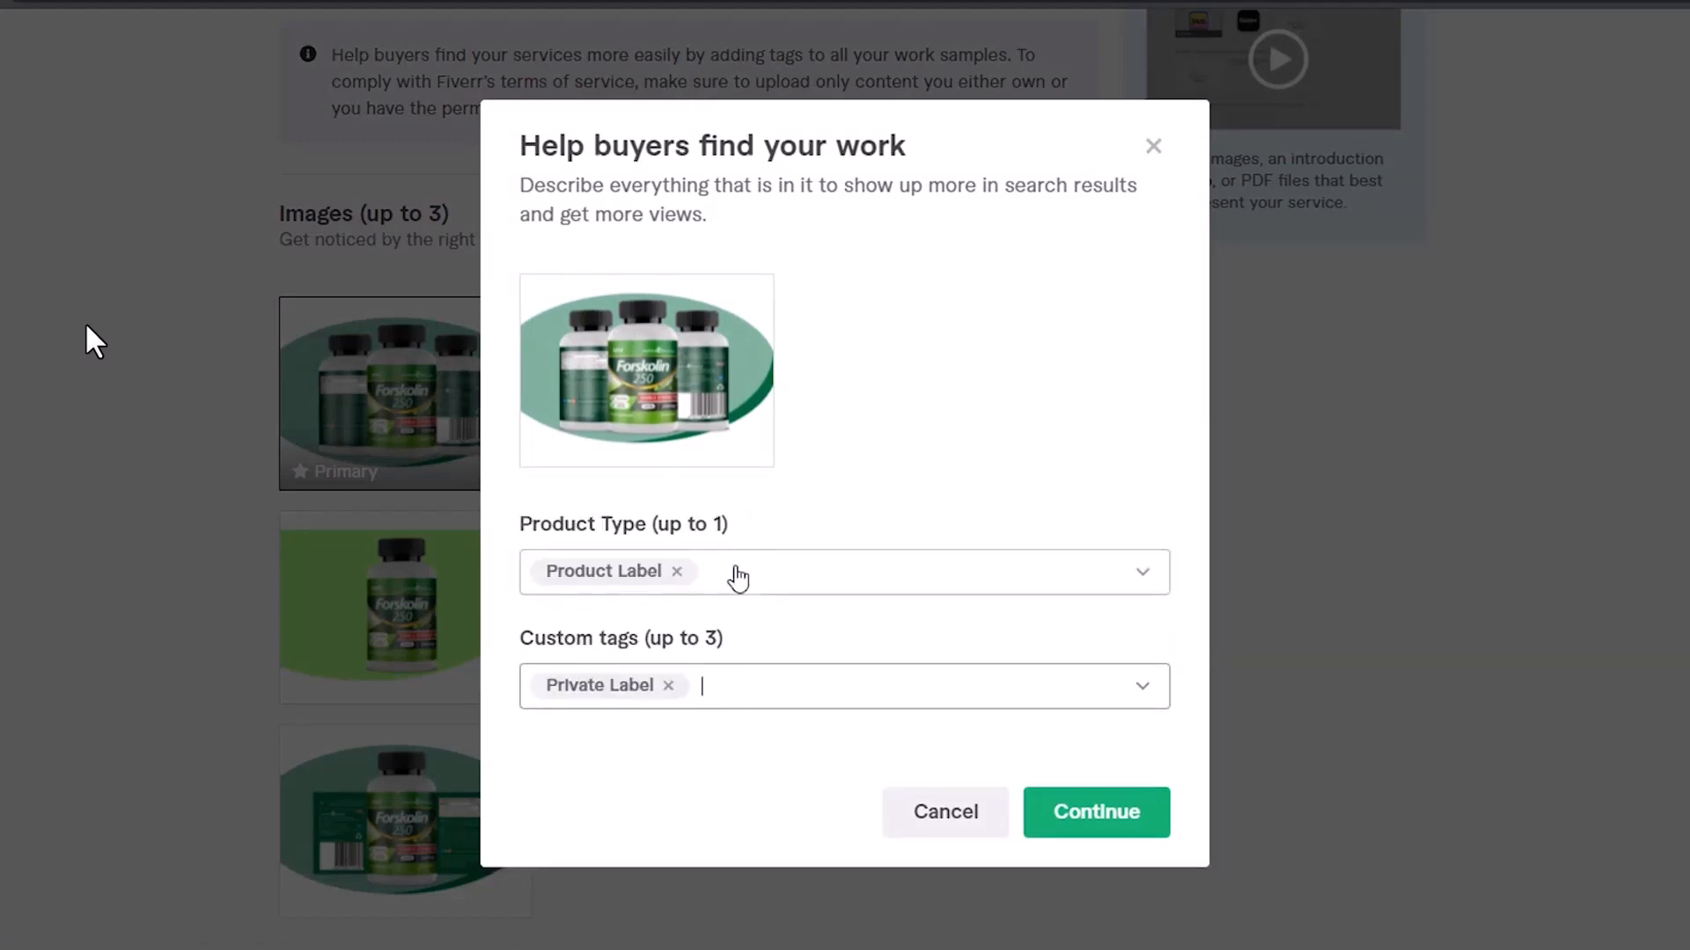
{"action": "left_click", "coordinate": [668, 686]}
Add the custom tags Amazon Label, Product Label and Label Desing to the primary image and save them
{"action": "type", "text": "Ama"}
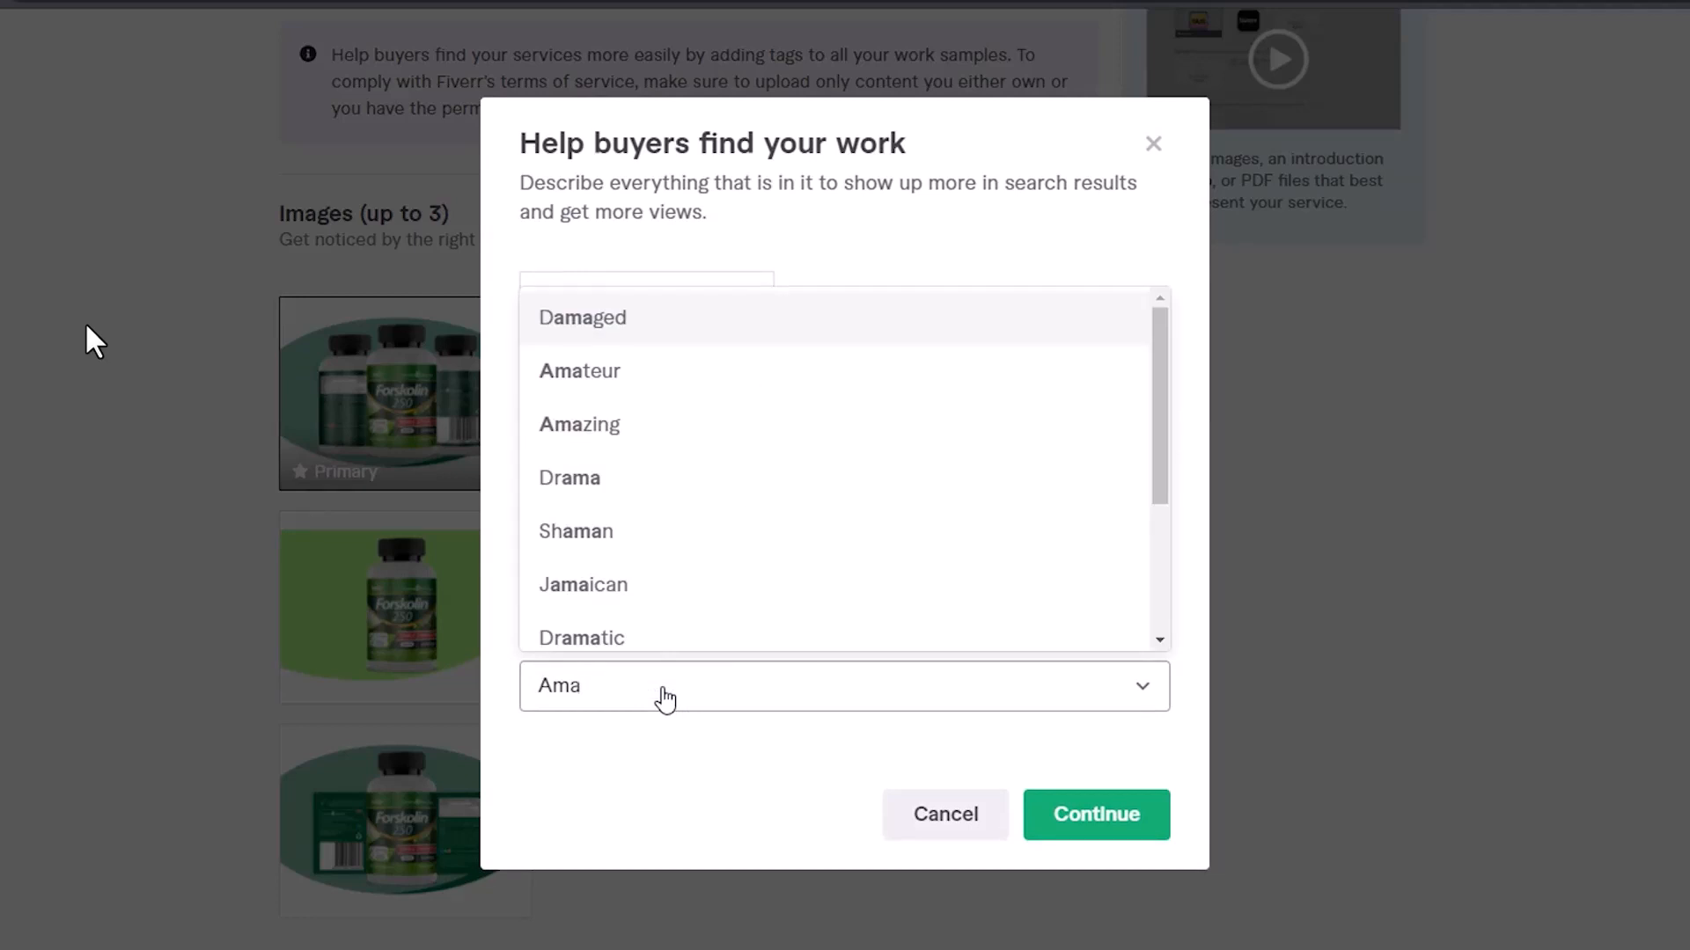
{"action": "type", "text": "zon label"}
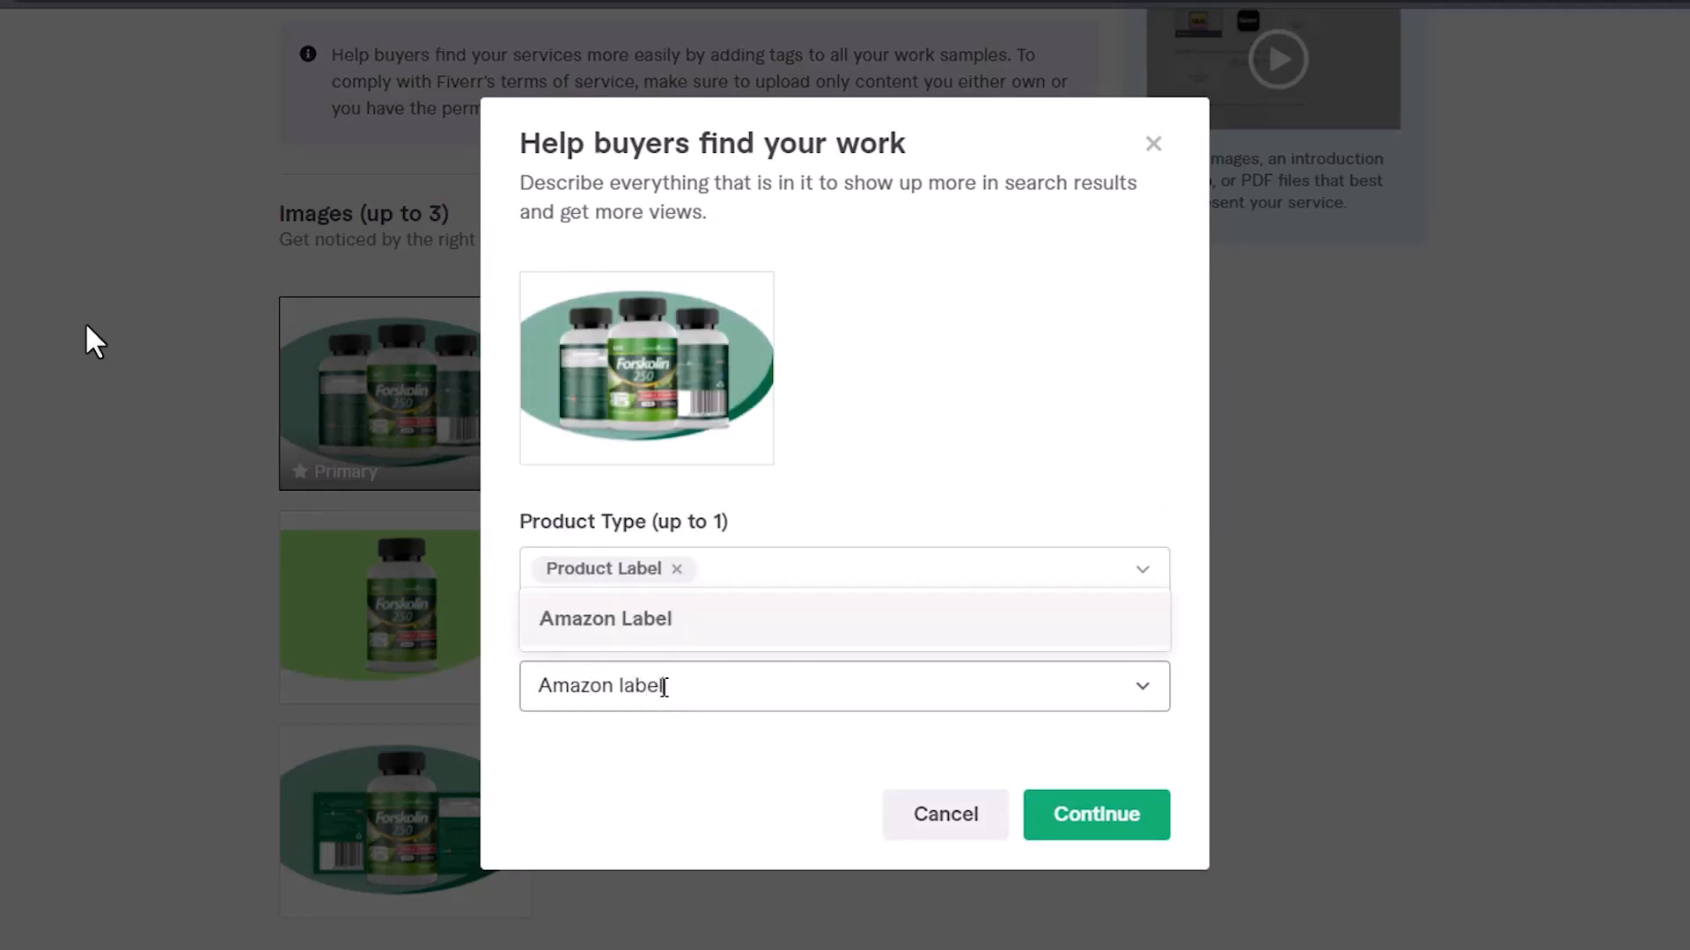
{"action": "key", "text": "Return"}
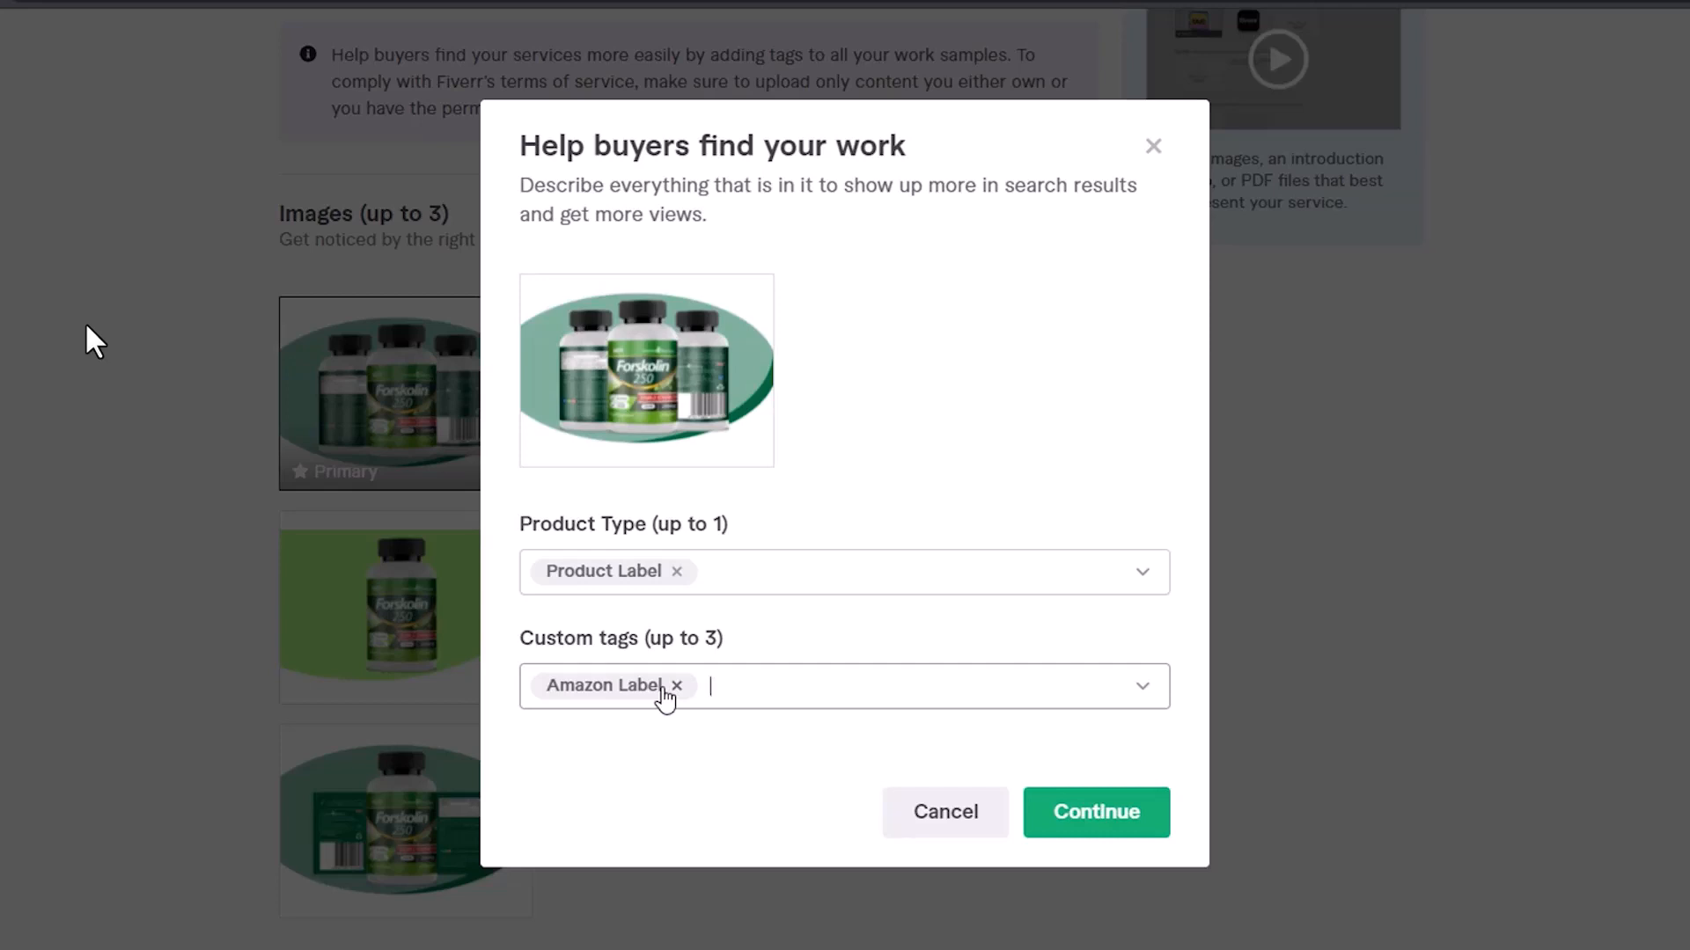
{"action": "type", "text": "Prod"}
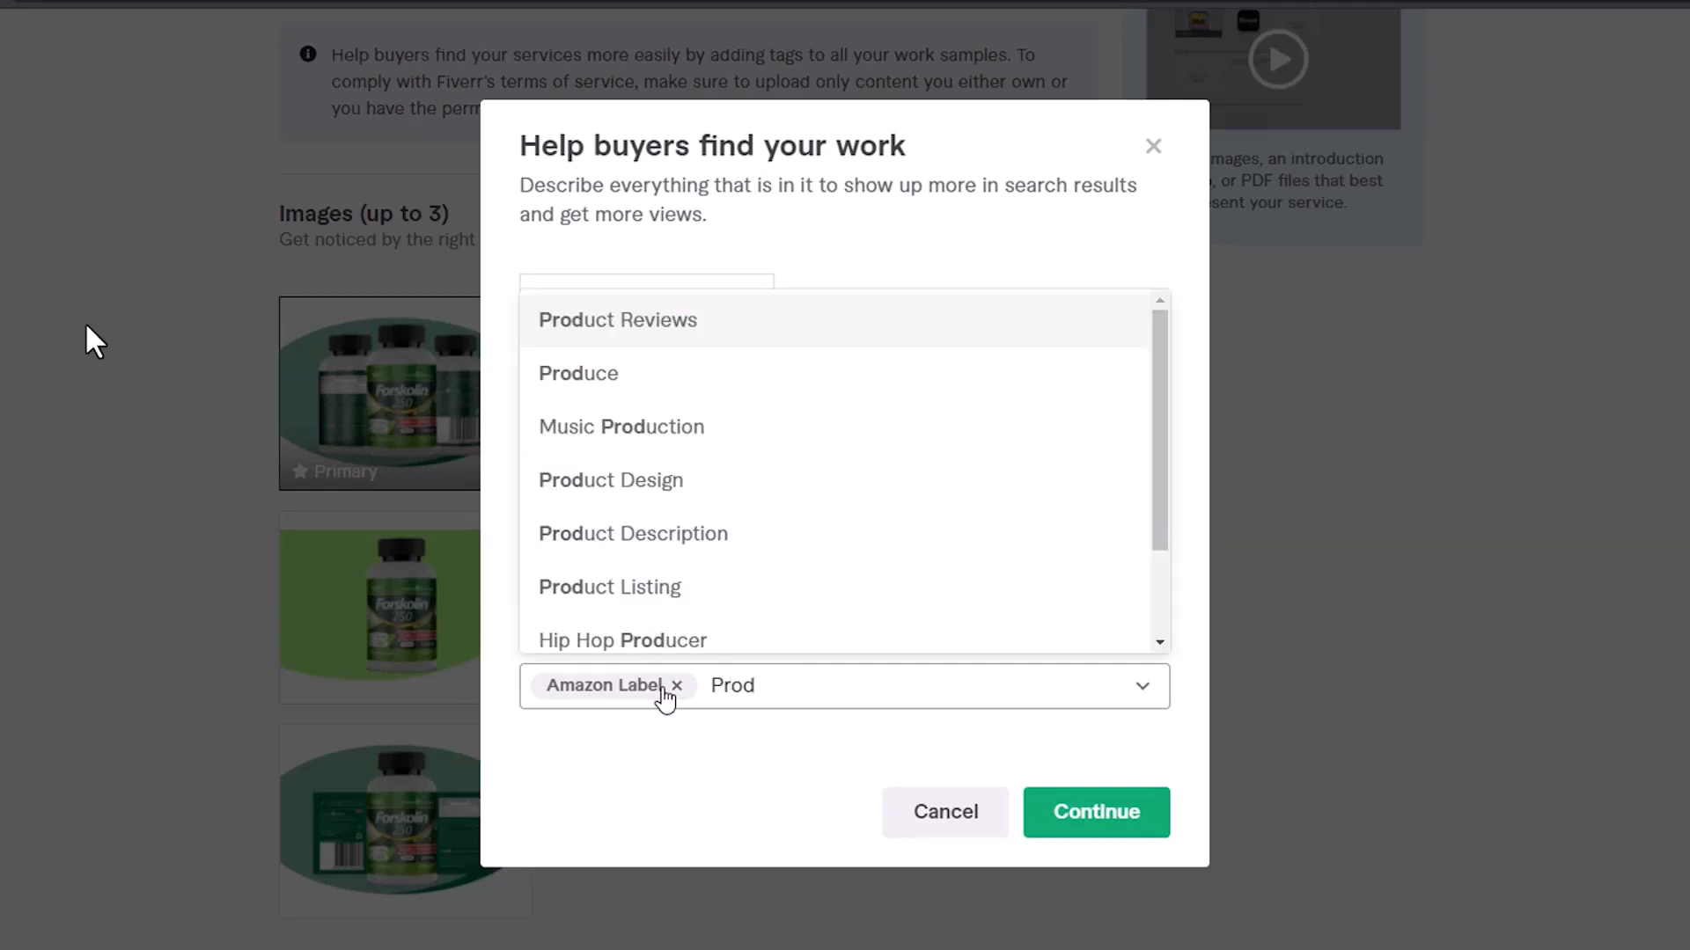
{"action": "type", "text": "uct labe;"}
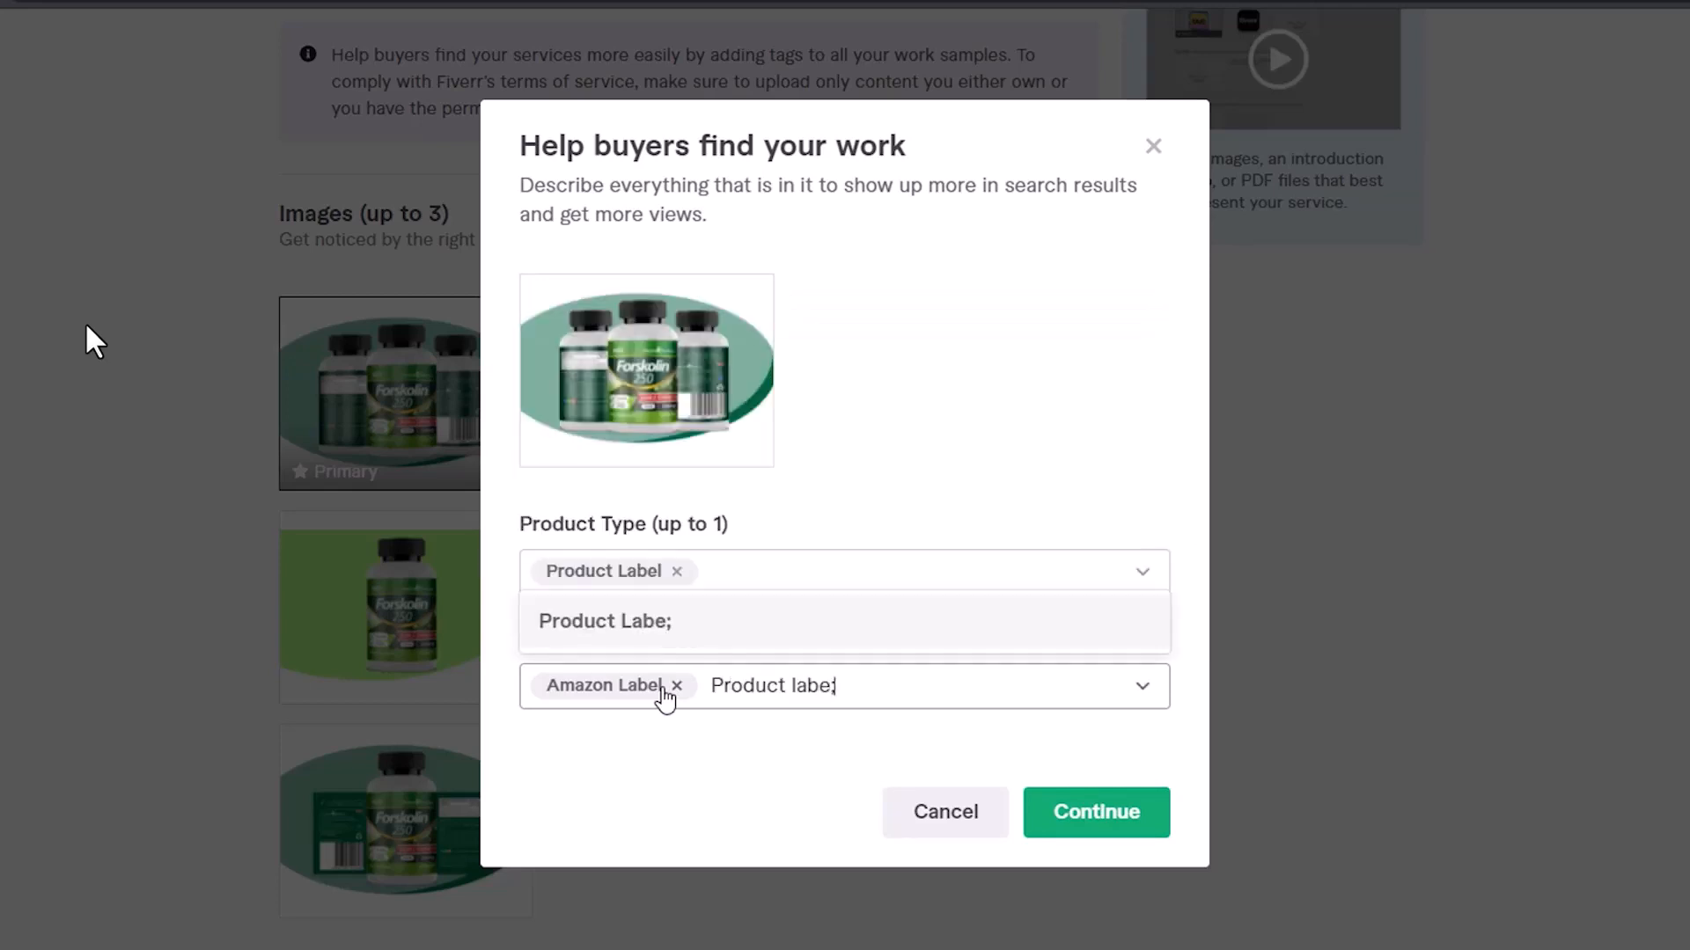
{"action": "type", "text": "l\\"}
{"action": "key", "text": "Return"}
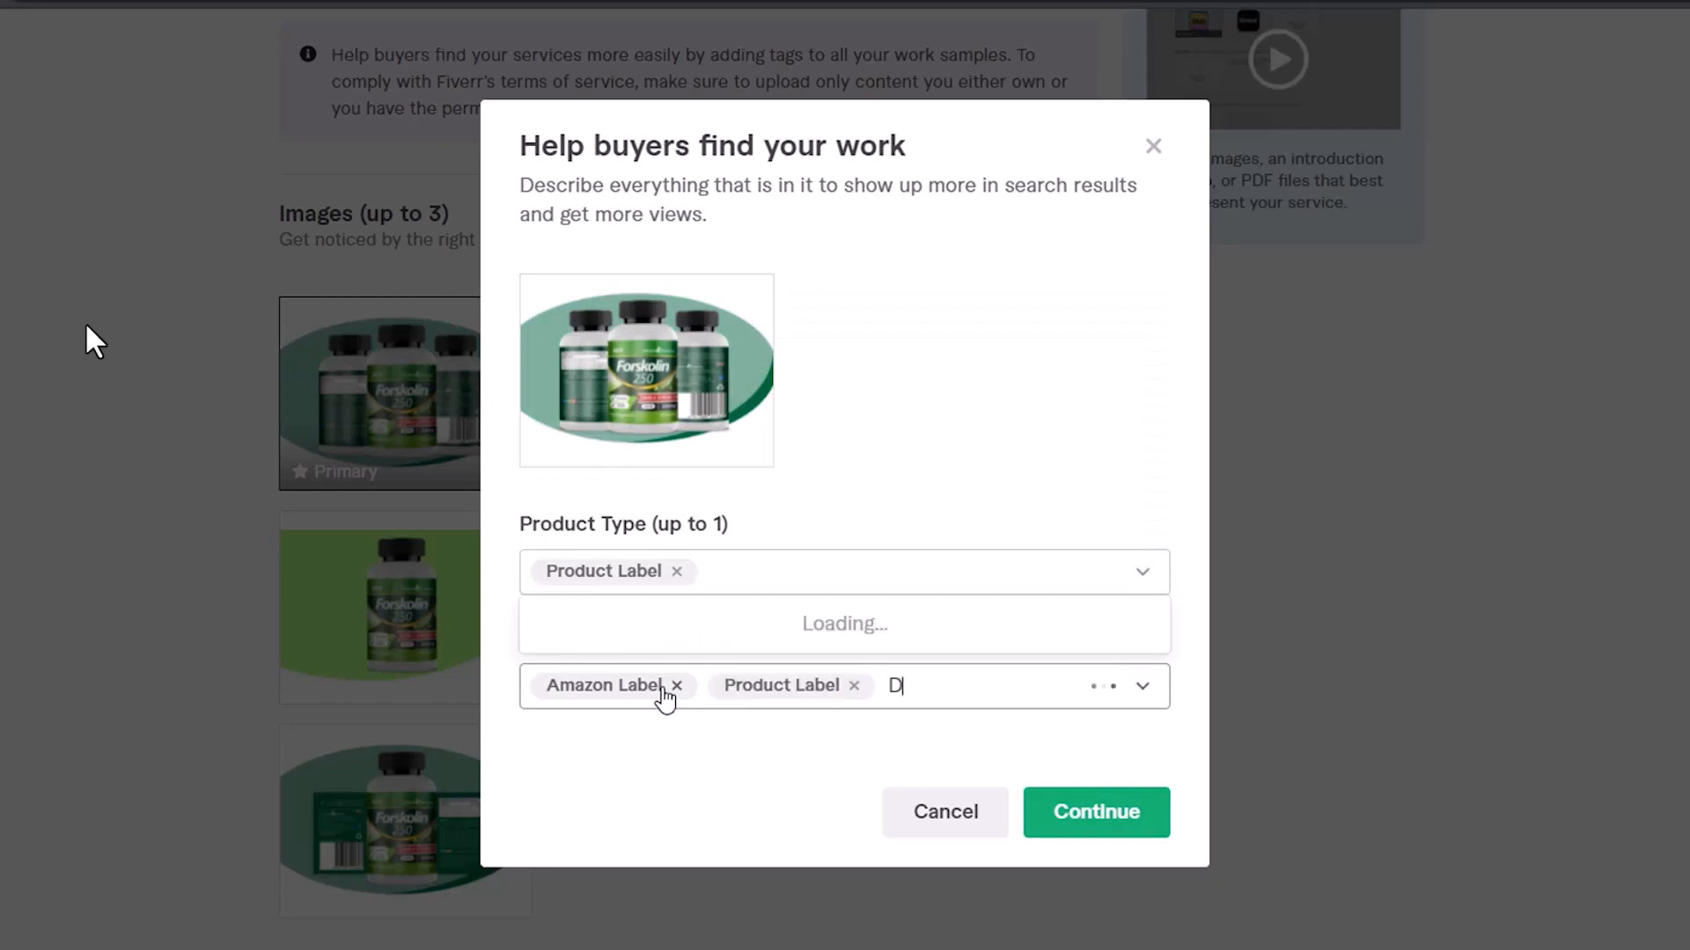
{"action": "type", "text": "label desing"}
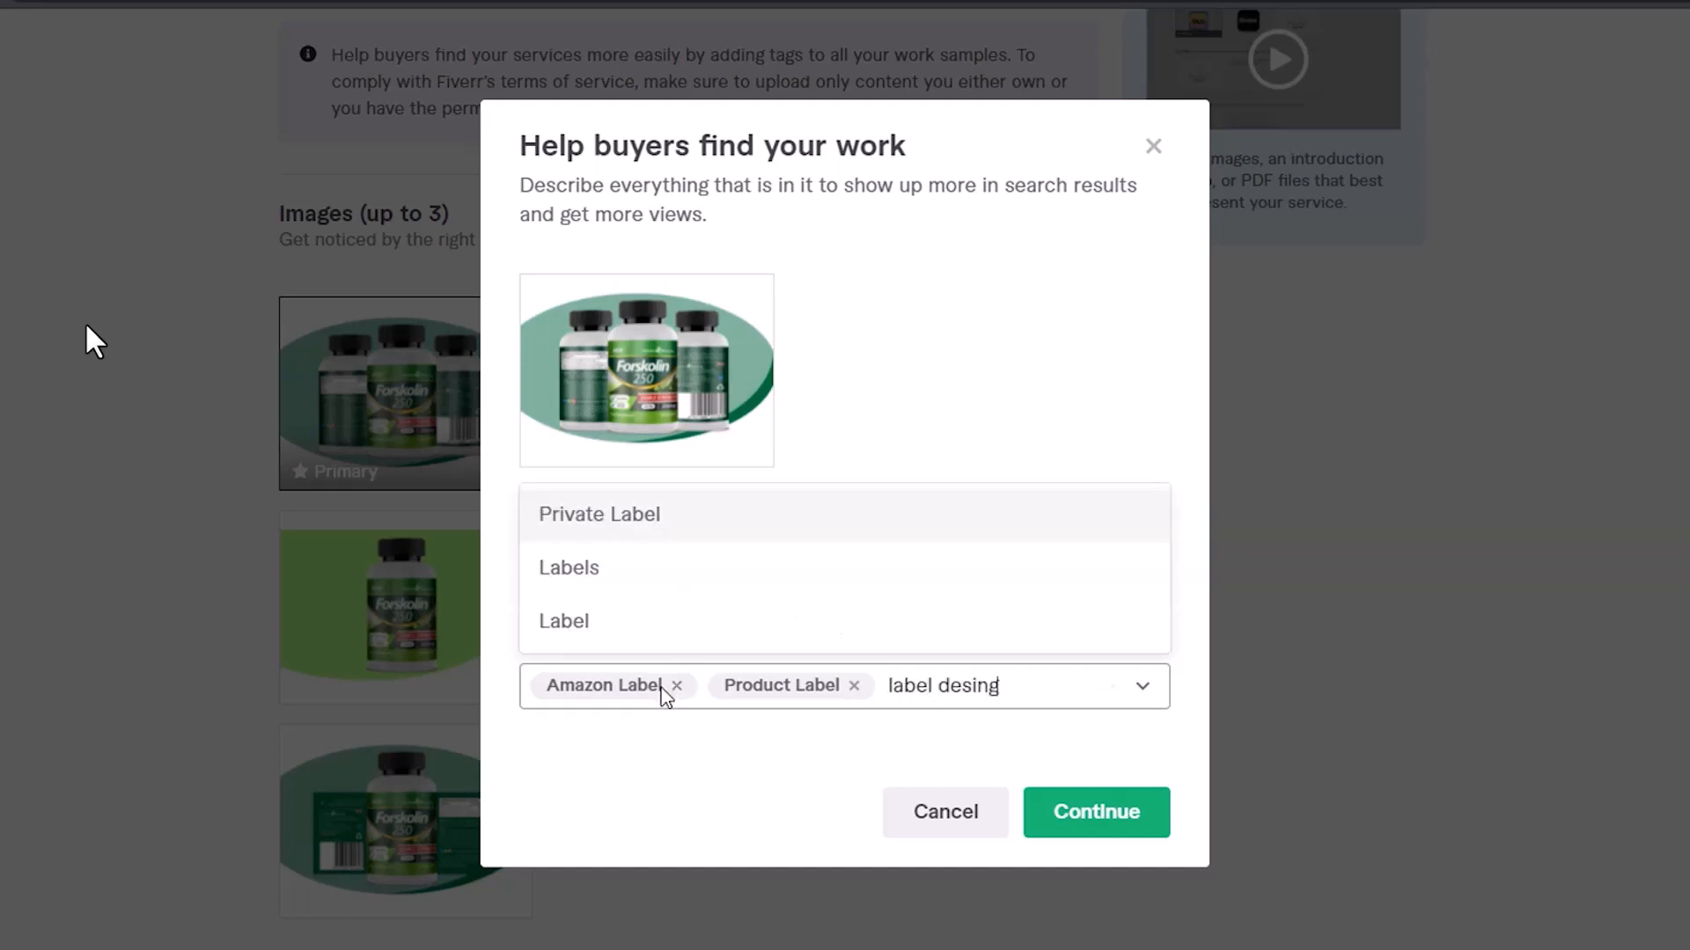
{"action": "key", "text": "Return"}
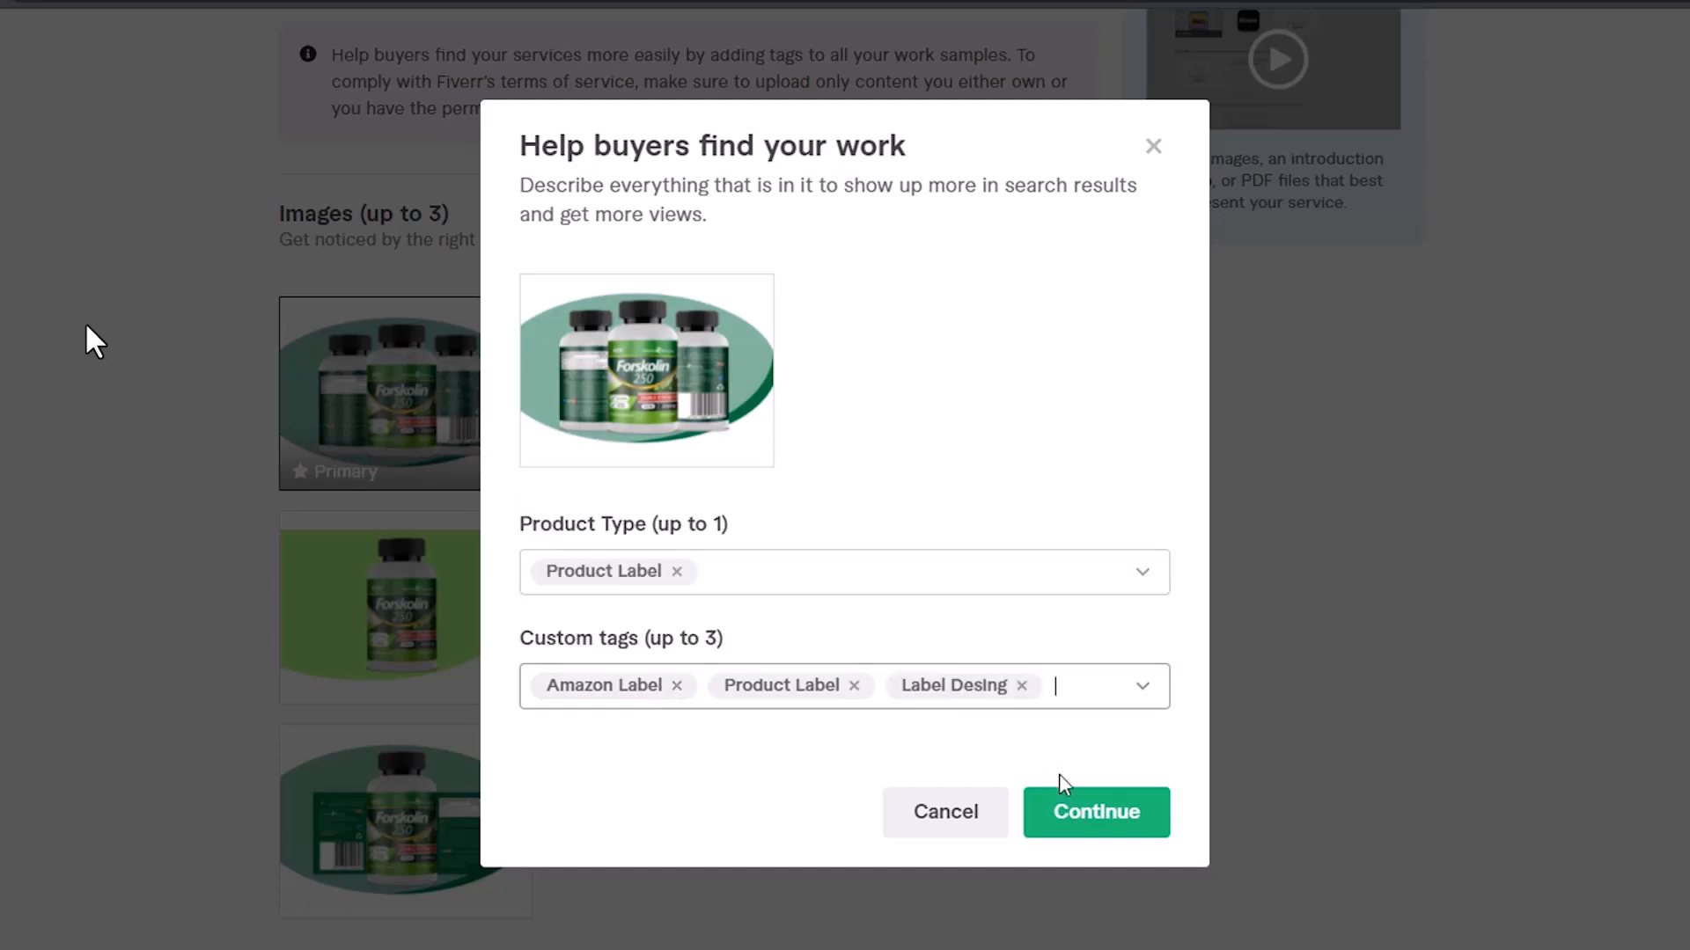
{"action": "left_click", "coordinate": [1063, 805]}
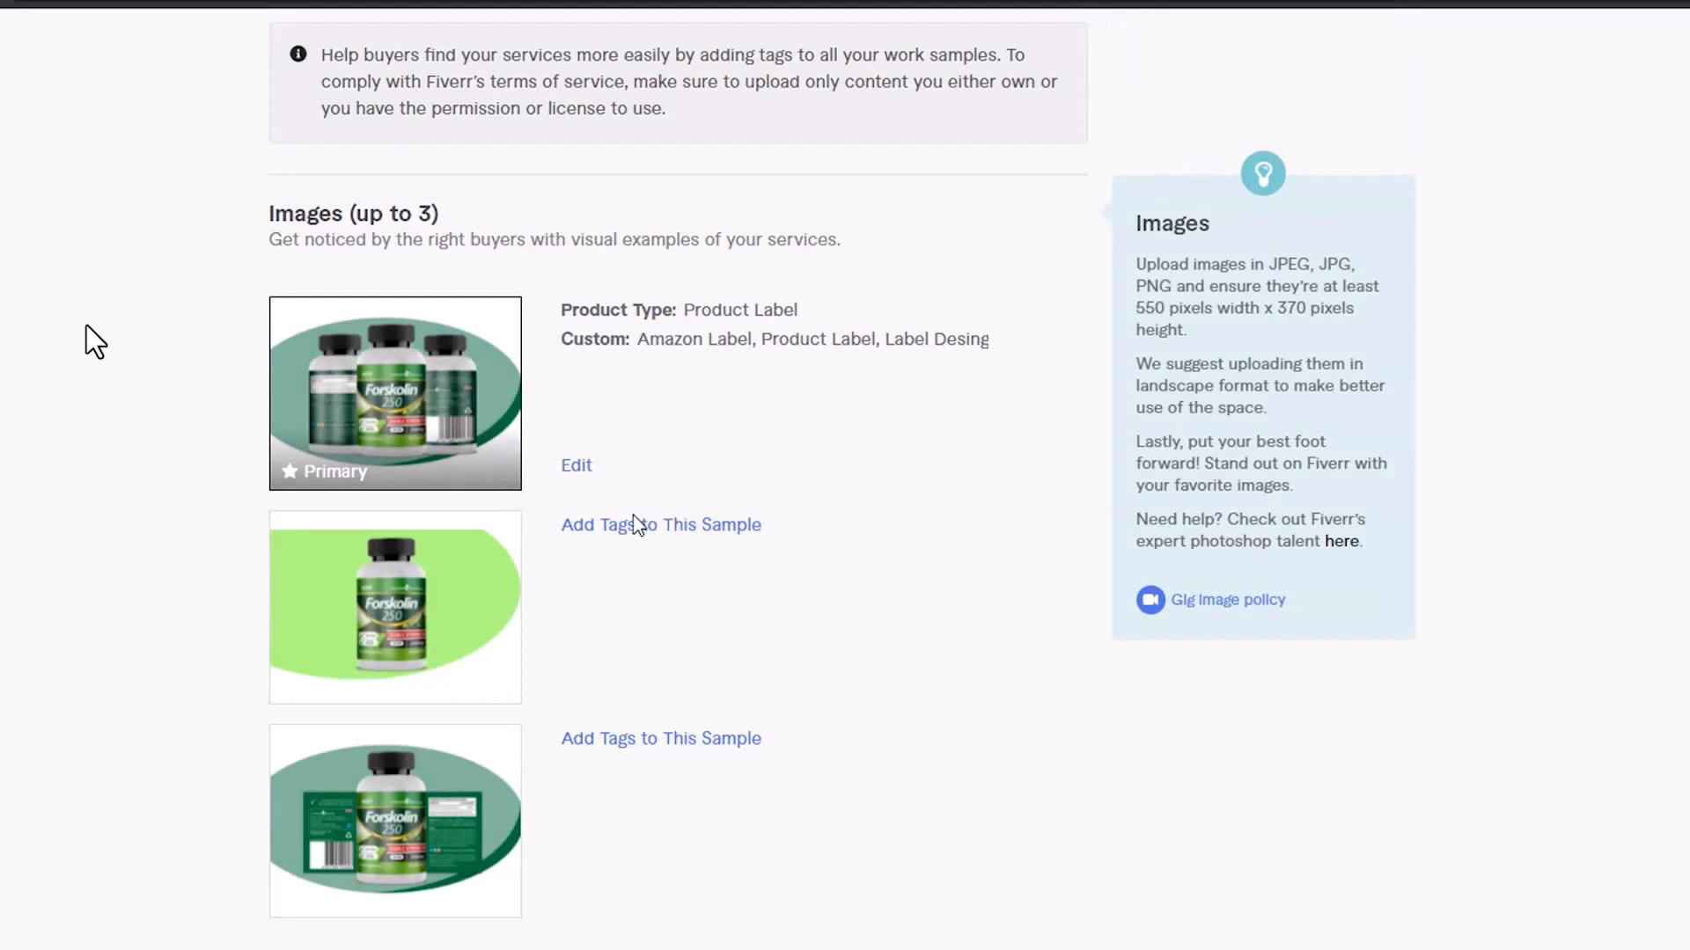
Open the tags for the second gallery image and set its product type to Product Label
{"action": "left_click", "coordinate": [635, 537]}
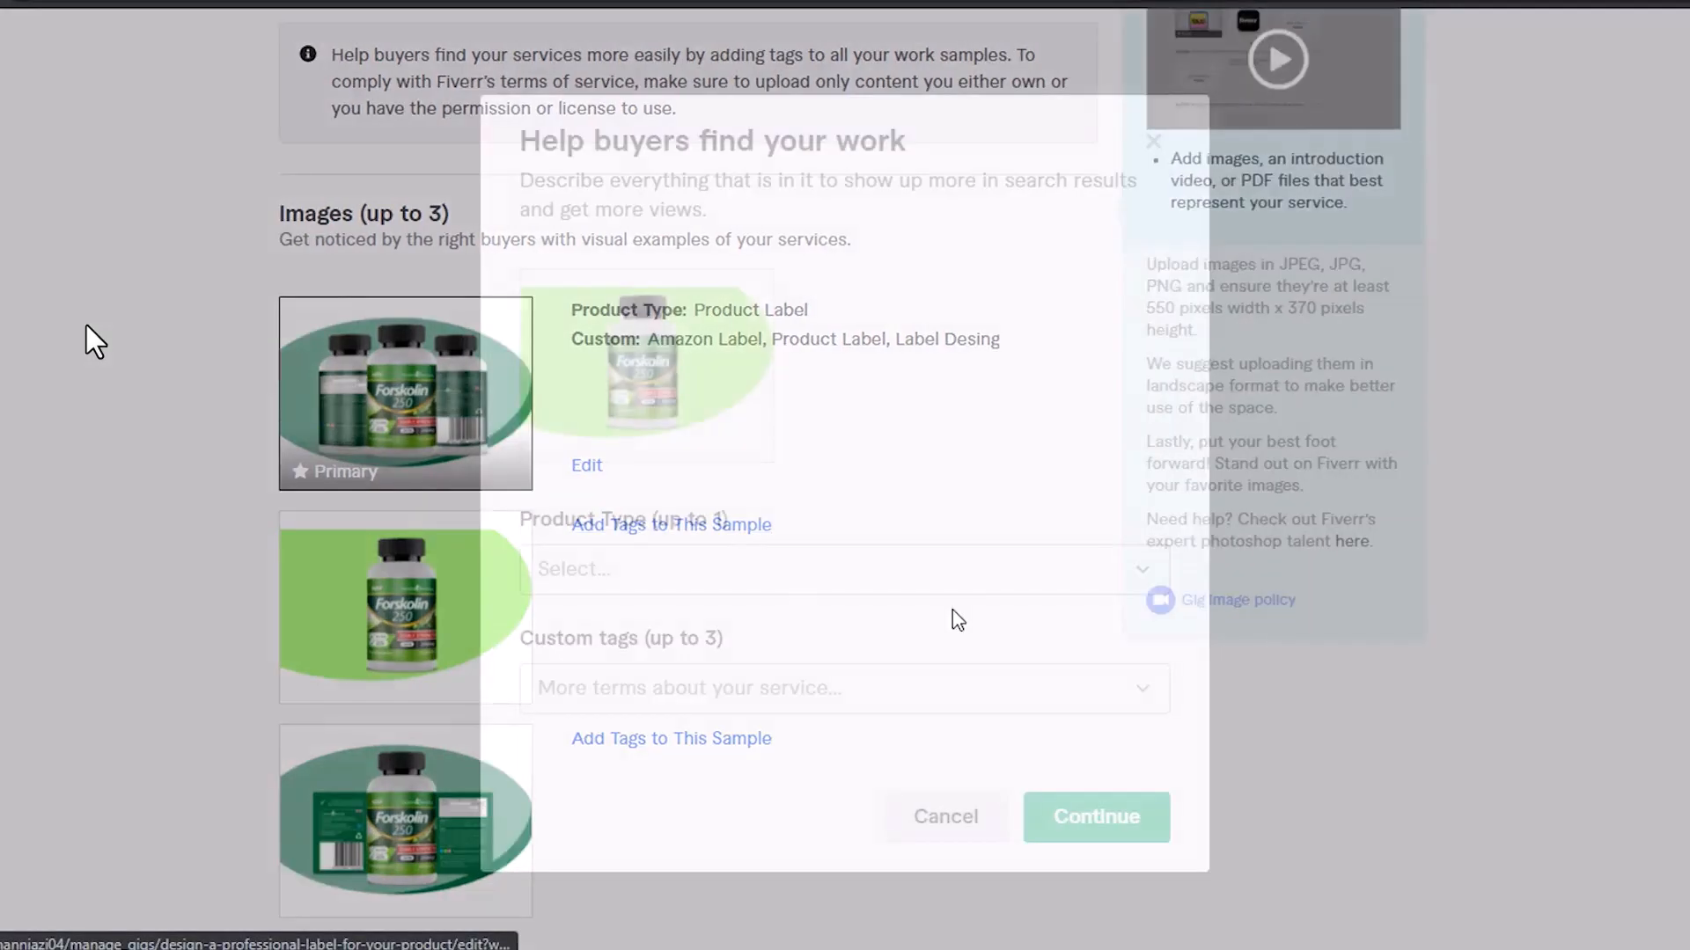
{"action": "left_click", "coordinate": [792, 569]}
{"action": "left_click", "coordinate": [771, 643]}
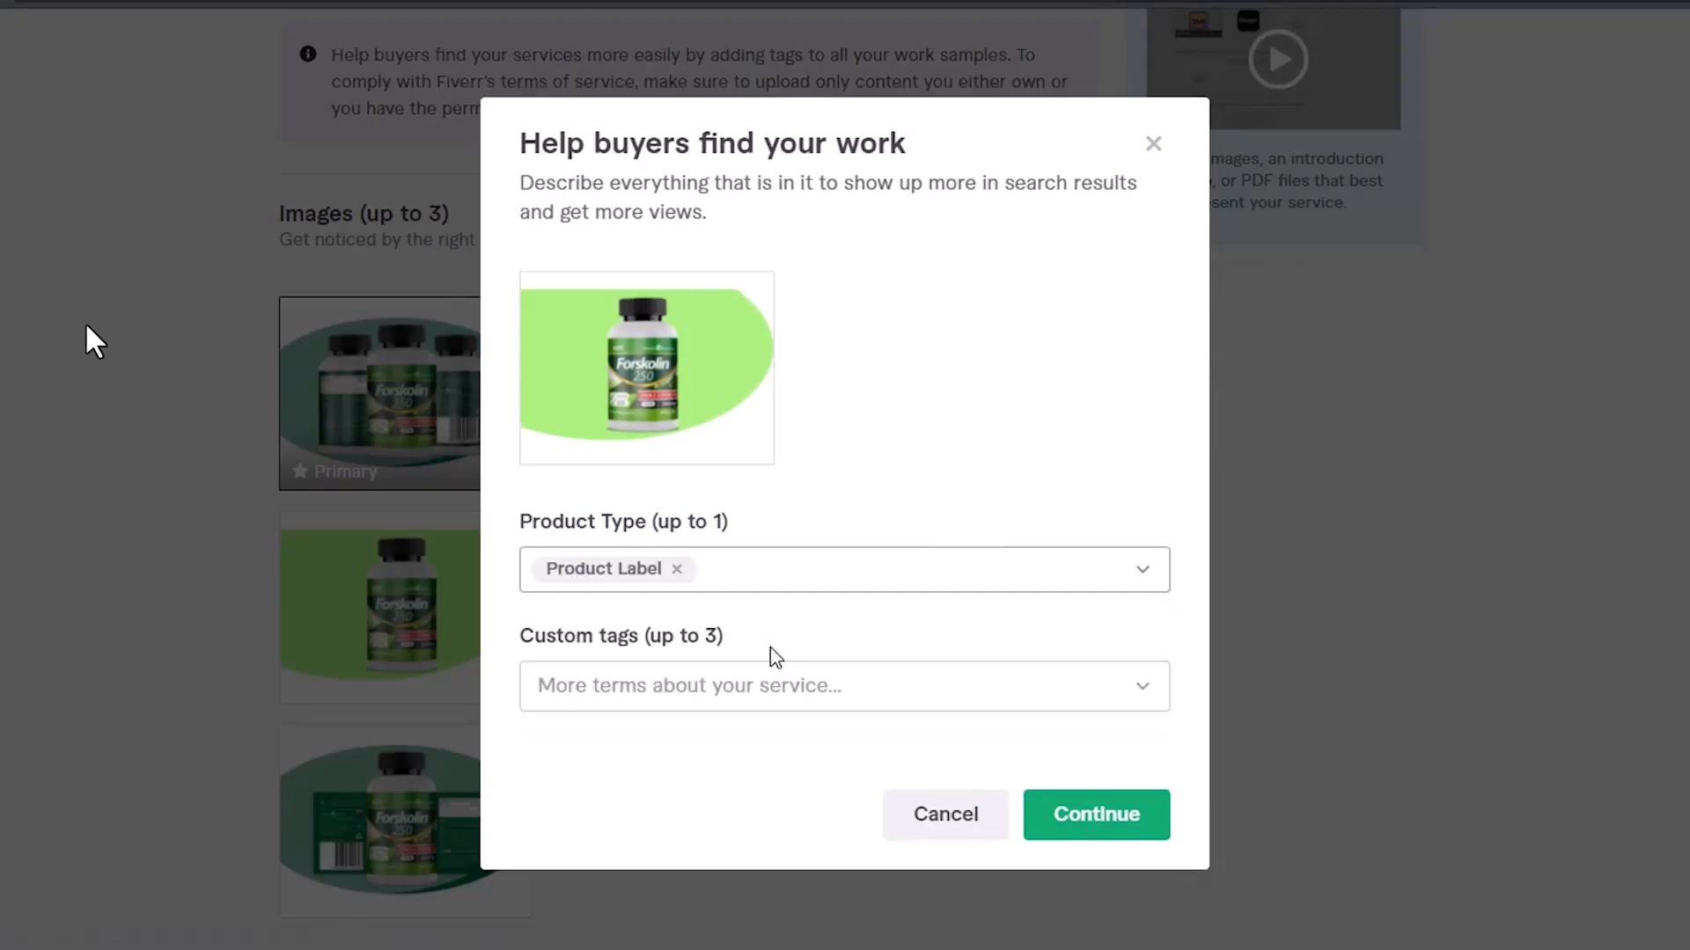
Add the custom tags 3d Mockup and Product Label to the second image
{"action": "left_click", "coordinate": [787, 700]}
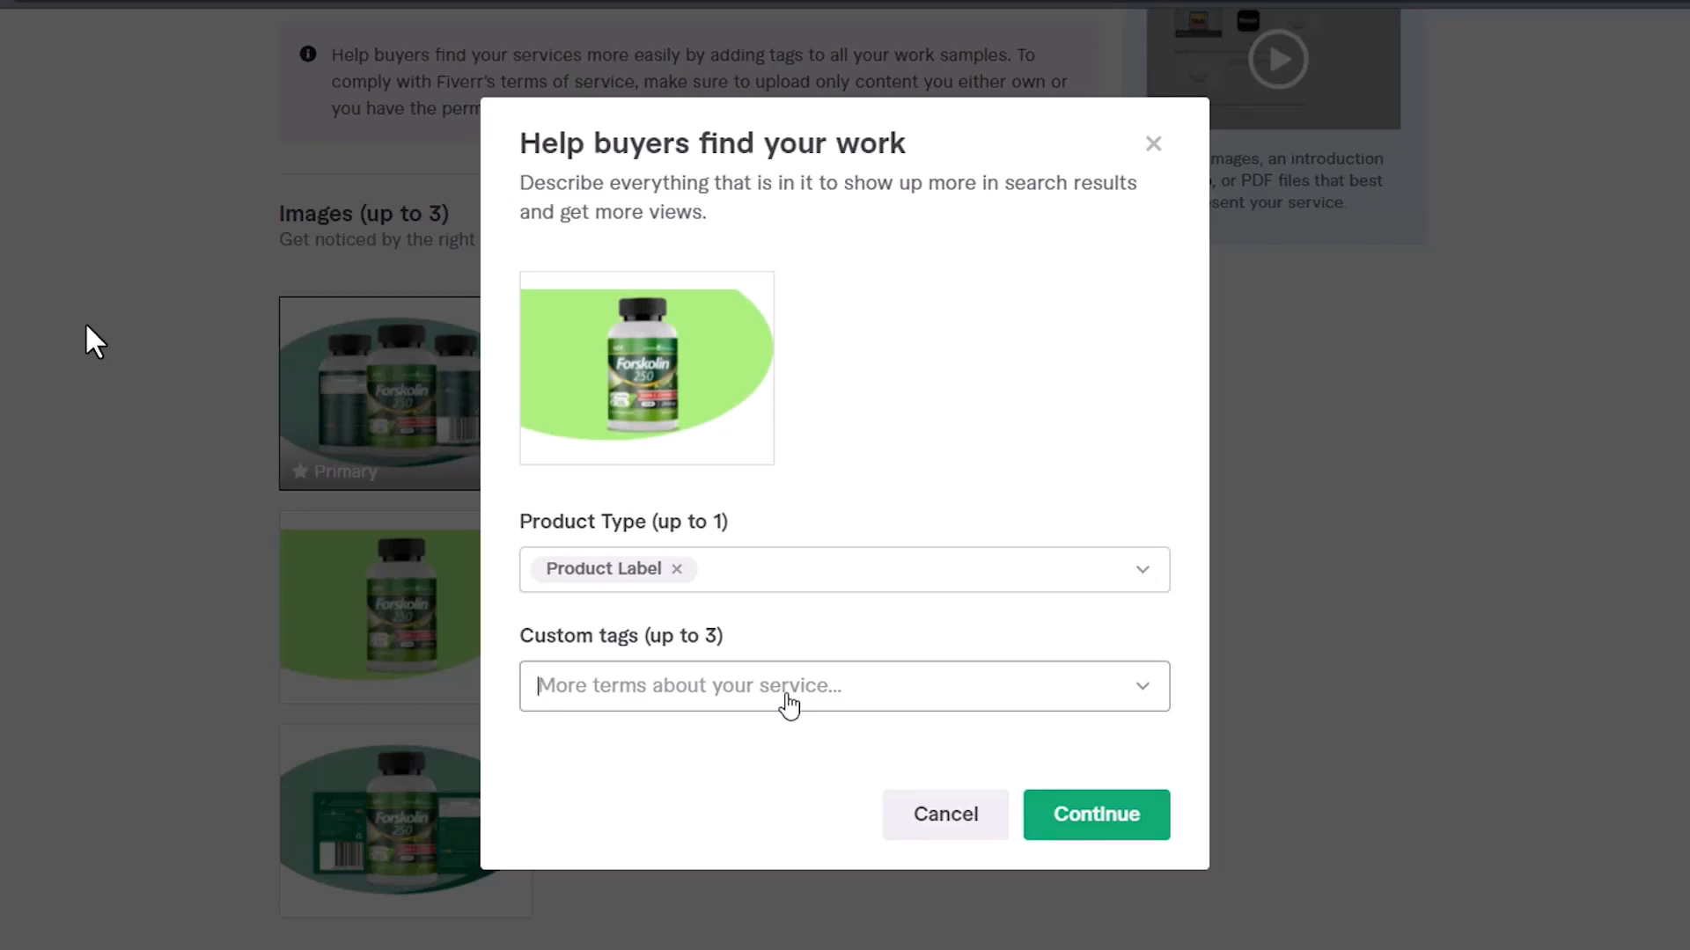
{"action": "type", "text": "3"}
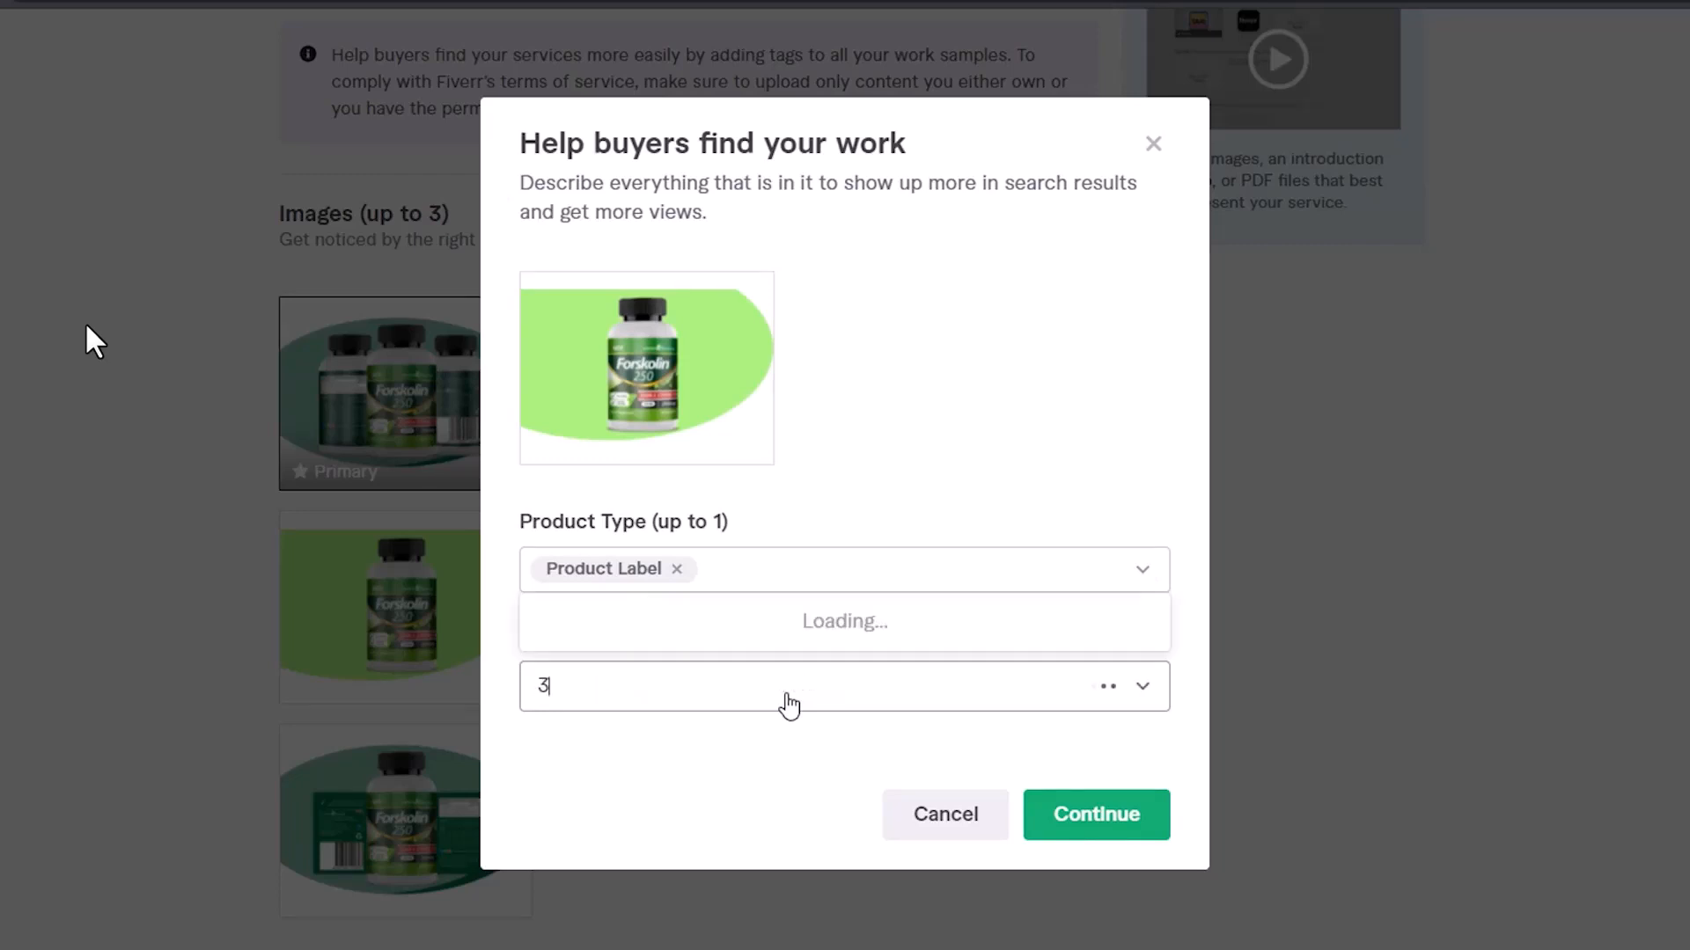
{"action": "type", "text": "D mock"}
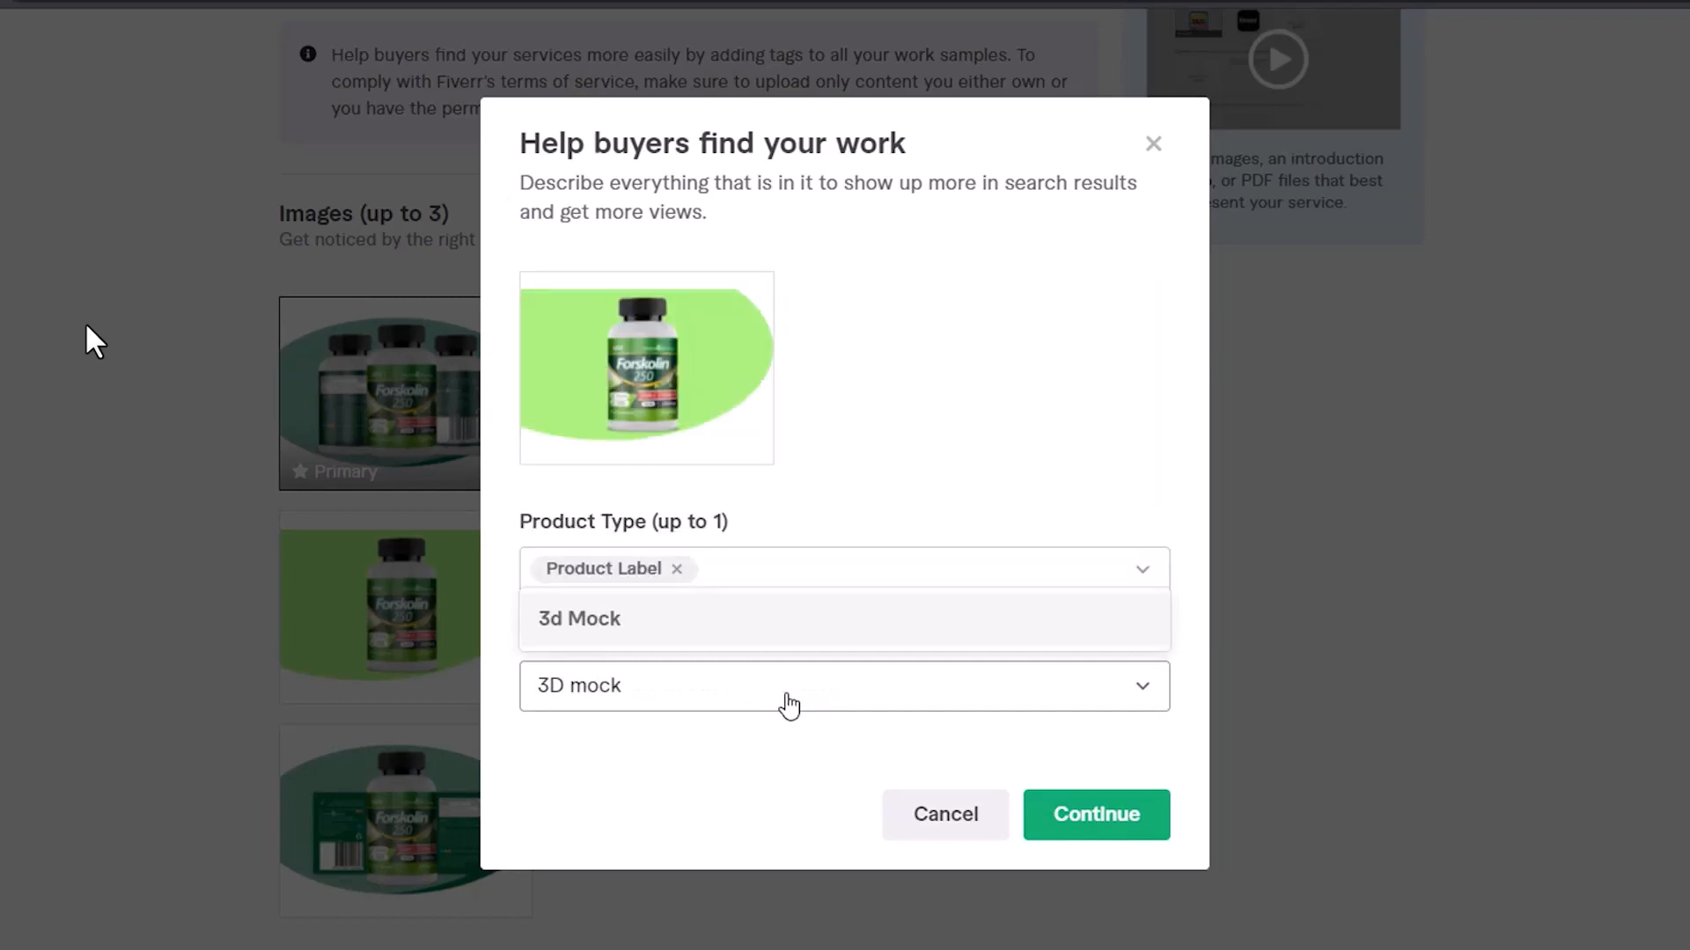
{"action": "type", "text": "up"}
{"action": "key", "text": "Return"}
{"action": "type", "text": "P"}
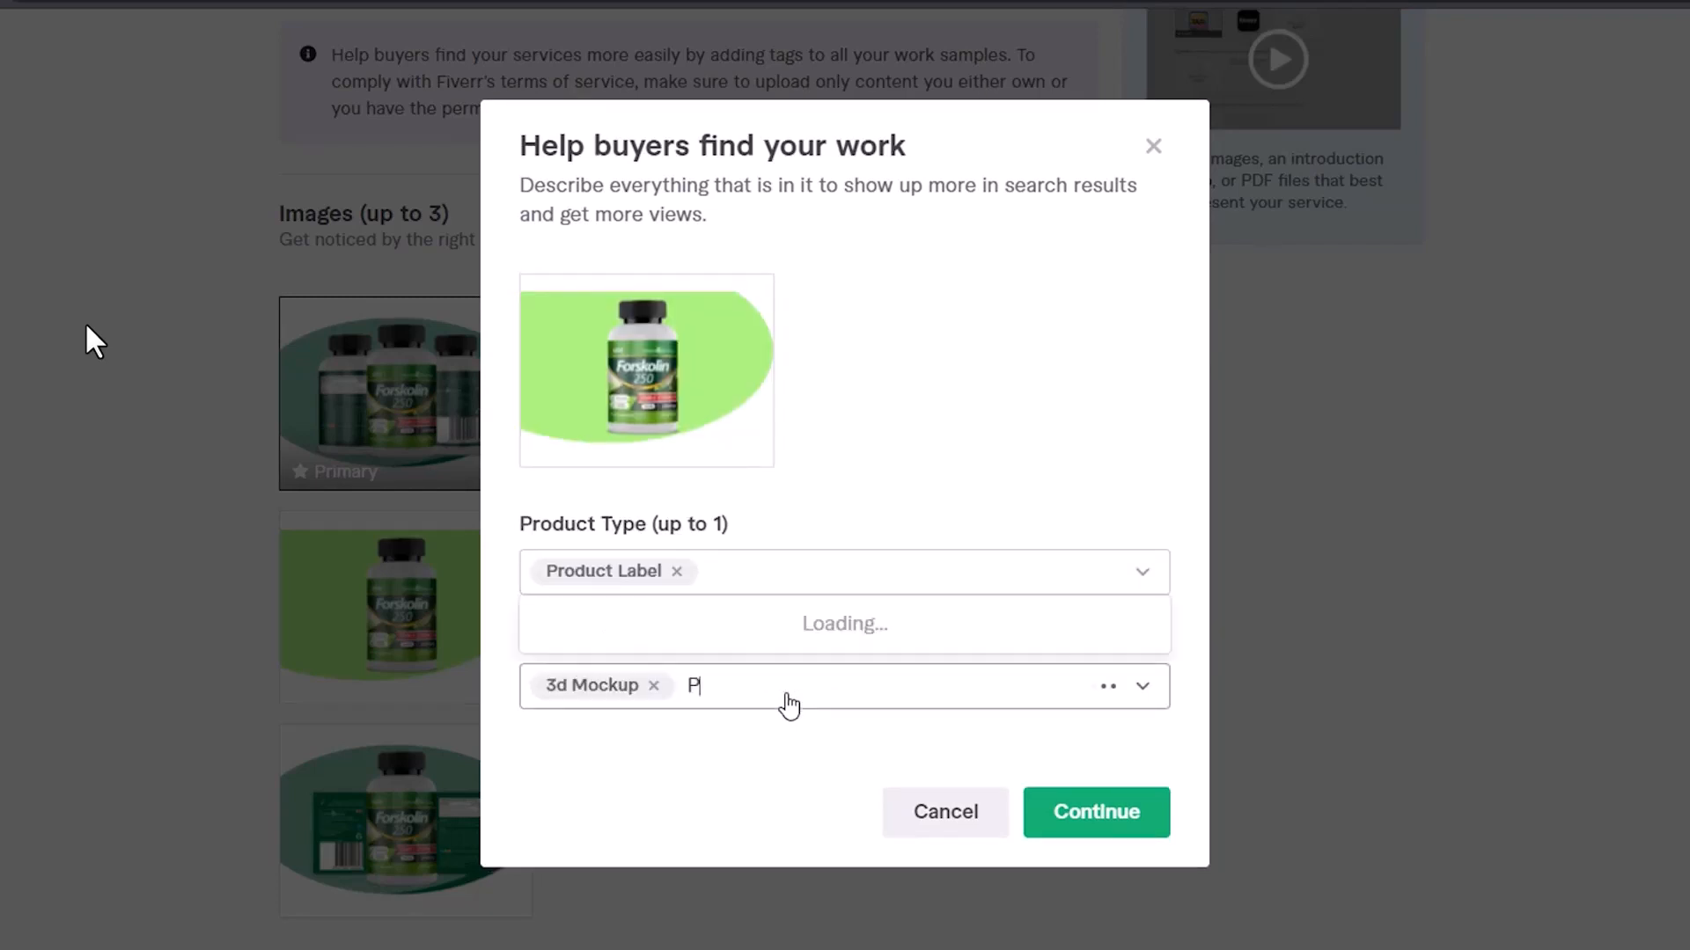
{"action": "type", "text": "roduct labes"}
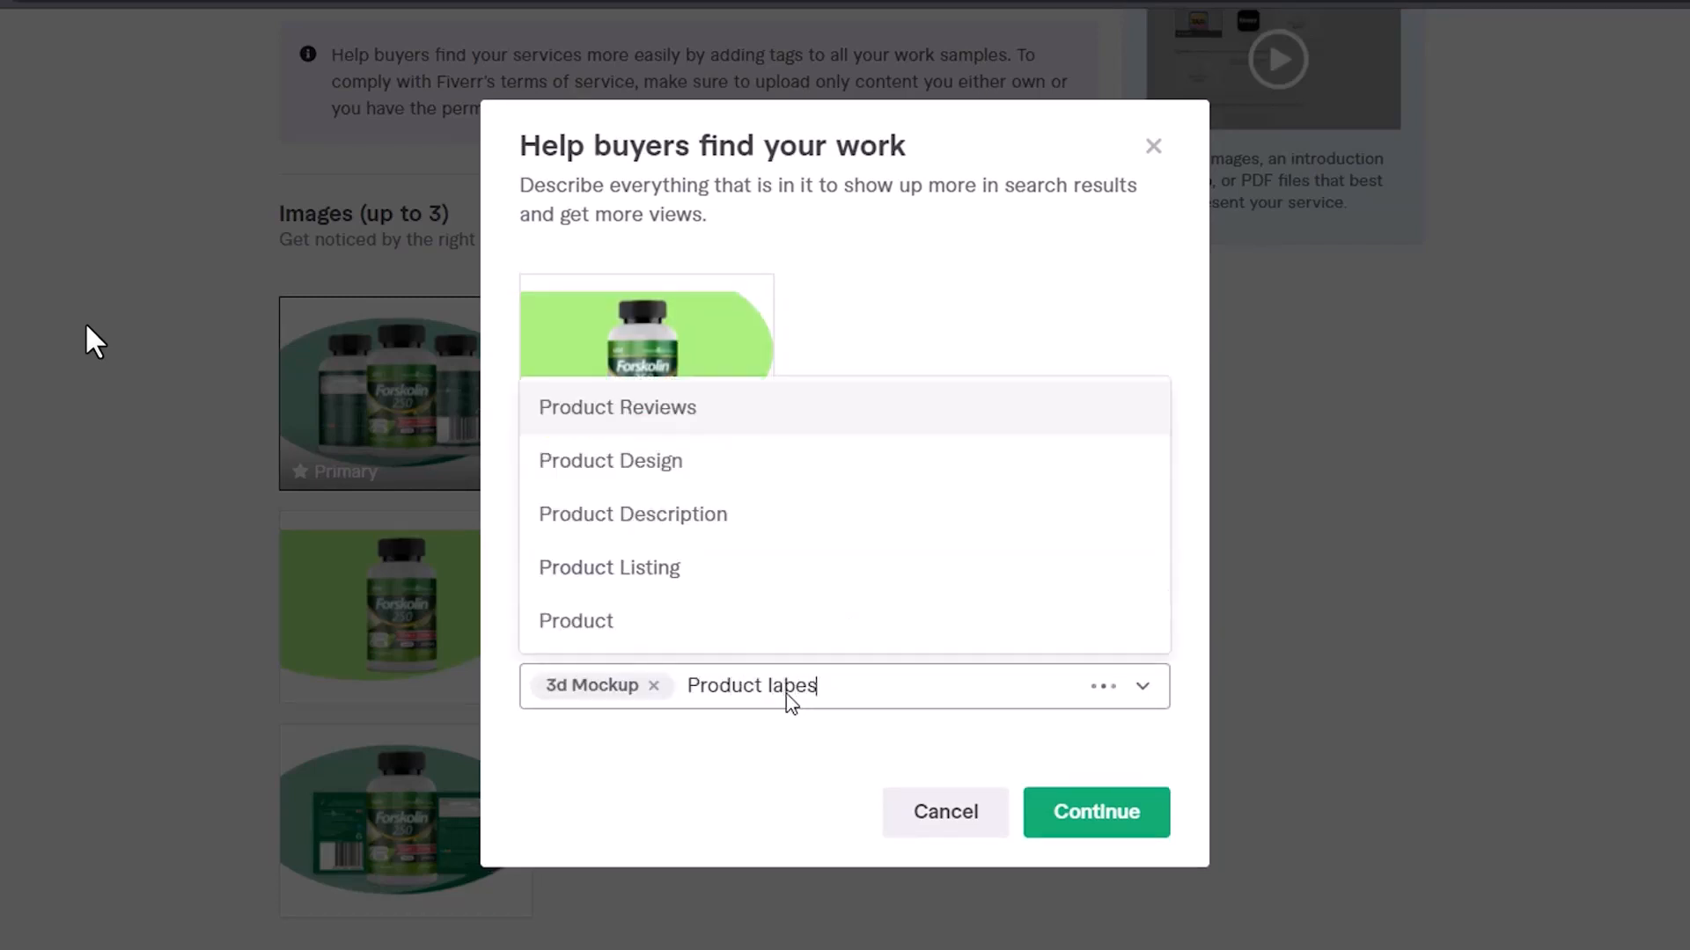
{"action": "type", "text": "lll"}
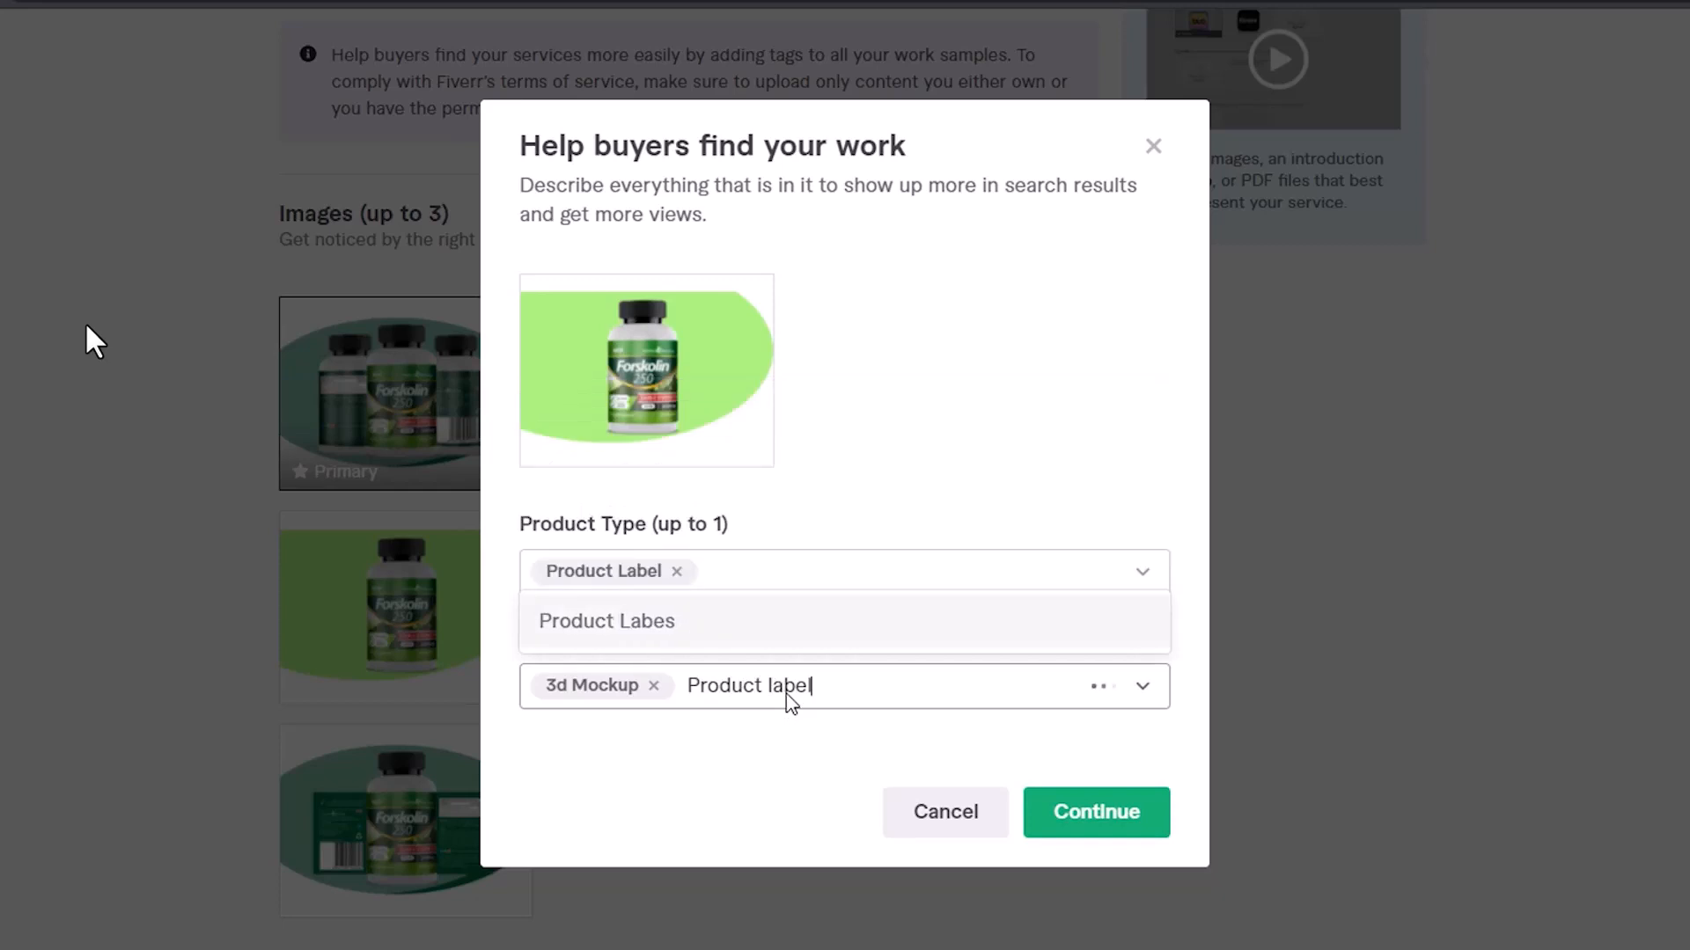
{"action": "key", "text": "Return"}
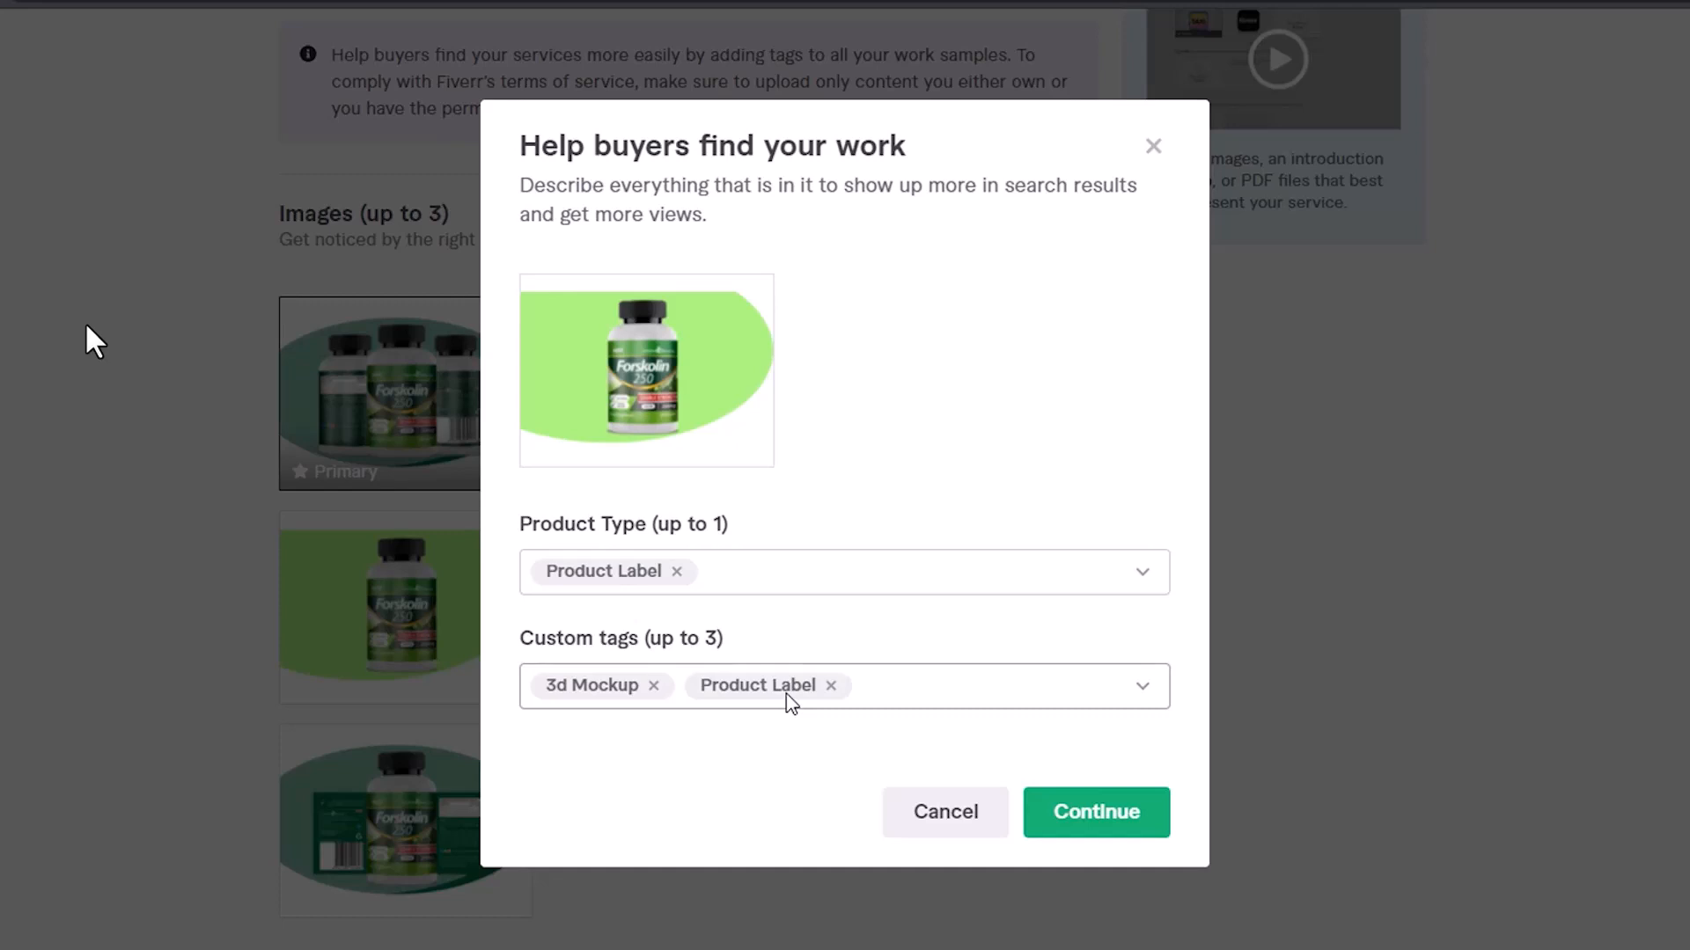
Add Label Desing as the second image's third custom tag and save its tags
{"action": "type", "text": "3"}
{"action": "key", "text": "BackSpace"}
{"action": "type", "text": "la"}
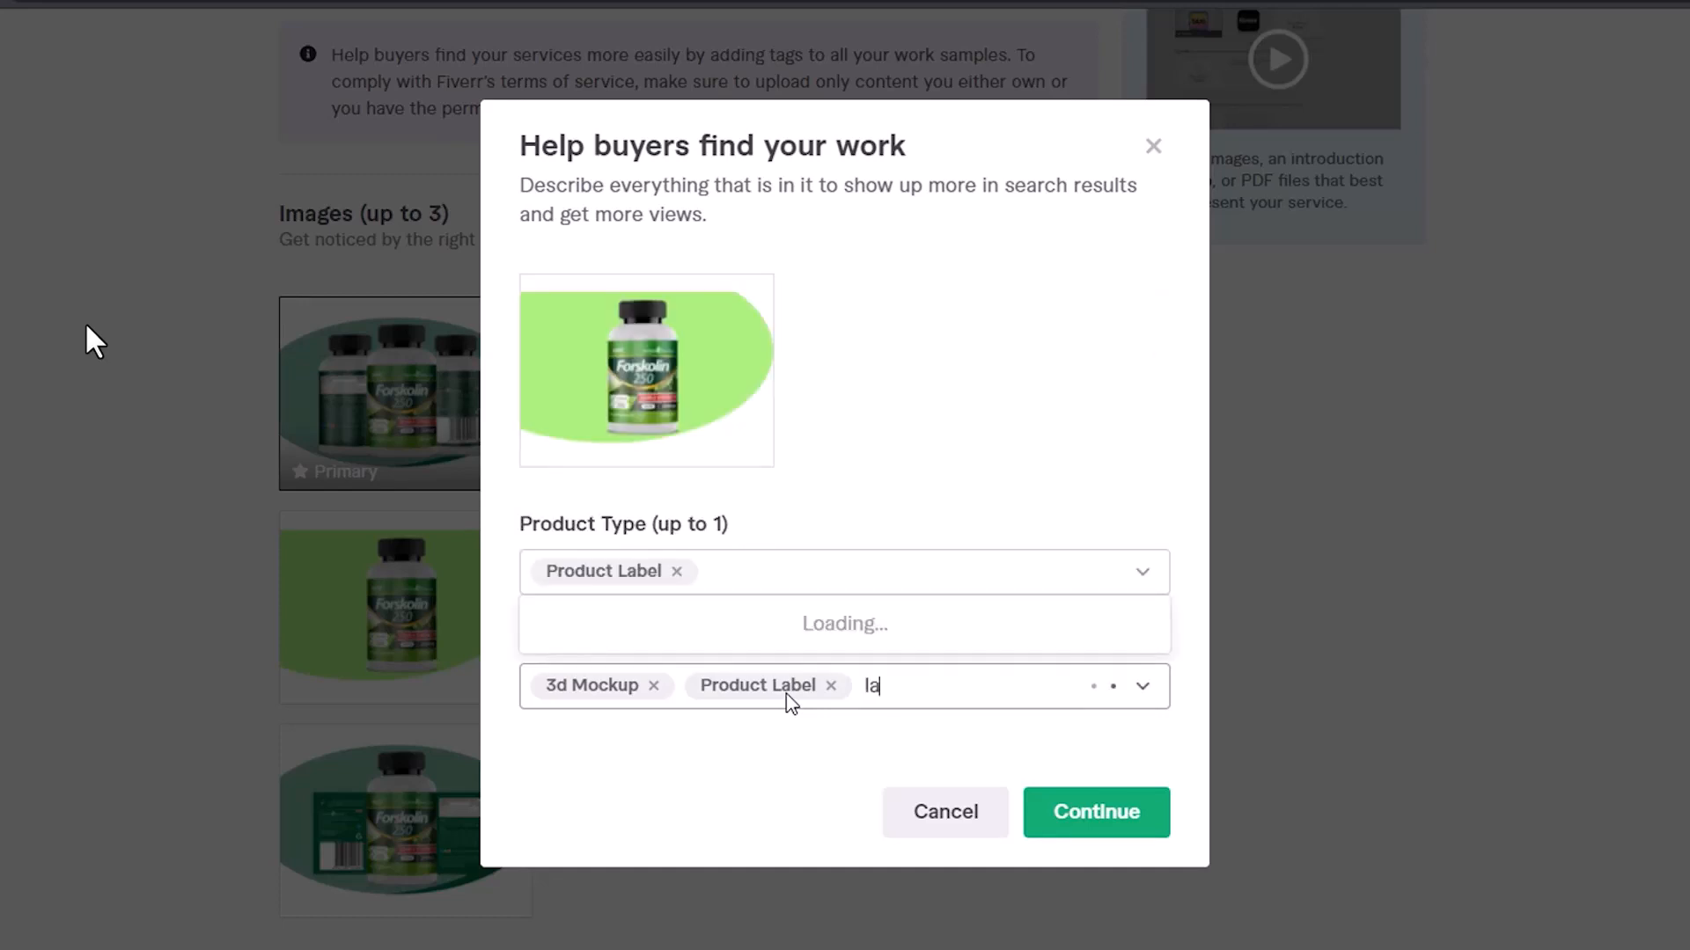
{"action": "type", "text": "bel desing"}
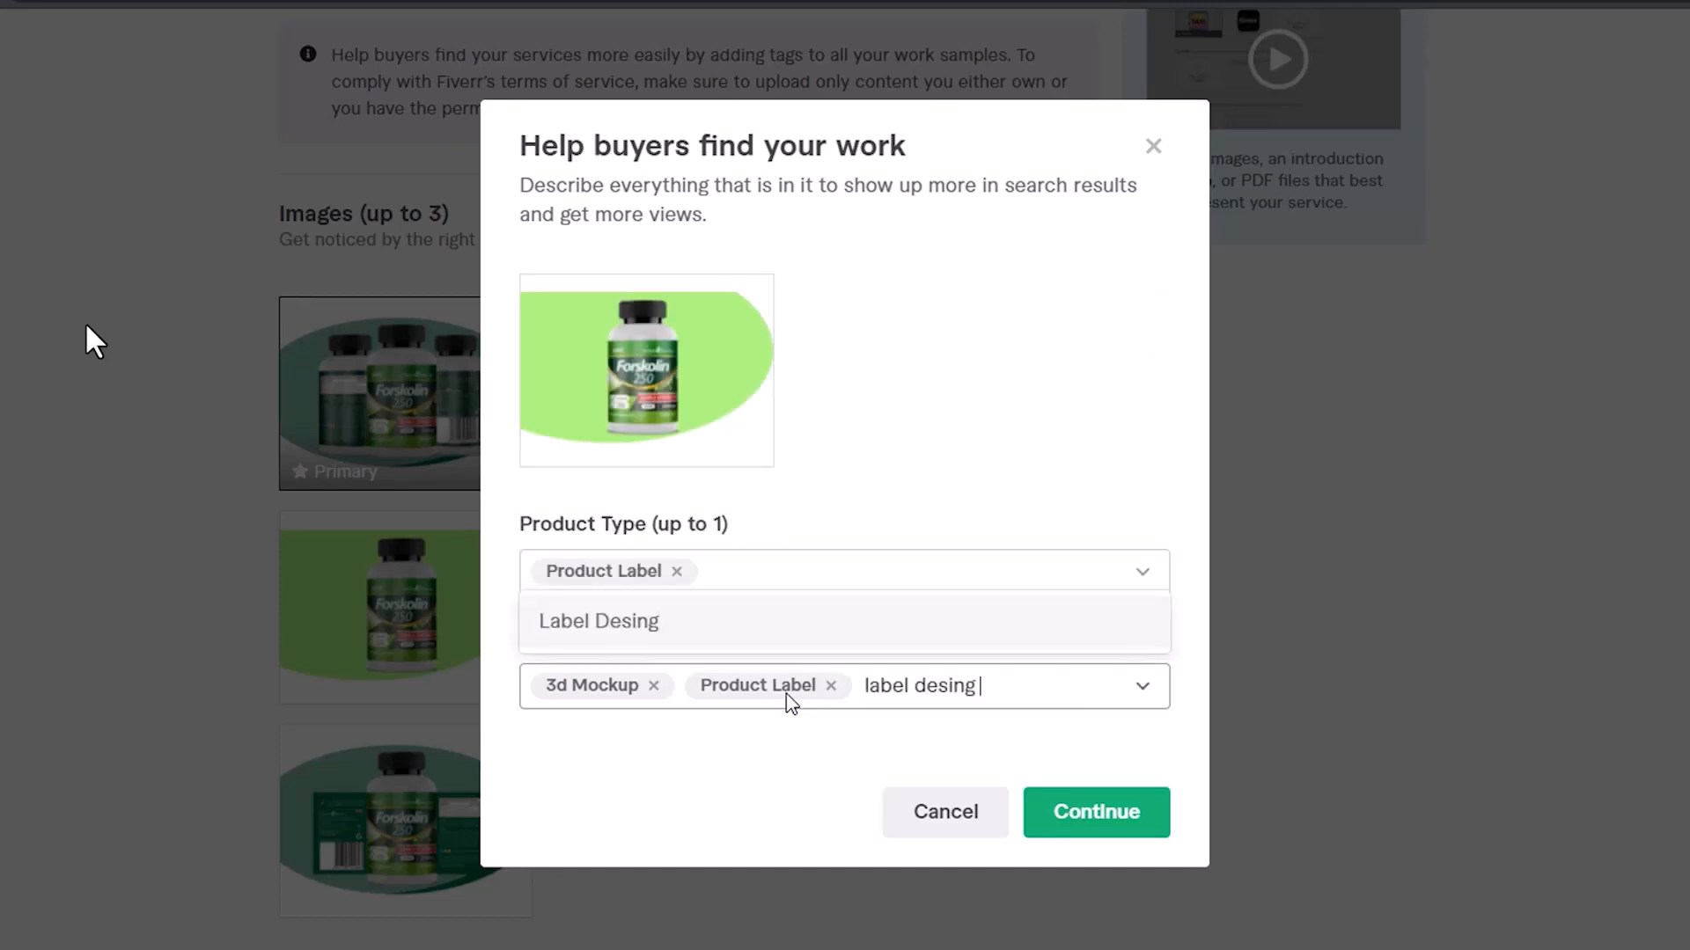
{"action": "key", "text": "Return"}
{"action": "left_click", "coordinate": [1117, 810]}
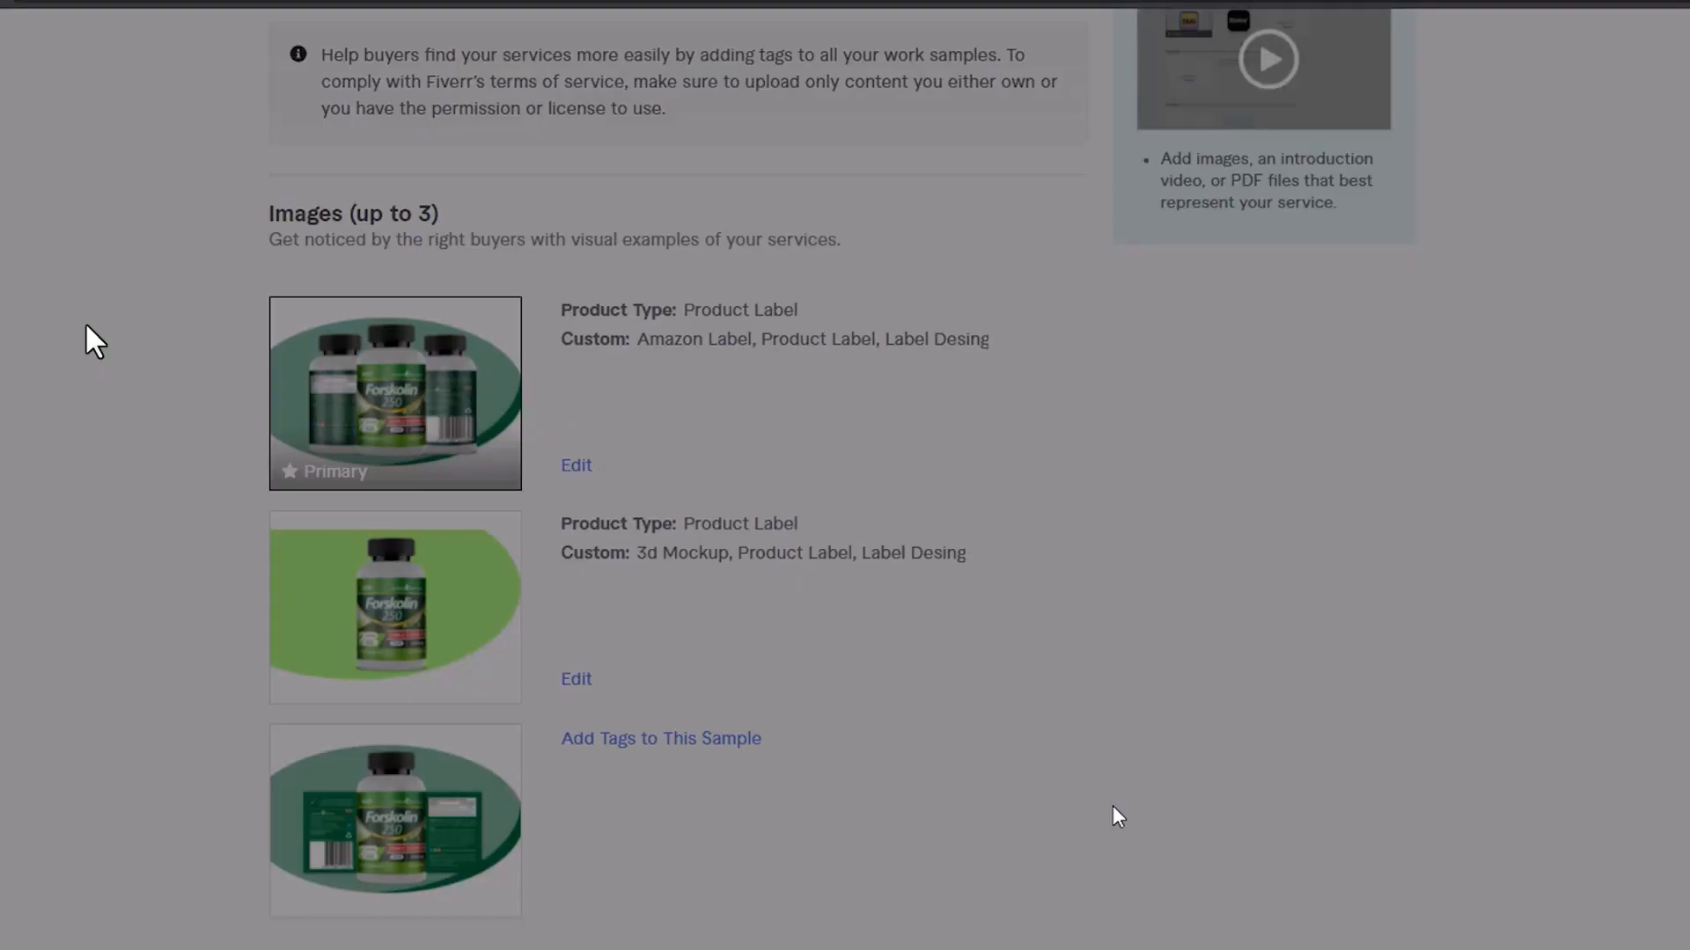
Open the tags for the third gallery image and set its product type to Product Label
{"action": "left_click", "coordinate": [713, 741]}
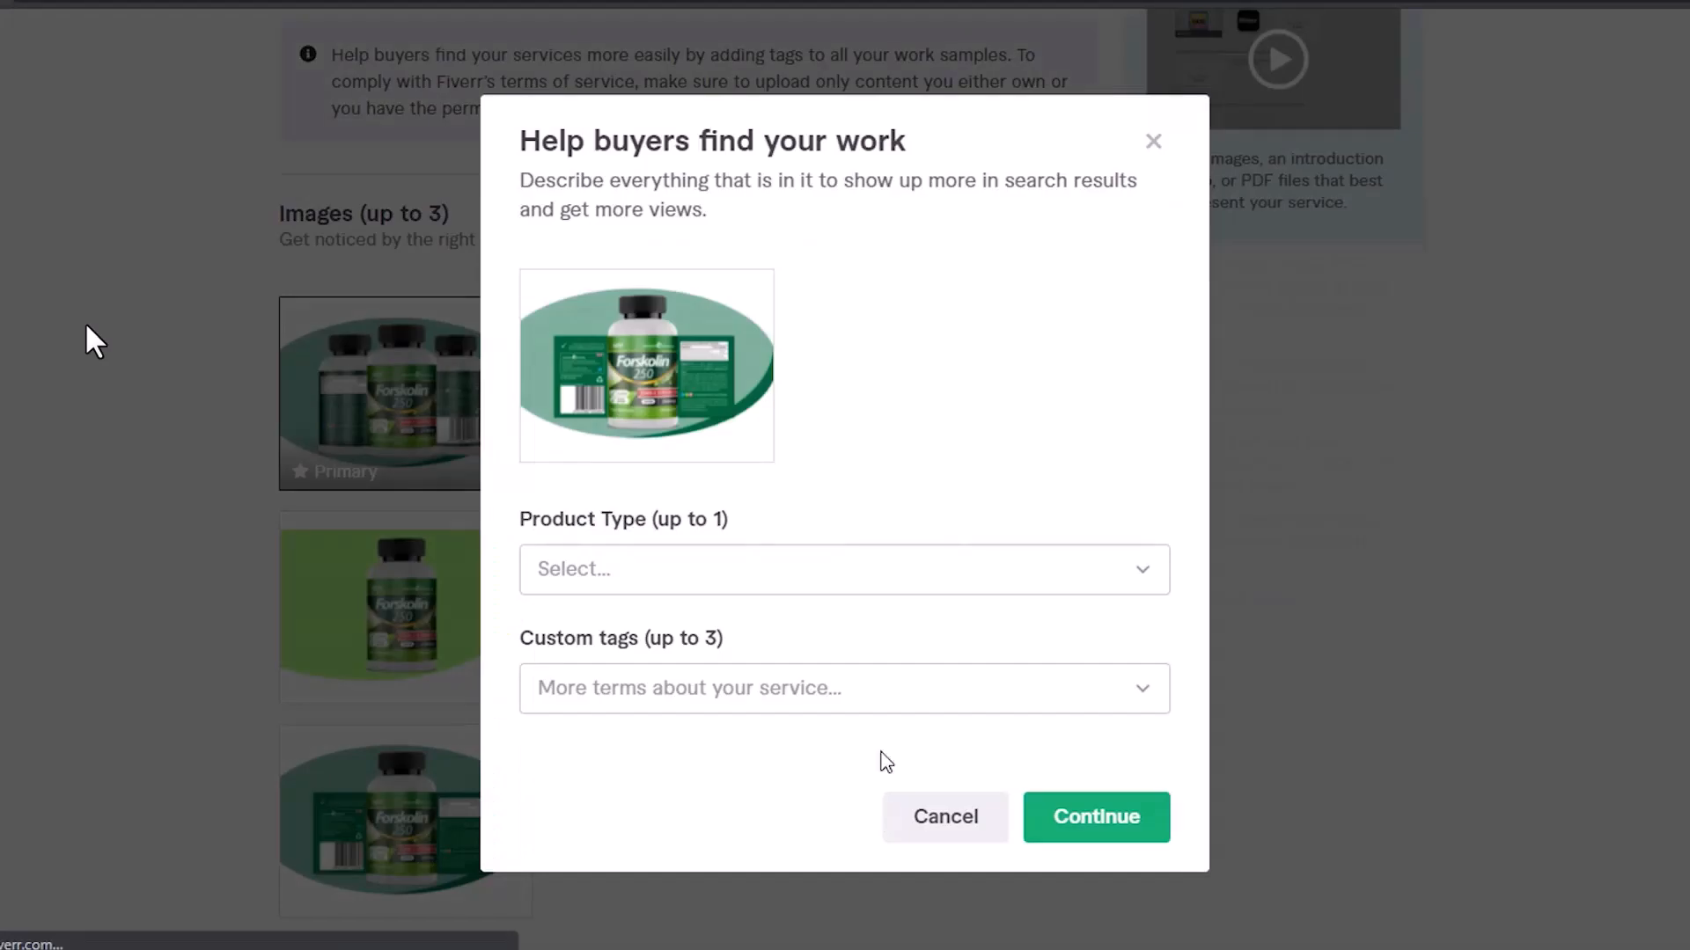
{"action": "left_click", "coordinate": [805, 585]}
{"action": "left_click", "coordinate": [764, 645]}
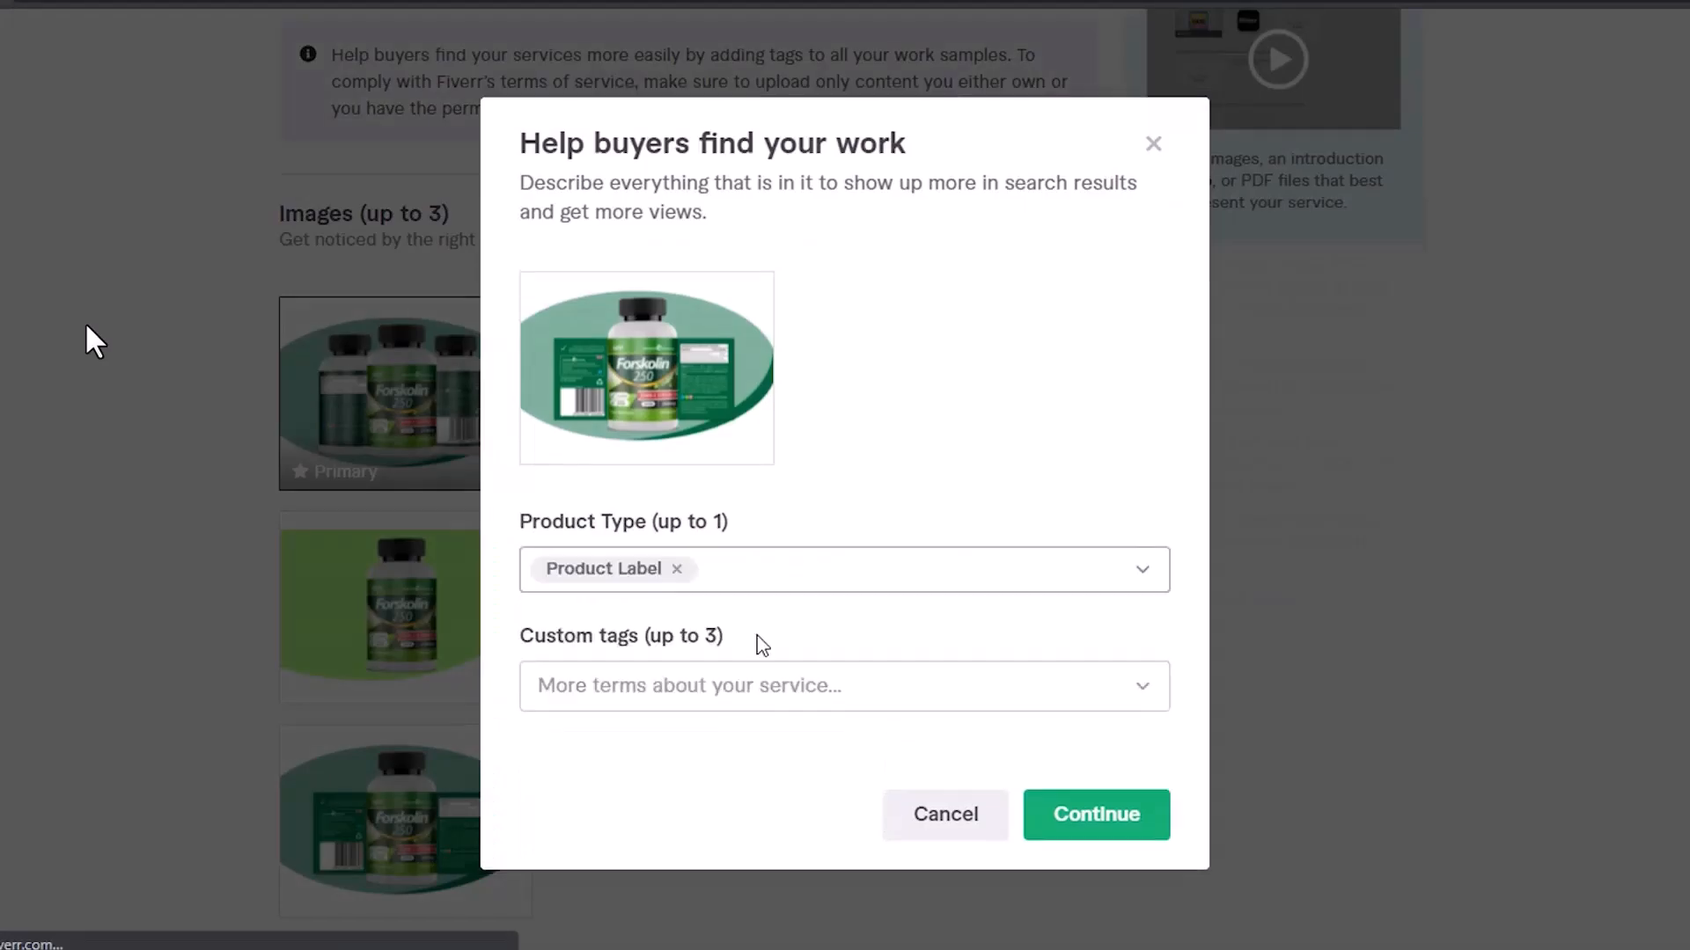
Add Packaging as the third image's first custom tag
{"action": "left_click", "coordinate": [773, 690]}
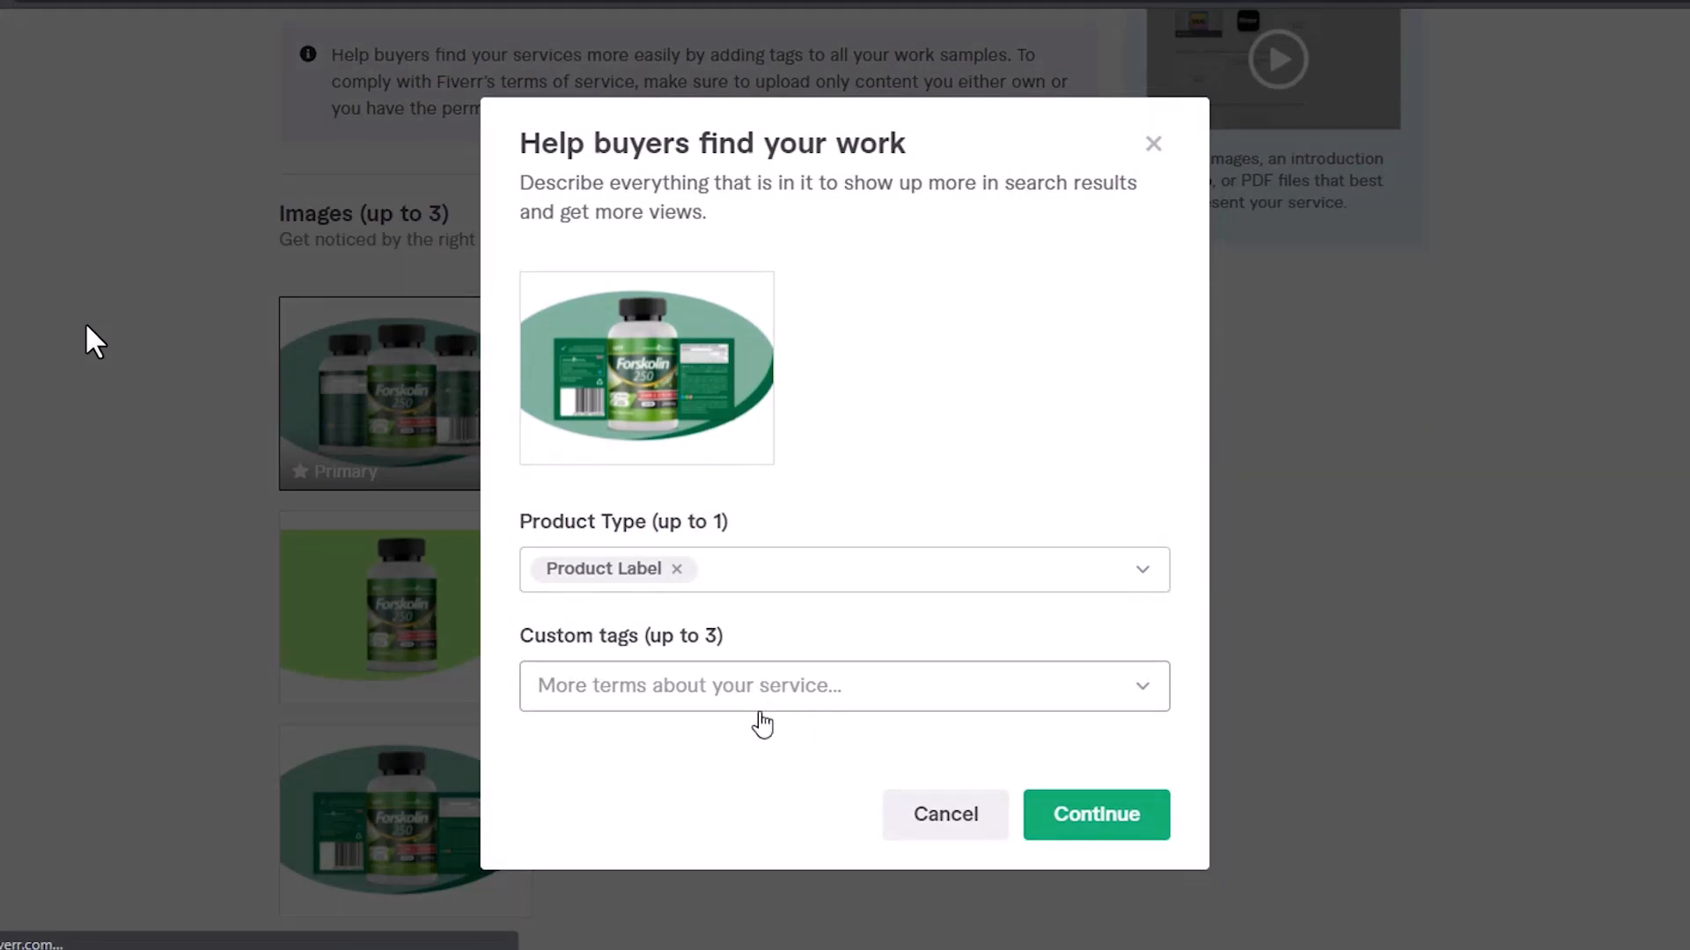
{"action": "type", "text": "3"}
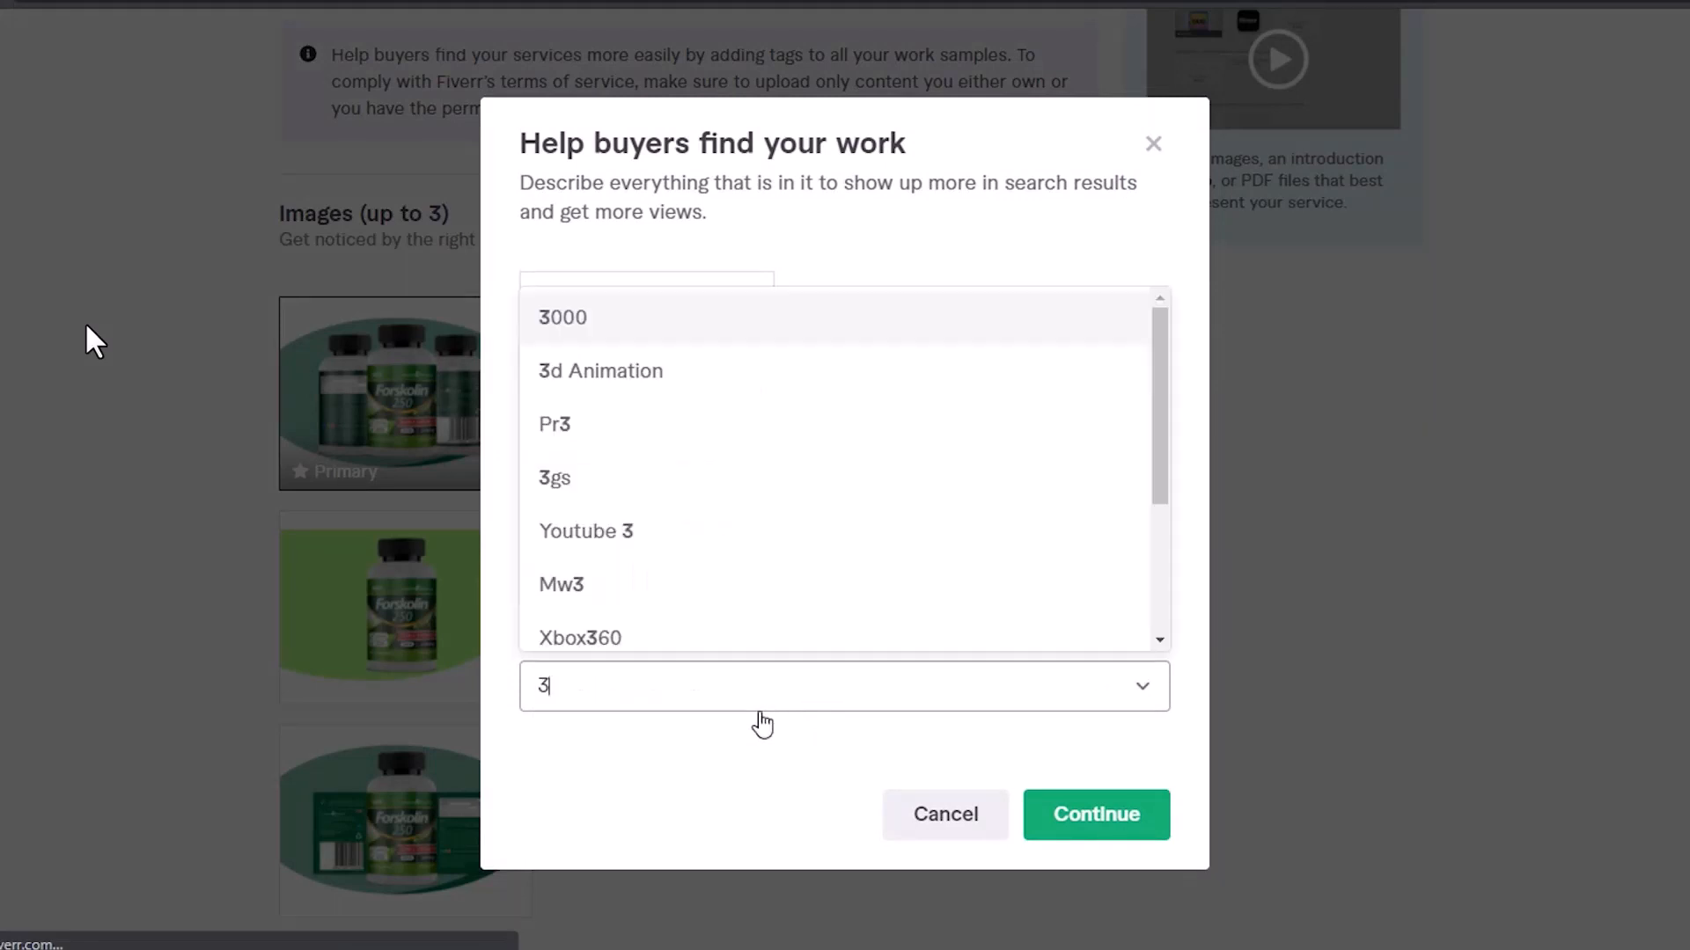
{"action": "type", "text": "D"}
{"action": "key", "text": "BackSpace"}
{"action": "key", "text": "BackSpace"}
{"action": "type", "text": "Pa"}
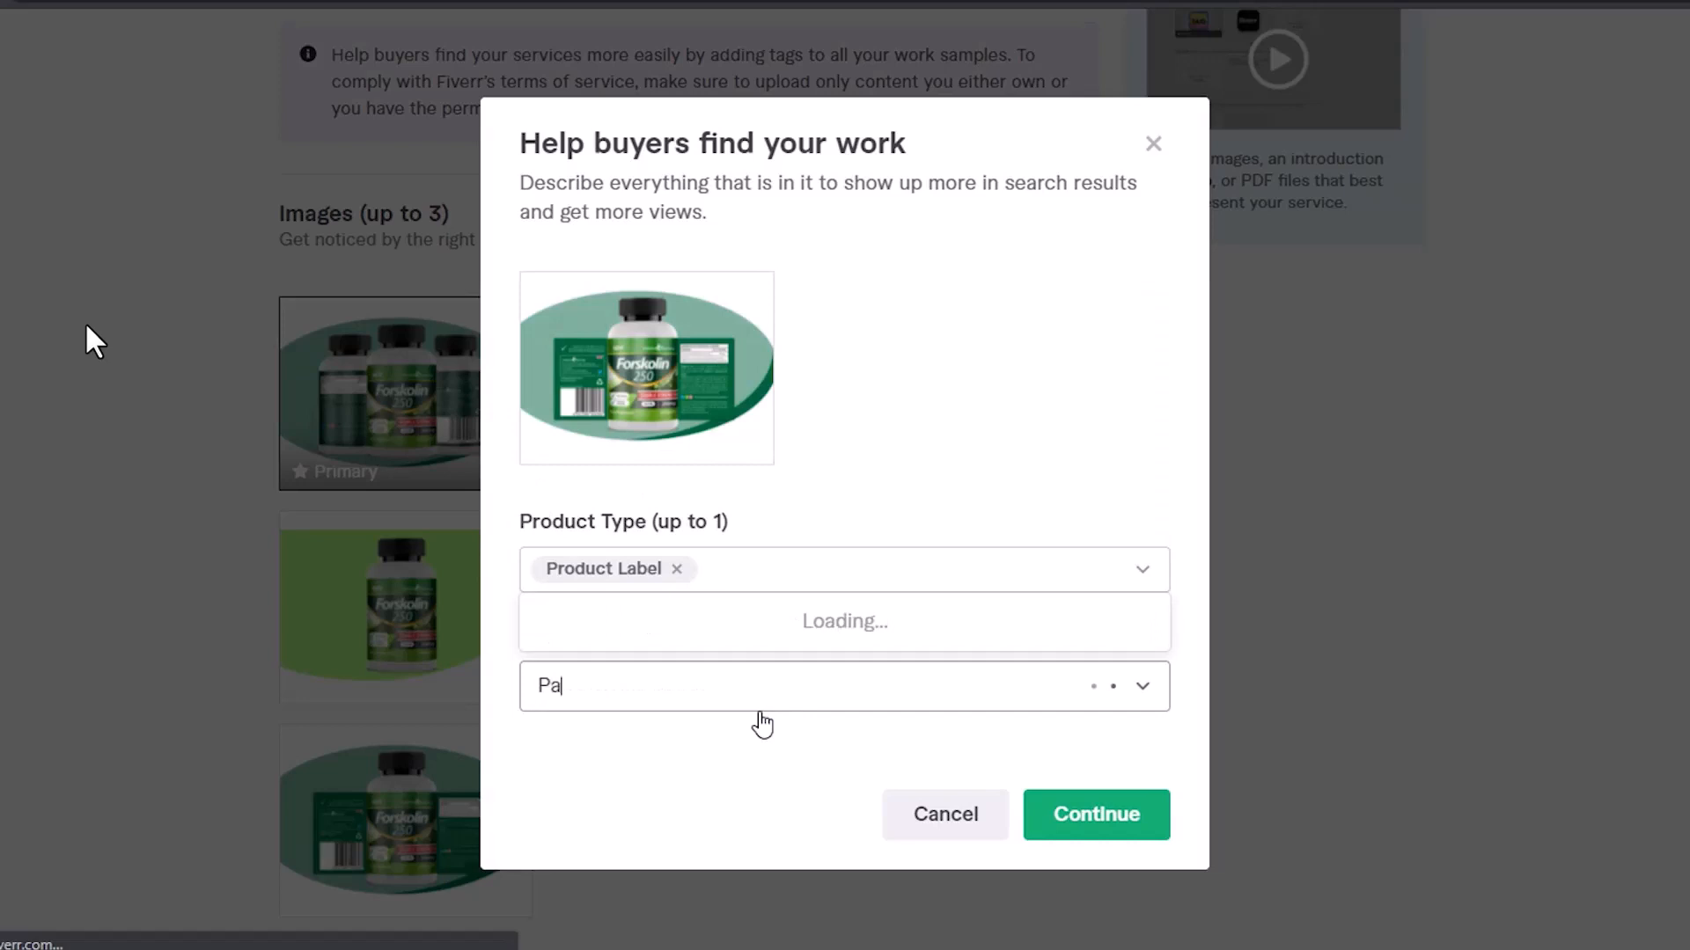
{"action": "type", "text": "ckaging"}
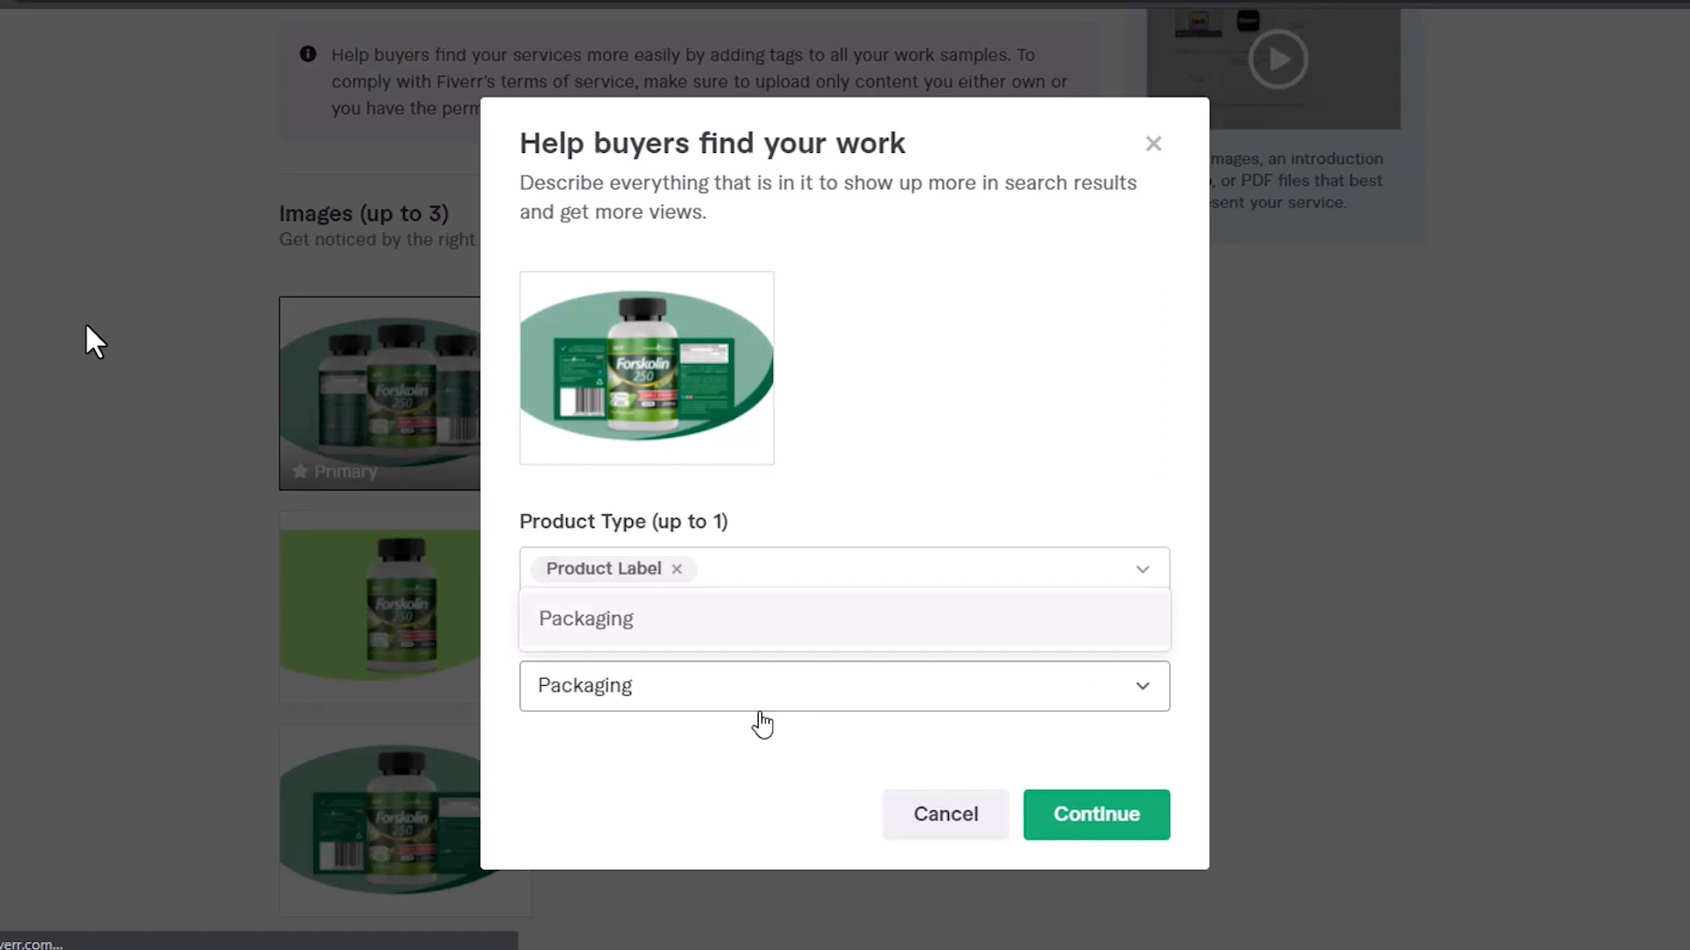
{"action": "key", "text": "Return"}
Add Label Desing as the third image's second custom tag
{"action": "type", "text": "Lab"}
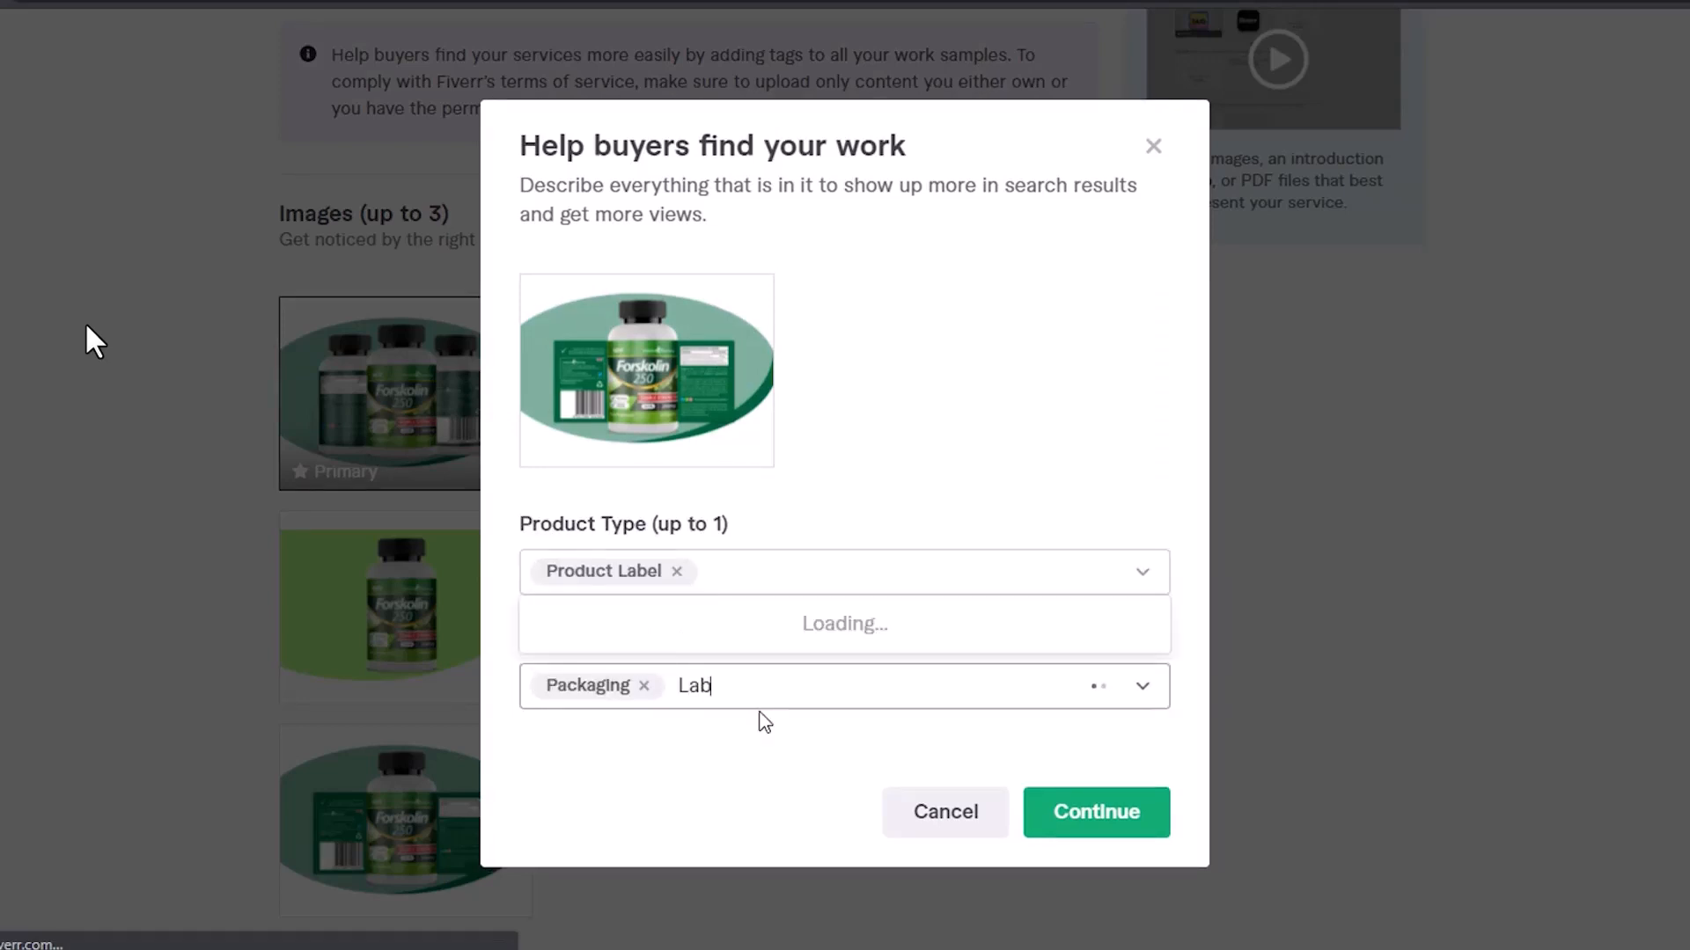
{"action": "type", "text": "eo"}
{"action": "key", "text": "BackSpace"}
{"action": "key", "text": "BackSpace"}
{"action": "type", "text": "el "}
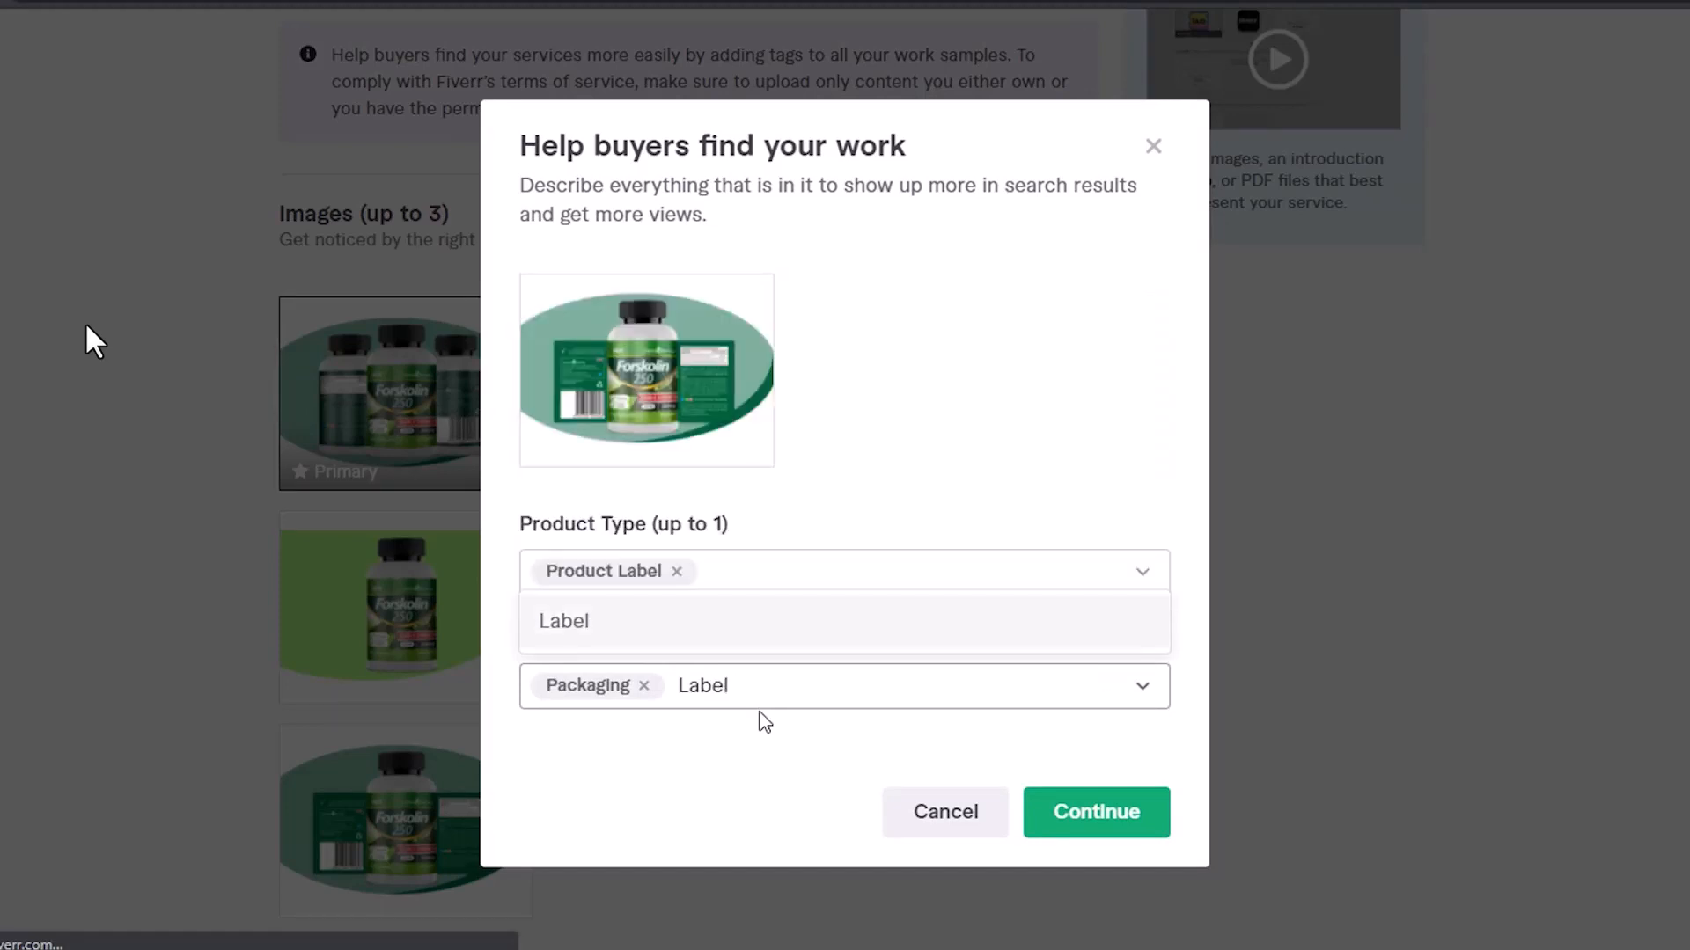
{"action": "type", "text": "desing"}
{"action": "key", "text": "Return"}
Add Product Packaging as the third image's last custom tag and save its tags
{"action": "type", "text": "P"}
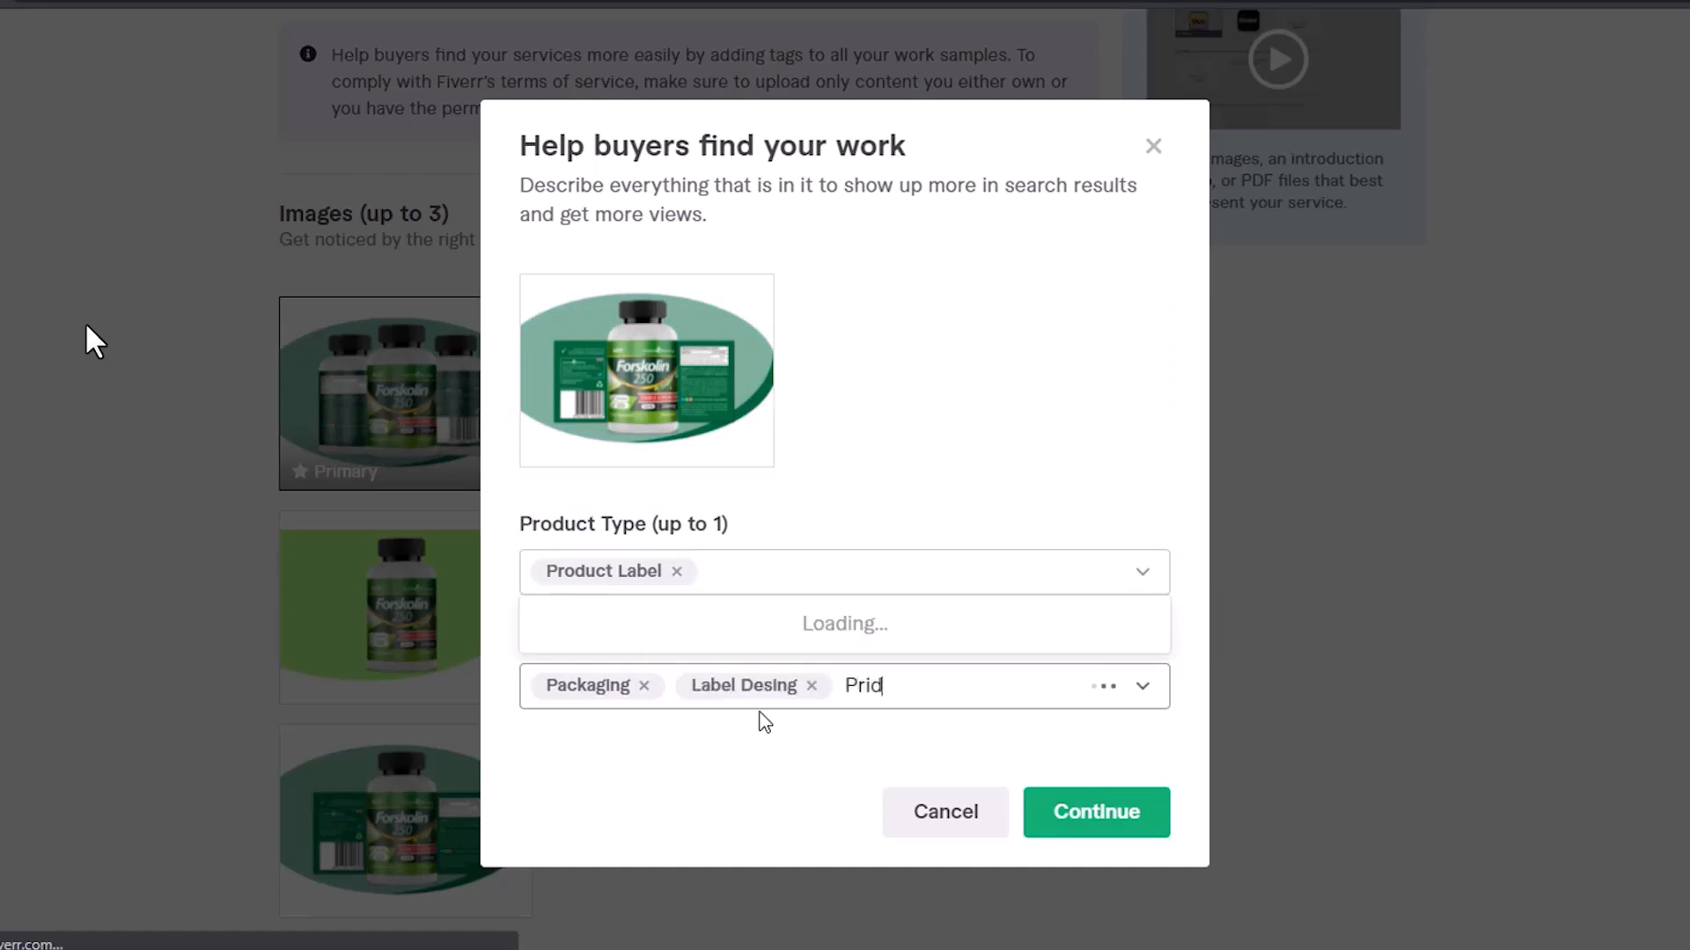
{"action": "type", "text": "rid"}
{"action": "key", "text": "BackSpace"}
{"action": "type", "text": "oc"}
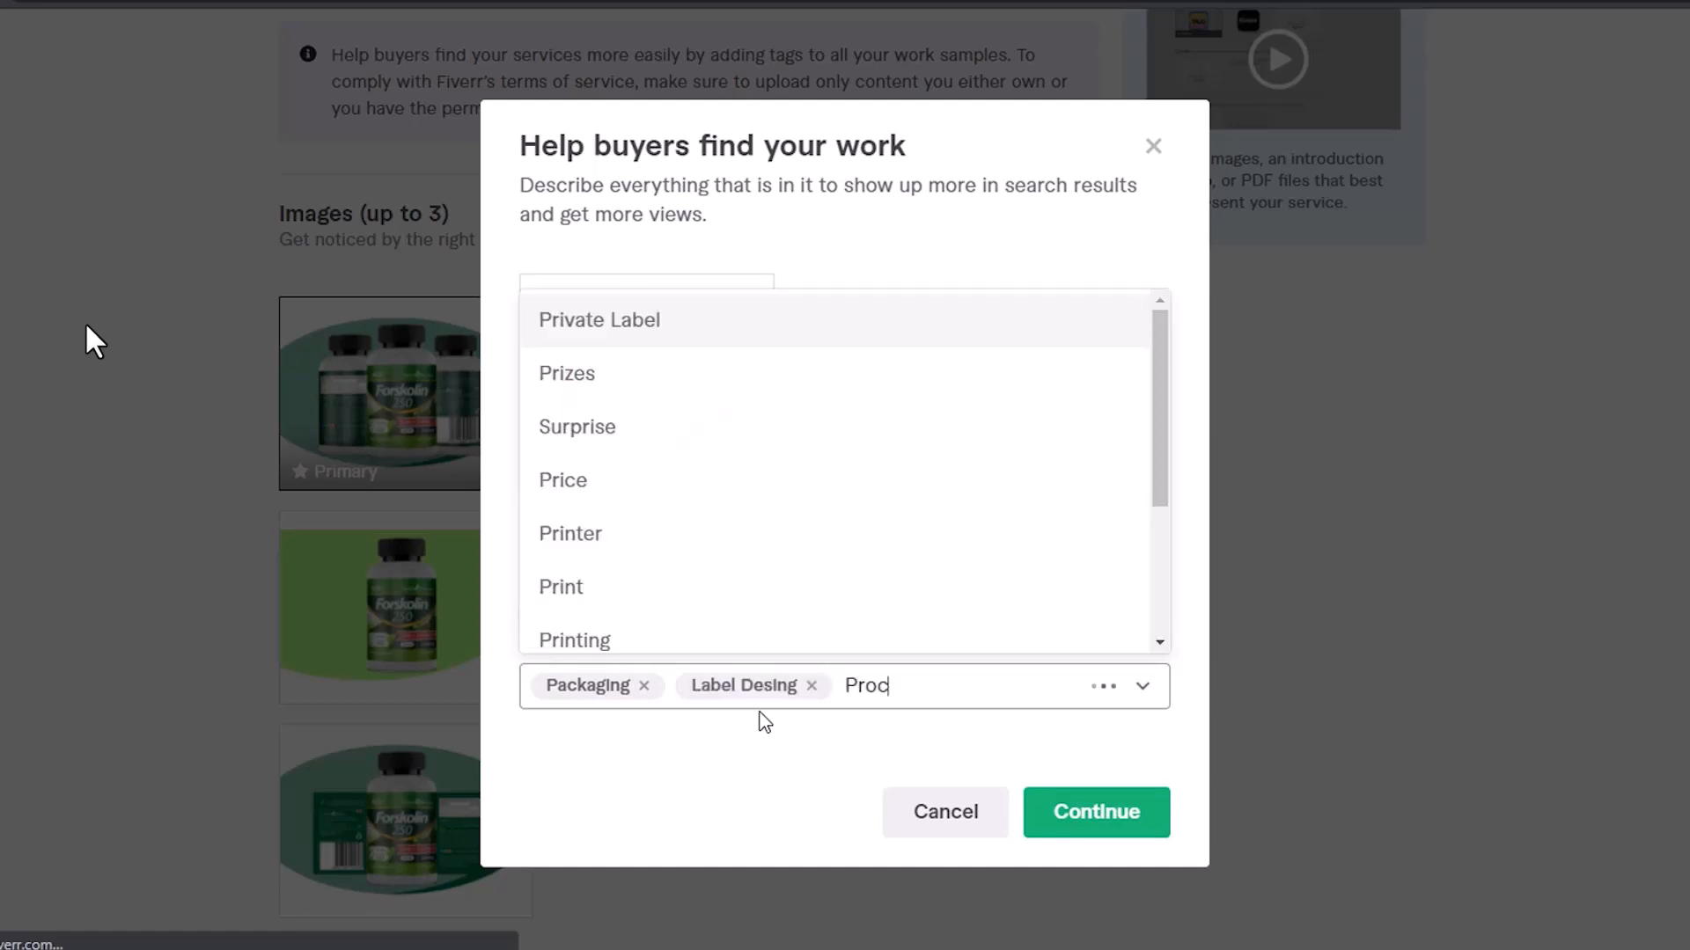
{"action": "key", "text": "BackSpace"}
{"action": "type", "text": "duct p[a"}
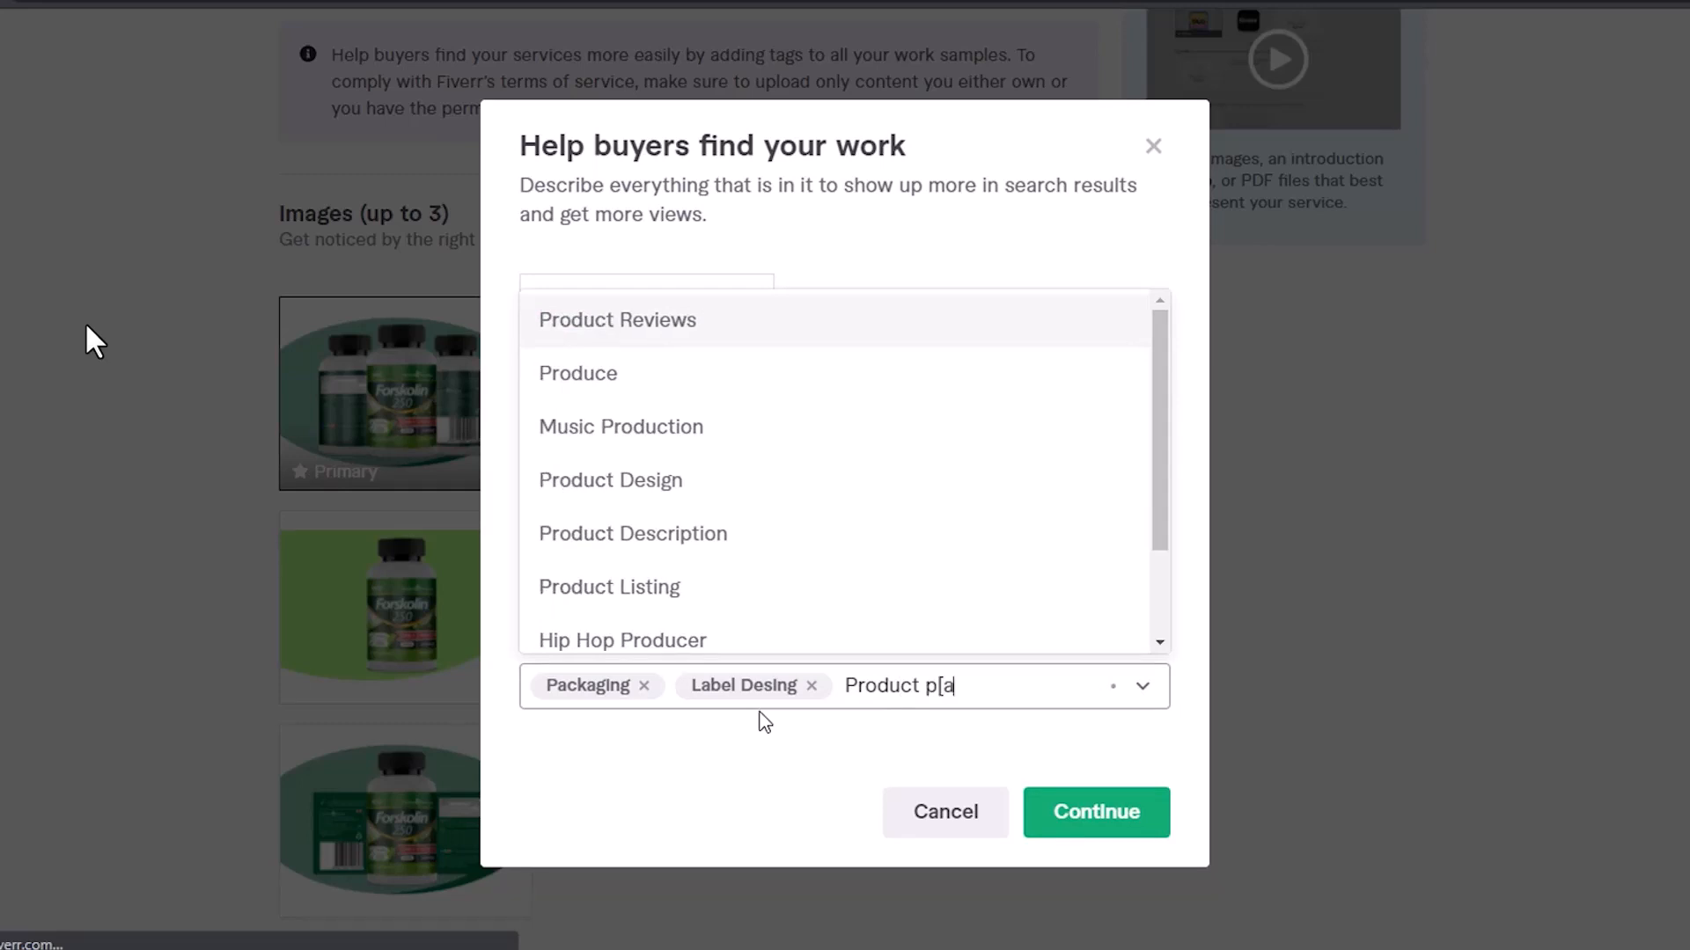
{"action": "type", "text": "acka"}
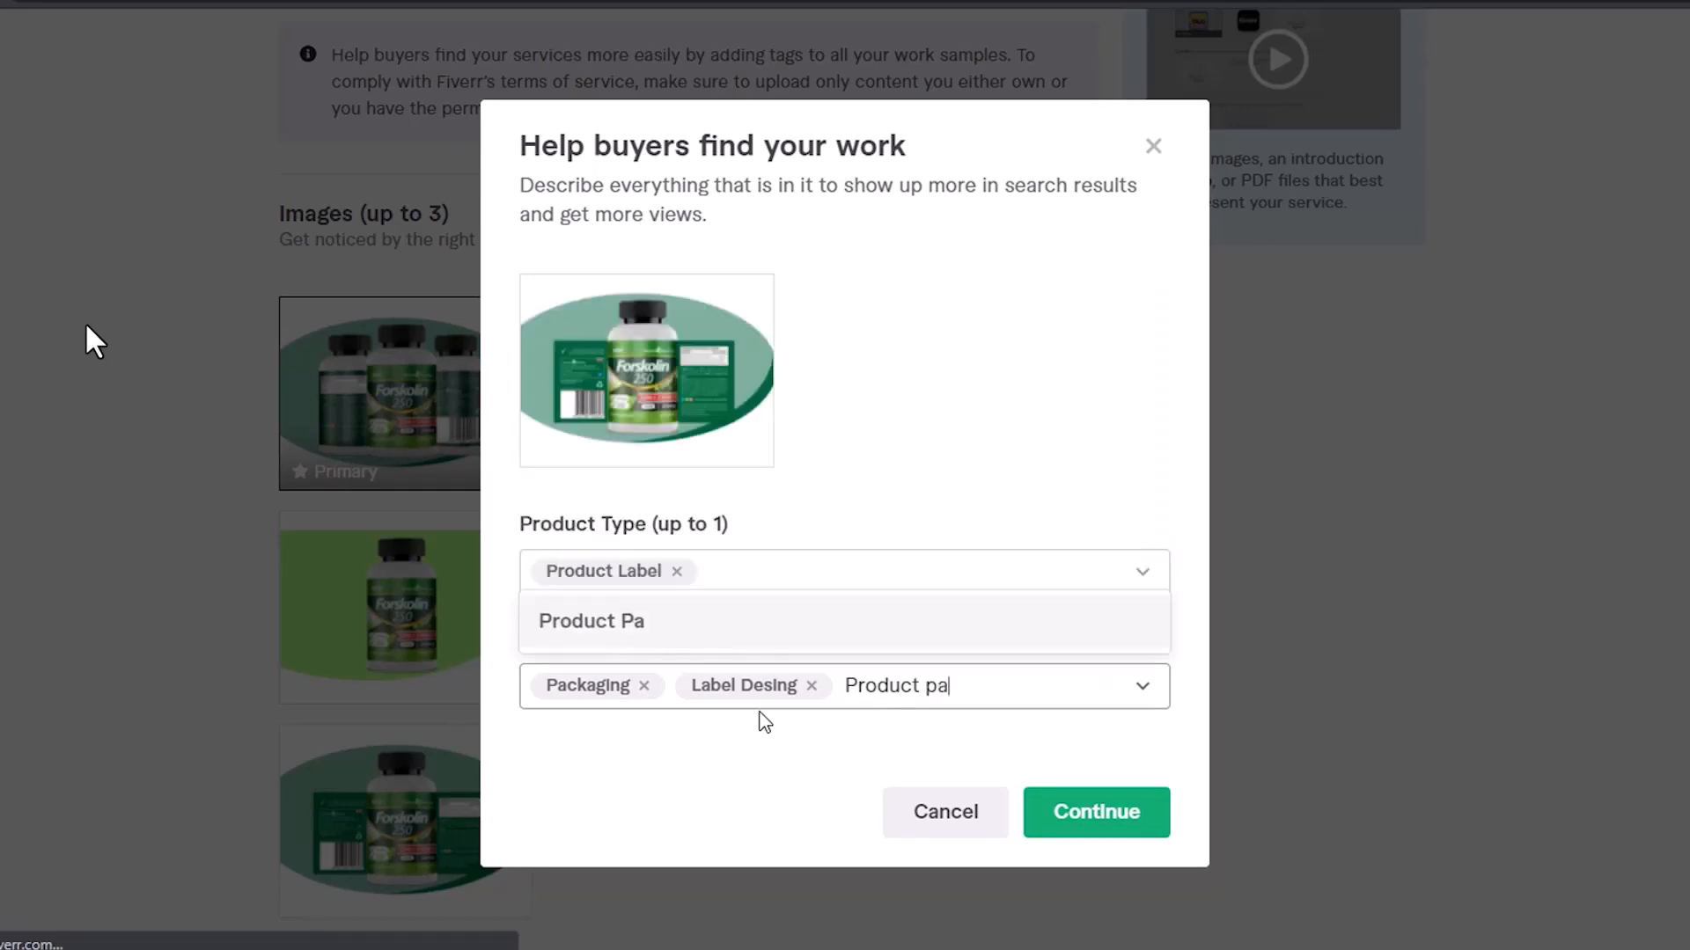
{"action": "type", "text": "ag"}
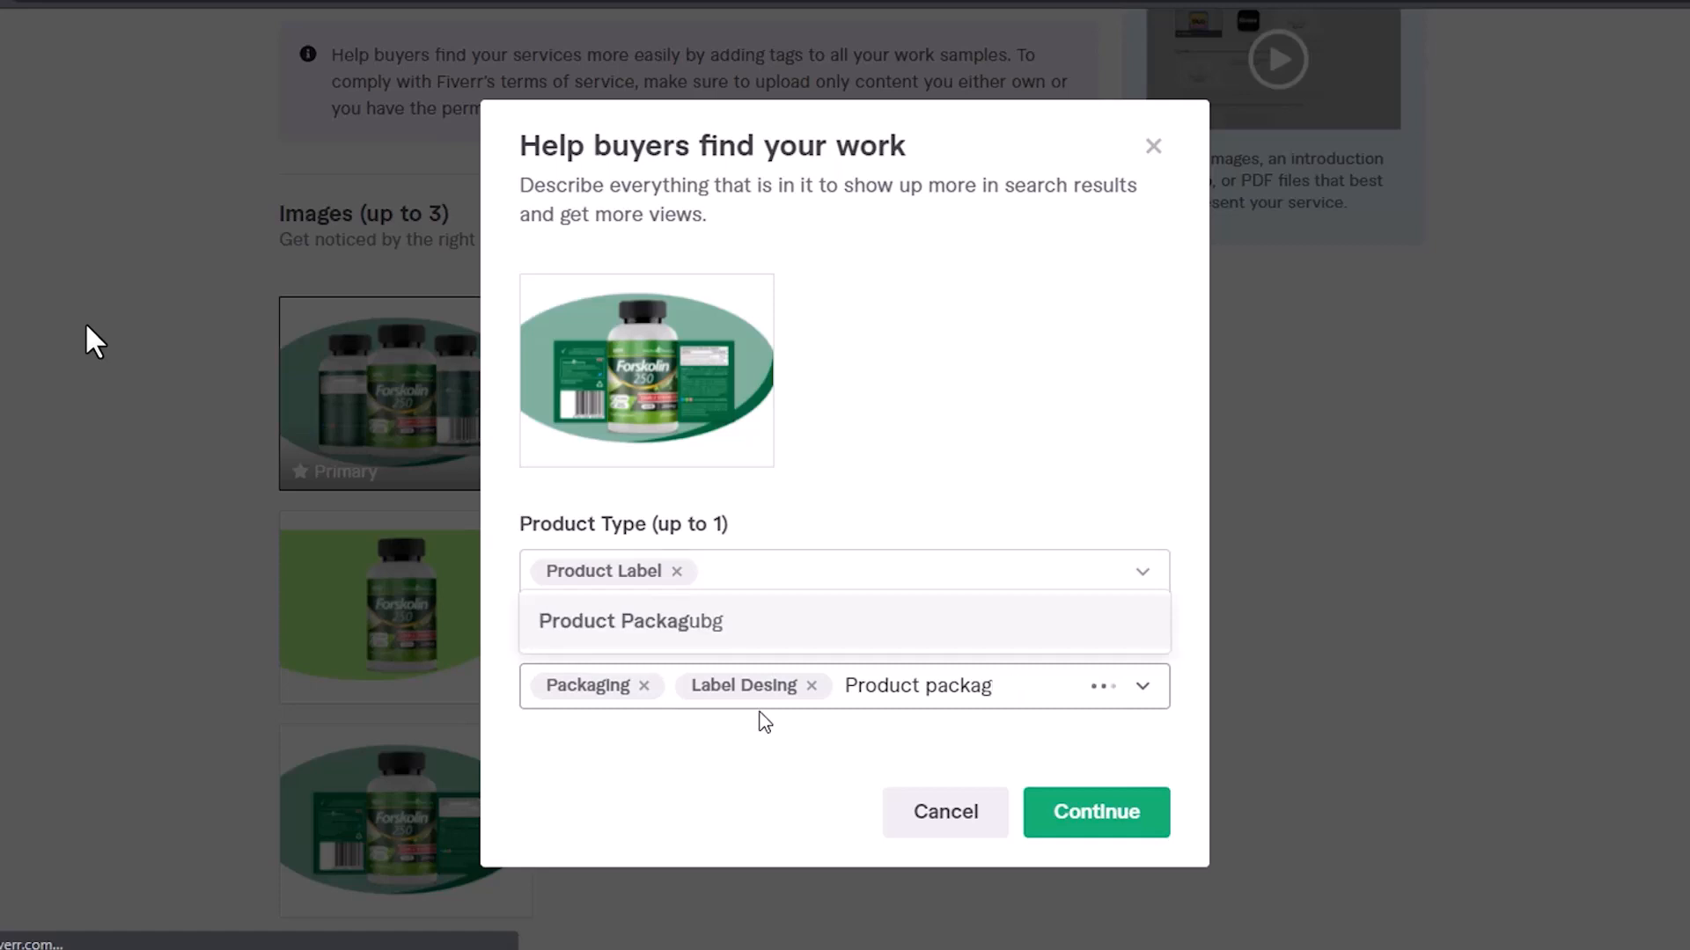
{"action": "type", "text": "ubibg"}
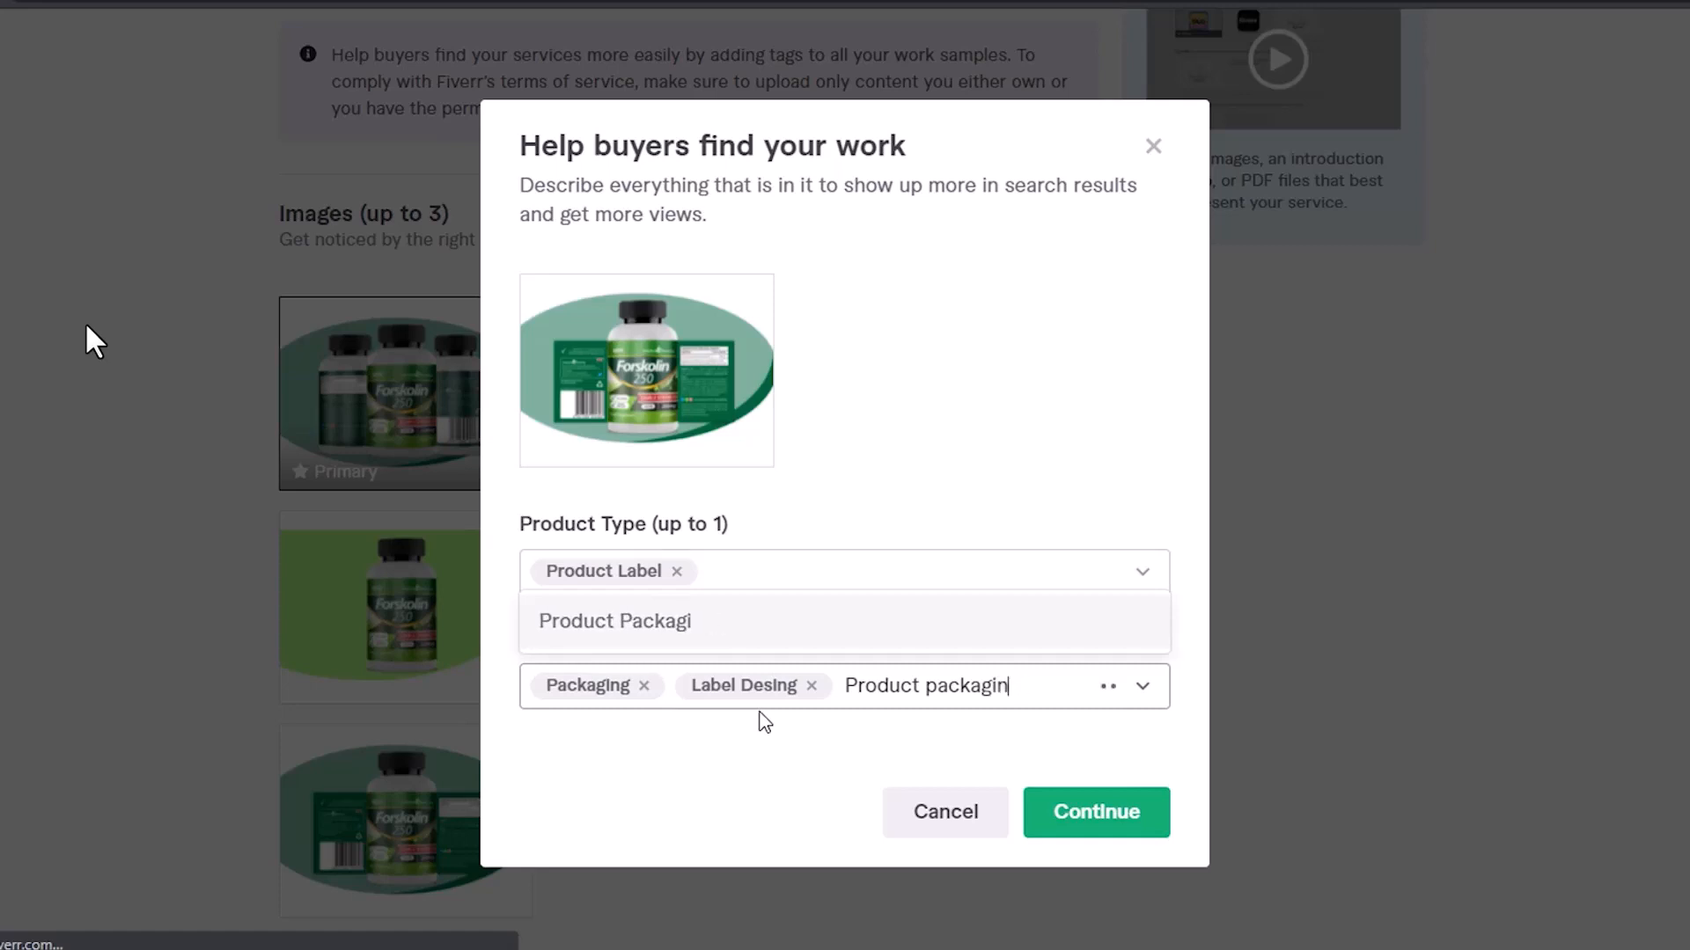
{"action": "type", "text": "ng"}
{"action": "key", "text": "Return"}
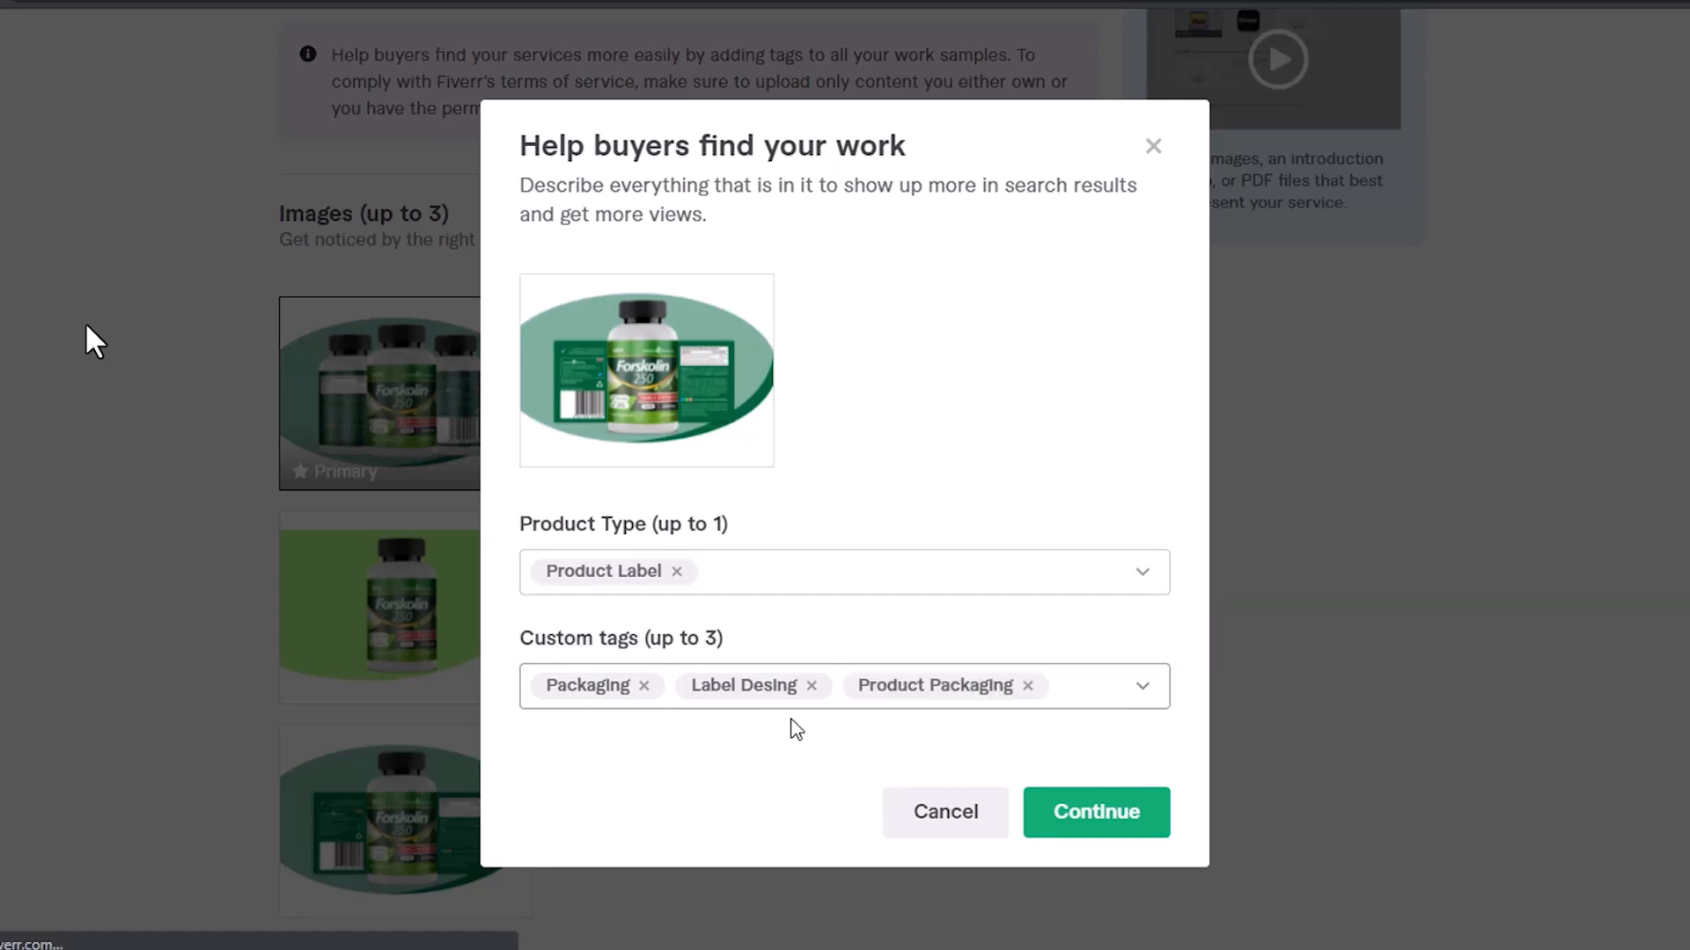
{"action": "left_click", "coordinate": [1100, 812]}
Accept the declaration that the gallery materials are original work, save the gallery and finish the gig setup
{"action": "scroll", "coordinate": [1097, 806], "scroll_direction": "down", "scroll_amount": 10}
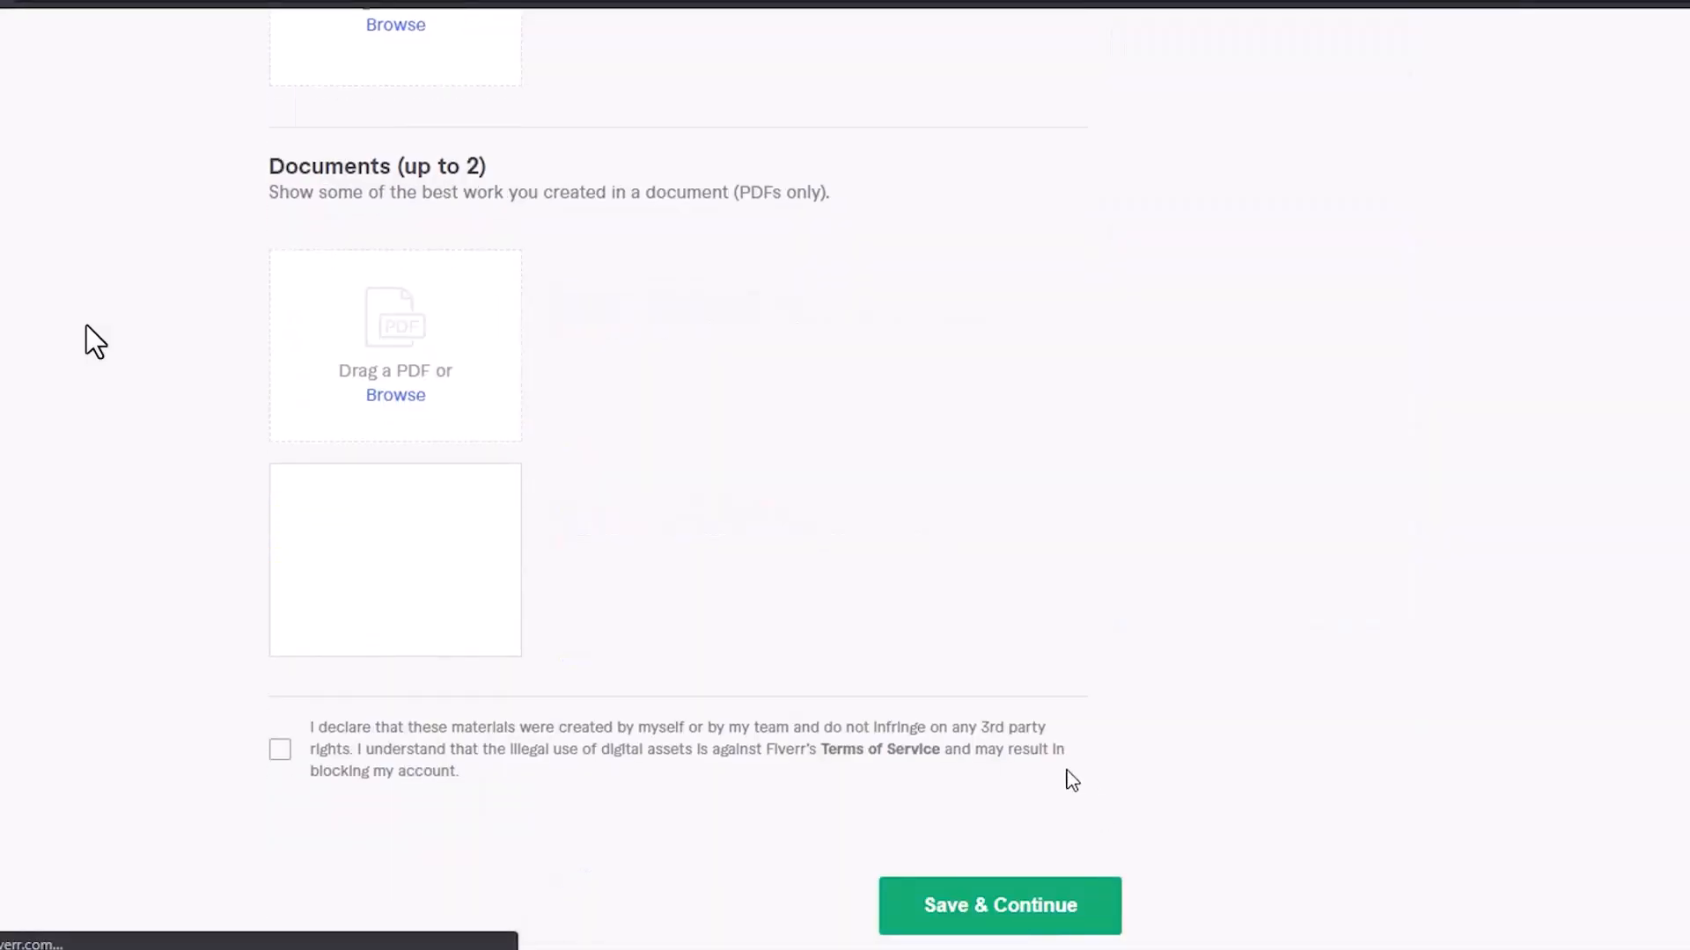
{"action": "scroll", "coordinate": [1045, 592], "scroll_direction": "up", "scroll_amount": 5}
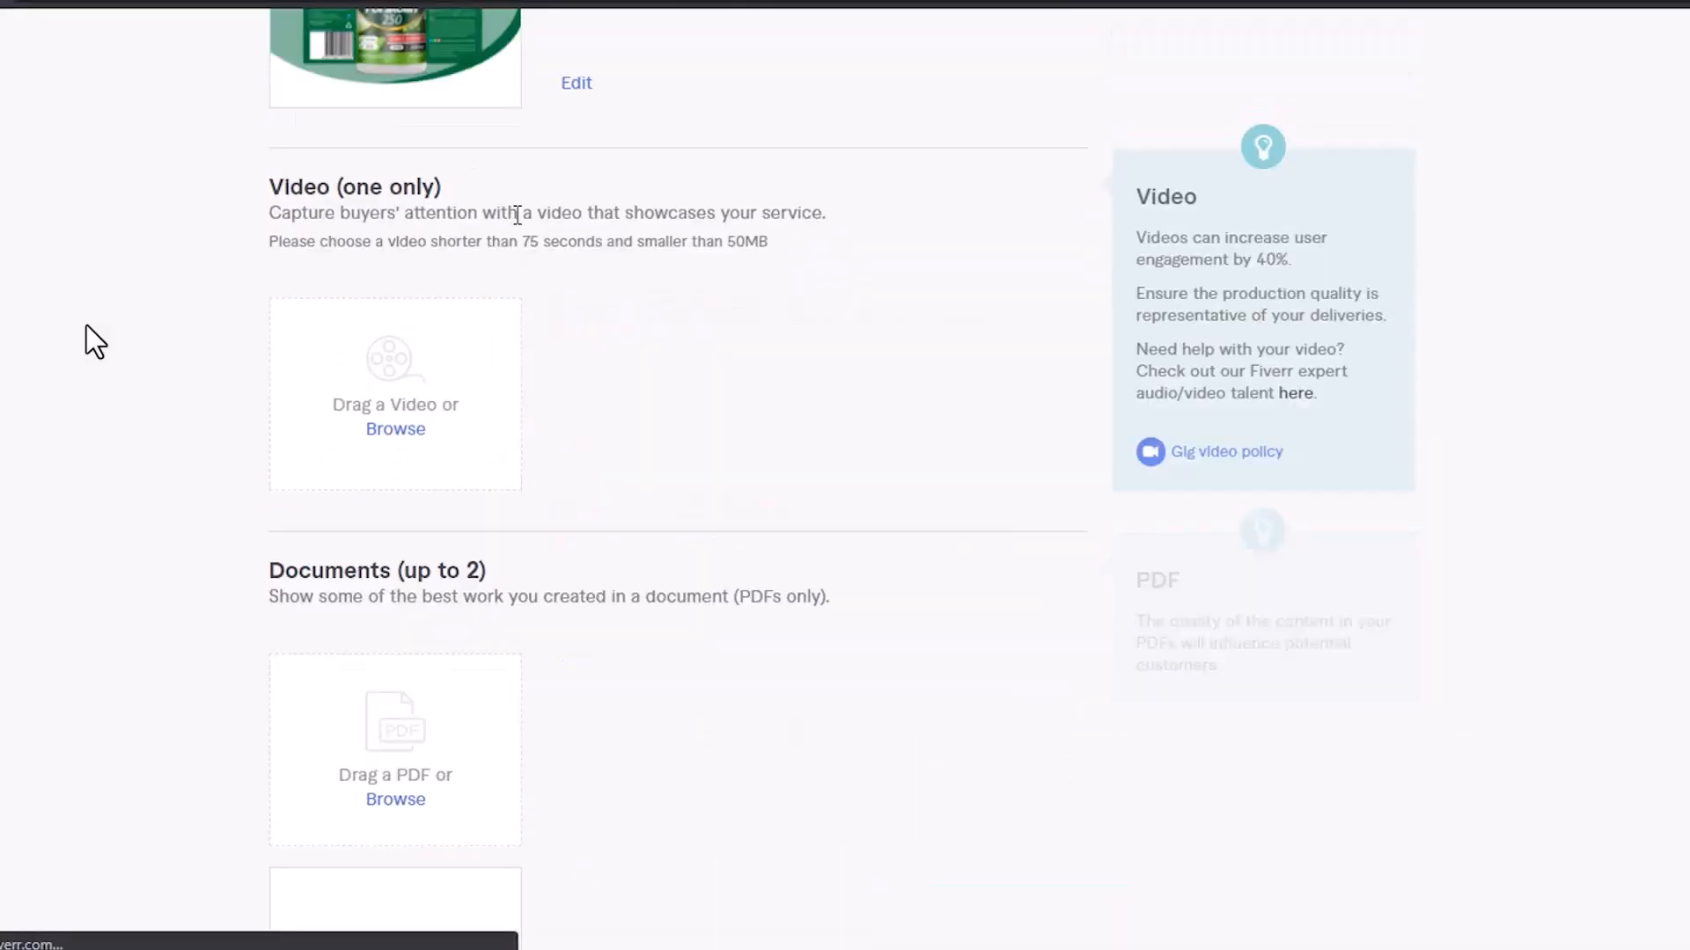
{"action": "left_click_drag", "start_coordinate": [290, 189], "coordinate": [389, 187]}
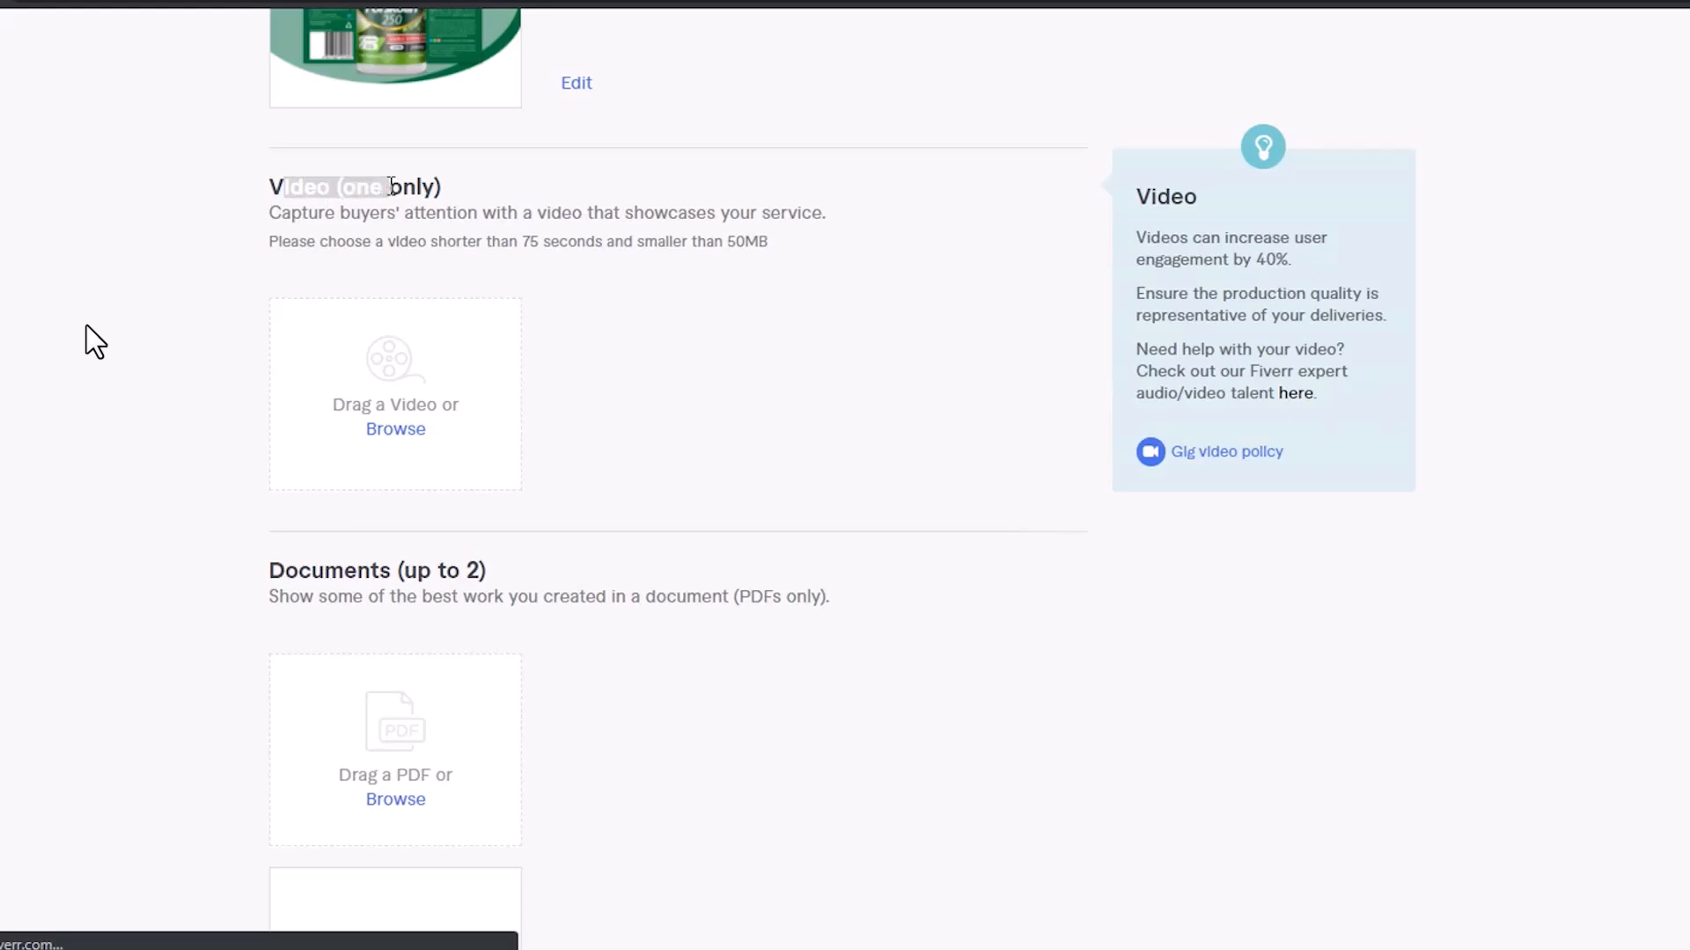
{"action": "left_click", "coordinate": [498, 198]}
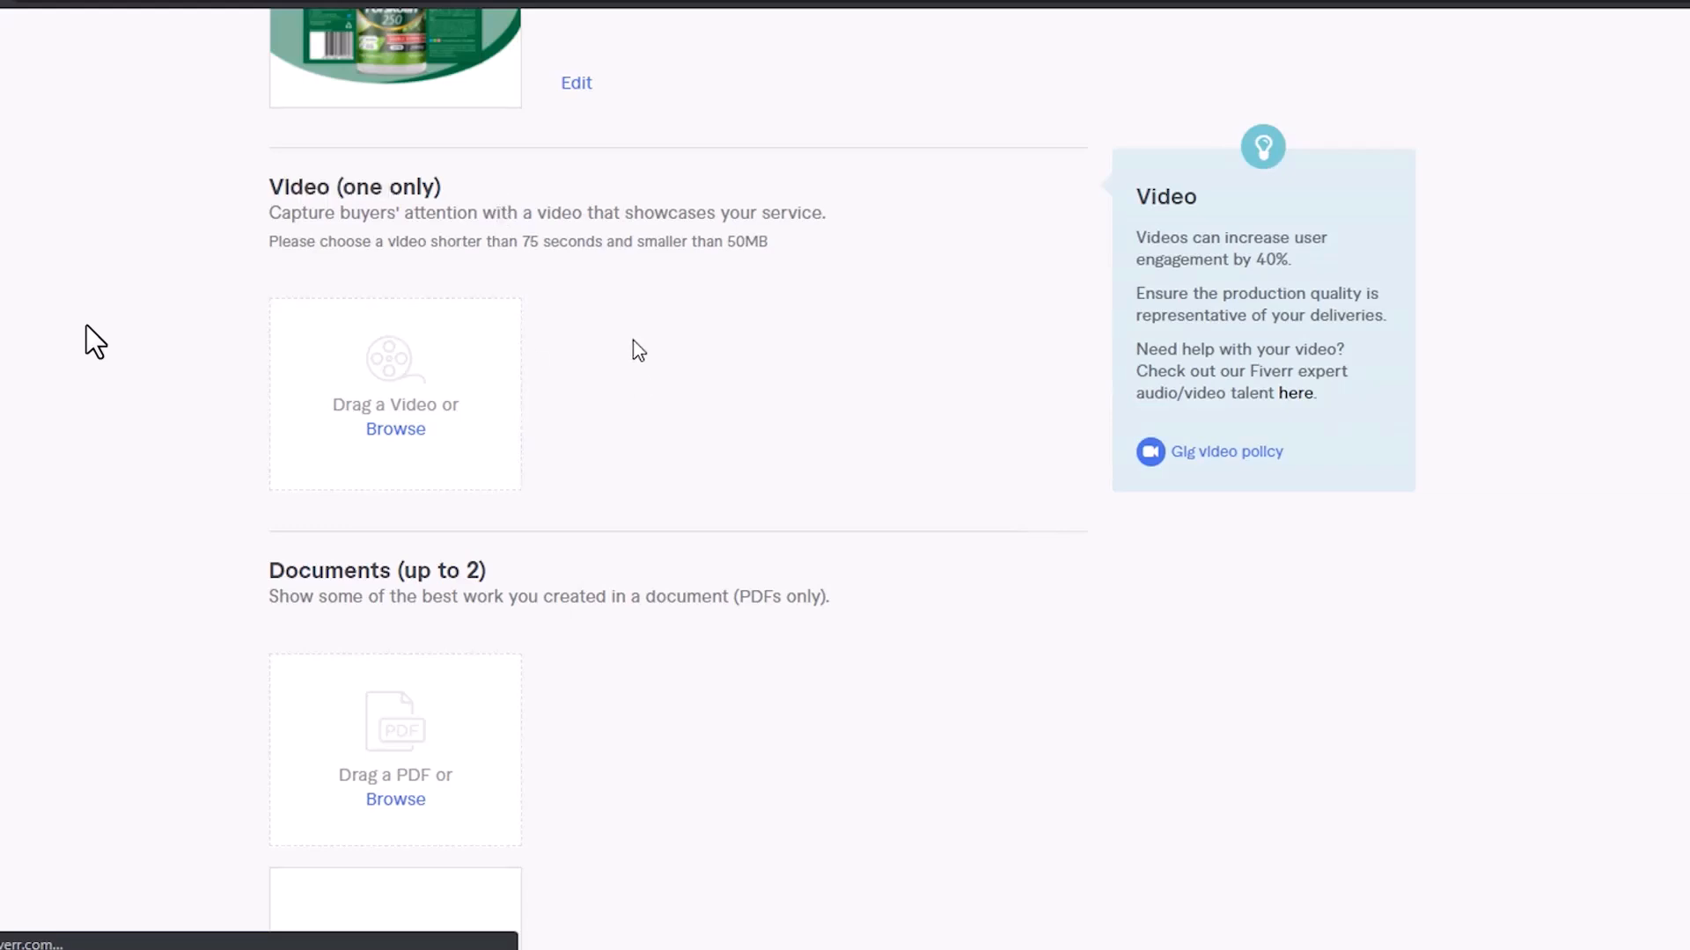
{"action": "scroll", "coordinate": [638, 351], "scroll_direction": "down", "scroll_amount": 5}
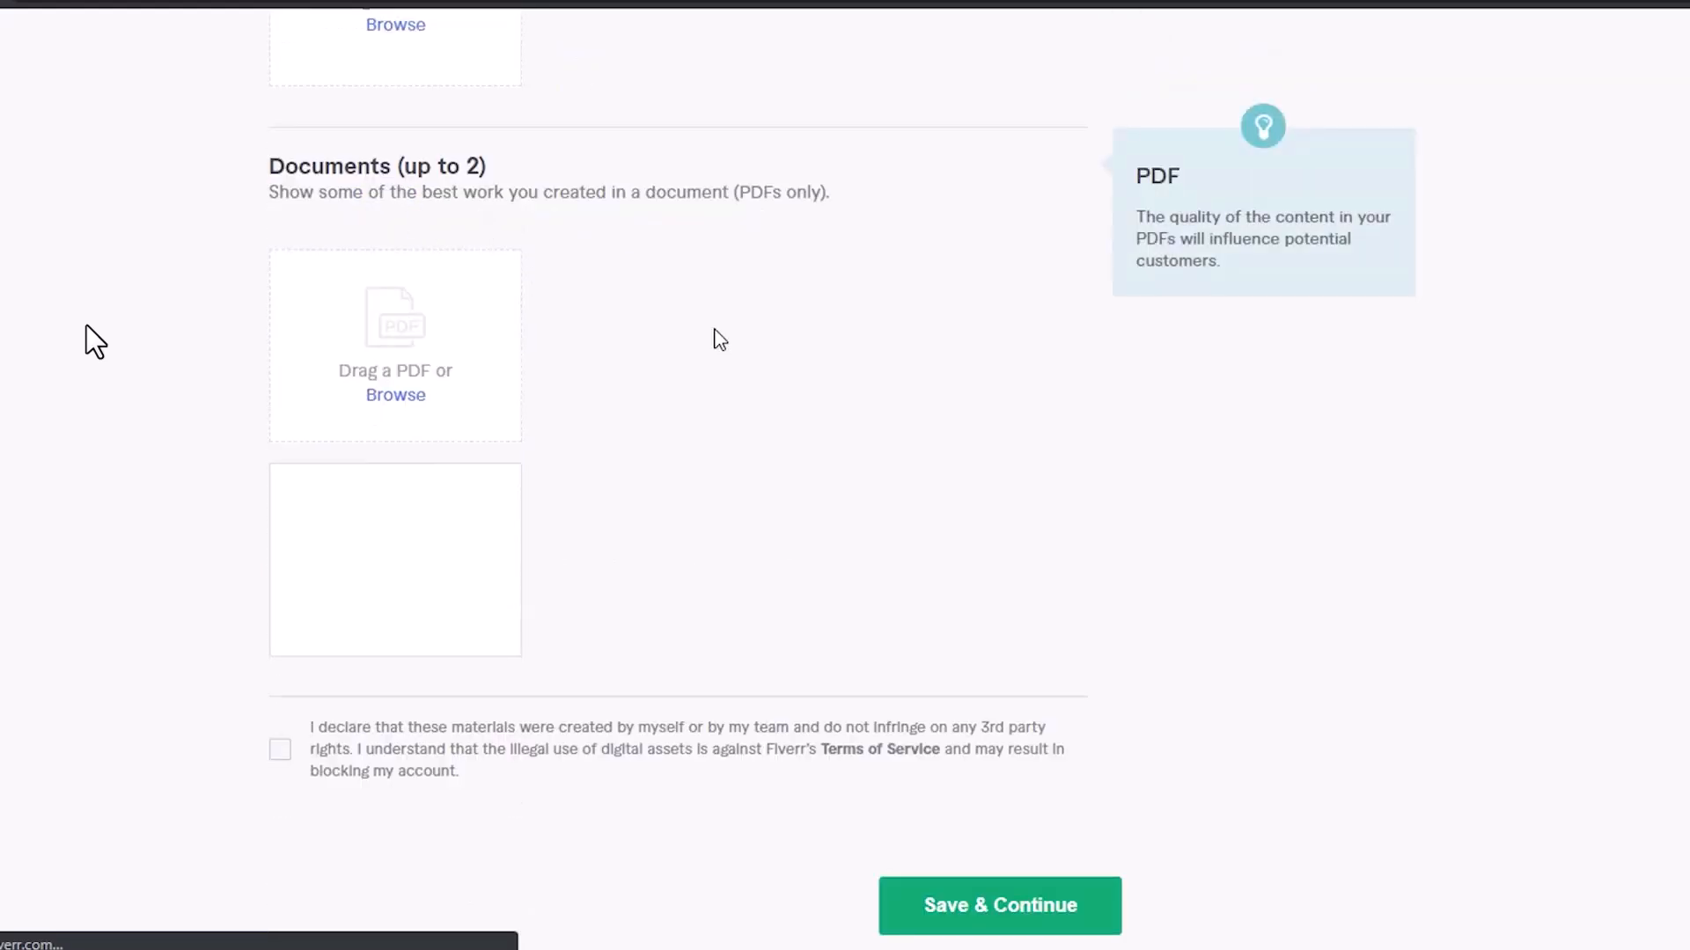
{"action": "scroll", "coordinate": [719, 340], "scroll_direction": "down", "scroll_amount": 5}
{"action": "left_click", "coordinate": [958, 508]}
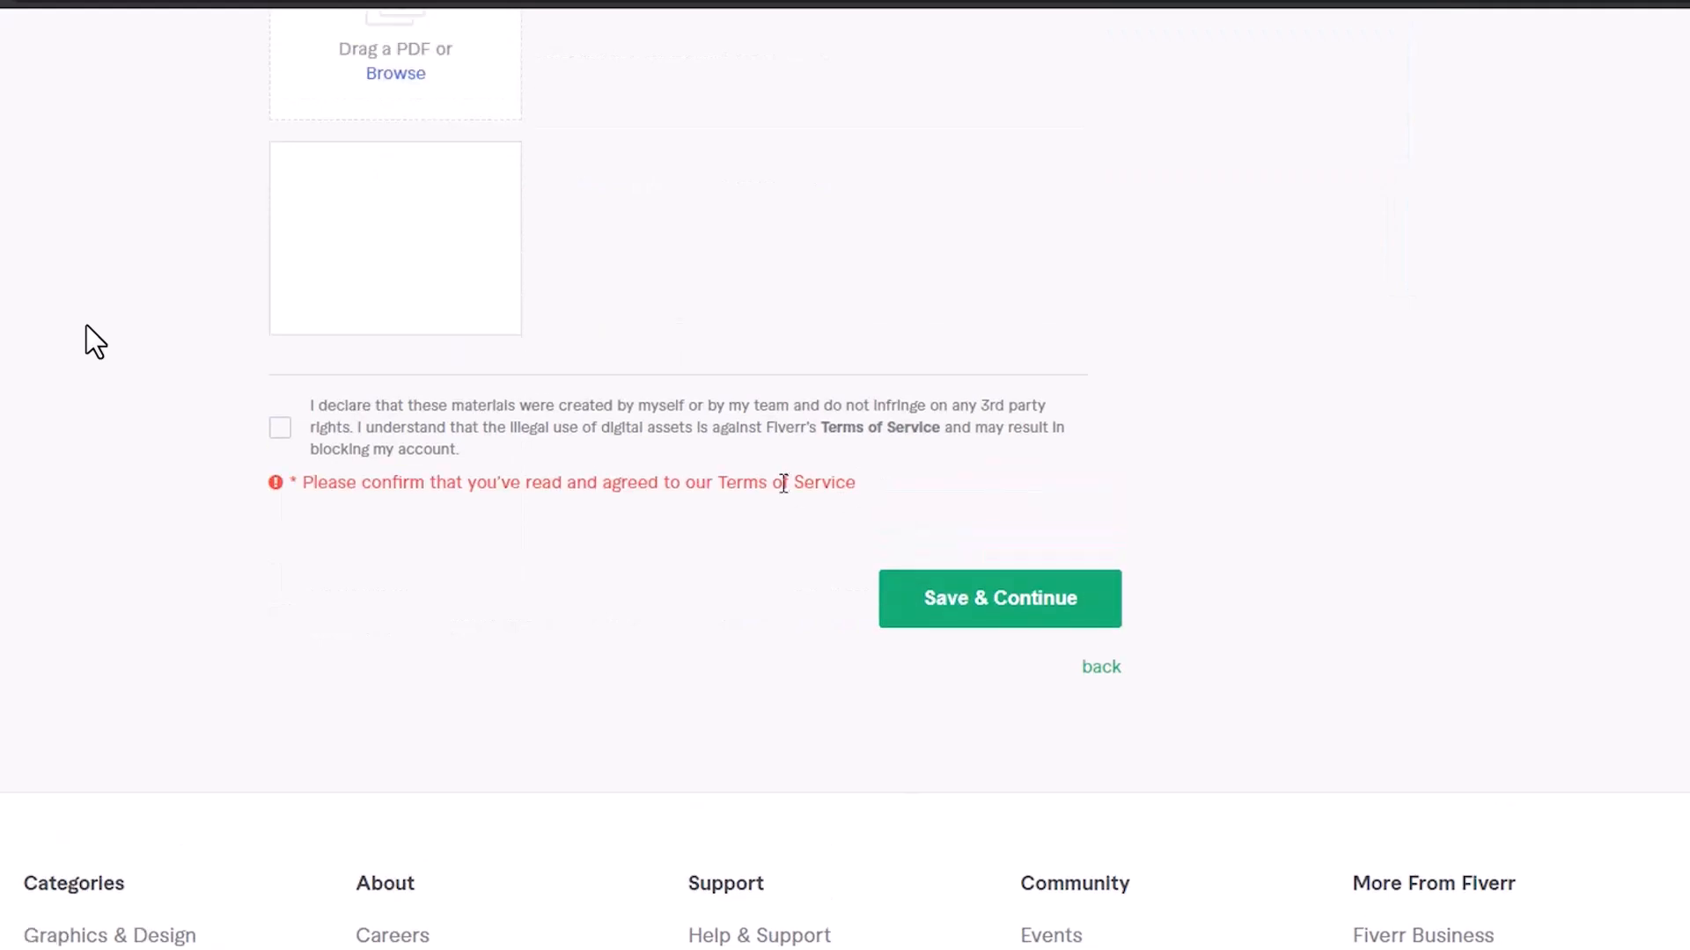
{"action": "left_click", "coordinate": [279, 428]}
{"action": "left_click", "coordinate": [1037, 589]}
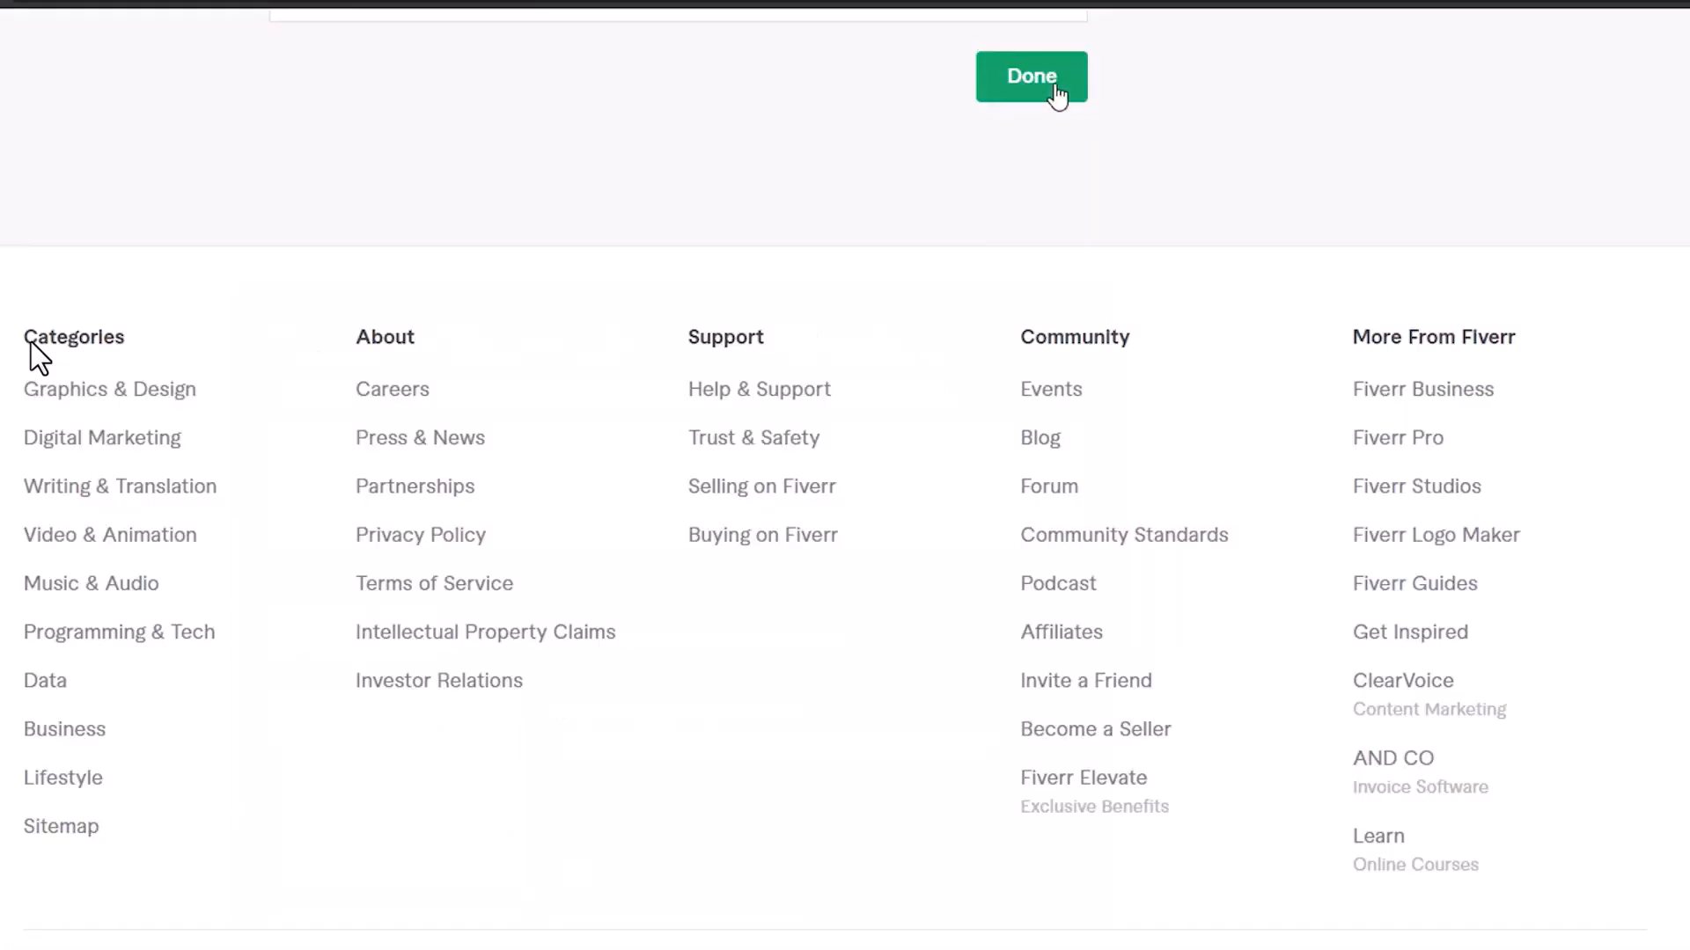
{"action": "left_click", "coordinate": [1056, 95]}
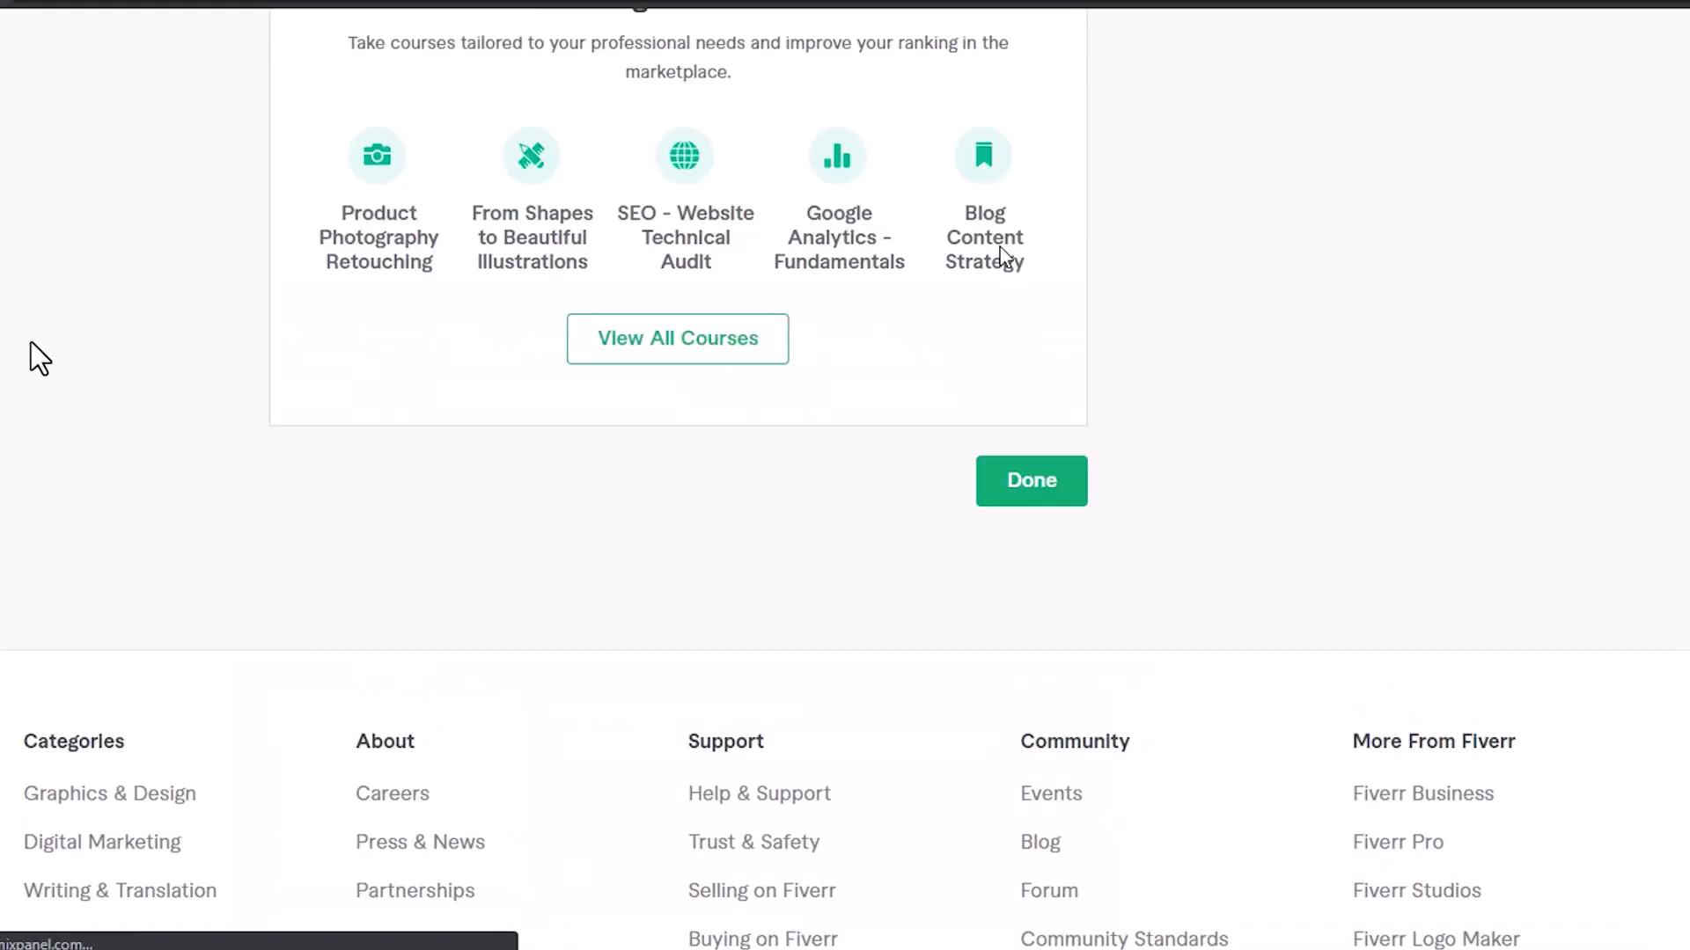
Open the new product label gig from the seller profile and view its gallery images one after another
{"action": "left_click", "coordinate": [1622, 72]}
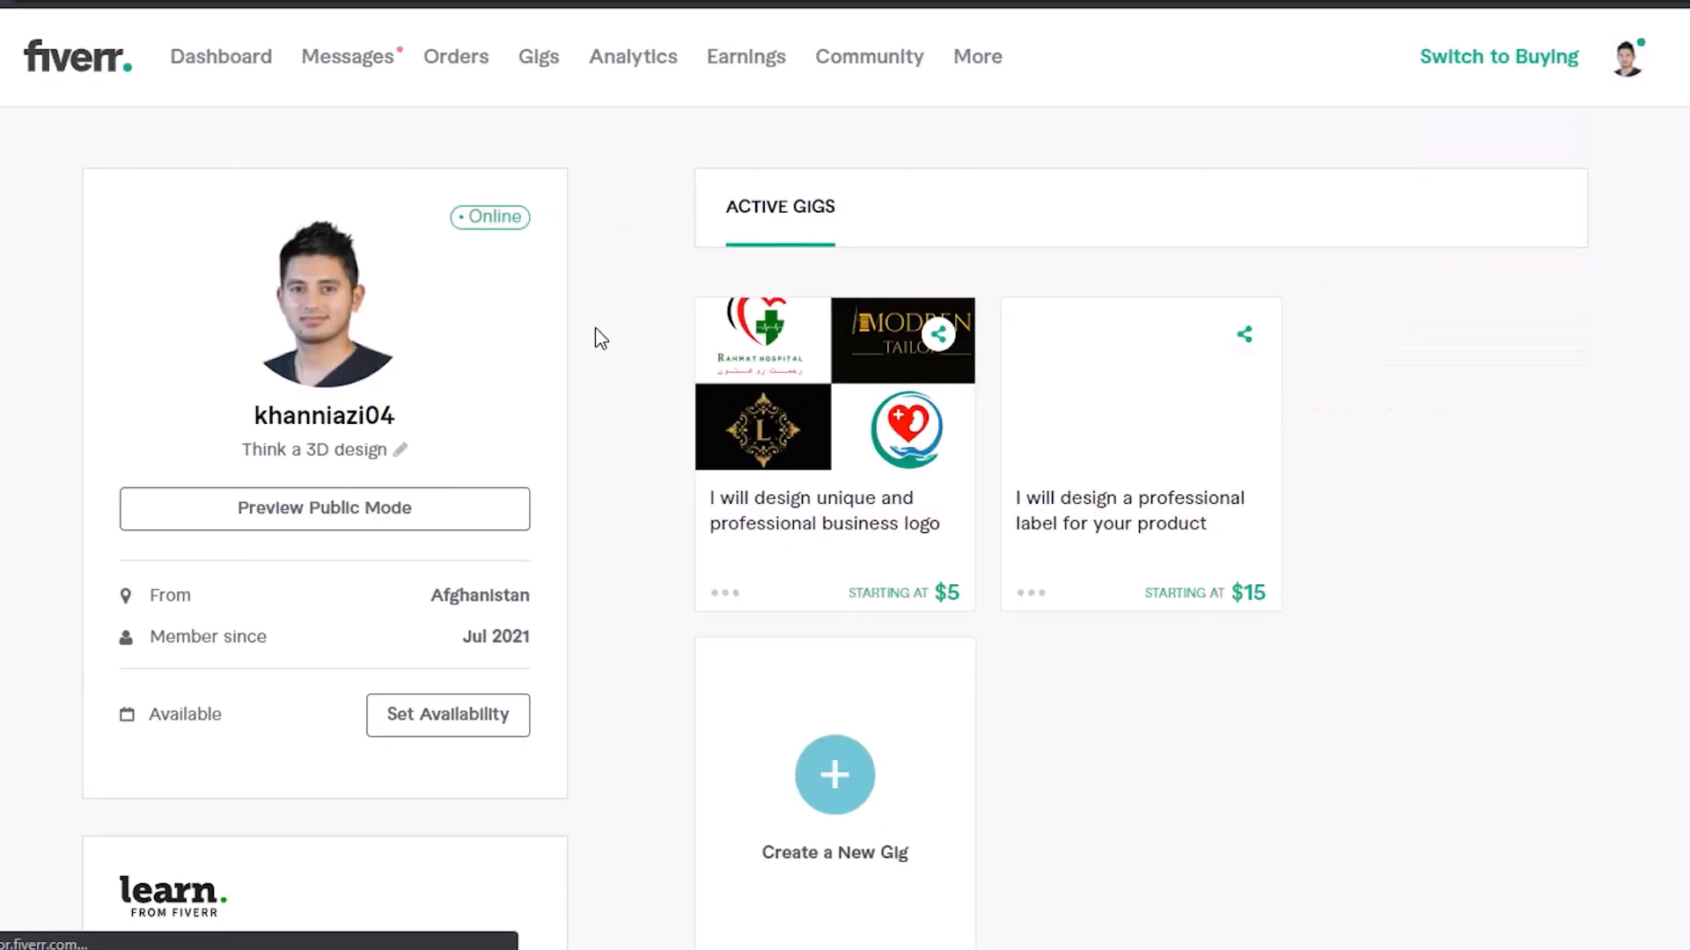
{"action": "right_click", "coordinate": [1107, 421]}
{"action": "left_click", "coordinate": [733, 322]}
{"action": "left_click", "coordinate": [835, 413]}
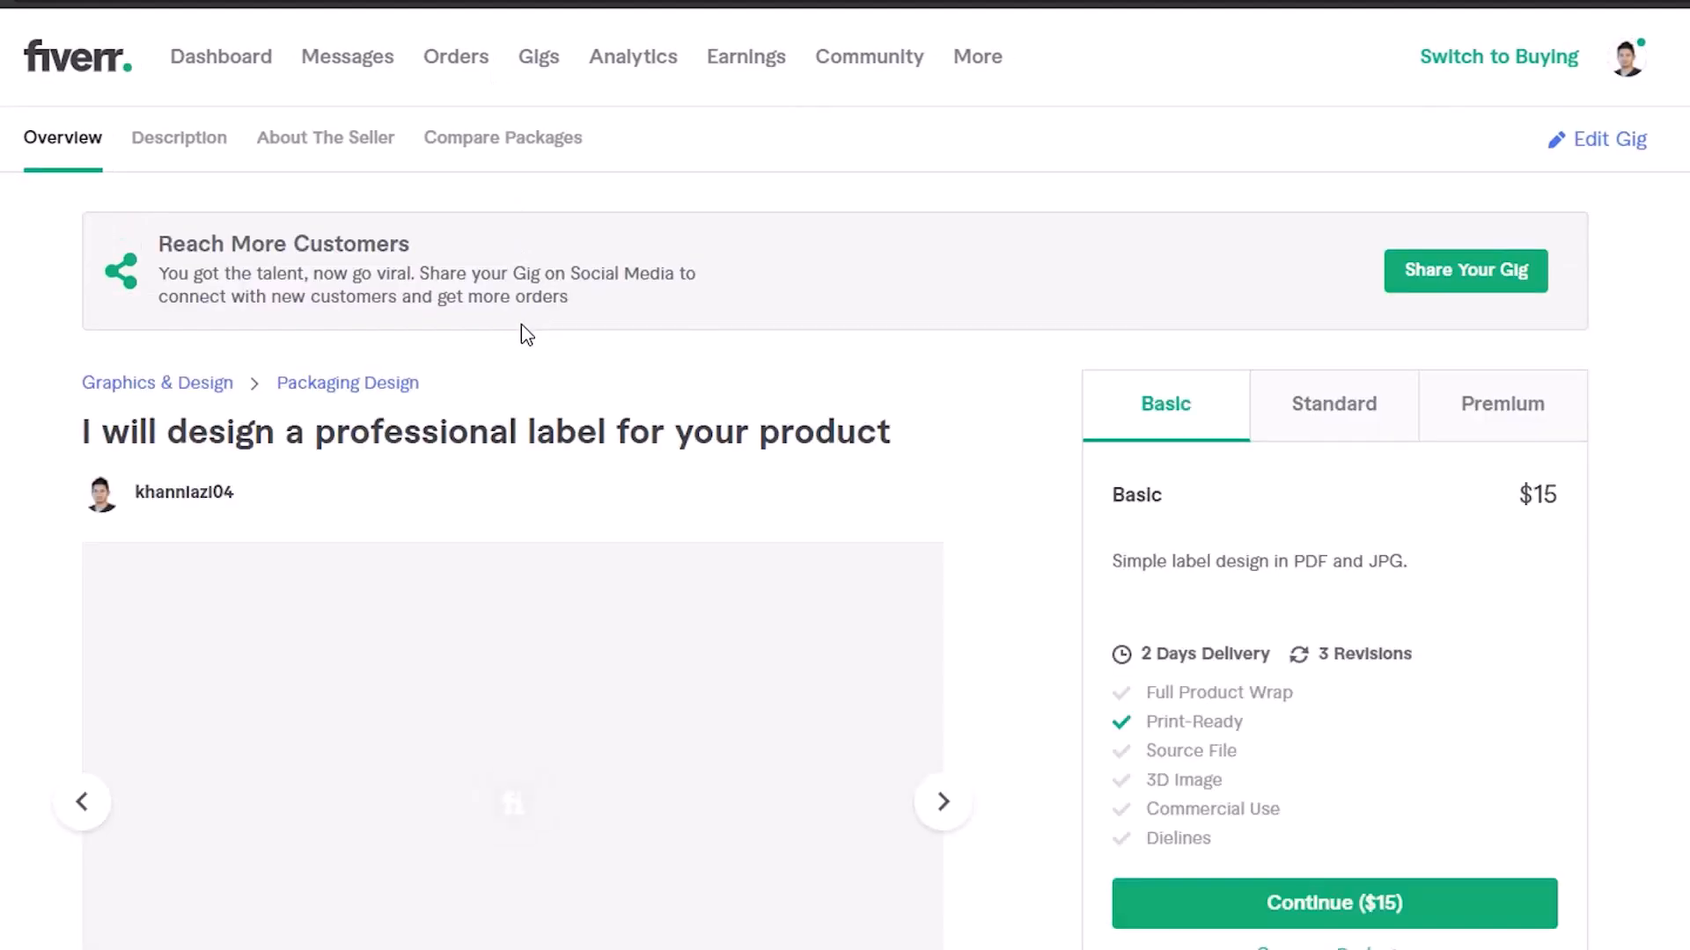
{"action": "scroll", "coordinate": [521, 327], "scroll_direction": "down", "scroll_amount": 5}
{"action": "mouse_move", "coordinate": [604, 384]}
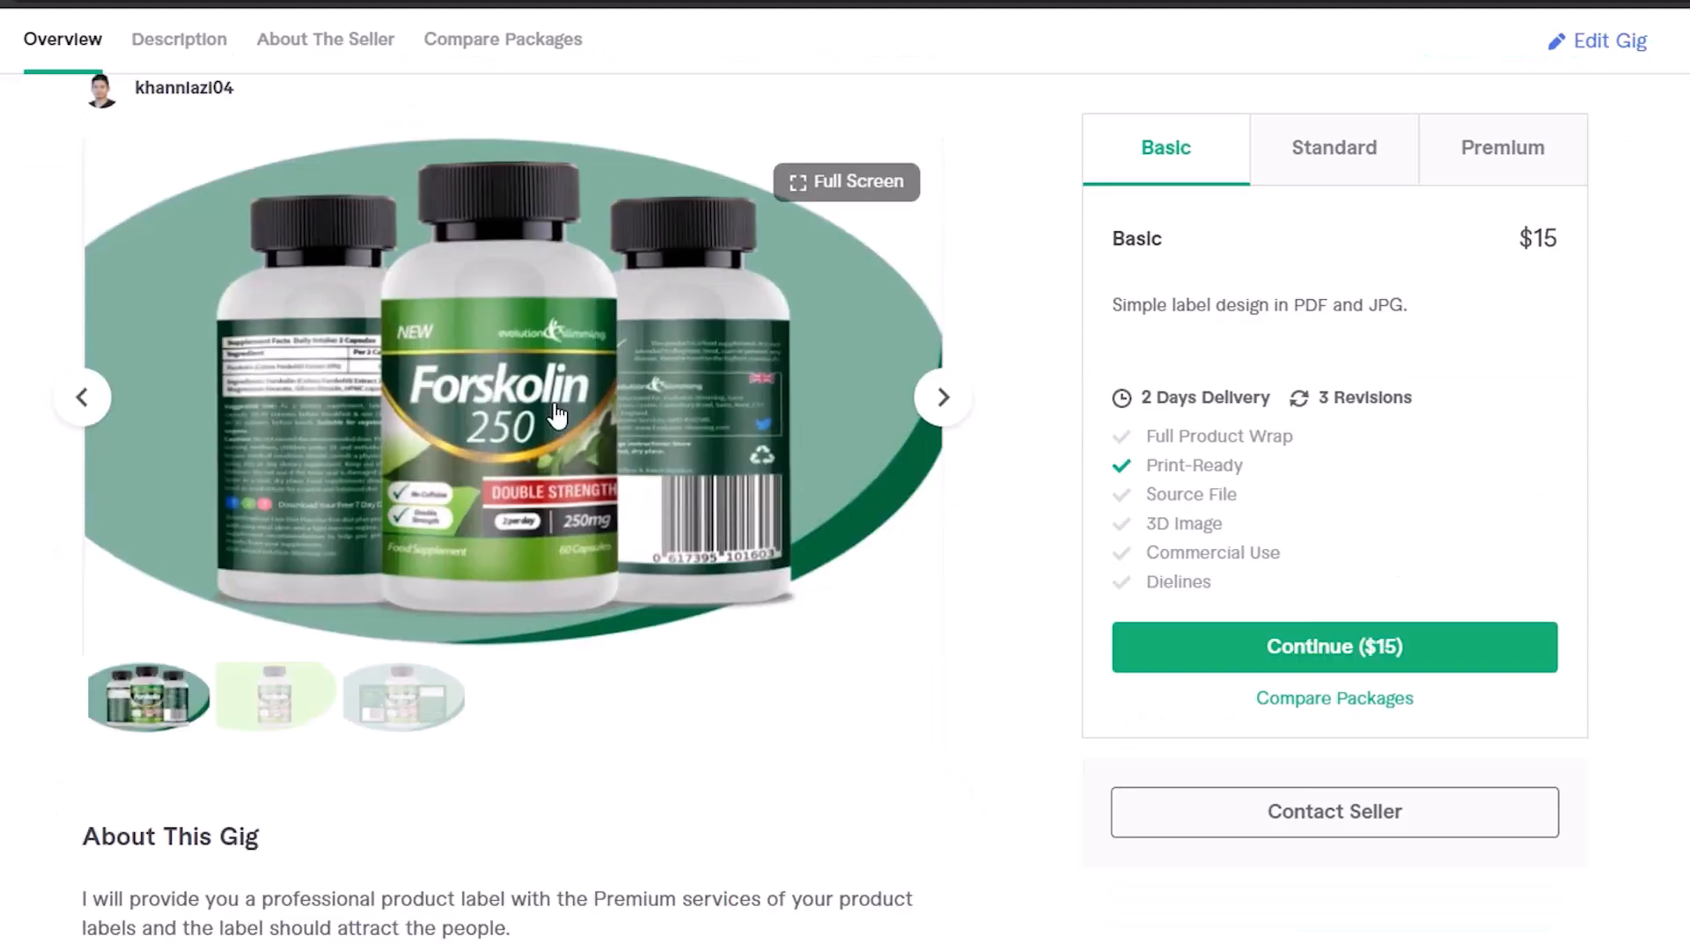
{"action": "left_click", "coordinate": [932, 407]}
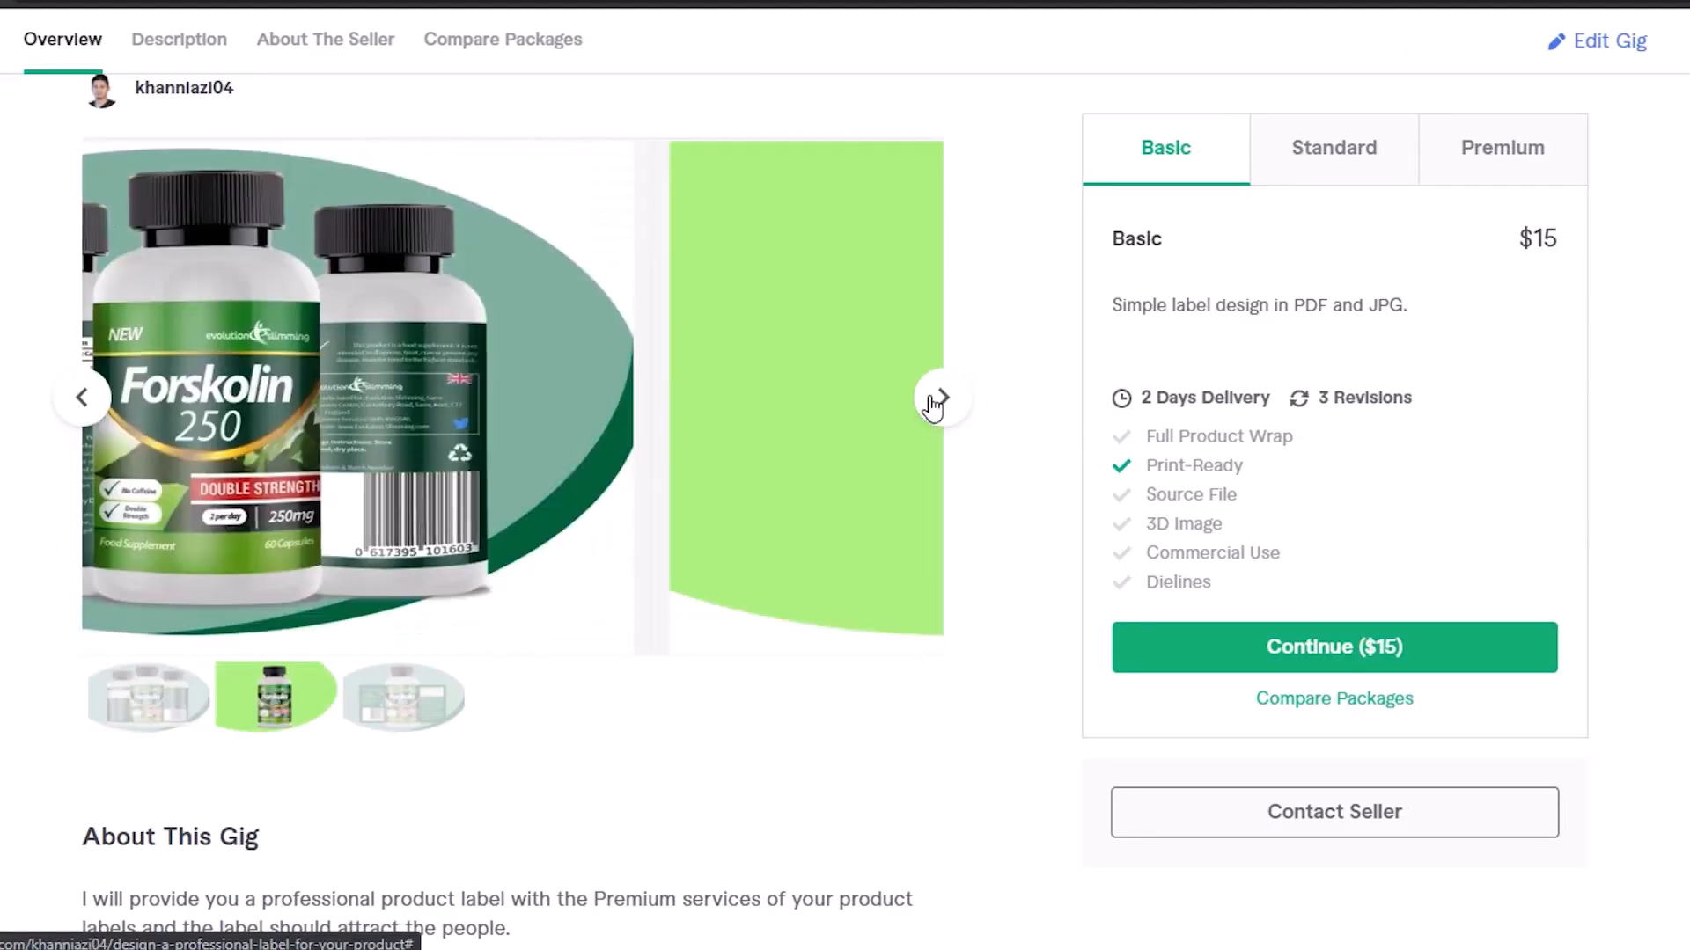
{"action": "left_click", "coordinate": [938, 403]}
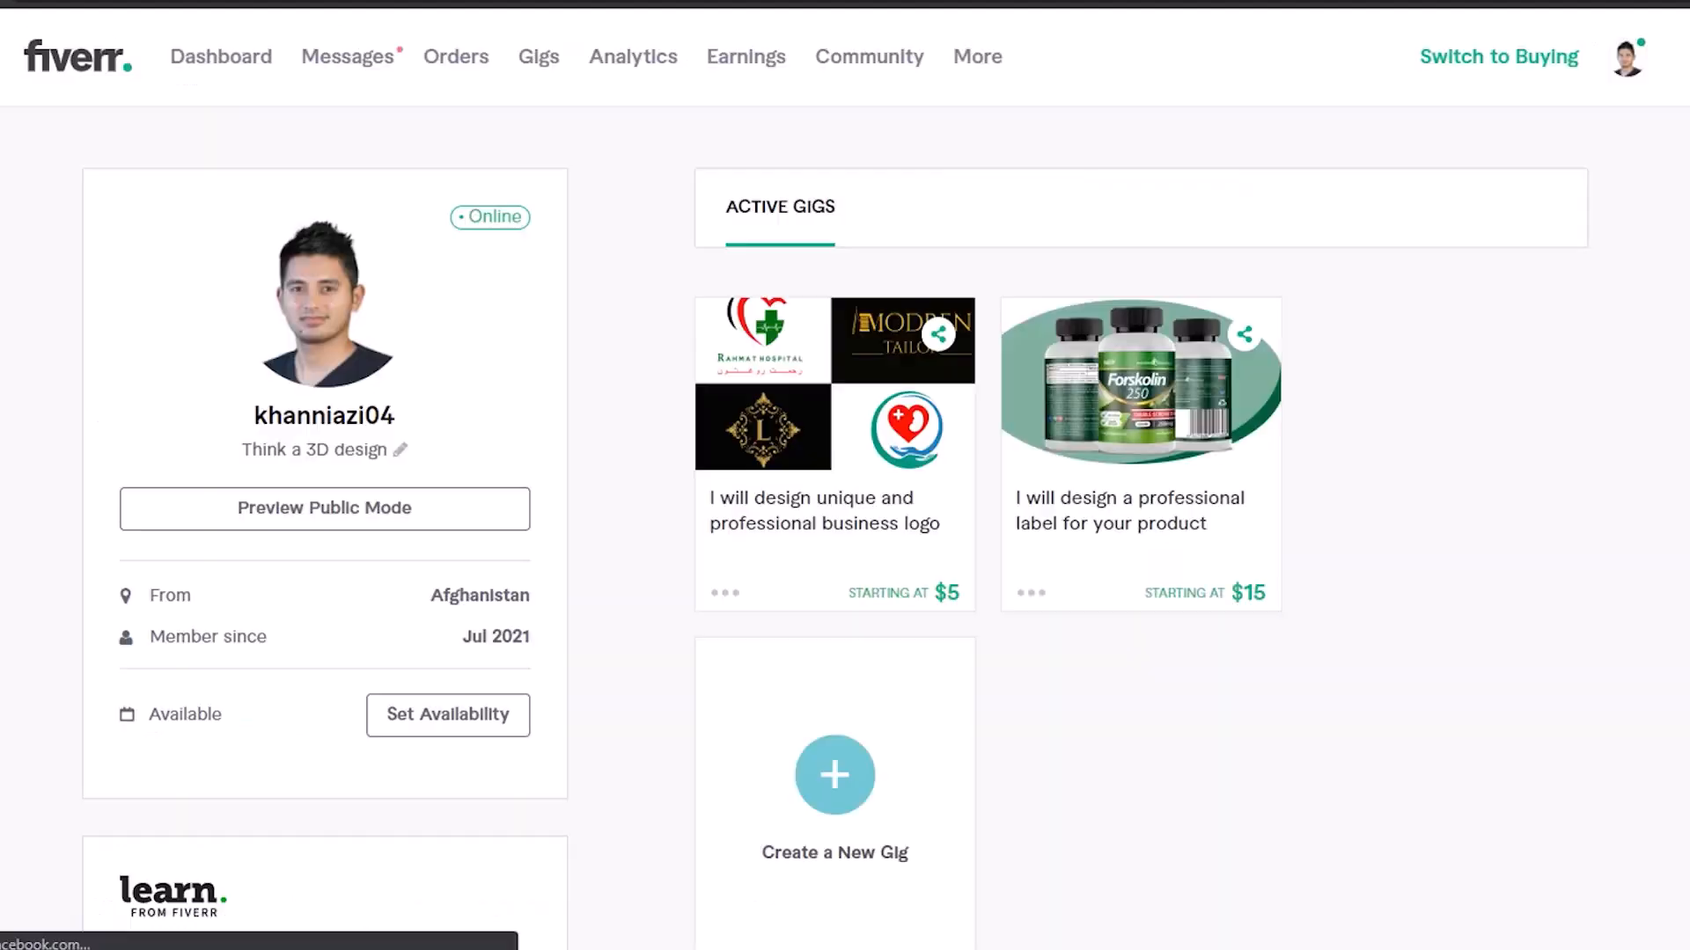
Check the account's notifications and message inbox from the profile page, then close them
{"action": "left_click", "coordinate": [351, 66]}
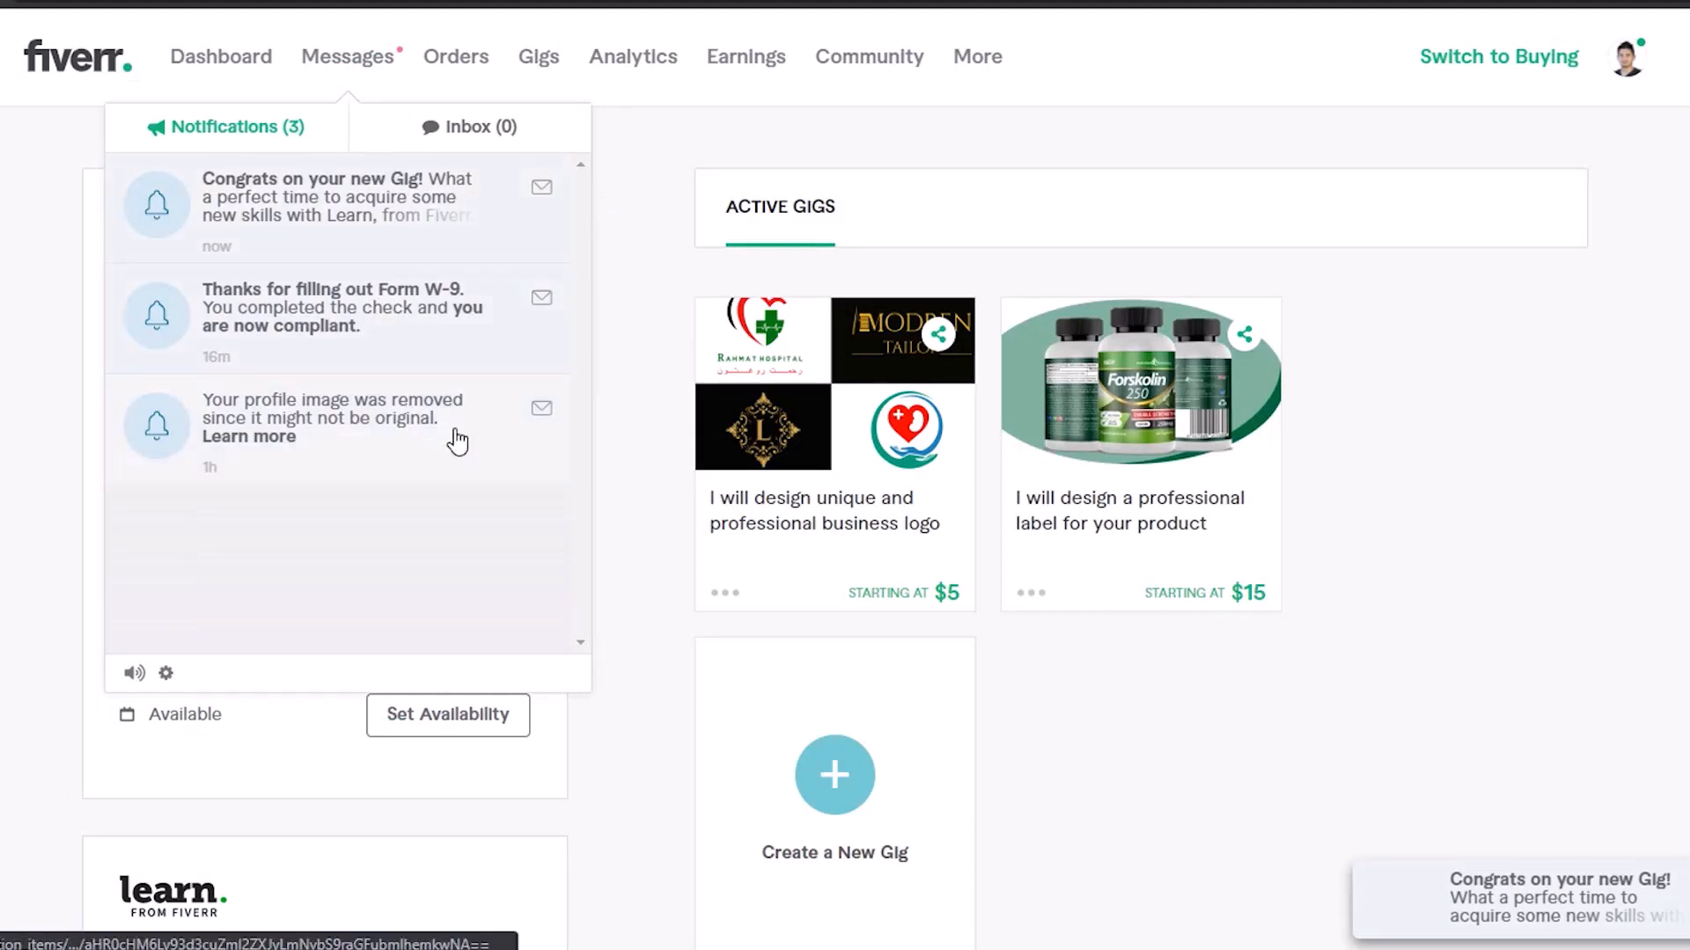
{"action": "left_click", "coordinate": [490, 123]}
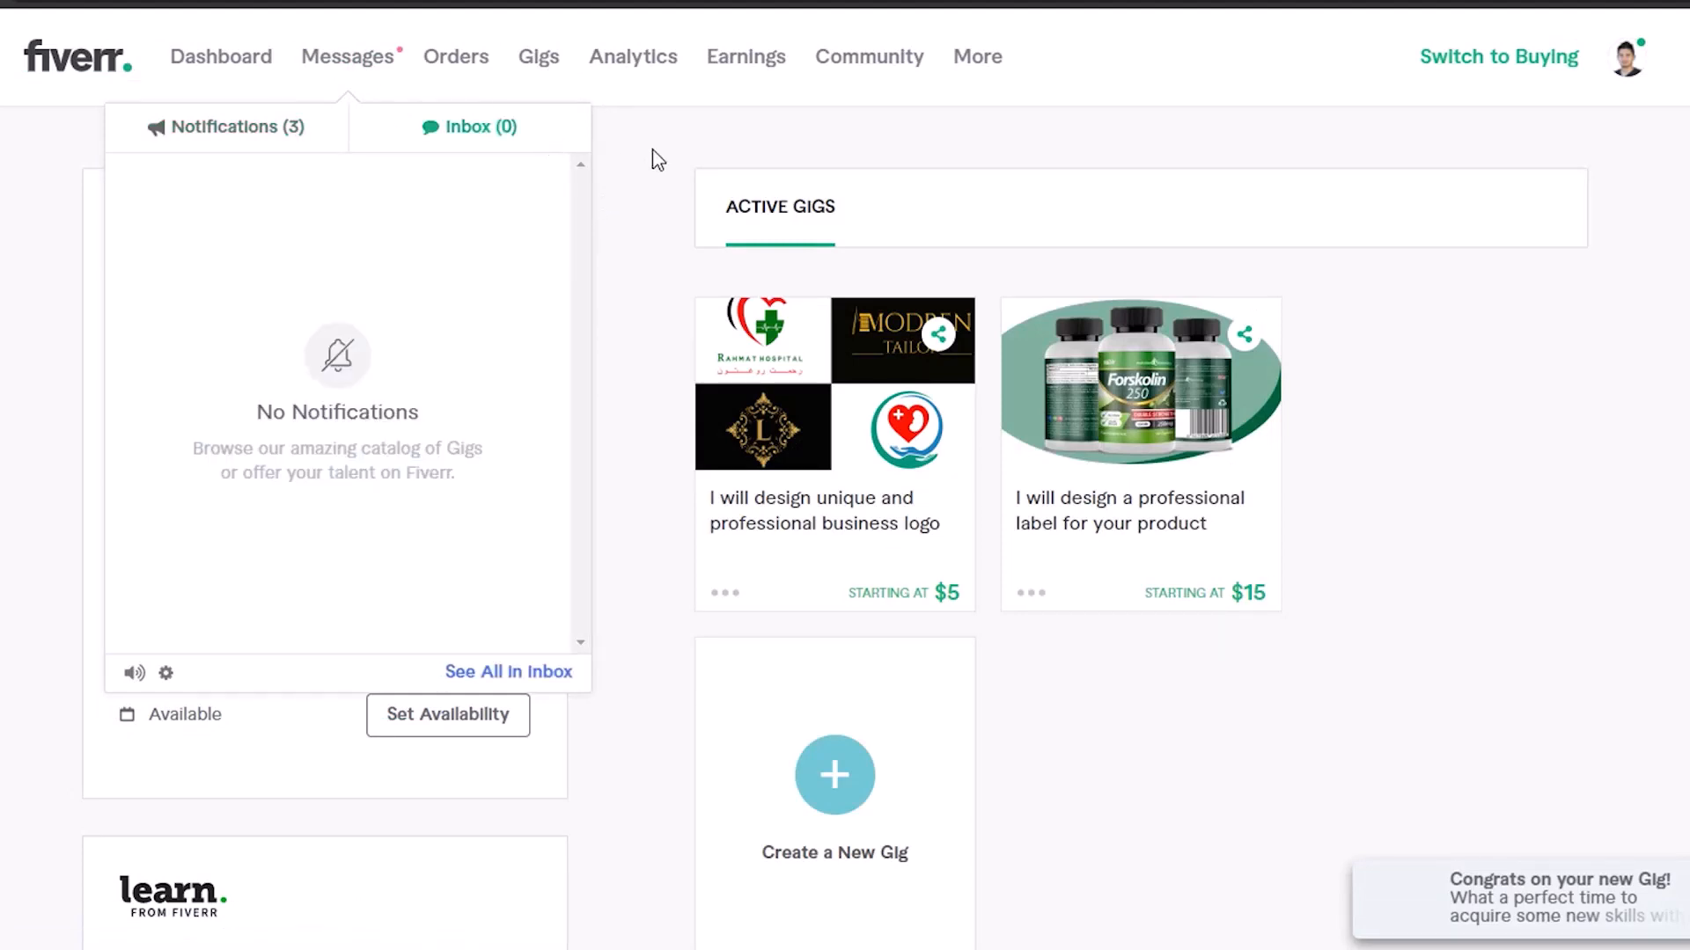
{"action": "left_click", "coordinate": [652, 150]}
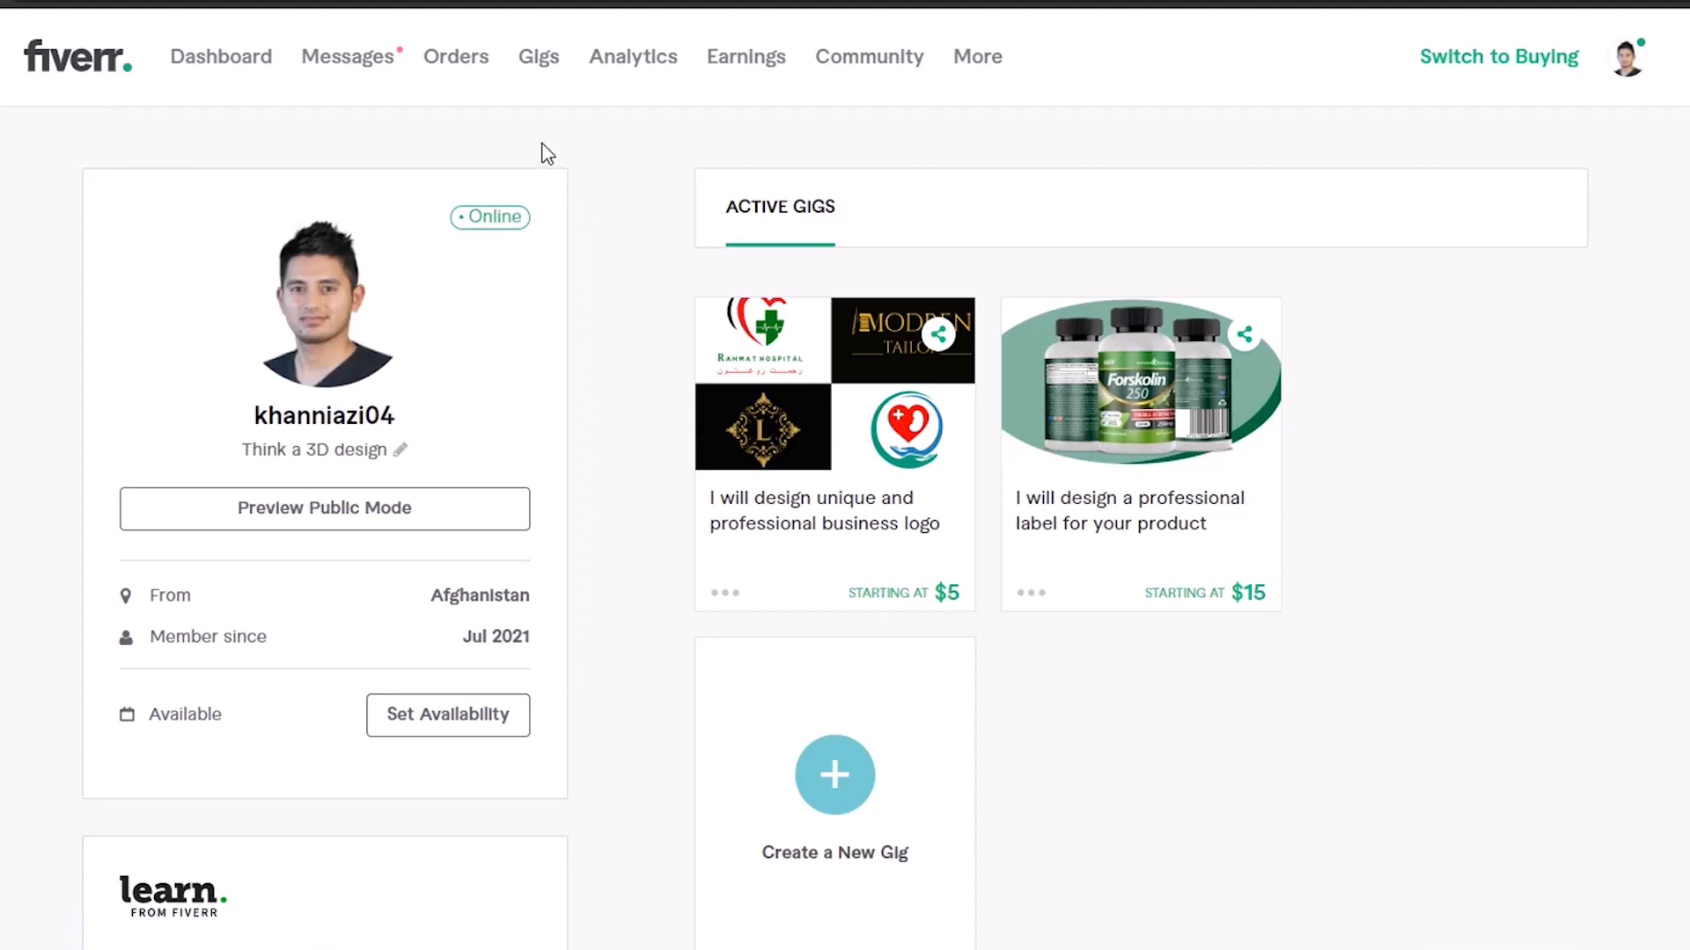